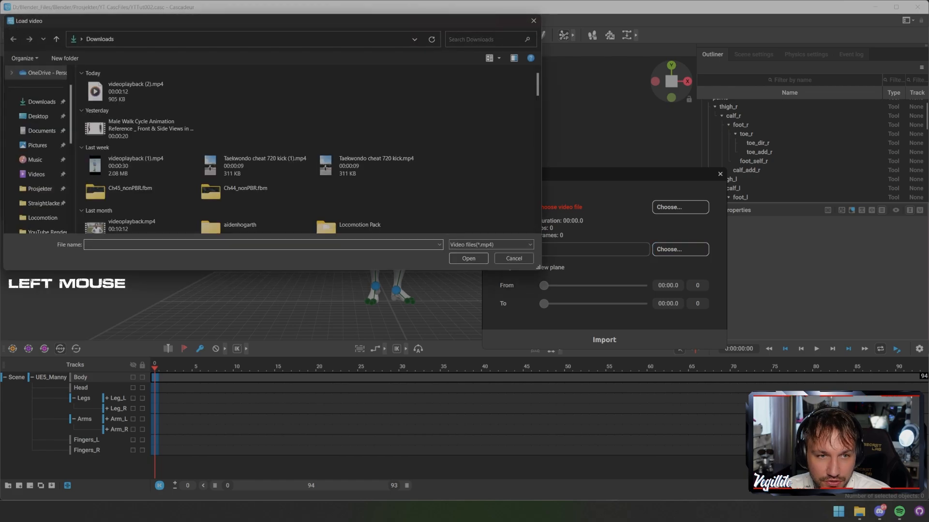
Import frames 0 to 51 of videoplayback (2).mp4 onto a new plane
{"action": "left_click", "coordinate": [139, 92]}
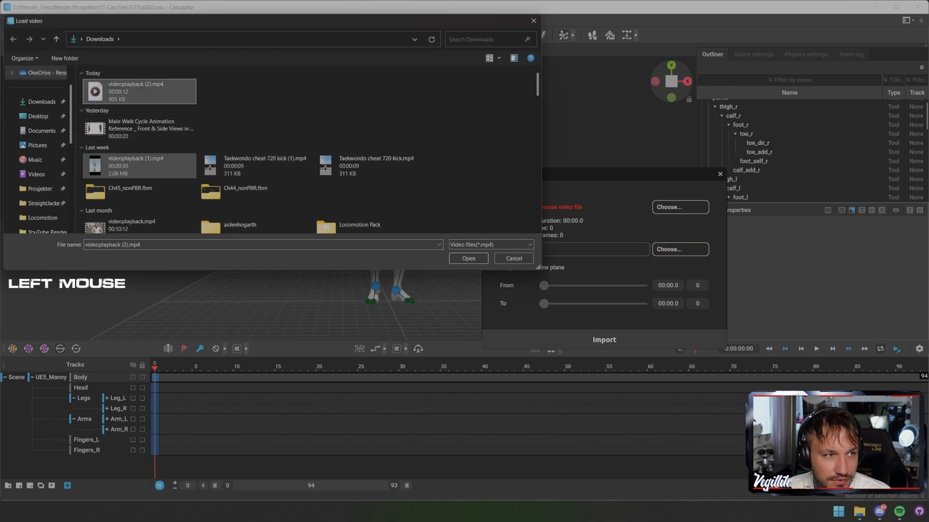
{"action": "left_click", "coordinate": [468, 258]}
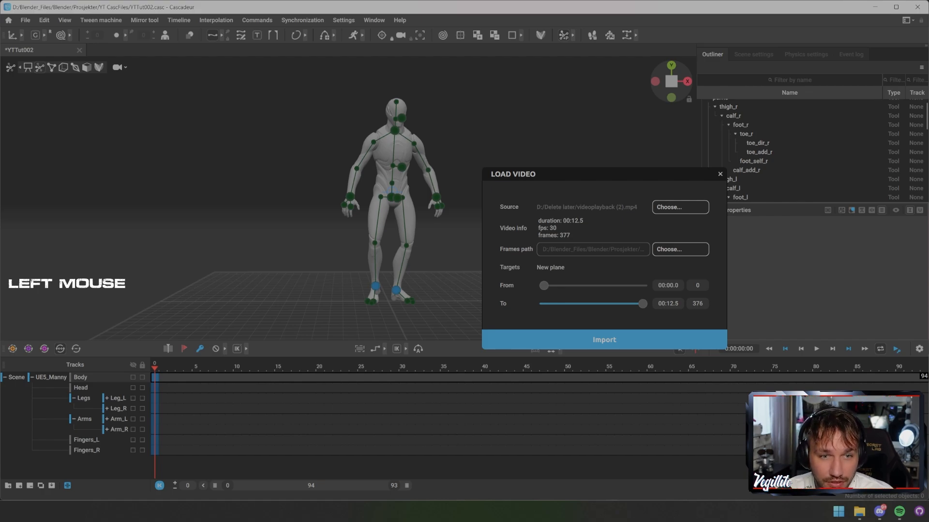
{"action": "left_click_drag", "start_coordinate": [643, 304], "coordinate": [557, 304]}
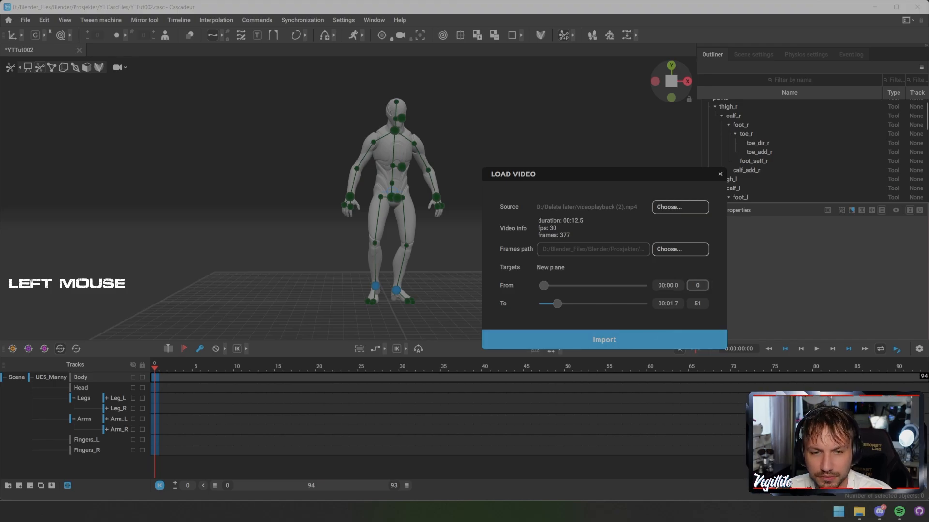
{"action": "left_click", "coordinate": [604, 340]}
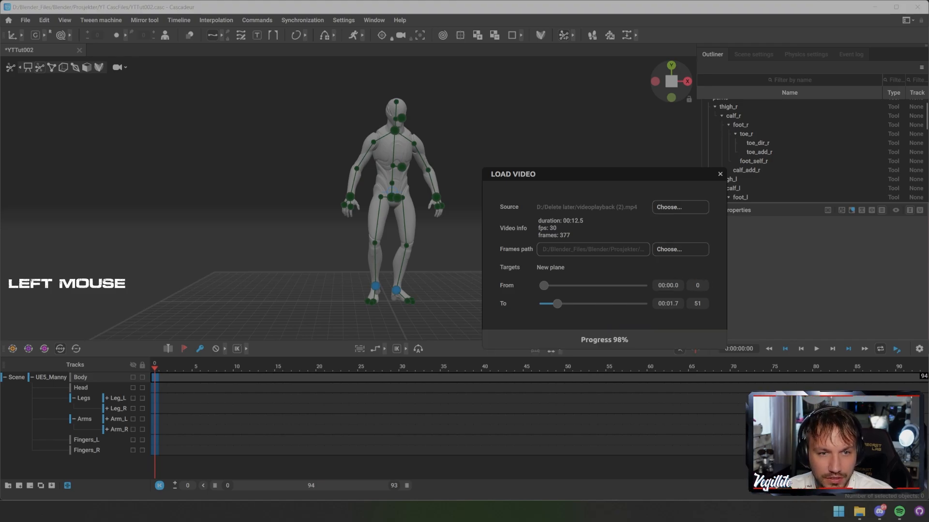
Raise the imported video plane off the floor and place it behind and beside the character
{"action": "scroll", "coordinate": [348, 199], "scroll_direction": "down", "scroll_amount": 1}
{"action": "left_click_drag", "start_coordinate": [348, 199], "coordinate": [293, 230], "text": "alt"}
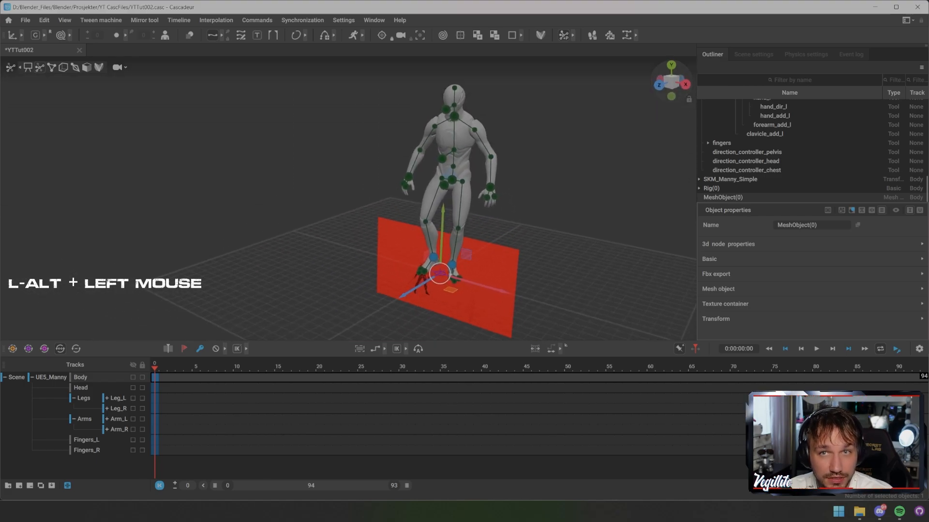
{"action": "left_click_drag", "start_coordinate": [451, 289], "coordinate": [631, 240]}
{"action": "left_click_drag", "start_coordinate": [527, 182], "coordinate": [644, 83]}
{"action": "middle_click_drag", "start_coordinate": [643, 84], "coordinate": [578, 138], "text": "alt"}
{"action": "left_click_drag", "start_coordinate": [578, 138], "coordinate": [571, 113], "text": "alt"}
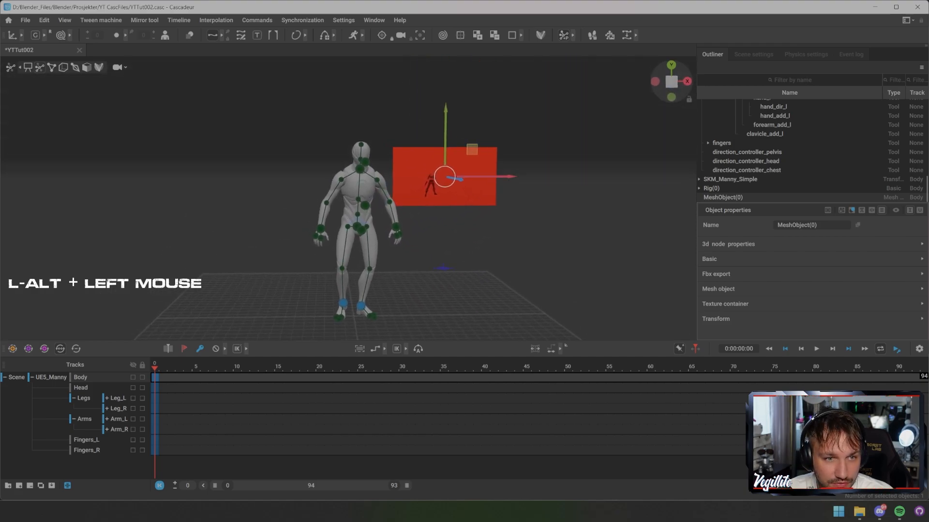
{"action": "left_click_drag", "start_coordinate": [472, 149], "coordinate": [504, 147]}
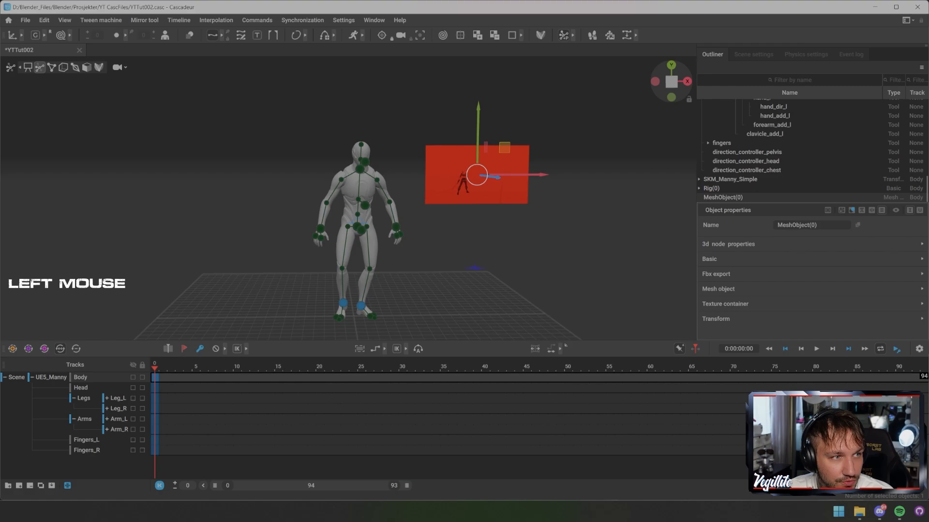
Scale the video plane up uniformly until it forms a large backdrop behind the character, and deselect it
{"action": "left_click", "coordinate": [21, 35]}
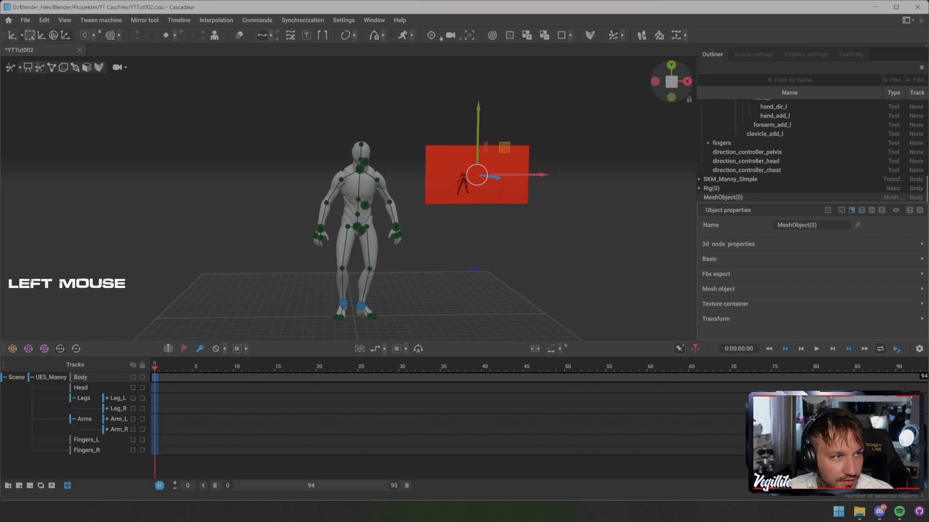
{"action": "left_click", "coordinate": [64, 35]}
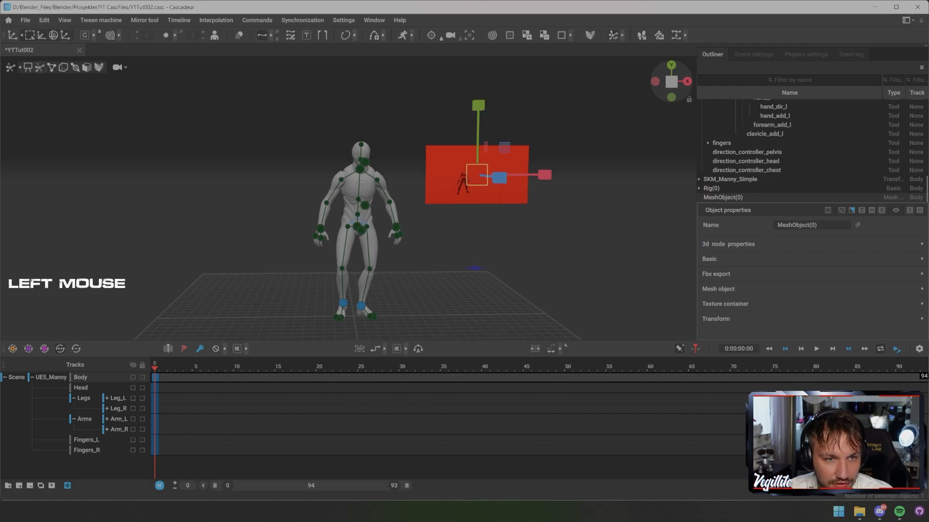
{"action": "left_click_drag", "start_coordinate": [477, 175], "coordinate": [474, 196]}
{"action": "key", "text": "Escape"}
{"action": "middle_click_drag", "start_coordinate": [474, 196], "coordinate": [436, 162], "text": "alt"}
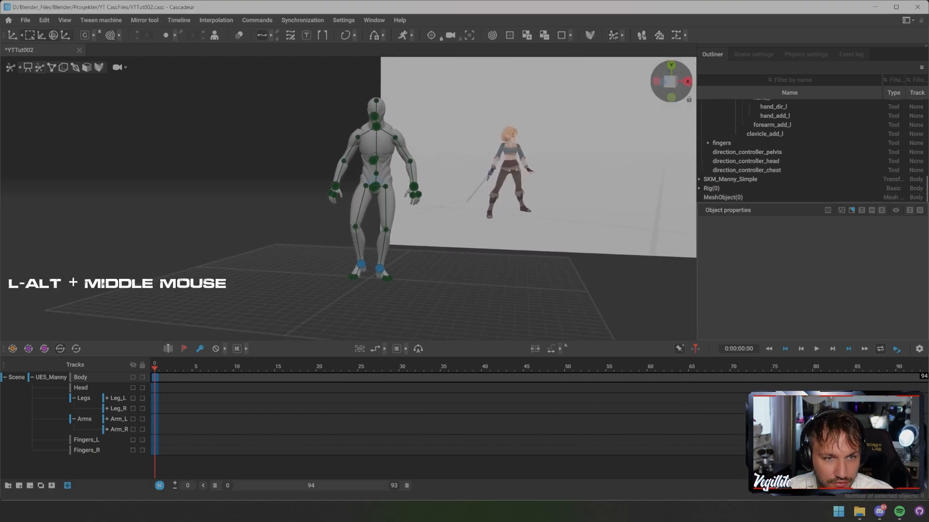
{"action": "scroll", "coordinate": [436, 179], "scroll_direction": "down", "scroll_amount": 3, "text": "alt"}
{"action": "left_click_drag", "start_coordinate": [436, 179], "coordinate": [493, 179], "text": "alt"}
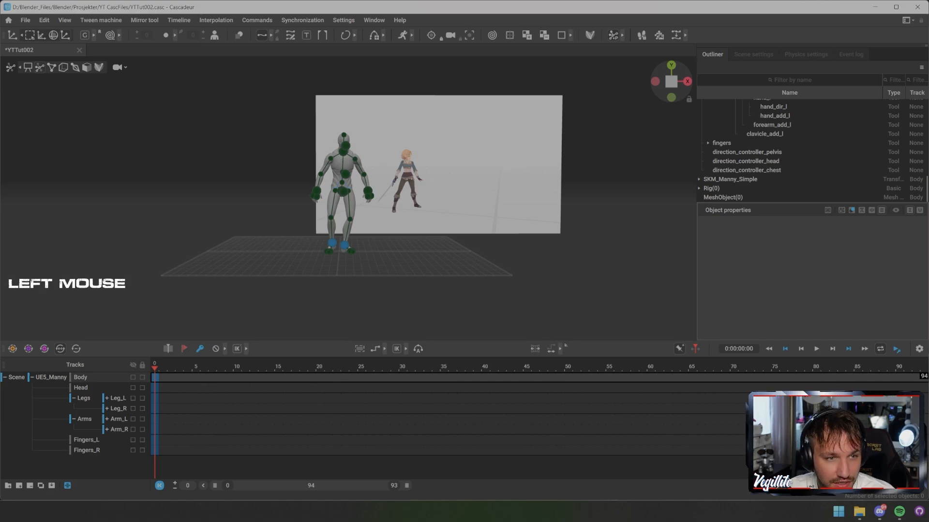
Rename the video plane's mesh object as Reference Video
{"action": "left_click", "coordinate": [438, 165]}
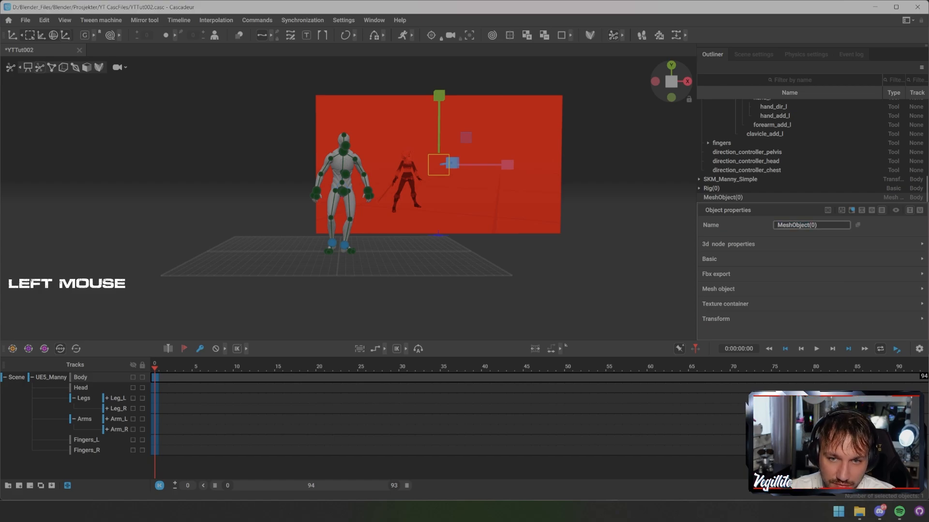
{"action": "left_click", "coordinate": [775, 226]}
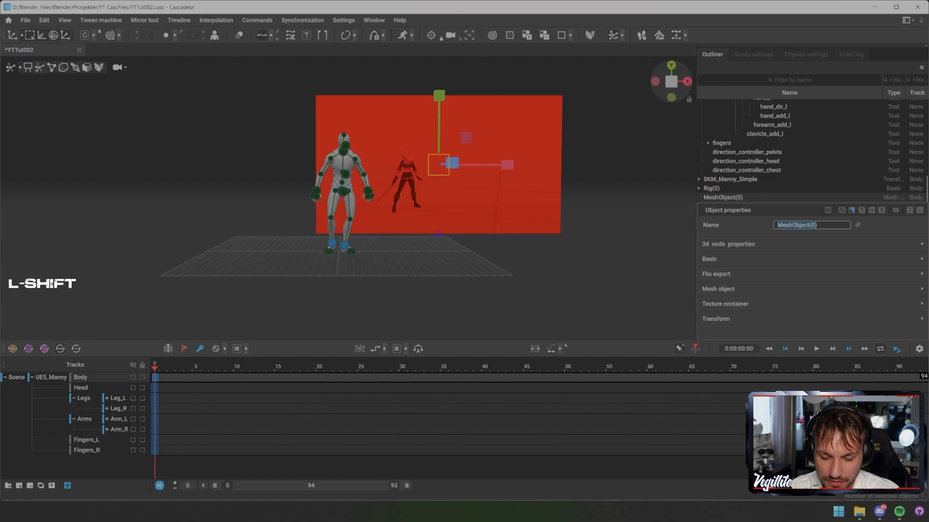
{"action": "type", "text": "Reference Video"}
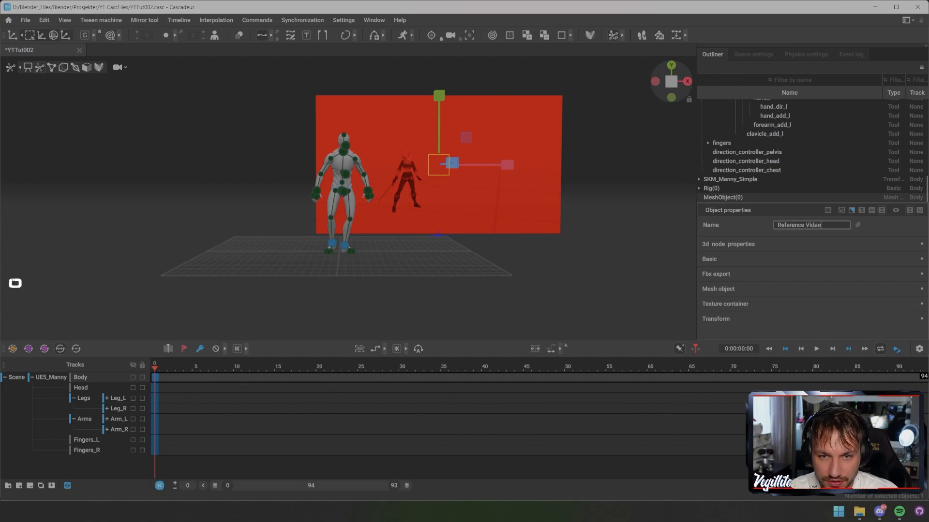
{"action": "key", "text": "Return"}
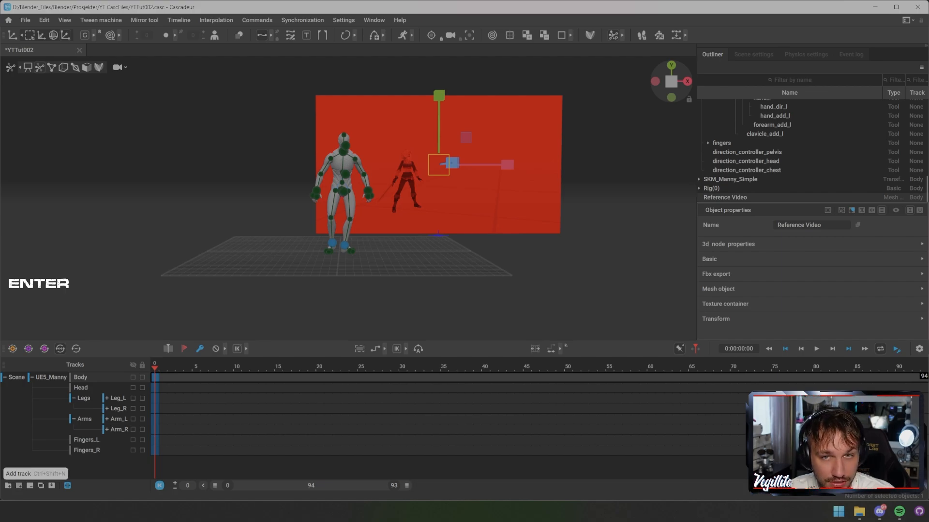
Add a Reference Video track for the plane, place it directly under Scene and lock it
{"action": "left_click", "coordinate": [8, 486]}
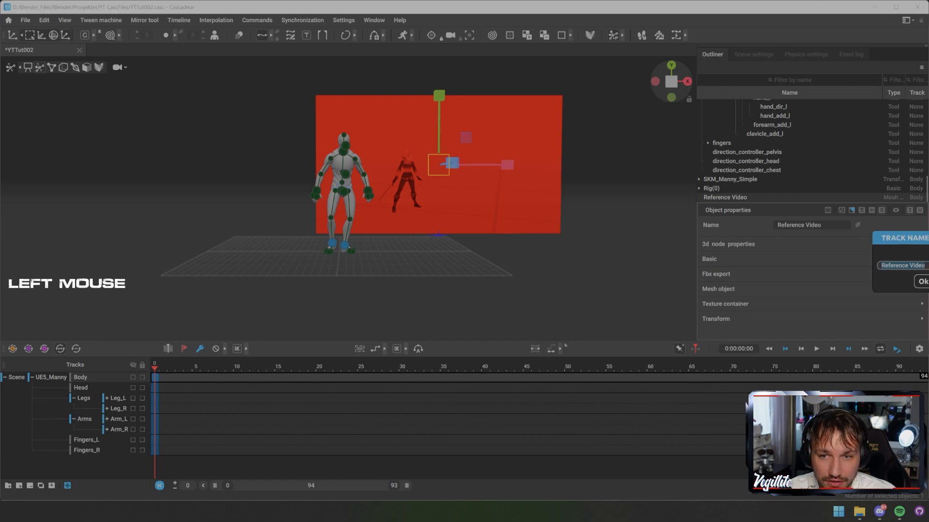
{"action": "left_click", "coordinate": [680, 257]}
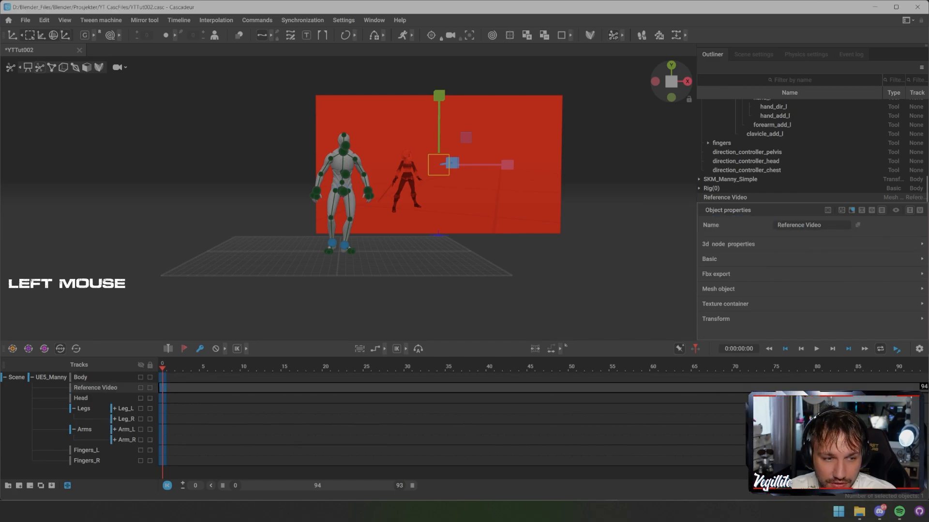
{"action": "left_click_drag", "start_coordinate": [95, 387], "coordinate": [29, 380]}
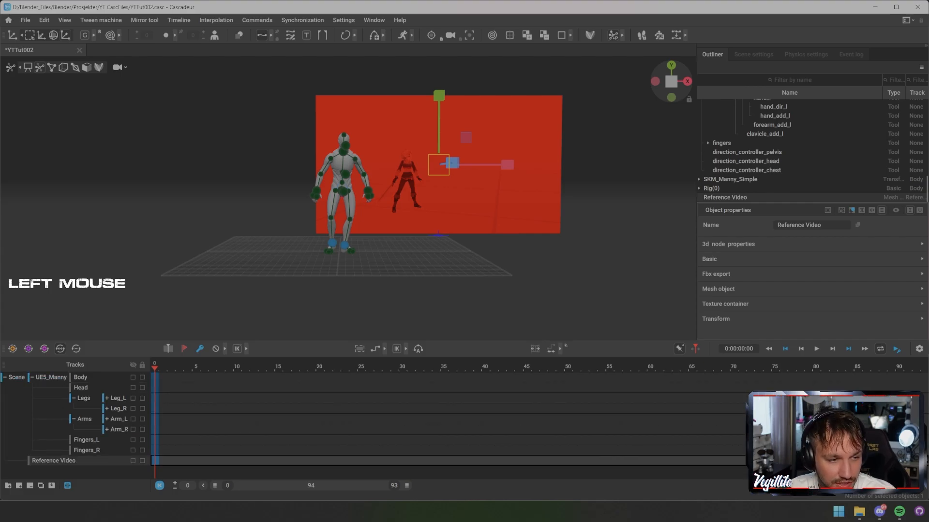
{"action": "left_click", "coordinate": [142, 460]}
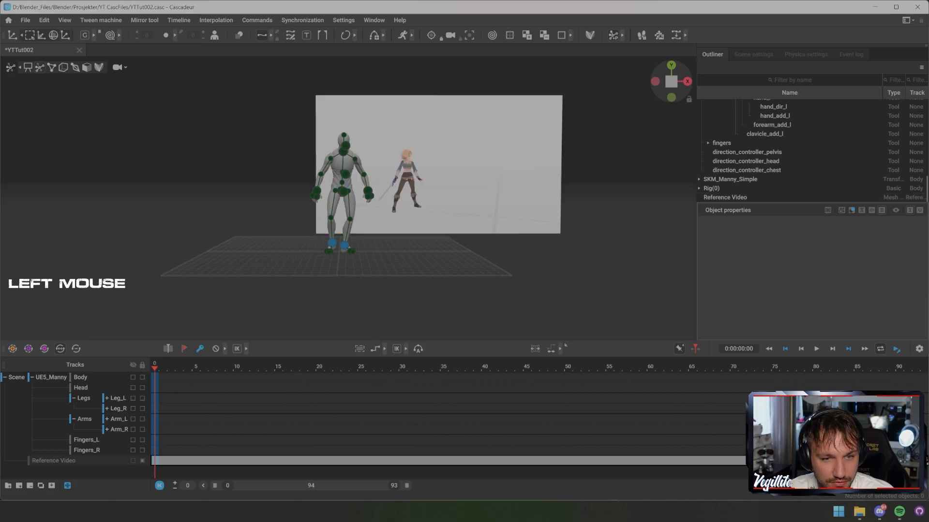
Examine the swordswoman's starting stance in the reference video beside the character at frame 0
{"action": "mouse_move", "coordinate": [348, 194]}
{"action": "left_mouse_down", "text": "alt"}
{"action": "mouse_move", "coordinate": [412, 208]}
{"action": "mouse_move", "coordinate": [358, 204]}
{"action": "left_mouse_up", "text": "alt"}
{"action": "middle_click_drag", "start_coordinate": [358, 203], "coordinate": [411, 228], "text": "alt"}
{"action": "scroll", "coordinate": [411, 227], "scroll_direction": "up", "scroll_amount": 2}
{"action": "left_click_drag", "start_coordinate": [411, 227], "coordinate": [363, 225], "text": "alt"}
{"action": "middle_click_drag", "start_coordinate": [363, 225], "coordinate": [300, 177], "text": "alt"}
{"action": "mouse_move", "coordinate": [300, 176]}
{"action": "left_mouse_down", "text": "alt"}
{"action": "mouse_move", "coordinate": [290, 179]}
{"action": "mouse_move", "coordinate": [305, 186]}
{"action": "left_mouse_up", "text": "alt"}
{"action": "mouse_move", "coordinate": [155, 367]}
{"action": "left_mouse_down"}
{"action": "mouse_move", "coordinate": [634, 367]}
{"action": "mouse_move", "coordinate": [155, 368]}
{"action": "left_mouse_up"}
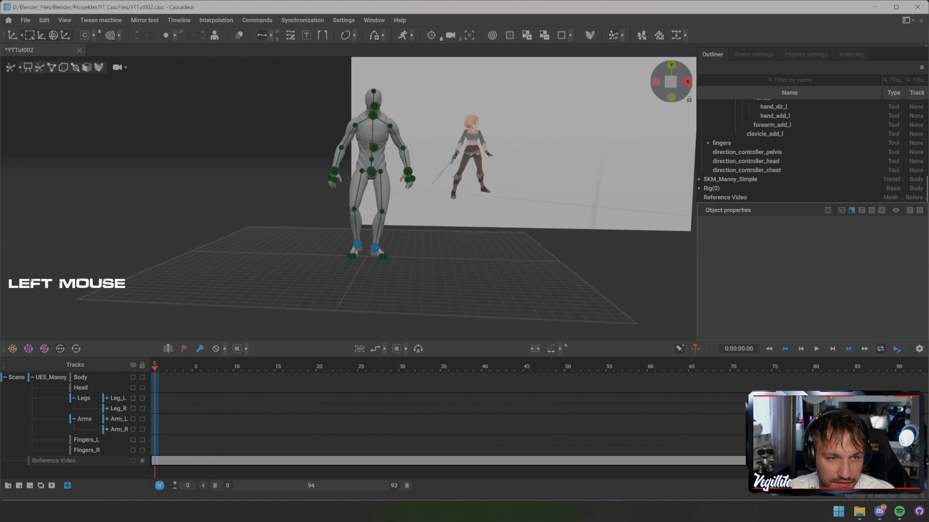
{"action": "left_click_drag", "start_coordinate": [464, 193], "coordinate": [503, 194], "text": "alt"}
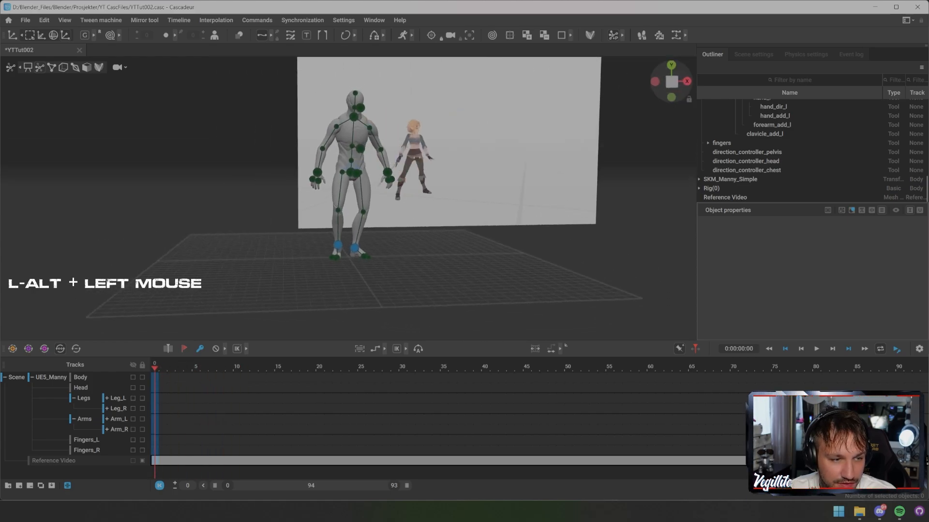
{"action": "middle_click_drag", "start_coordinate": [504, 193], "coordinate": [544, 216], "text": "alt"}
{"action": "scroll", "coordinate": [484, 194], "scroll_direction": "up", "scroll_amount": 3, "text": "alt"}
{"action": "middle_click_drag", "start_coordinate": [484, 193], "coordinate": [451, 162], "text": "alt"}
{"action": "left_click_drag", "start_coordinate": [451, 162], "coordinate": [477, 163], "text": "alt"}
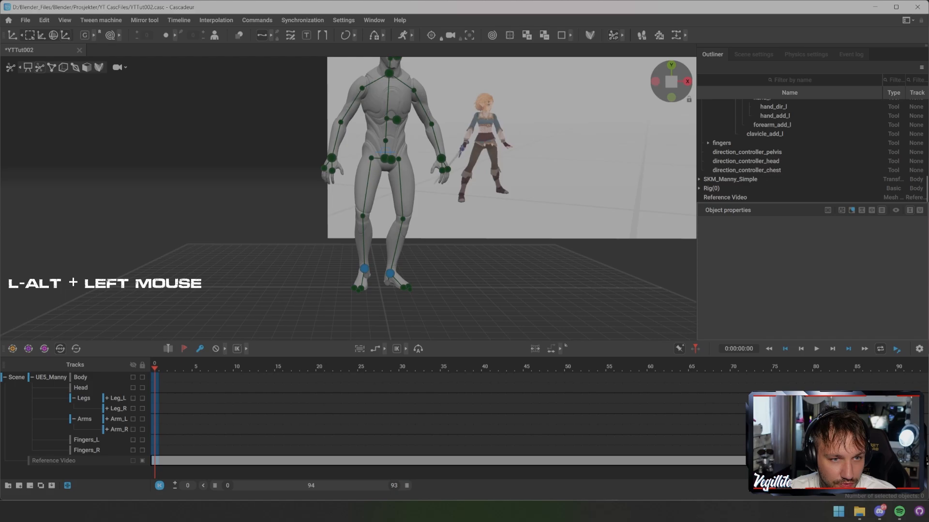
Spread the character's left and right feet sideways into a wide stance like the reference
{"action": "left_click", "coordinate": [390, 274]}
{"action": "key", "text": "e"}
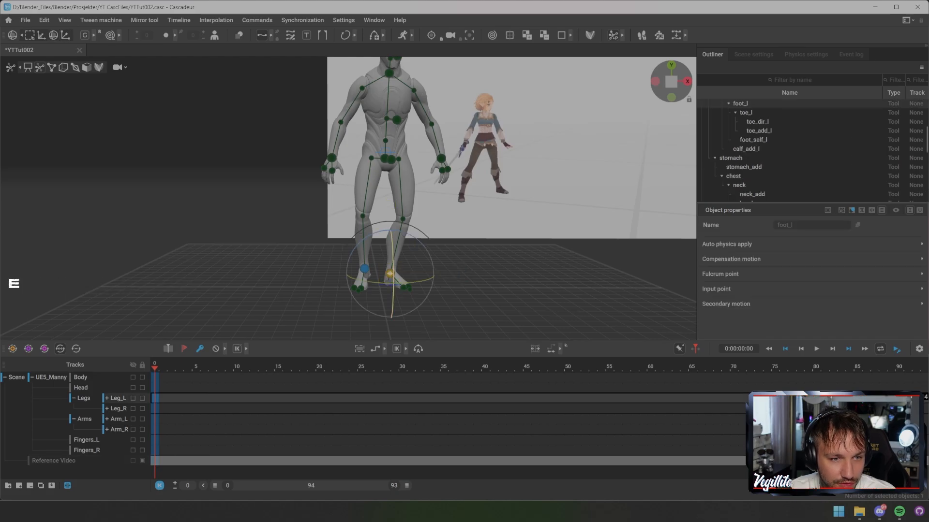
{"action": "key", "text": "w"}
{"action": "left_click_drag", "start_coordinate": [390, 274], "coordinate": [354, 274]}
{"action": "left_click", "coordinate": [360, 259]}
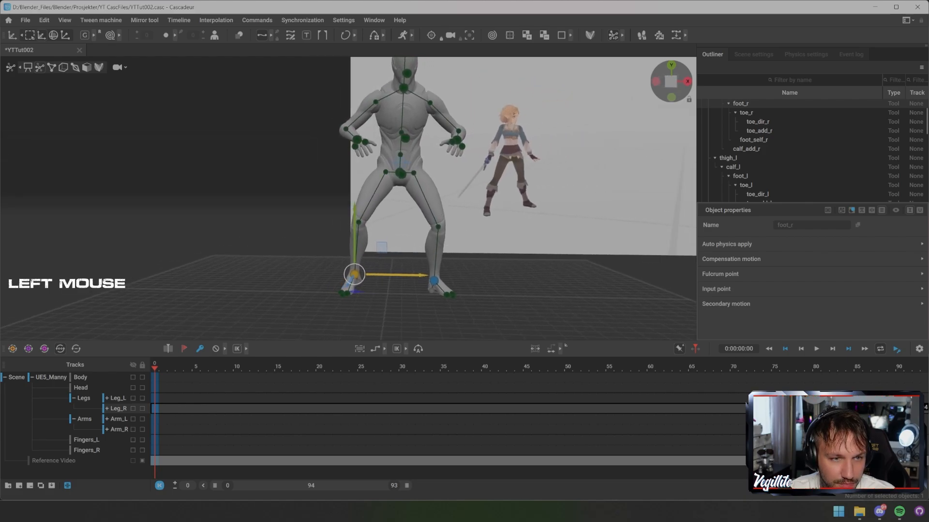
Raise the pelvis slightly and lower the right foot a little to the floor
{"action": "left_click", "coordinate": [400, 173]}
{"action": "left_click_drag", "start_coordinate": [400, 130], "coordinate": [400, 120]}
{"action": "left_click", "coordinate": [354, 274]}
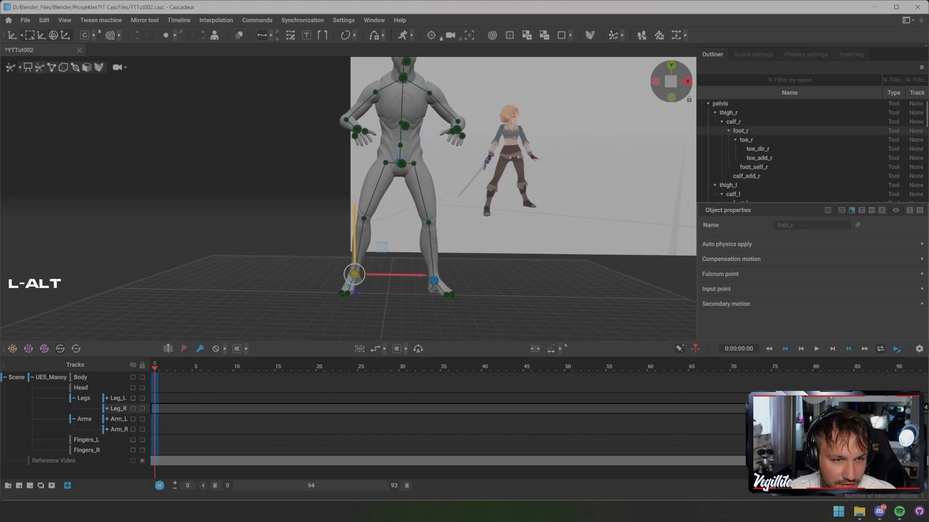
{"action": "left_click_drag", "start_coordinate": [290, 208], "coordinate": [396, 206], "text": "alt"}
{"action": "left_click_drag", "start_coordinate": [225, 251], "coordinate": [225, 259]}
{"action": "left_click_drag", "start_coordinate": [397, 206], "coordinate": [302, 206], "text": "alt"}
{"action": "middle_click_drag", "start_coordinate": [302, 206], "coordinate": [304, 233], "text": "alt"}
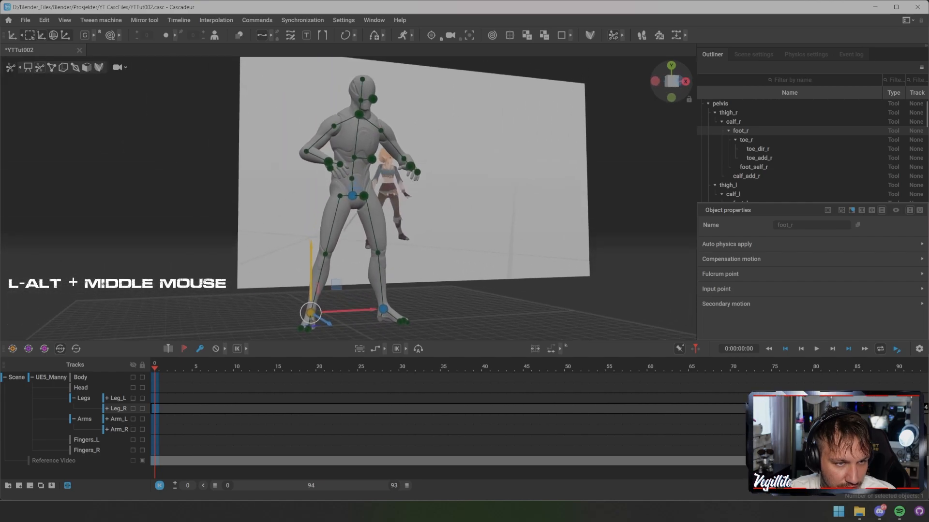
{"action": "left_click_drag", "start_coordinate": [304, 233], "coordinate": [273, 233], "text": "alt"}
{"action": "middle_click_drag", "start_coordinate": [274, 234], "coordinate": [274, 200], "text": "alt"}
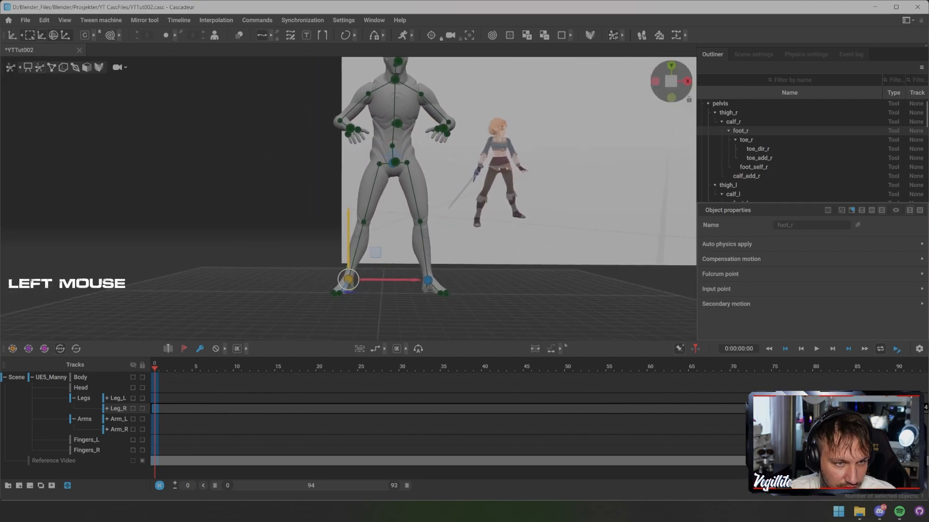
Lower the pelvis slightly and adjust the right foot's position to match the reference stance
{"action": "left_click", "coordinate": [393, 163]}
{"action": "left_click_drag", "start_coordinate": [393, 116], "coordinate": [392, 122]}
{"action": "left_click", "coordinate": [349, 279]}
{"action": "left_click_drag", "start_coordinate": [348, 280], "coordinate": [363, 290], "text": "alt"}
{"action": "scroll", "coordinate": [348, 213], "scroll_direction": "up", "scroll_amount": 3}
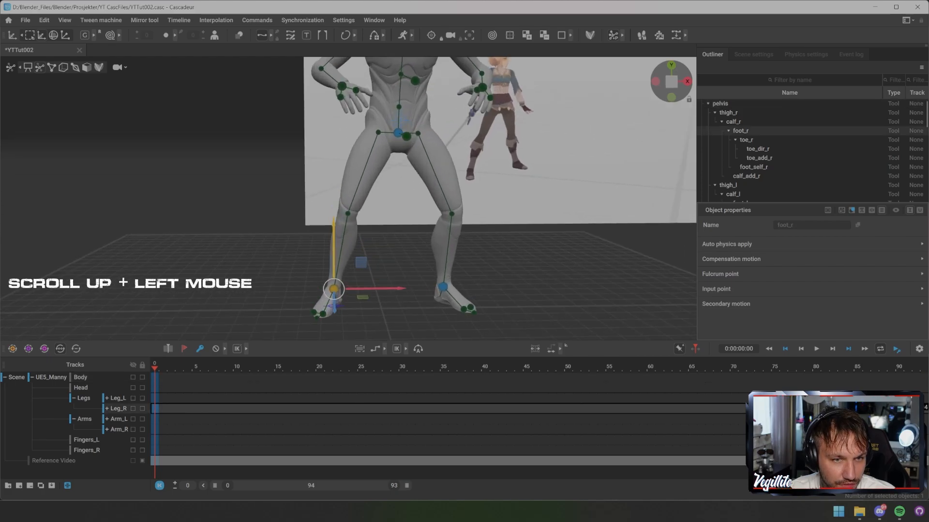
{"action": "middle_click_drag", "start_coordinate": [348, 213], "coordinate": [363, 248], "text": "alt"}
{"action": "left_click_drag", "start_coordinate": [363, 248], "coordinate": [357, 253], "text": "alt"}
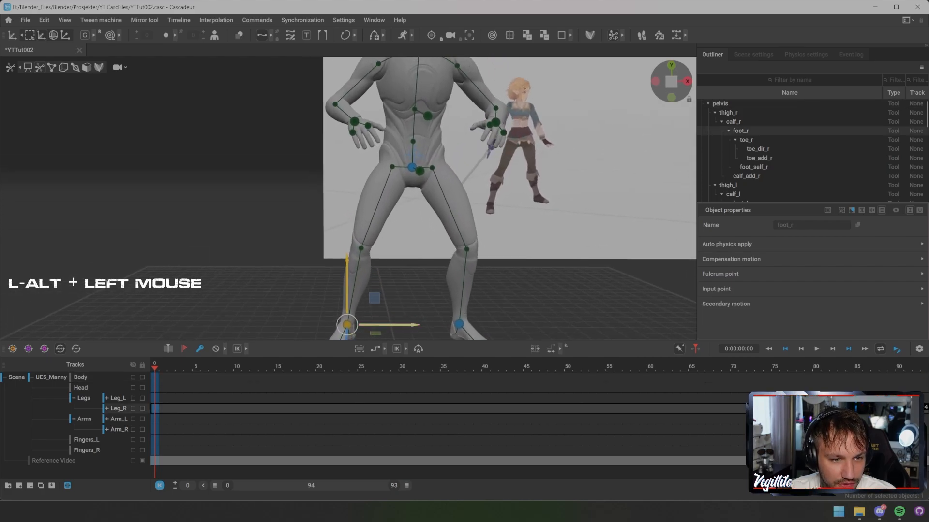
{"action": "left_click_drag", "start_coordinate": [387, 325], "coordinate": [488, 323]}
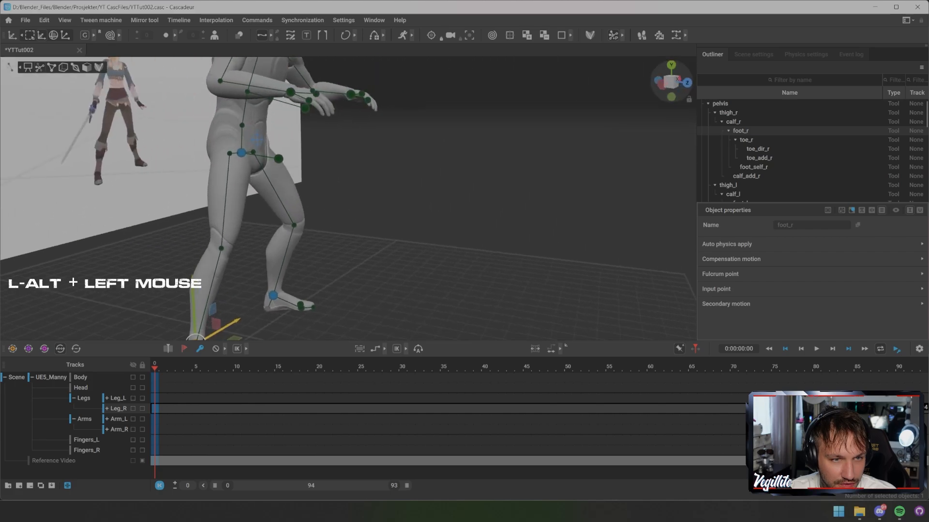
{"action": "middle_click_drag", "start_coordinate": [349, 213], "coordinate": [437, 159], "text": "alt"}
{"action": "left_click_drag", "start_coordinate": [334, 294], "coordinate": [179, 285]}
{"action": "middle_click_drag", "start_coordinate": [339, 193], "coordinate": [297, 258], "text": "alt"}
{"action": "left_click_drag", "start_coordinate": [298, 259], "coordinate": [412, 259], "text": "alt"}
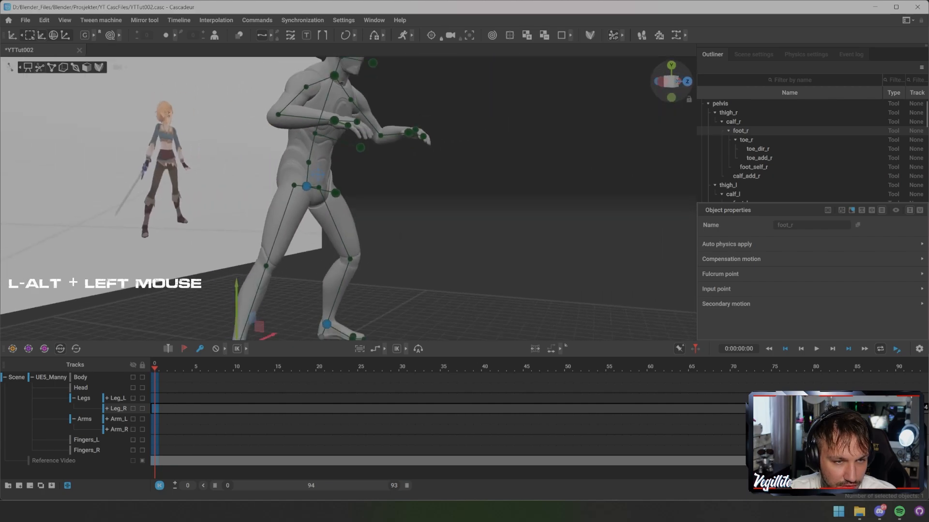
Raise and shift the pelvis so the legs straighten toward the reference stance
{"action": "scroll", "coordinate": [349, 198], "scroll_direction": "down", "scroll_amount": 1}
{"action": "left_click", "coordinate": [311, 188]}
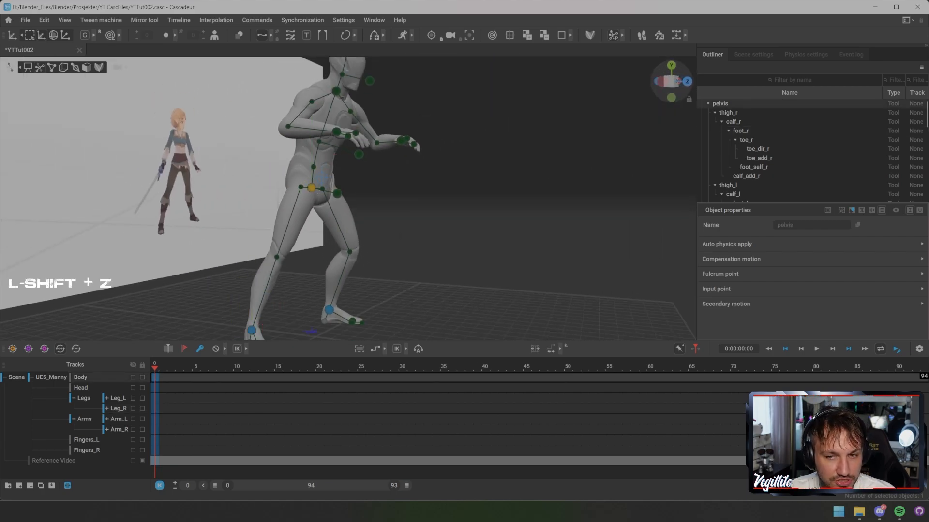
{"action": "key", "text": "shift+z"}
{"action": "left_click_drag", "start_coordinate": [411, 258], "coordinate": [298, 258], "text": "alt"}
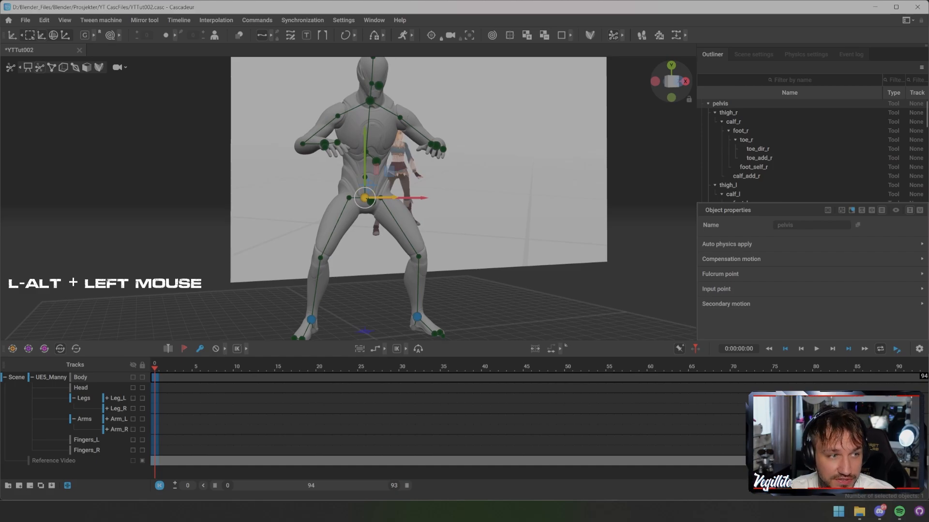
{"action": "left_click_drag", "start_coordinate": [365, 145], "coordinate": [331, 135]}
{"action": "left_click_drag", "start_coordinate": [401, 150], "coordinate": [310, 147]}
{"action": "middle_click_drag", "start_coordinate": [310, 147], "coordinate": [305, 114], "text": "alt"}
{"action": "scroll", "coordinate": [304, 114], "scroll_direction": "down", "scroll_amount": 4}
{"action": "left_click_drag", "start_coordinate": [305, 115], "coordinate": [273, 150], "text": "alt"}
{"action": "mouse_move", "coordinate": [370, 166]}
{"action": "left_mouse_down"}
{"action": "mouse_move", "coordinate": [440, 173]}
{"action": "mouse_move", "coordinate": [366, 163]}
{"action": "left_mouse_up"}
Move the character's neck backward over the pelvis so the torso stands more upright
{"action": "left_click_drag", "start_coordinate": [476, 140], "coordinate": [426, 129], "text": "alt"}
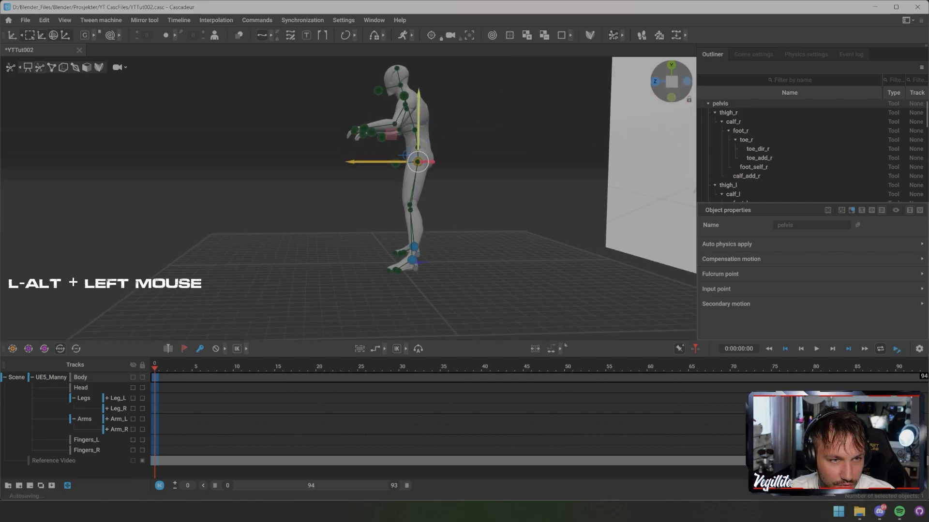
{"action": "left_click", "coordinate": [404, 95]}
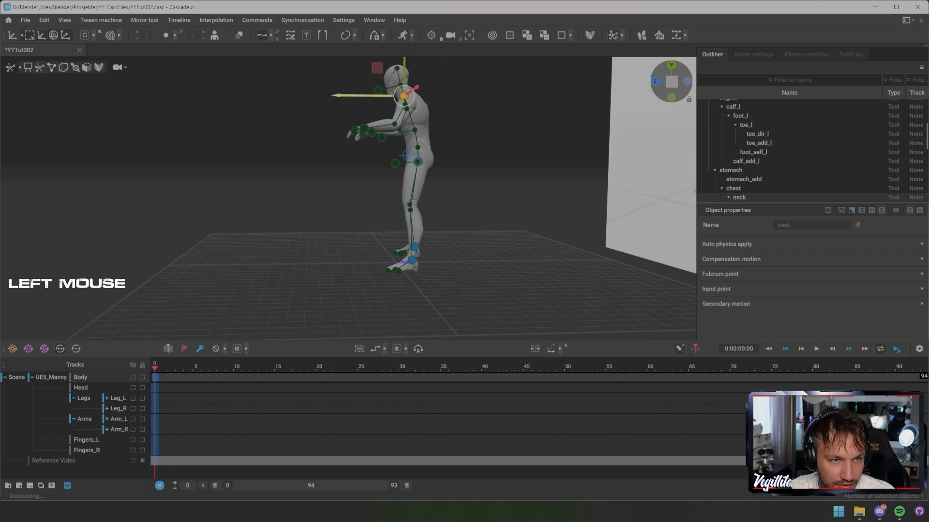
{"action": "left_click_drag", "start_coordinate": [404, 95], "coordinate": [619, 99]}
Turn the chest toward the character's left by shifting the chest direction controller
{"action": "scroll", "coordinate": [349, 198], "scroll_direction": "down", "scroll_amount": 3}
{"action": "scroll", "coordinate": [348, 199], "scroll_direction": "up", "scroll_amount": 5}
{"action": "middle_click_drag", "start_coordinate": [348, 165], "coordinate": [344, 235], "text": "alt"}
{"action": "left_click_drag", "start_coordinate": [344, 235], "coordinate": [426, 237], "text": "alt"}
{"action": "left_click", "coordinate": [352, 187]}
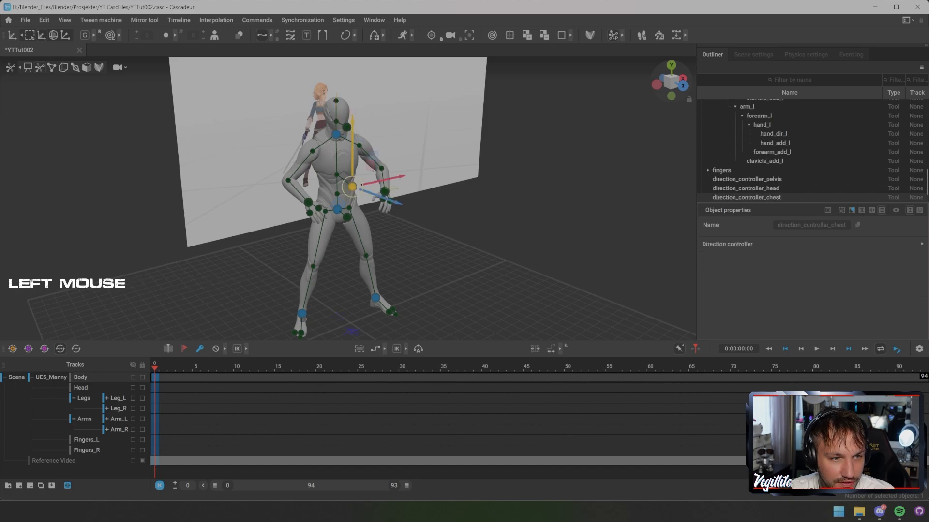
{"action": "mouse_move", "coordinate": [353, 187]}
{"action": "left_mouse_down"}
{"action": "mouse_move", "coordinate": [357, 193]}
{"action": "mouse_move", "coordinate": [362, 184]}
{"action": "left_mouse_up"}
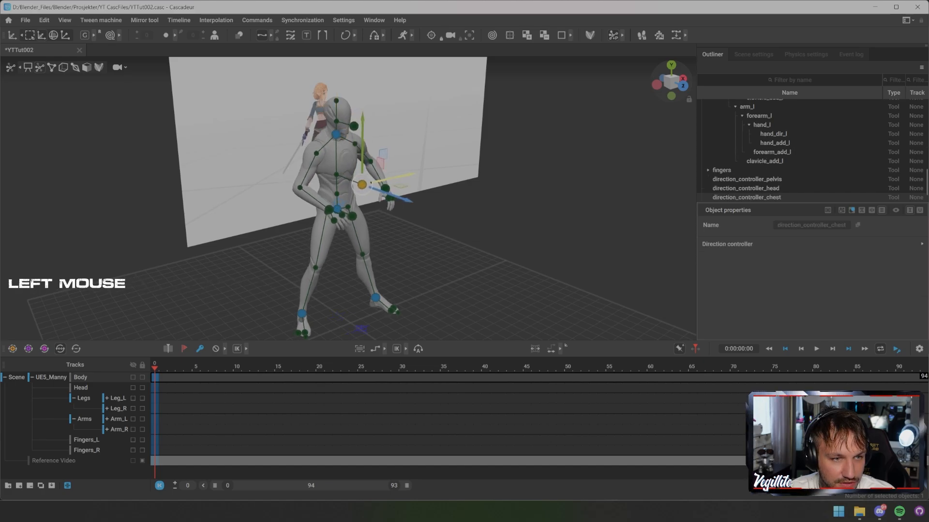
{"action": "left_click", "coordinate": [556, 186]}
Place the left hand out beside the left thigh and rotate it to match the reference
{"action": "left_click_drag", "start_coordinate": [557, 186], "coordinate": [382, 148], "text": "alt"}
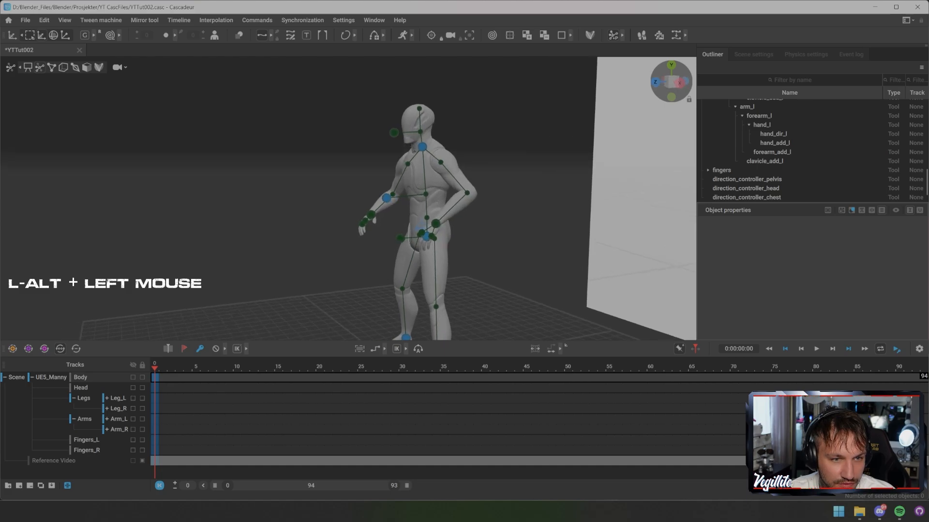
{"action": "left_click", "coordinate": [436, 223]}
{"action": "left_click_drag", "start_coordinate": [431, 224], "coordinate": [449, 241], "text": "alt"}
{"action": "key", "text": "e"}
{"action": "left_click_drag", "start_coordinate": [468, 189], "coordinate": [527, 191]}
{"action": "scroll", "coordinate": [522, 203], "scroll_direction": "up", "scroll_amount": 4}
{"action": "middle_click_drag", "start_coordinate": [532, 218], "coordinate": [535, 210], "text": "alt"}
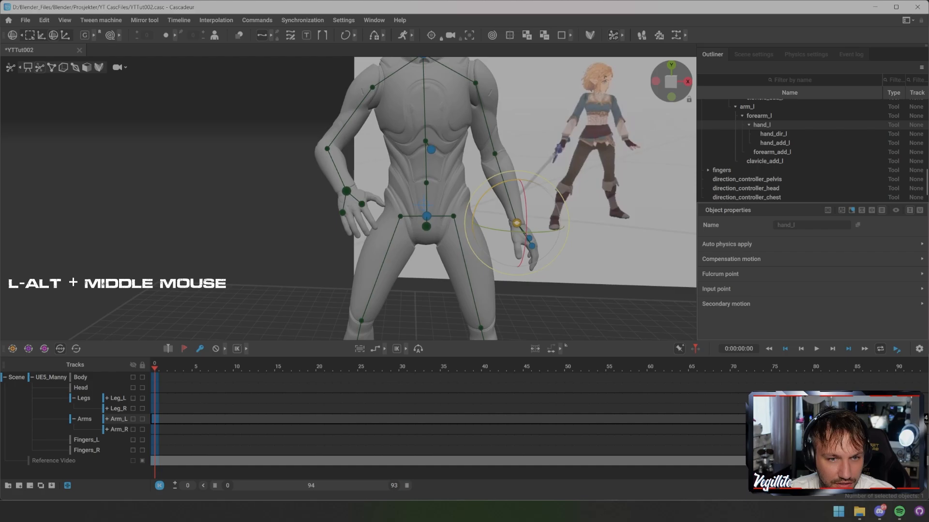
{"action": "key", "text": "w"}
{"action": "left_click_drag", "start_coordinate": [576, 222], "coordinate": [549, 235], "text": "alt"}
Rotate the right hand so its fingers point down toward the floor
{"action": "middle_click_drag", "start_coordinate": [549, 234], "coordinate": [645, 245], "text": "alt"}
{"action": "left_click", "coordinate": [467, 207]}
{"action": "key", "text": "e"}
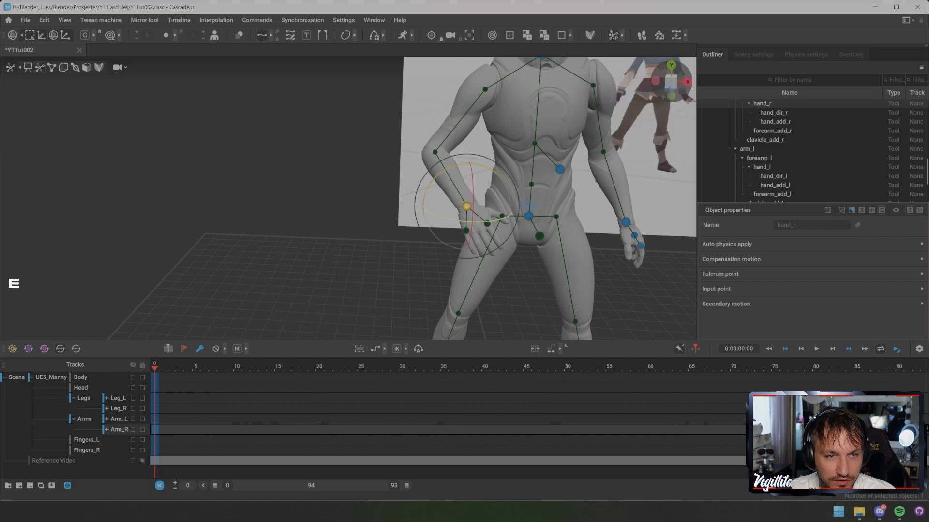
{"action": "left_click_drag", "start_coordinate": [490, 220], "coordinate": [453, 221]}
{"action": "left_click_drag", "start_coordinate": [348, 198], "coordinate": [460, 198], "text": "alt"}
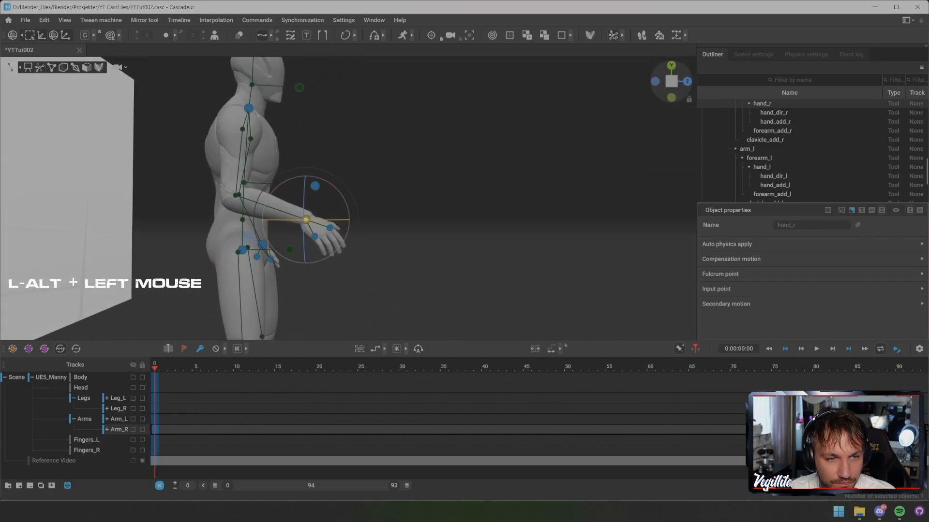
{"action": "left_click_drag", "start_coordinate": [357, 220], "coordinate": [350, 246]}
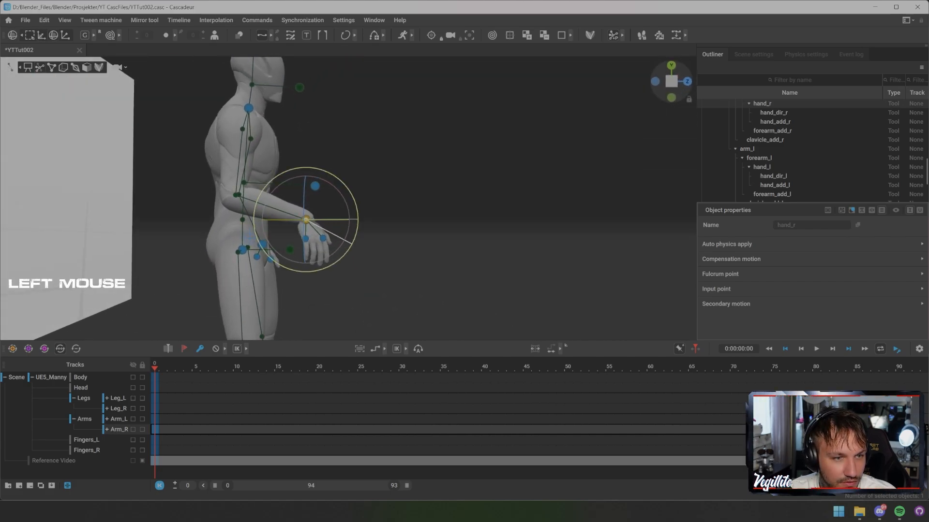
Move the right hand back beside the hip and outward from the body like the reference
{"action": "key", "text": "w"}
{"action": "left_click_drag", "start_coordinate": [306, 219], "coordinate": [63, 258]}
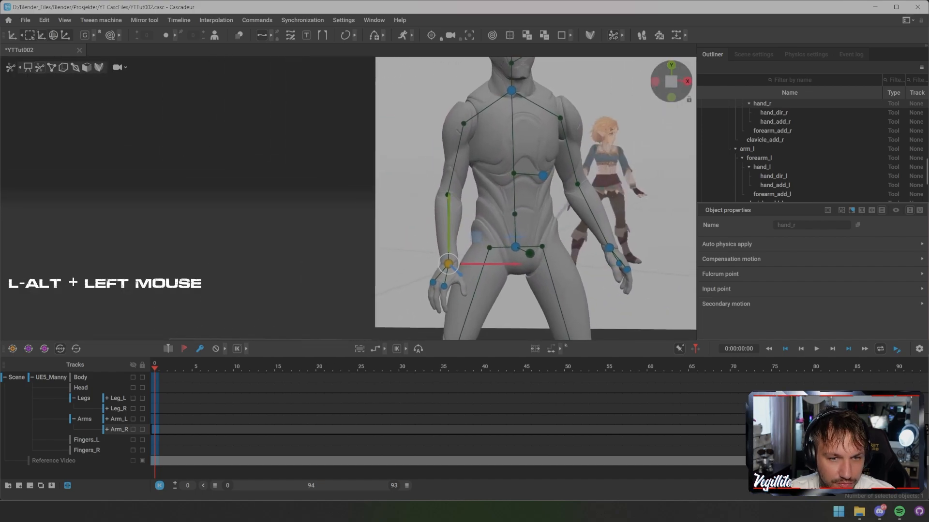
{"action": "middle_click_drag", "start_coordinate": [160, 228], "coordinate": [238, 252], "text": "alt"}
{"action": "left_click_drag", "start_coordinate": [238, 252], "coordinate": [251, 213], "text": "alt"}
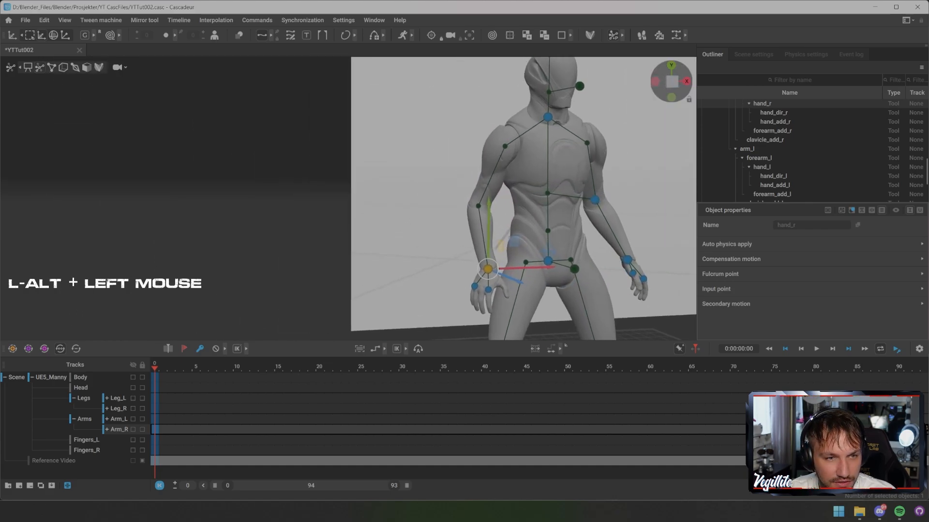
{"action": "scroll", "coordinate": [349, 198], "scroll_direction": "down", "scroll_amount": 2, "text": "alt"}
{"action": "left_click_drag", "start_coordinate": [595, 249], "coordinate": [490, 253], "text": "alt"}
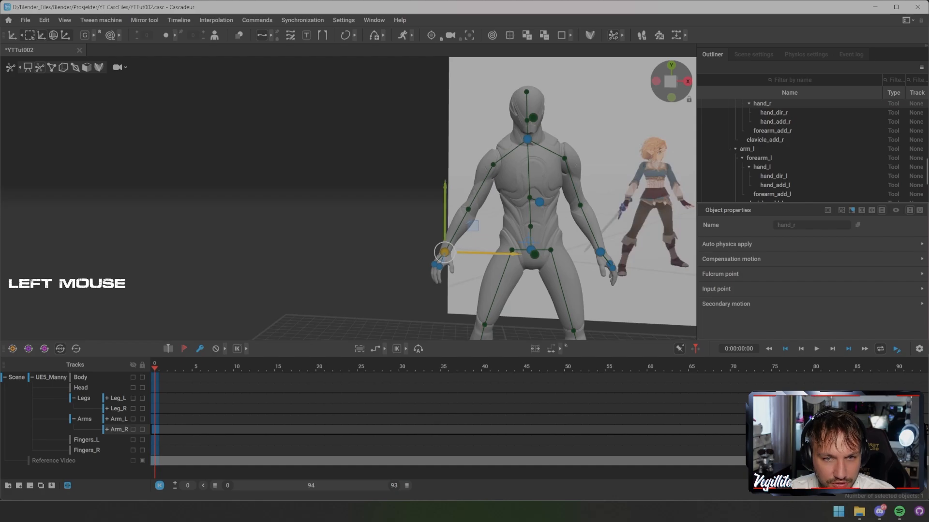
Move the left hand slightly farther outward from the body
{"action": "left_click", "coordinate": [600, 252]}
{"action": "left_click_drag", "start_coordinate": [600, 252], "coordinate": [611, 252]}
{"action": "left_click", "coordinate": [349, 199]}
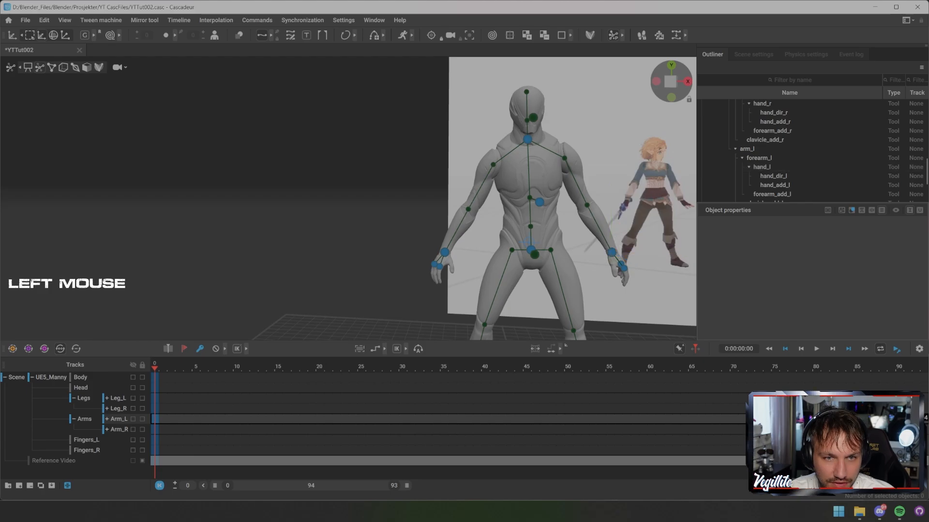
{"action": "left_click_drag", "start_coordinate": [348, 199], "coordinate": [349, 169], "text": "alt"}
{"action": "left_click", "coordinate": [489, 174]}
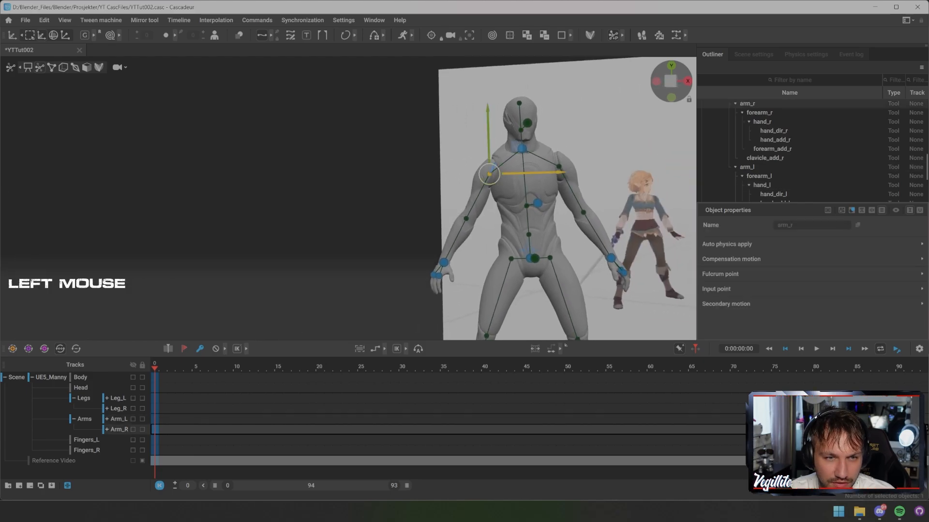
{"action": "left_click_drag", "start_coordinate": [490, 174], "coordinate": [490, 176]}
{"action": "key", "text": "ctrl+z"}
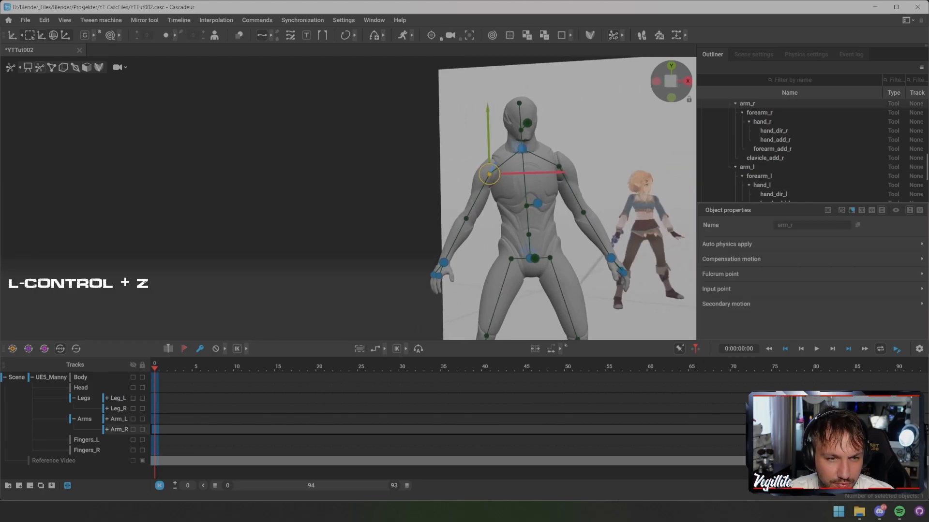
Select both hands and raise them slightly together
{"action": "left_click", "coordinate": [454, 203]}
{"action": "left_click", "coordinate": [443, 262]}
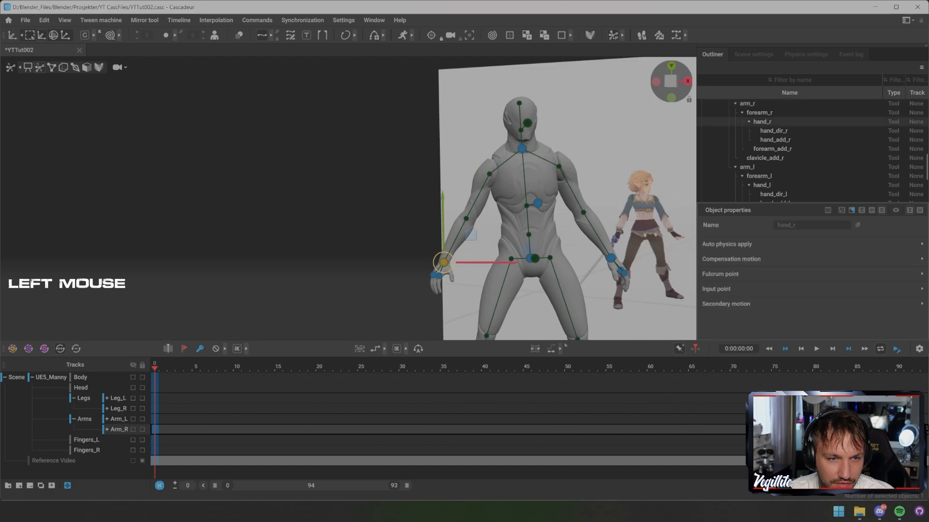
{"action": "left_click", "coordinate": [610, 258], "text": "shift"}
{"action": "key", "text": "w"}
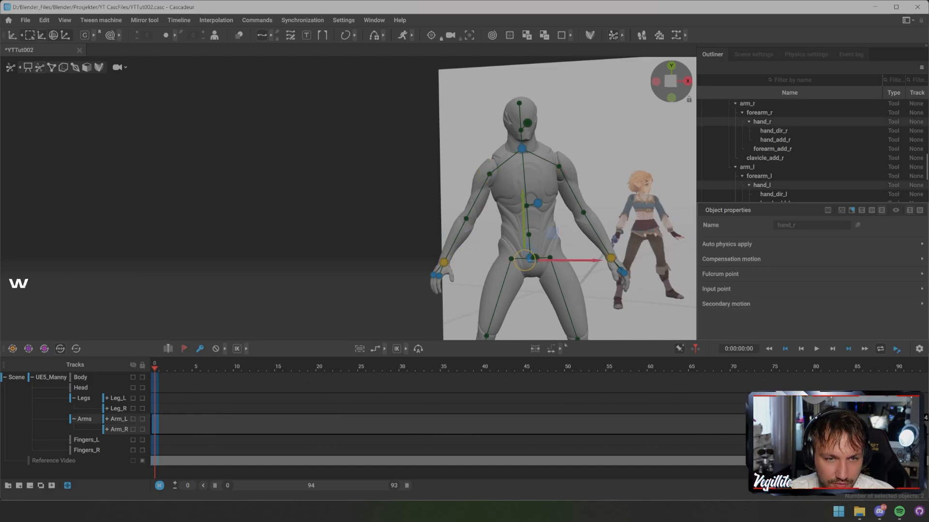
{"action": "left_click_drag", "start_coordinate": [523, 218], "coordinate": [523, 213]}
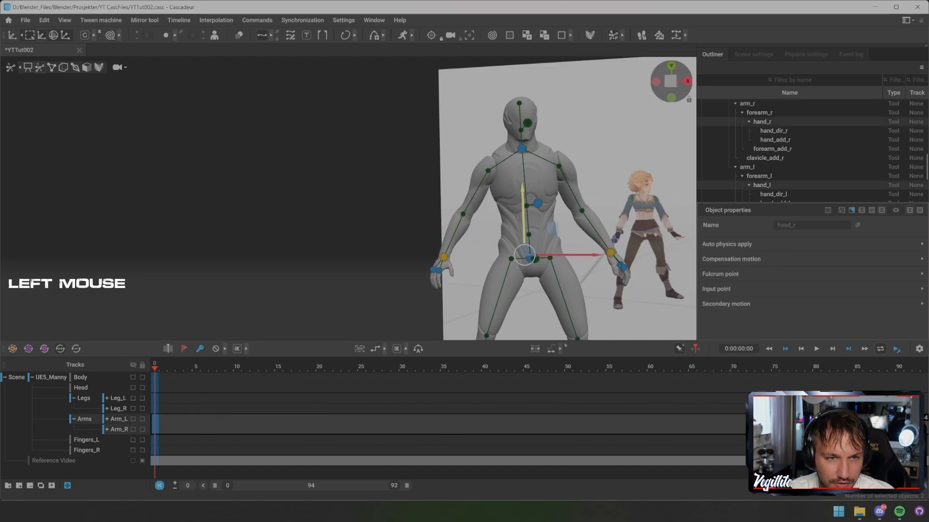
Select the neck, both hands and the pelvis, and lower them slightly together
{"action": "left_click", "coordinate": [338, 198]}
{"action": "left_click_drag", "start_coordinate": [338, 198], "coordinate": [242, 186], "text": "alt"}
{"action": "scroll", "coordinate": [348, 198], "scroll_direction": "down", "scroll_amount": 3}
{"action": "scroll", "coordinate": [348, 198], "scroll_direction": "down", "scroll_amount": 1}
{"action": "key", "text": "1"}
{"action": "key", "text": "3"}
{"action": "scroll", "coordinate": [348, 198], "scroll_direction": "up", "scroll_amount": 4}
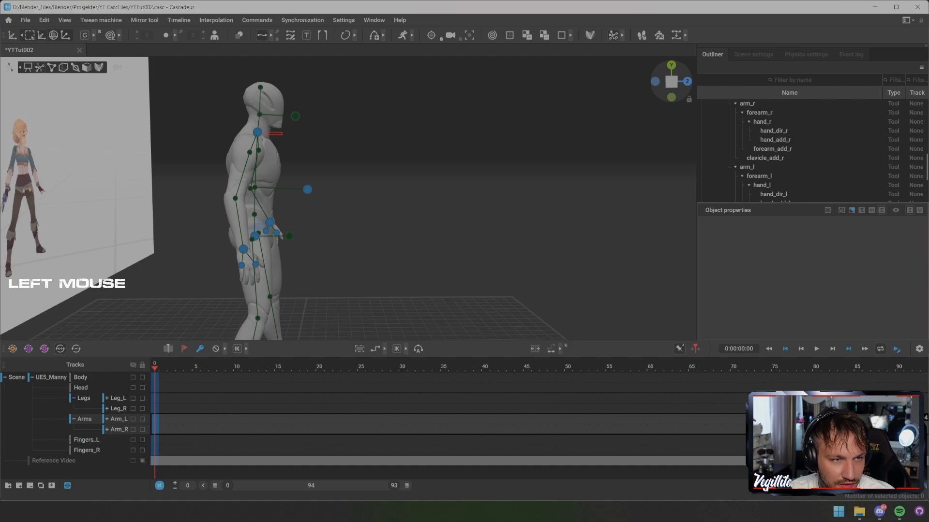
{"action": "left_click", "coordinate": [257, 133]}
{"action": "left_click", "coordinate": [243, 250], "text": "shift"}
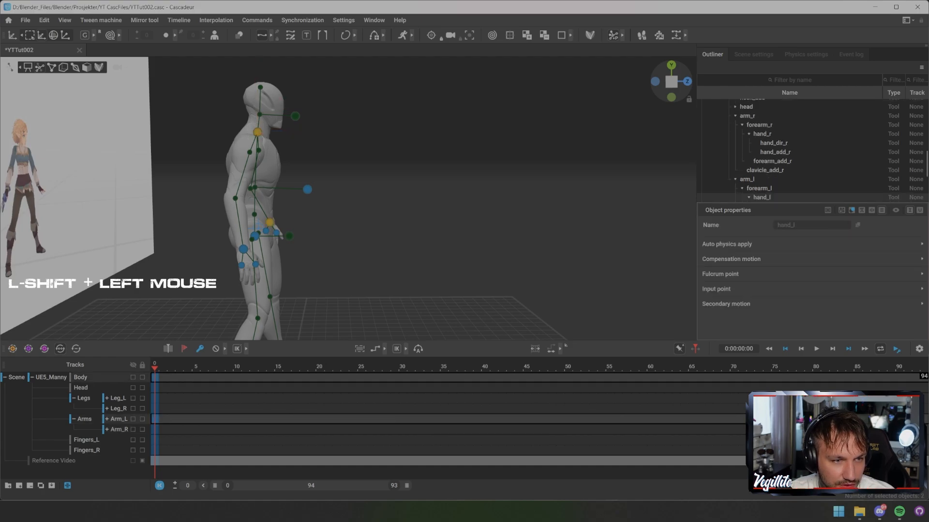
{"action": "left_click", "coordinate": [255, 236], "text": "shift"}
{"action": "left_click_drag", "start_coordinate": [255, 236], "coordinate": [184, 237], "text": "alt"}
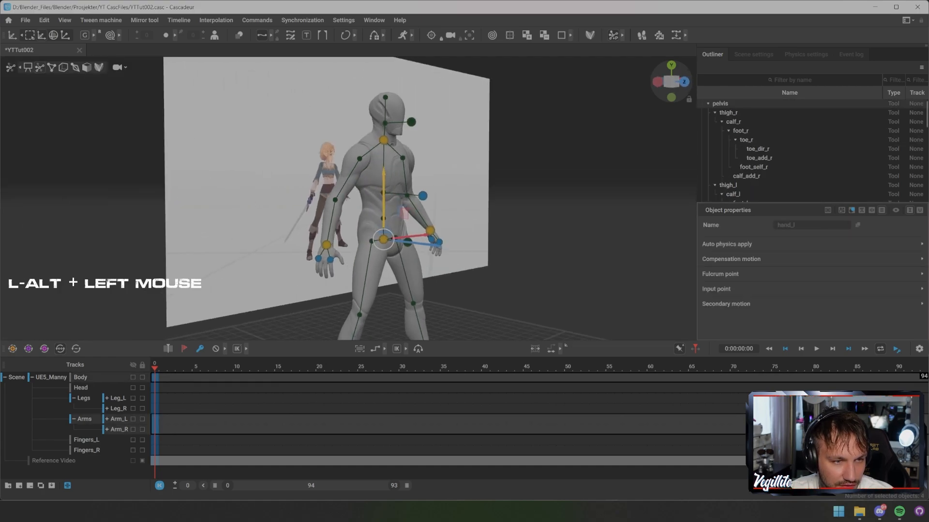
{"action": "middle_click_drag", "start_coordinate": [184, 237], "coordinate": [181, 184], "text": "alt"}
{"action": "left_click_drag", "start_coordinate": [377, 189], "coordinate": [376, 193]}
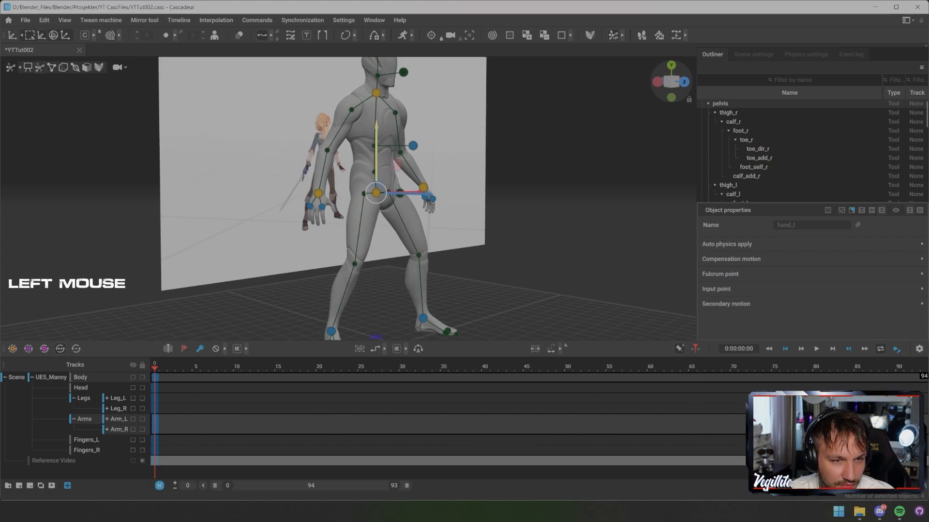
Adjust the pelvis orientation toward the reference stance by repositioning the pelvis direction controller
{"action": "left_click", "coordinate": [532, 203]}
{"action": "left_click_drag", "start_coordinate": [532, 203], "coordinate": [453, 251], "text": "alt"}
{"action": "scroll", "coordinate": [411, 204], "scroll_direction": "down", "scroll_amount": 2, "text": "alt"}
{"action": "key", "text": "s"}
{"action": "key", "text": "s"}
{"action": "left_click", "coordinate": [457, 172]}
{"action": "left_click_drag", "start_coordinate": [458, 171], "coordinate": [397, 208]}
{"action": "key", "text": "Escape"}
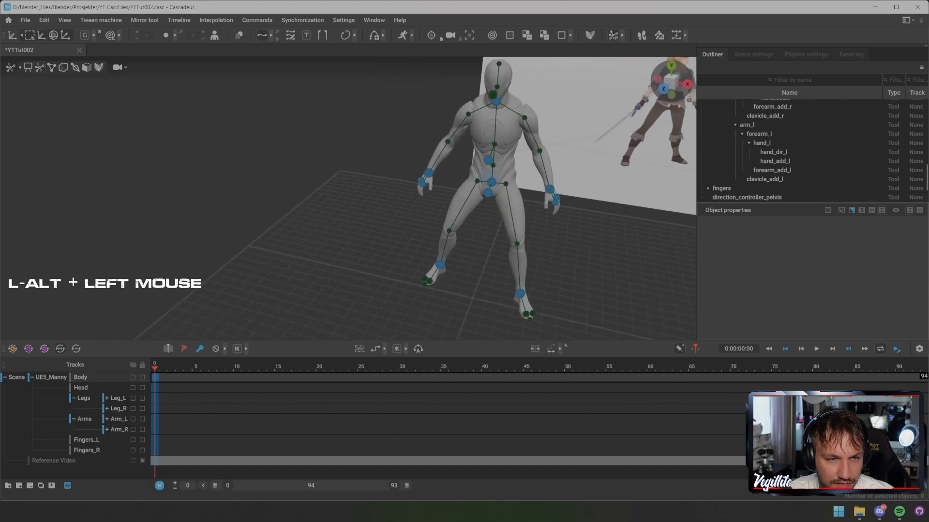
Compare the character's pose with the reference video with the rig points temporarily hidden
{"action": "scroll", "coordinate": [453, 203], "scroll_direction": "down", "scroll_amount": 3}
{"action": "key", "text": "s"}
{"action": "mouse_move", "coordinate": [453, 203]}
{"action": "left_mouse_down", "text": "alt"}
{"action": "mouse_move", "coordinate": [566, 196]}
{"action": "mouse_move", "coordinate": [459, 193]}
{"action": "left_mouse_up", "text": "alt"}
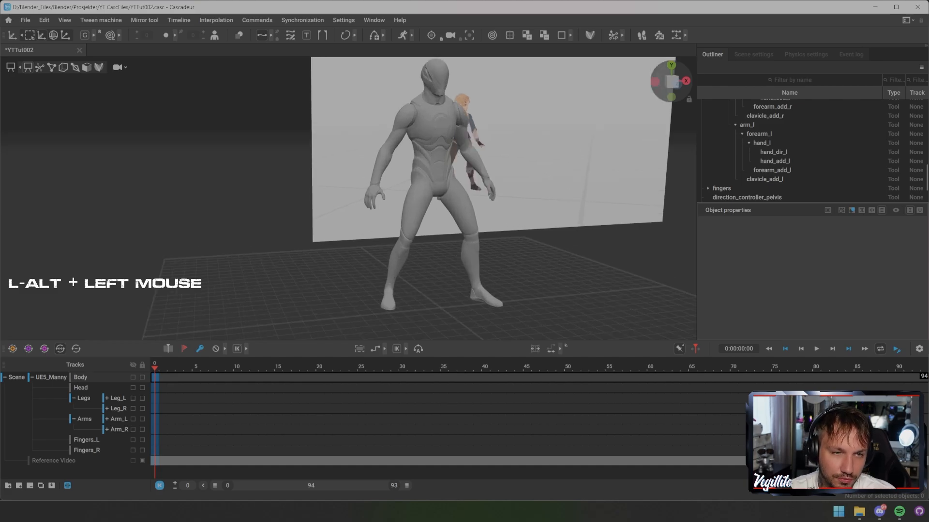
{"action": "scroll", "coordinate": [460, 193], "scroll_direction": "up", "scroll_amount": 3}
{"action": "middle_click_drag", "start_coordinate": [460, 193], "coordinate": [411, 208], "text": "alt"}
{"action": "left_click_drag", "start_coordinate": [411, 208], "coordinate": [382, 208], "text": "alt"}
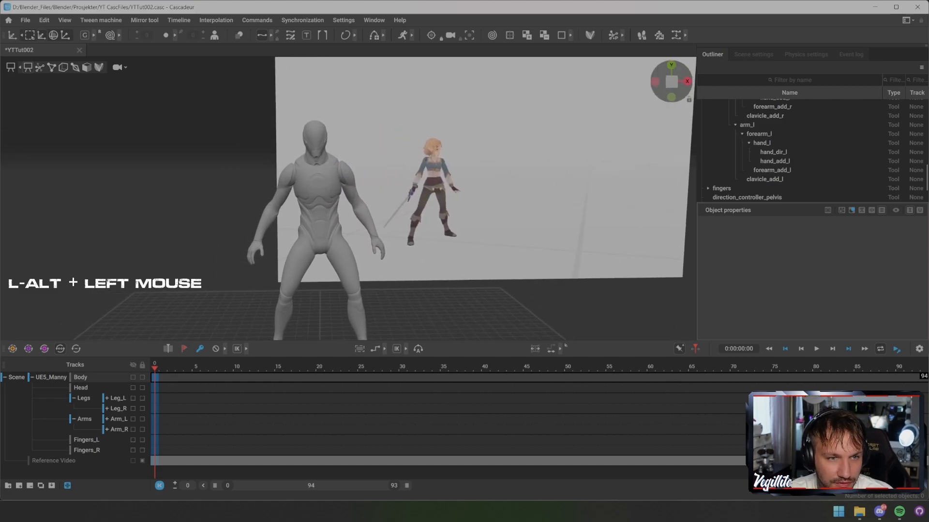
{"action": "key", "text": "s"}
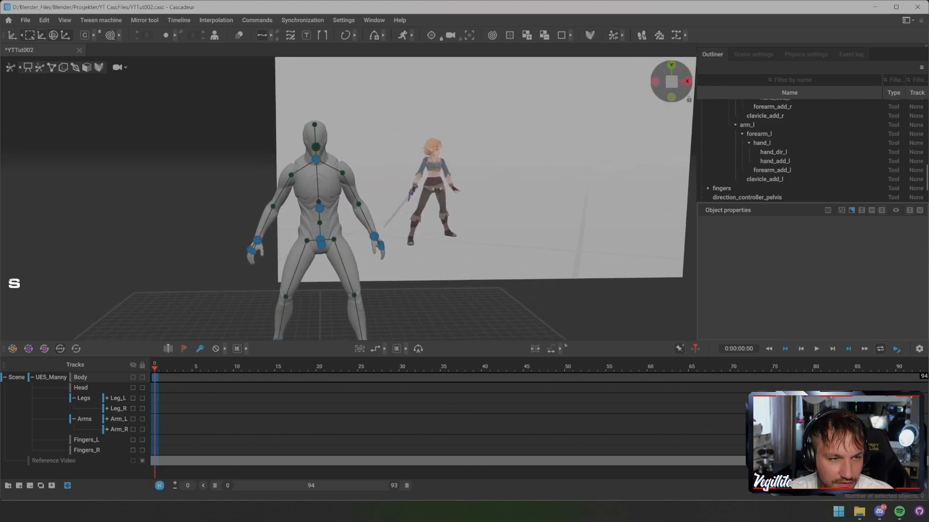
Turn the head toward the character's left by moving the head direction controller sideways
{"action": "left_click", "coordinate": [316, 159]}
{"action": "left_click_drag", "start_coordinate": [316, 159], "coordinate": [363, 169], "text": "alt"}
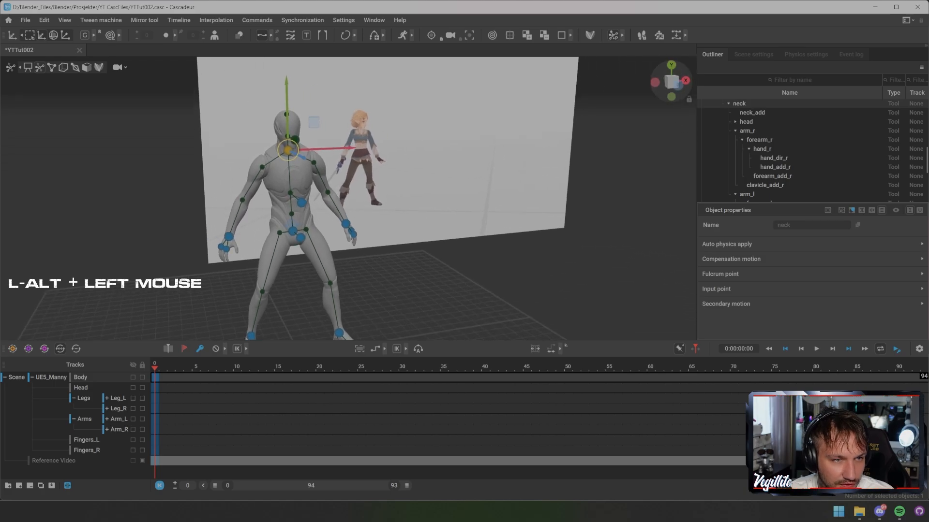
{"action": "left_click", "coordinate": [295, 139]}
{"action": "left_click_drag", "start_coordinate": [294, 140], "coordinate": [309, 140]}
Rotate the whole character about the vertical axis around its center of mass
{"action": "scroll", "coordinate": [307, 215], "scroll_direction": "down", "scroll_amount": 3}
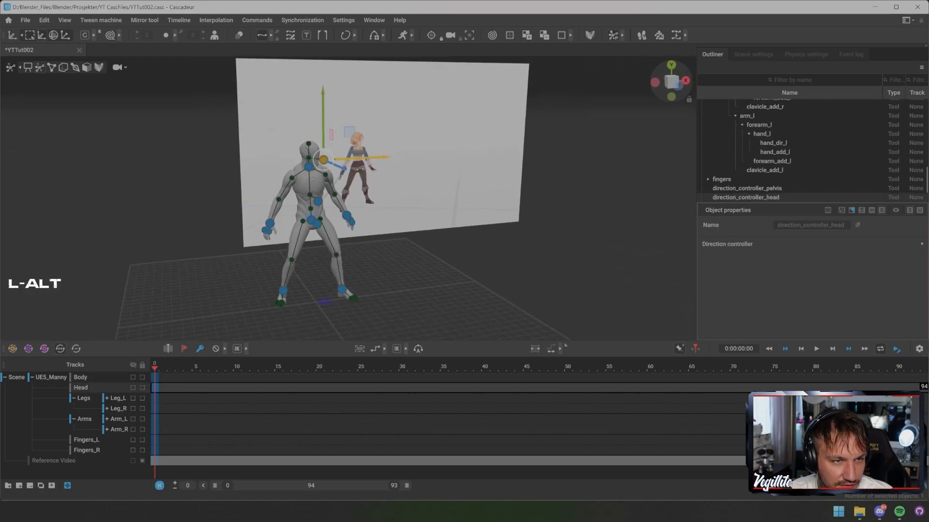
{"action": "left_click_drag", "start_coordinate": [310, 203], "coordinate": [419, 203], "text": "alt"}
{"action": "left_click", "coordinate": [91, 287]}
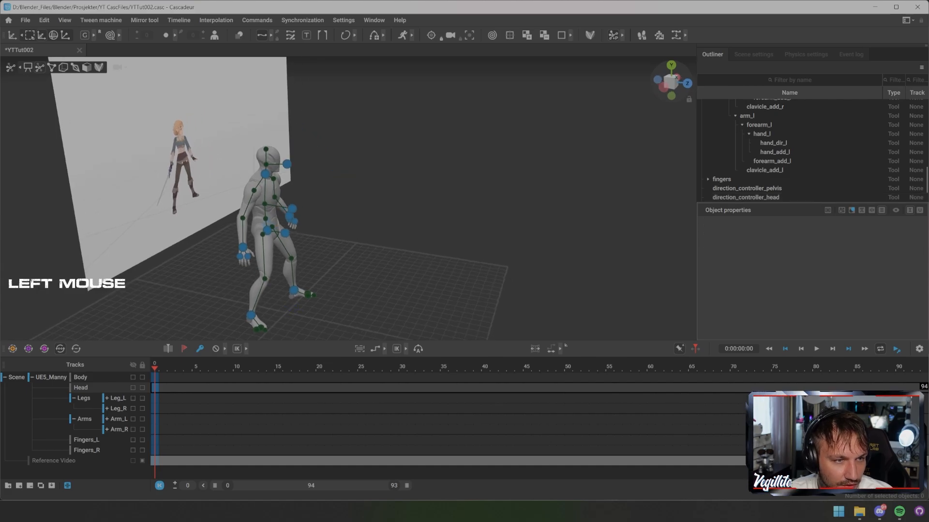
{"action": "left_click", "coordinate": [268, 226]}
{"action": "key", "text": "e"}
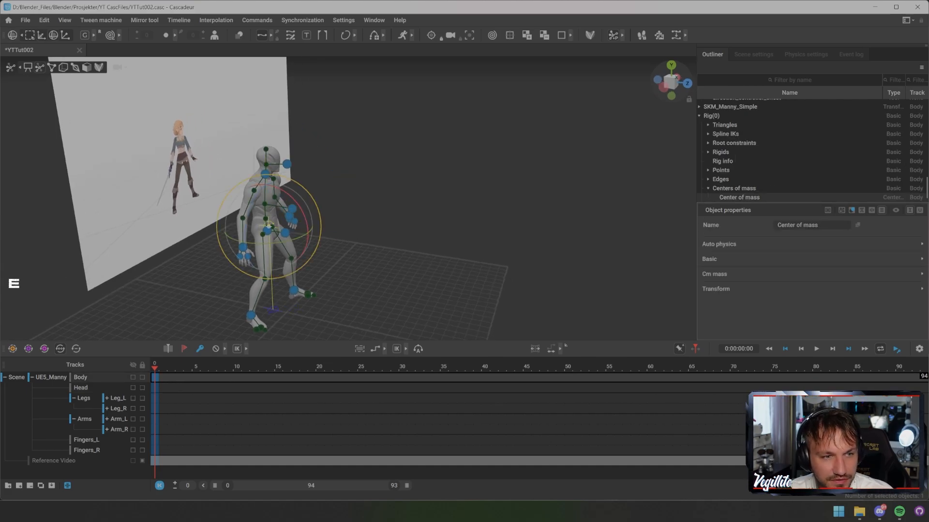
{"action": "mouse_move", "coordinate": [268, 226]}
{"action": "left_mouse_down"}
{"action": "mouse_move", "coordinate": [234, 229]}
{"action": "mouse_move", "coordinate": [262, 244]}
{"action": "left_mouse_up"}
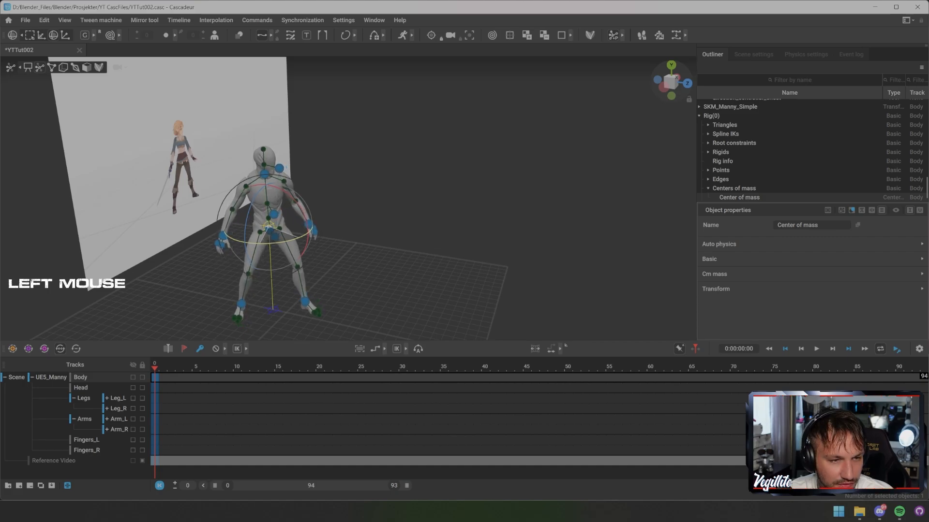
Reposition the head direction controller so the rotated character looks the way the reference fighter does
{"action": "left_click", "coordinate": [27, 67]}
{"action": "left_click_drag", "start_coordinate": [368, 203], "coordinate": [218, 203], "text": "alt"}
{"action": "key", "text": "s"}
{"action": "left_click", "coordinate": [330, 160]}
{"action": "left_click_drag", "start_coordinate": [338, 203], "coordinate": [472, 179], "text": "alt"}
{"action": "key", "text": "e"}
{"action": "key", "text": "w"}
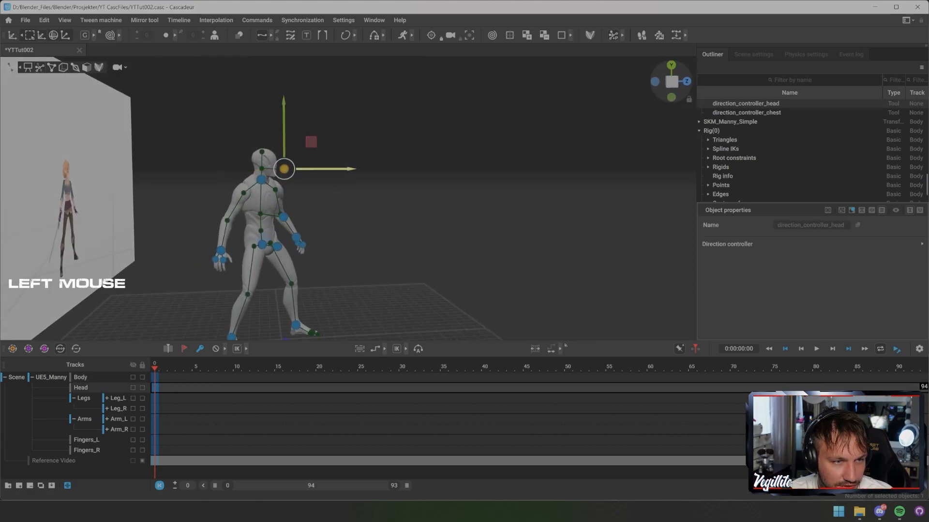
{"action": "left_click", "coordinate": [368, 203]}
Hide the rig points to compare the pose with the reference, and move the playhead to frame 10
{"action": "left_click_drag", "start_coordinate": [367, 203], "coordinate": [232, 218], "text": "alt"}
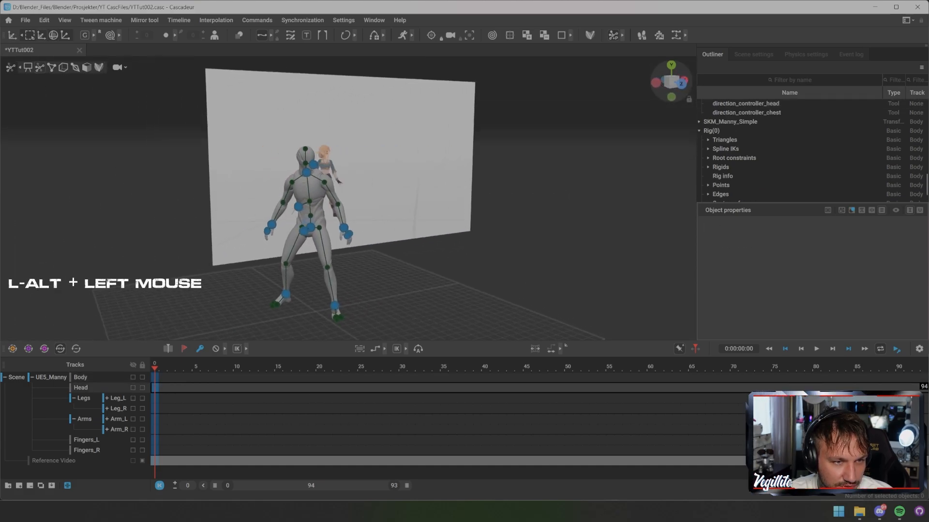
{"action": "key", "text": "s"}
{"action": "left_click_drag", "start_coordinate": [457, 244], "coordinate": [409, 237], "text": "alt"}
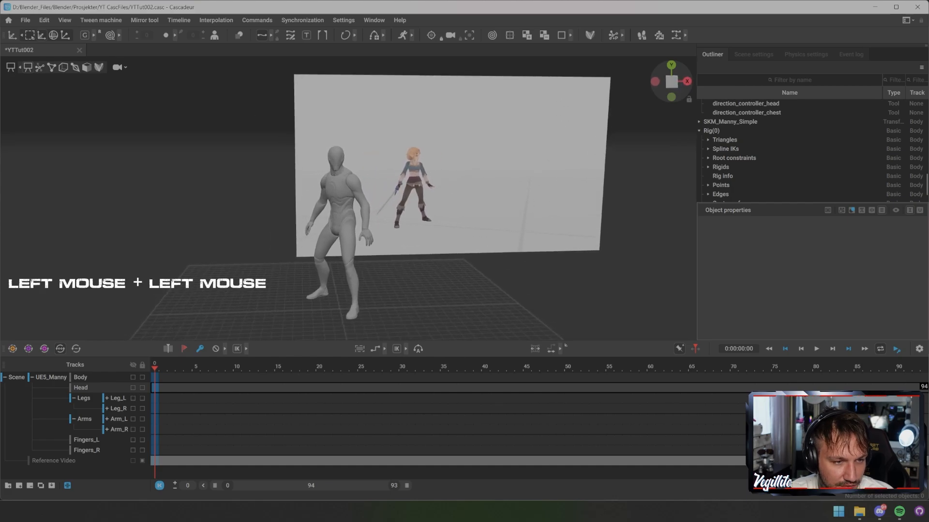
{"action": "left_click_drag", "start_coordinate": [167, 367], "coordinate": [237, 367]}
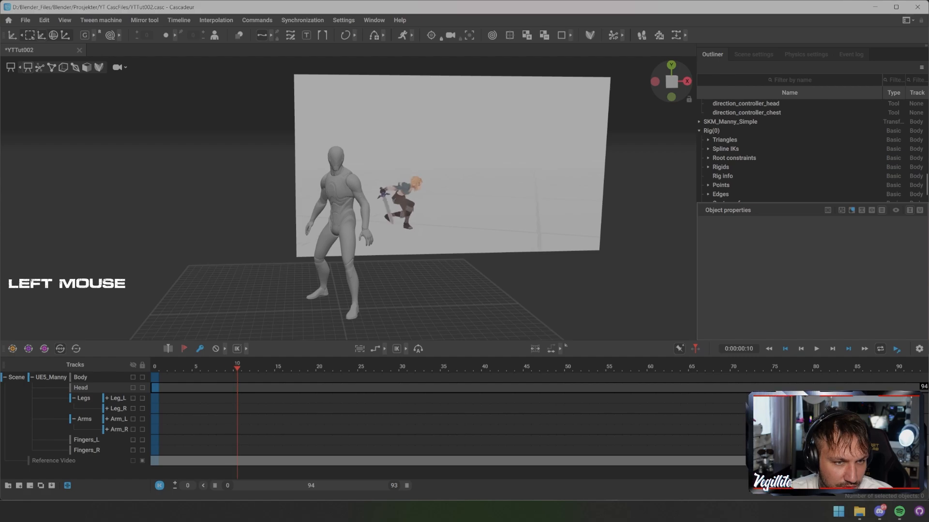
Add a keyframe at frame 10 across all of the character's tracks and show the rig points again
{"action": "left_click_drag", "start_coordinate": [435, 193], "coordinate": [338, 193], "text": "alt"}
{"action": "left_click_drag", "start_coordinate": [237, 377], "coordinate": [237, 449]}
{"action": "key", "text": "f"}
{"action": "middle_click_drag", "start_coordinate": [276, 217], "coordinate": [435, 205], "text": "alt"}
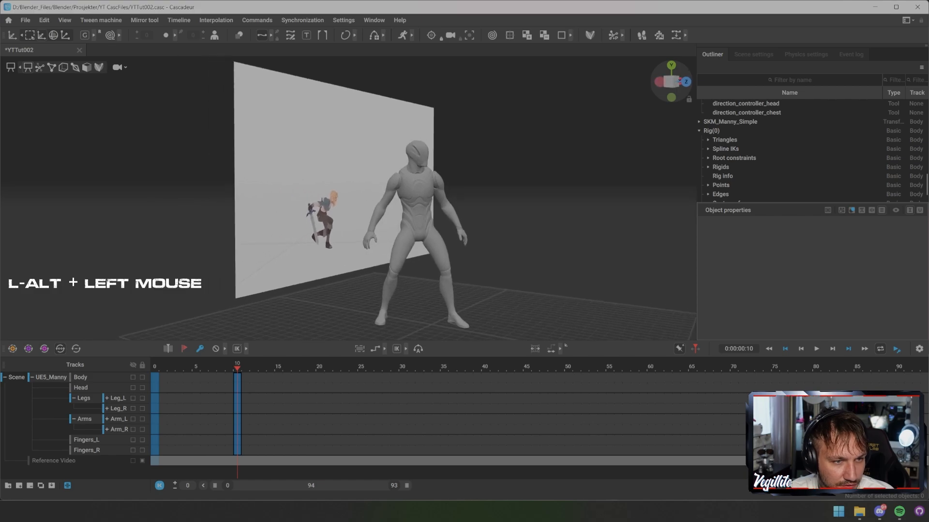
{"action": "left_click_drag", "start_coordinate": [436, 205], "coordinate": [484, 232], "text": "alt"}
{"action": "key", "text": "s"}
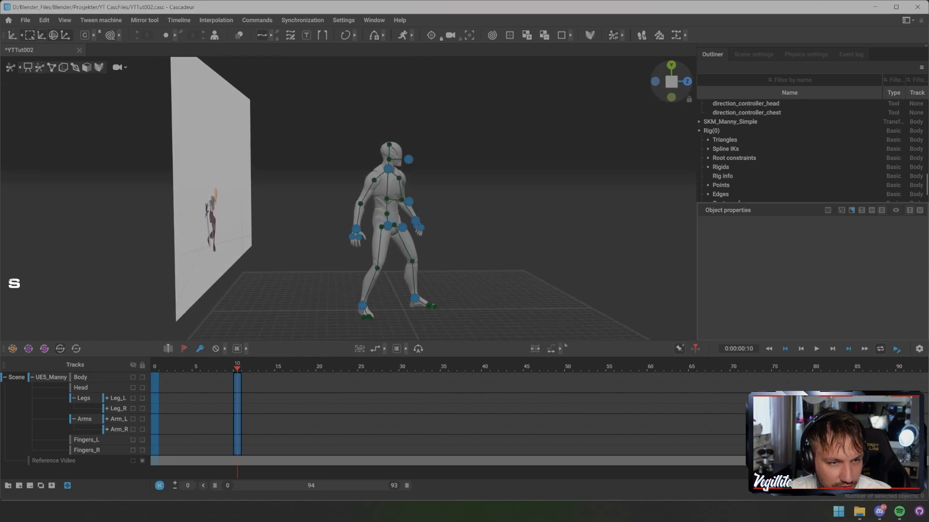
Release the pelvis, neck, left hand and right hand controllers so that AutoPosing drives them at frame 10
{"action": "left_click", "coordinate": [387, 225]}
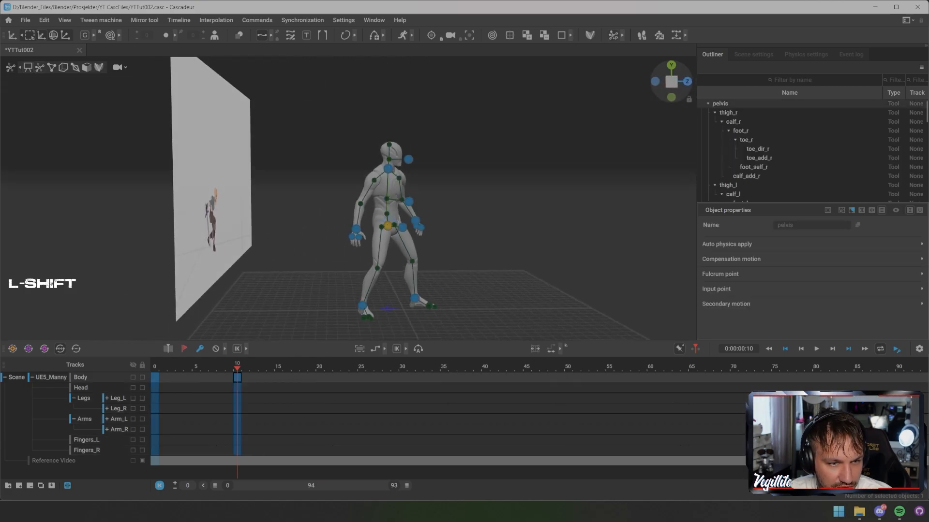
{"action": "key", "text": "shift+z"}
{"action": "left_click", "coordinate": [388, 169]}
{"action": "key", "text": "shift+z"}
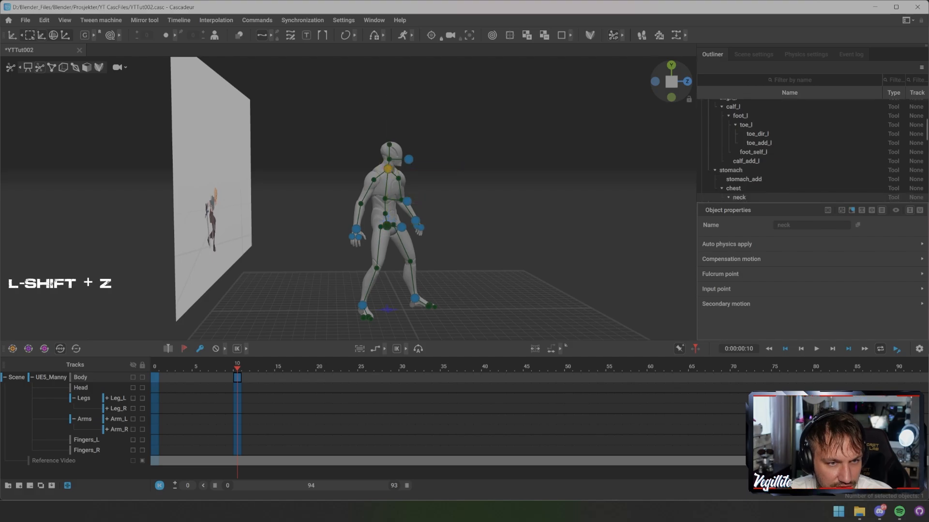
{"action": "left_click", "coordinate": [415, 220]}
{"action": "key", "text": "shift+z"}
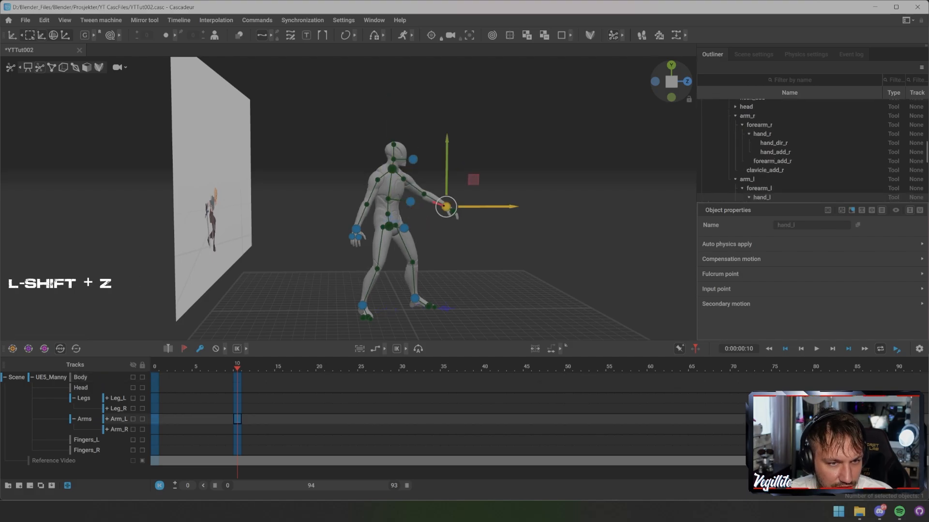
{"action": "left_click", "coordinate": [357, 229]}
{"action": "key", "text": "shift+z"}
Move the left foot controller backward so the left leg crosses behind the right leg
{"action": "left_click_drag", "start_coordinate": [436, 213], "coordinate": [469, 213], "text": "alt"}
{"action": "middle_click_drag", "start_coordinate": [470, 213], "coordinate": [508, 201], "text": "alt"}
{"action": "left_click_drag", "start_coordinate": [508, 201], "coordinate": [546, 204], "text": "alt"}
{"action": "left_click", "coordinate": [484, 303]}
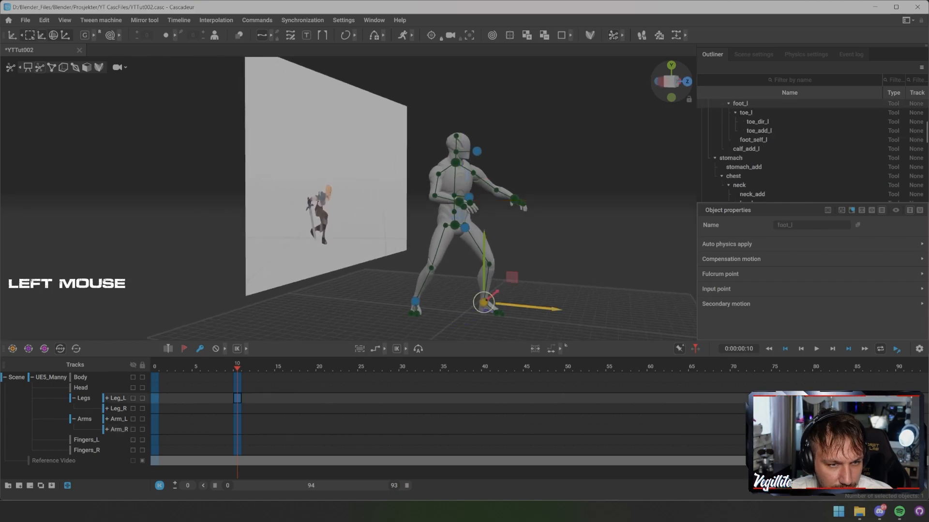
{"action": "left_click_drag", "start_coordinate": [483, 303], "coordinate": [379, 292]}
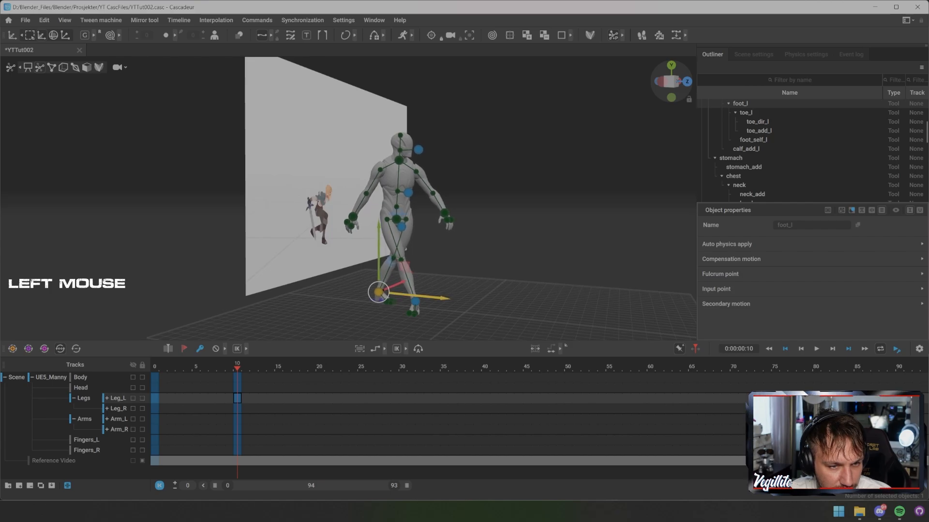
Pin the left toe points in place and raise the left ankle so the heel lifts off the ground
{"action": "scroll", "coordinate": [348, 198], "scroll_direction": "up", "scroll_amount": 5}
{"action": "left_click_drag", "start_coordinate": [348, 198], "coordinate": [402, 199], "text": "alt"}
{"action": "middle_click_drag", "start_coordinate": [431, 245], "coordinate": [418, 140], "text": "alt"}
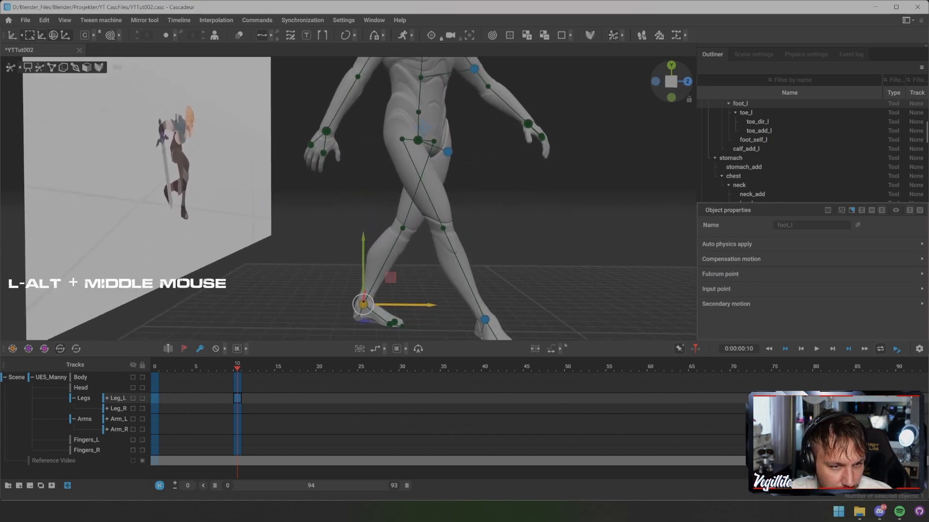
{"action": "left_click", "coordinate": [390, 323]}
{"action": "key", "text": "r"}
{"action": "left_click", "coordinate": [363, 305]}
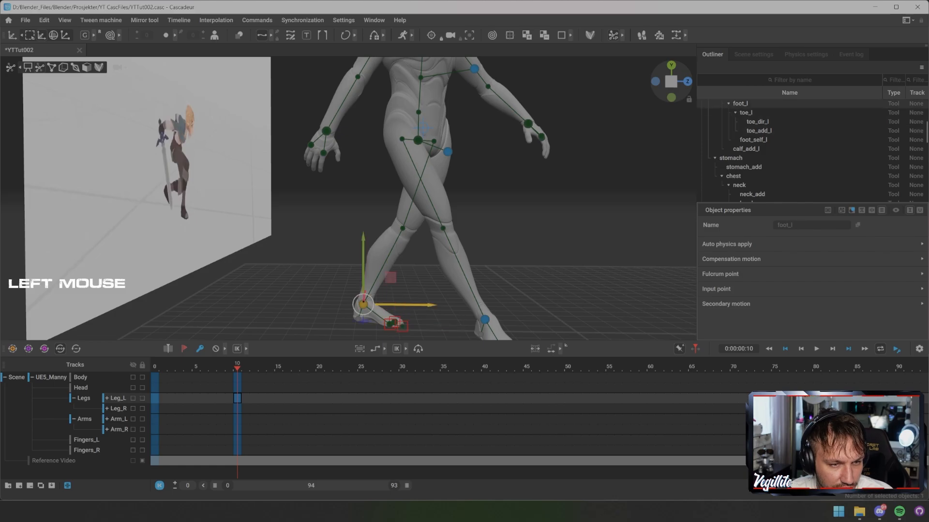
{"action": "left_click_drag", "start_coordinate": [363, 262], "coordinate": [376, 245]}
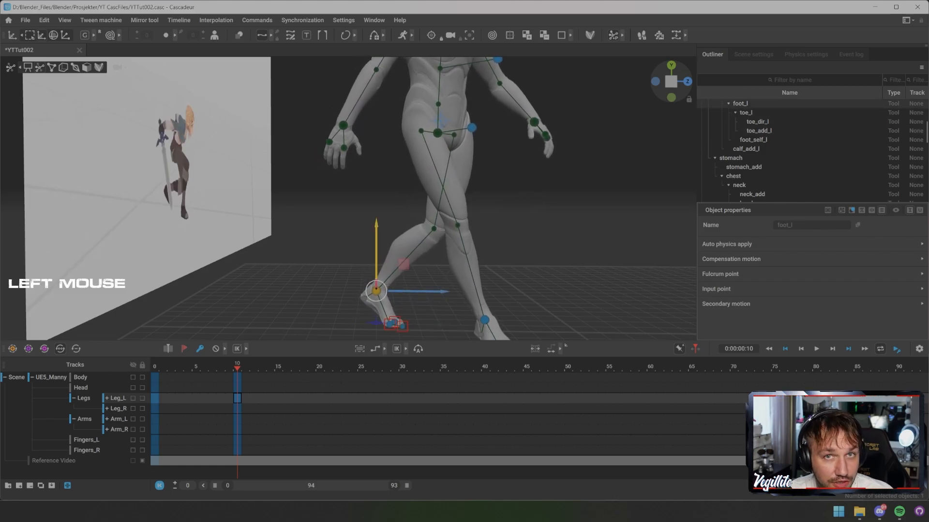
Select the whole right foot, set its pivot at the toes and rotate it until the sole lies flat on the ground
{"action": "middle_click_drag", "start_coordinate": [376, 245], "coordinate": [390, 189], "text": "alt"}
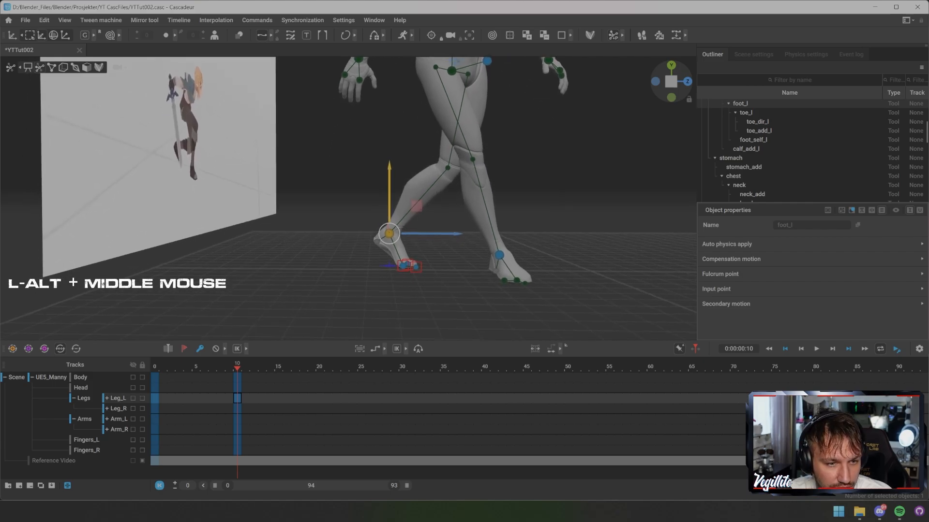
{"action": "left_click_drag", "start_coordinate": [390, 189], "coordinate": [368, 181], "text": "alt"}
{"action": "middle_click_drag", "start_coordinate": [368, 182], "coordinate": [273, 194], "text": "alt"}
{"action": "left_click_drag", "start_coordinate": [273, 194], "coordinate": [293, 200], "text": "alt"}
{"action": "double_click", "coordinate": [411, 278]}
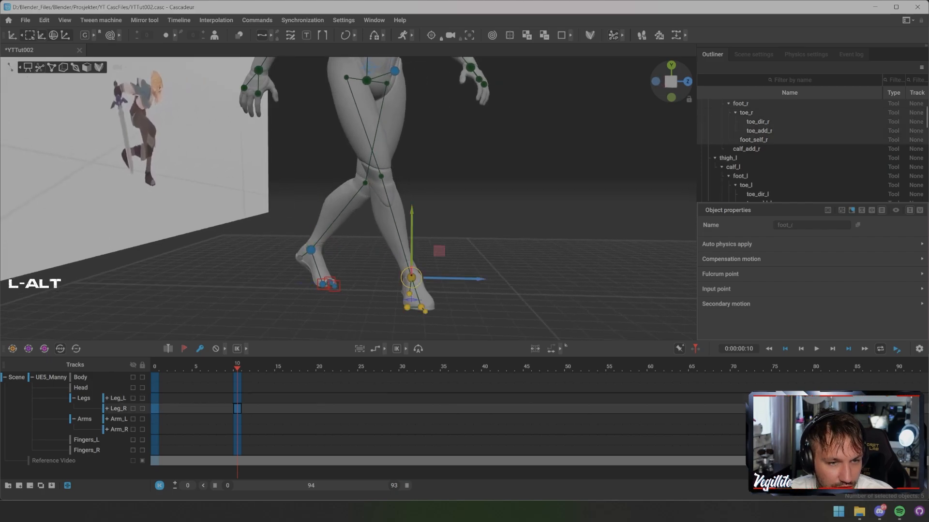
{"action": "left_click_drag", "start_coordinate": [411, 278], "coordinate": [489, 295], "text": "alt"}
{"action": "right_click", "coordinate": [387, 275]}
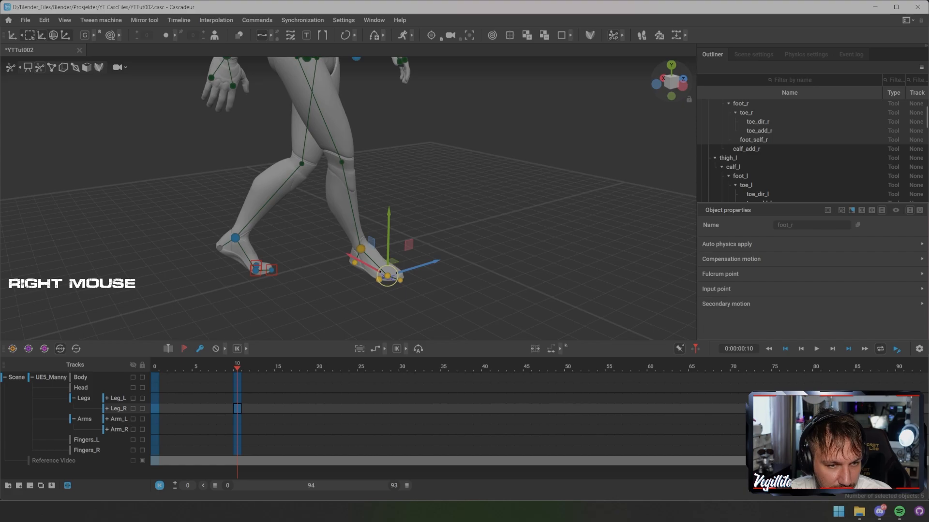
{"action": "key", "text": "e"}
{"action": "left_click_drag", "start_coordinate": [384, 295], "coordinate": [429, 287]}
{"action": "left_click", "coordinate": [450, 291]}
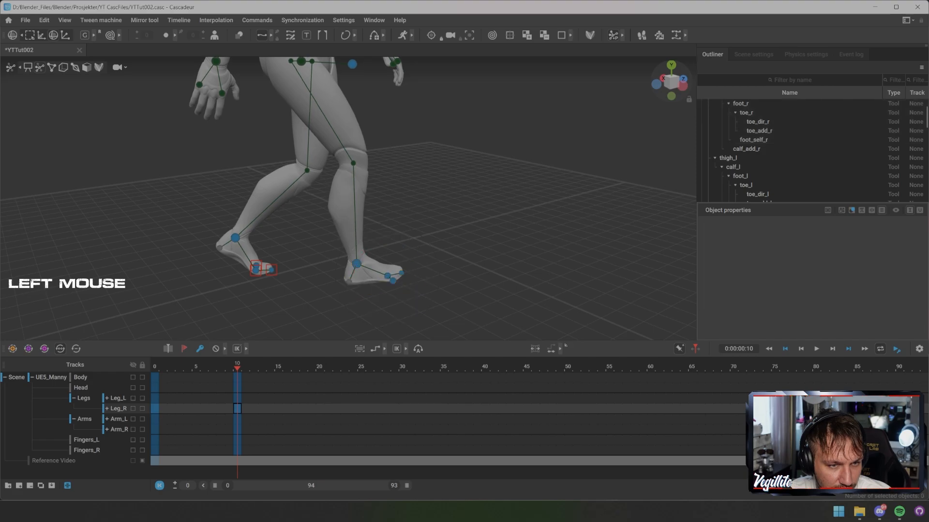
Examine the right foot's placement from the side and front against the reference fighter, with its rotation pivot on the toes
{"action": "double_click", "coordinate": [356, 263]}
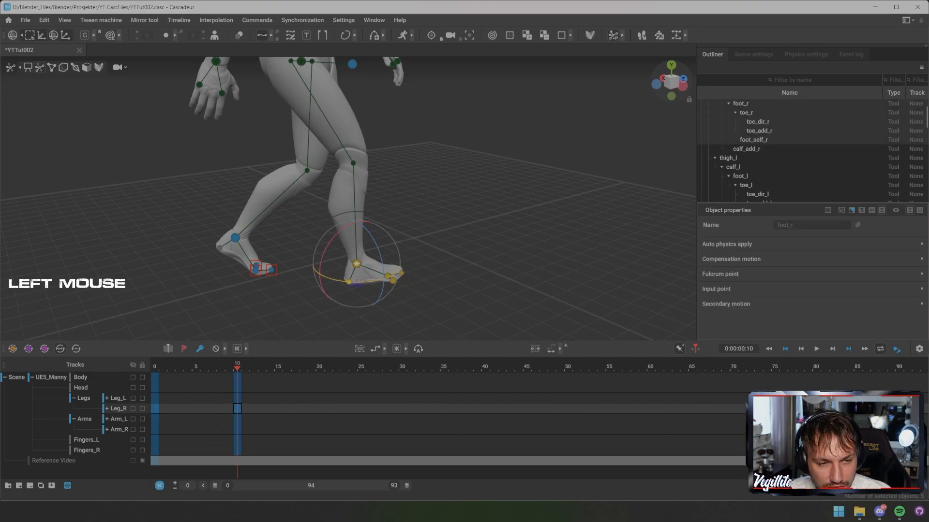
{"action": "right_click", "coordinate": [388, 276]}
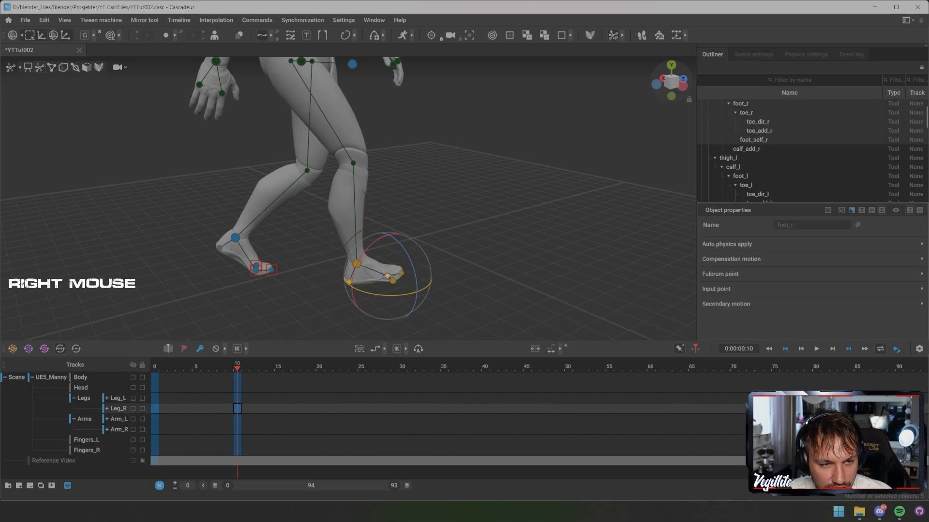
{"action": "left_click_drag", "start_coordinate": [388, 276], "coordinate": [419, 295], "text": "alt"}
{"action": "middle_click_drag", "start_coordinate": [419, 295], "coordinate": [418, 250], "text": "alt"}
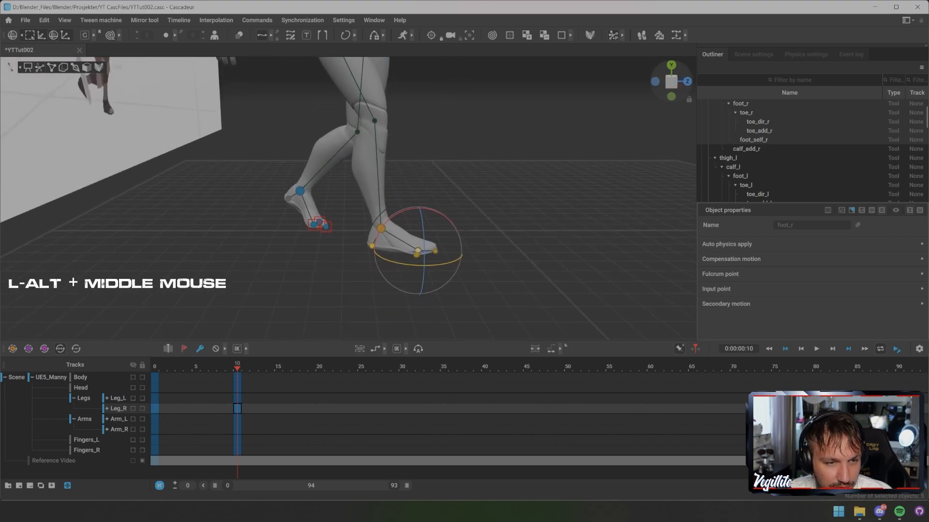
{"action": "left_click_drag", "start_coordinate": [418, 250], "coordinate": [440, 289], "text": "alt"}
{"action": "middle_click_drag", "start_coordinate": [424, 283], "coordinate": [290, 291], "text": "alt"}
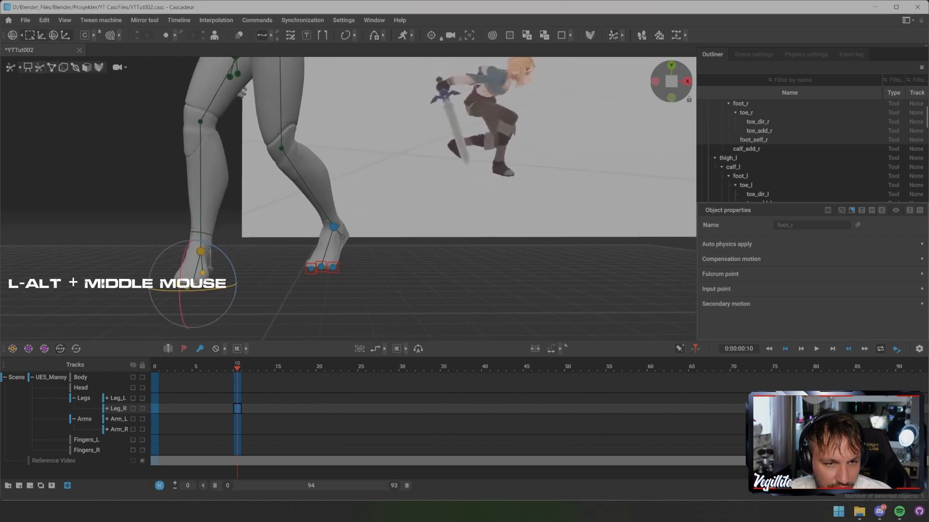
{"action": "left_click_drag", "start_coordinate": [291, 290], "coordinate": [271, 293], "text": "alt"}
{"action": "middle_click_drag", "start_coordinate": [271, 292], "coordinate": [236, 285], "text": "alt"}
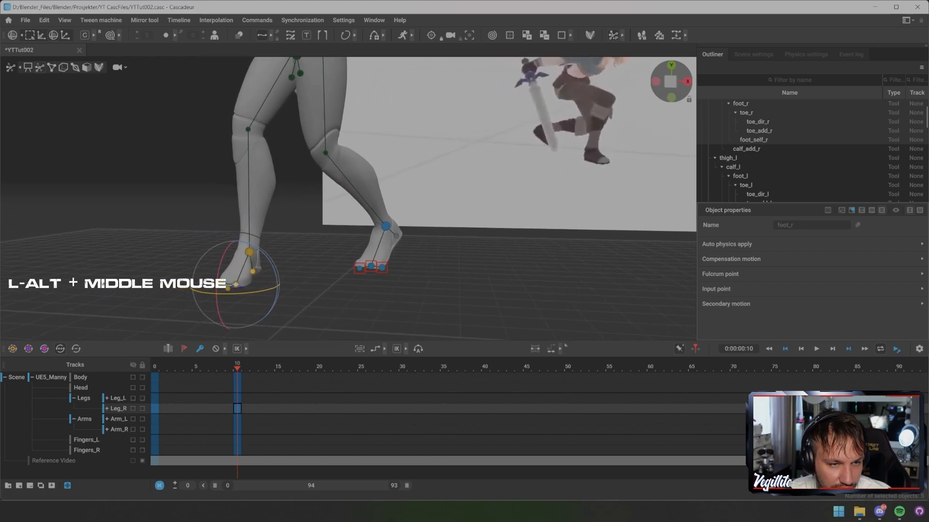
Unpin the left toes and rotate the whole left foot about the vertical axis around its toe point
{"action": "left_click", "coordinate": [371, 266]}
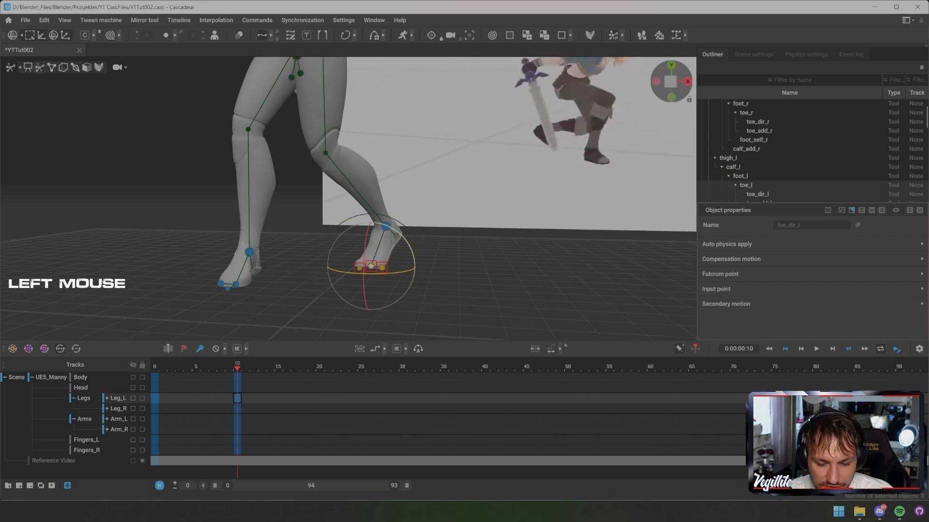
{"action": "left_click", "coordinate": [426, 285]}
{"action": "left_click", "coordinate": [385, 226]}
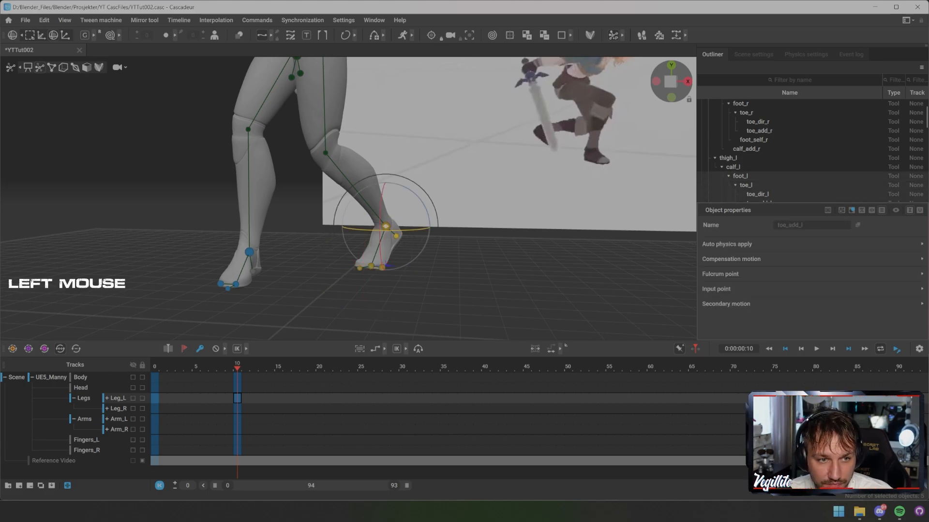
{"action": "right_click", "coordinate": [371, 266]}
{"action": "left_click_drag", "start_coordinate": [377, 273], "coordinate": [317, 261]}
{"action": "middle_click_drag", "start_coordinate": [316, 242], "coordinate": [320, 303], "text": "alt"}
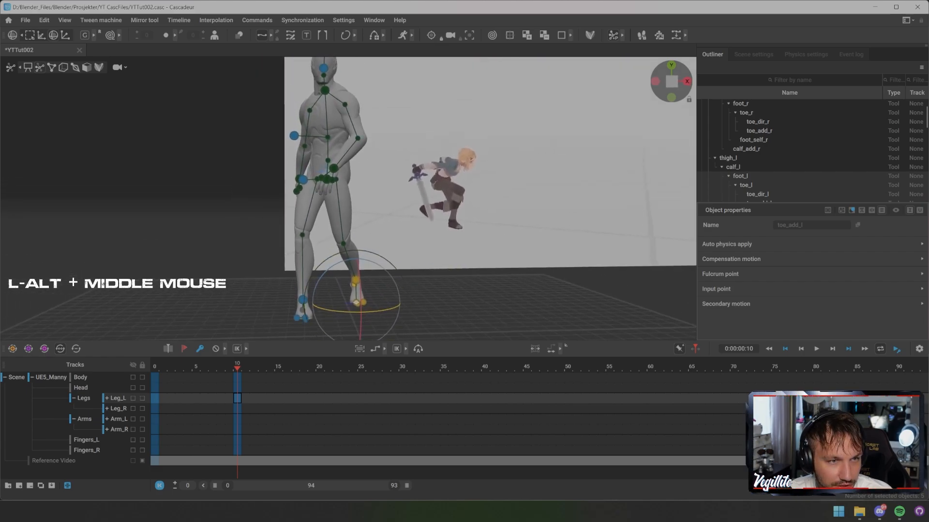
{"action": "left_click_drag", "start_coordinate": [320, 304], "coordinate": [322, 303], "text": "alt"}
Release the pelvis and chest direction controllers together so that AutoPosing drives them
{"action": "left_click", "coordinate": [302, 179]}
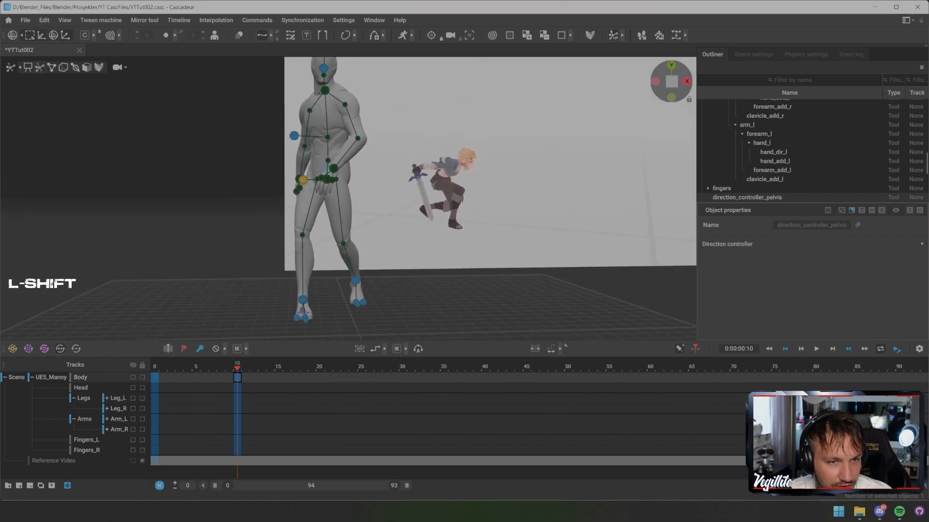
{"action": "left_click", "coordinate": [294, 136], "text": "shift"}
{"action": "key", "text": "shift+z"}
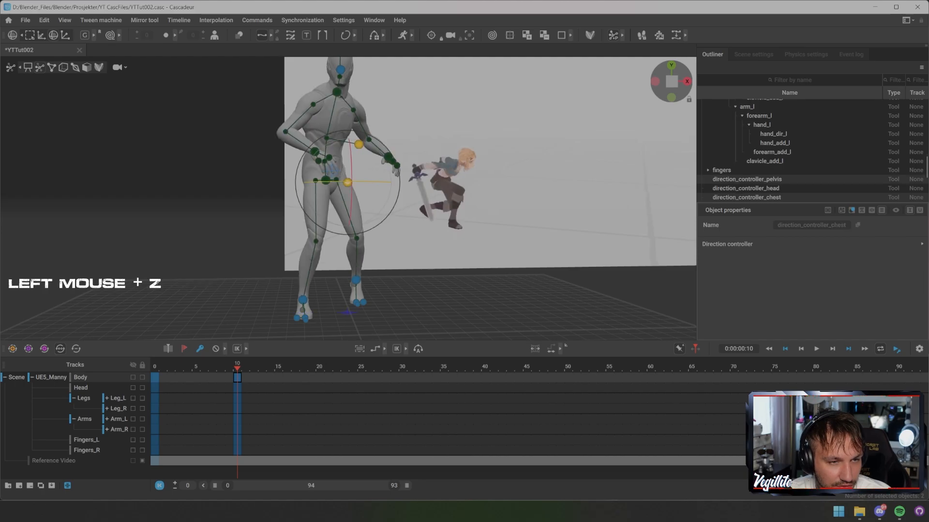
{"action": "left_click", "coordinate": [261, 159]}
Lower the pelvis straight down to put the character in a deep crouch like the reference fighter
{"action": "left_click_drag", "start_coordinate": [261, 160], "coordinate": [232, 162], "text": "alt"}
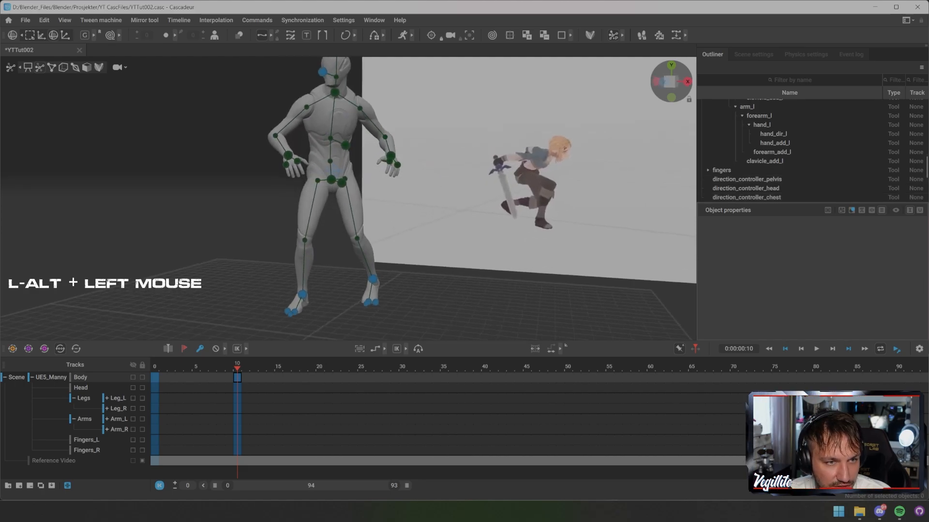
{"action": "middle_click_drag", "start_coordinate": [233, 162], "coordinate": [232, 104], "text": "alt"}
{"action": "mouse_move", "coordinate": [232, 104]}
{"action": "left_mouse_down", "text": "alt"}
{"action": "mouse_move", "coordinate": [218, 99]}
{"action": "mouse_move", "coordinate": [235, 100]}
{"action": "mouse_move", "coordinate": [226, 100]}
{"action": "left_mouse_up", "text": "alt"}
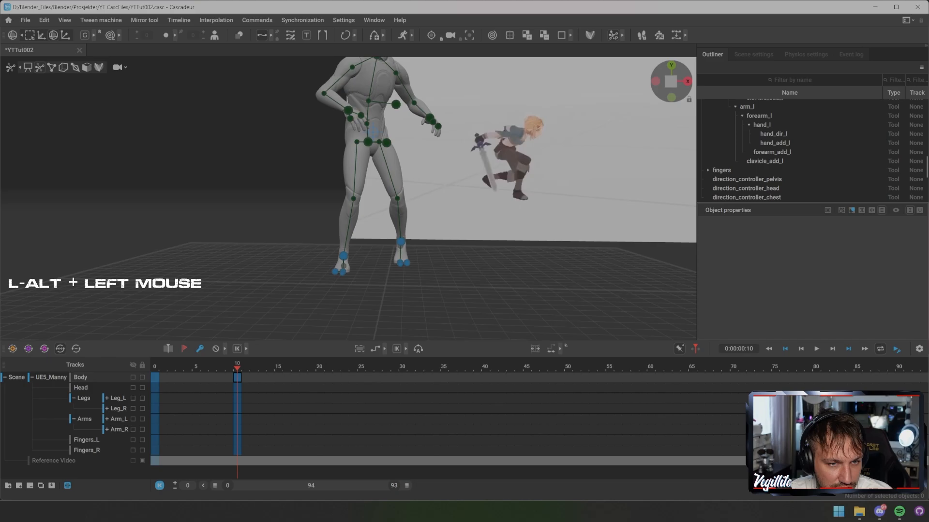
{"action": "middle_click_drag", "start_coordinate": [225, 99], "coordinate": [231, 145], "text": "alt"}
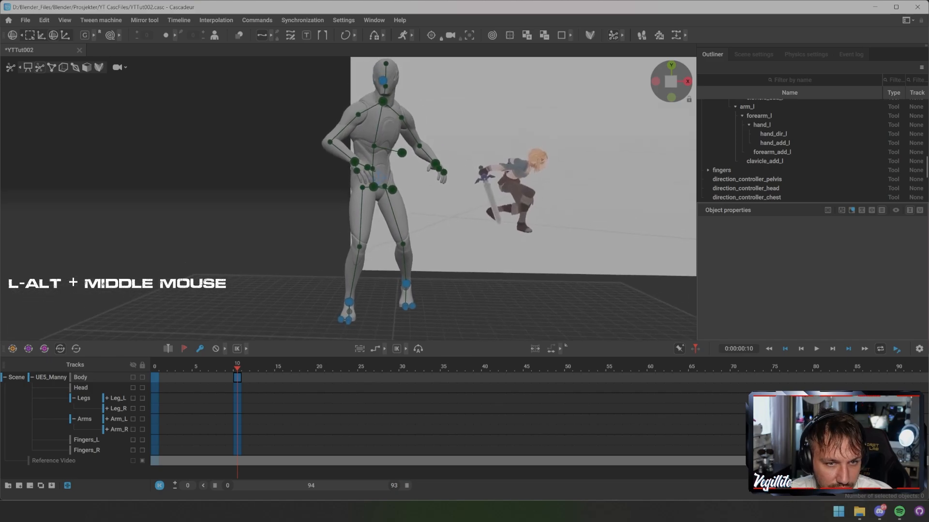
{"action": "left_click", "coordinate": [374, 187]}
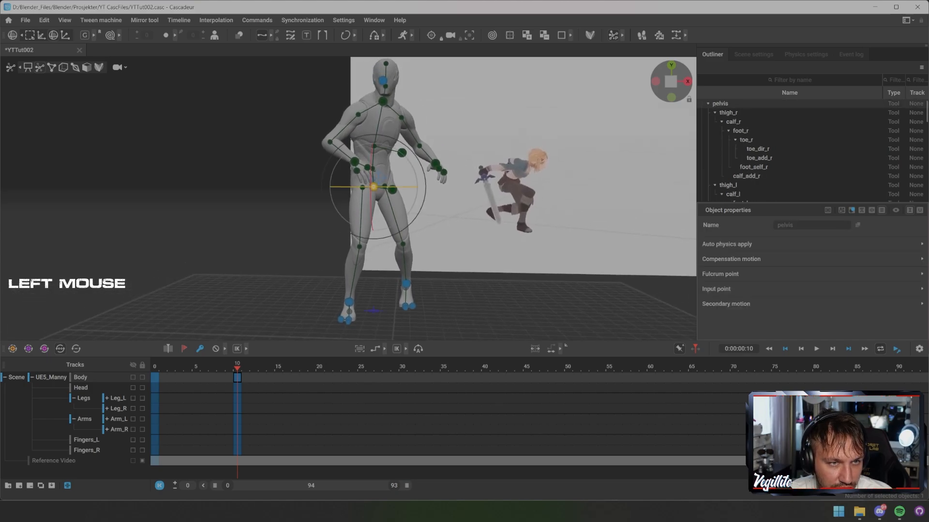
{"action": "key", "text": "w"}
{"action": "left_click_drag", "start_coordinate": [374, 160], "coordinate": [374, 248]}
{"action": "left_click_drag", "start_coordinate": [368, 194], "coordinate": [438, 218], "text": "alt"}
{"action": "middle_click_drag", "start_coordinate": [438, 217], "coordinate": [416, 268], "text": "alt"}
{"action": "scroll", "coordinate": [416, 268], "scroll_direction": "down", "scroll_amount": 3}
{"action": "left_click_drag", "start_coordinate": [416, 269], "coordinate": [397, 285], "text": "alt"}
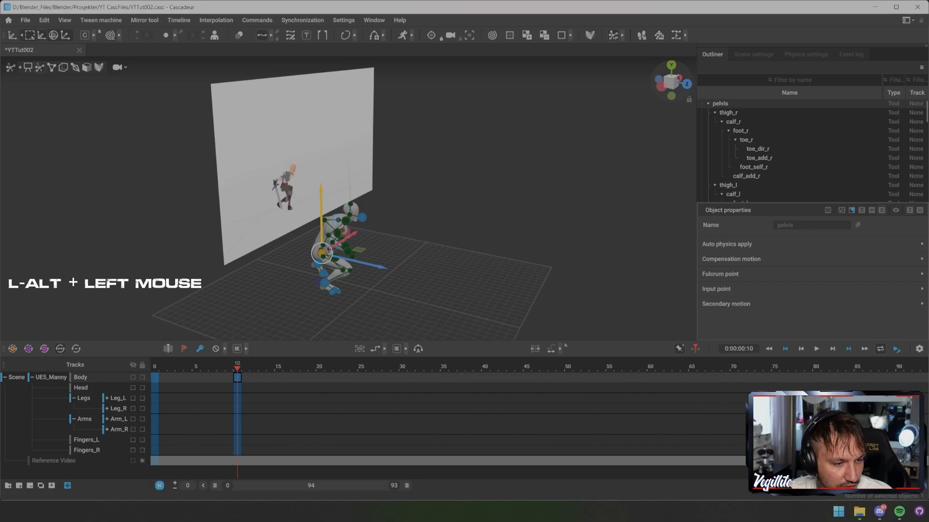
Return the playhead to frame 0 and unlock the Reference Video track for editing
{"action": "left_click", "coordinate": [237, 461]}
{"action": "left_click", "coordinate": [155, 367]}
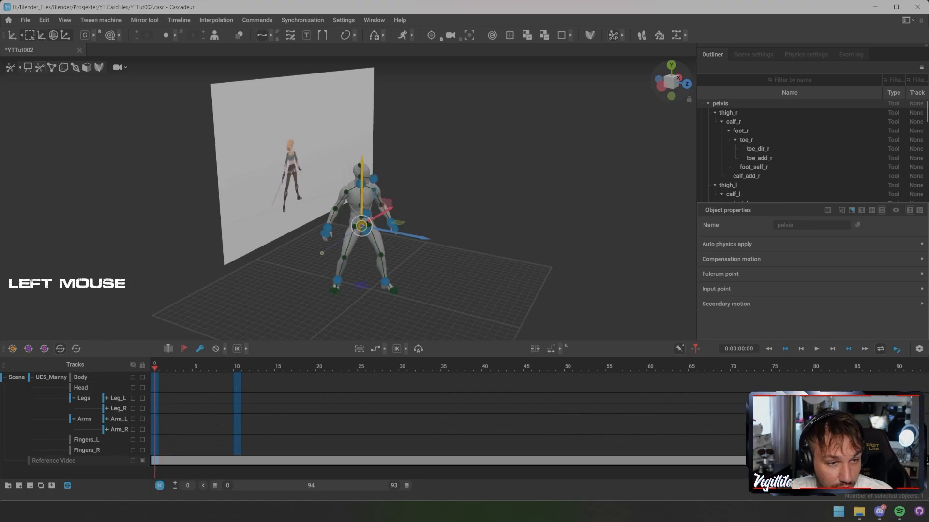
{"action": "left_click", "coordinate": [142, 460]}
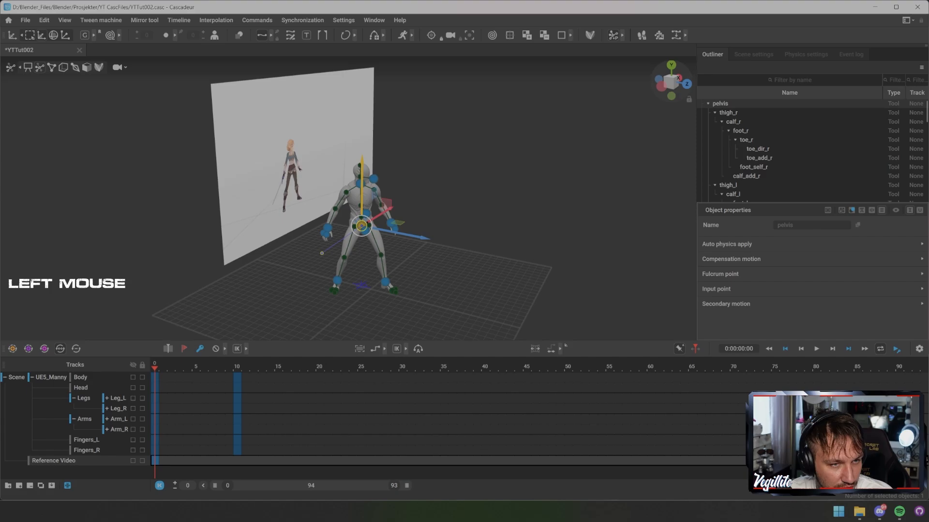
{"action": "scroll", "coordinate": [813, 150], "scroll_direction": "down", "scroll_amount": 3}
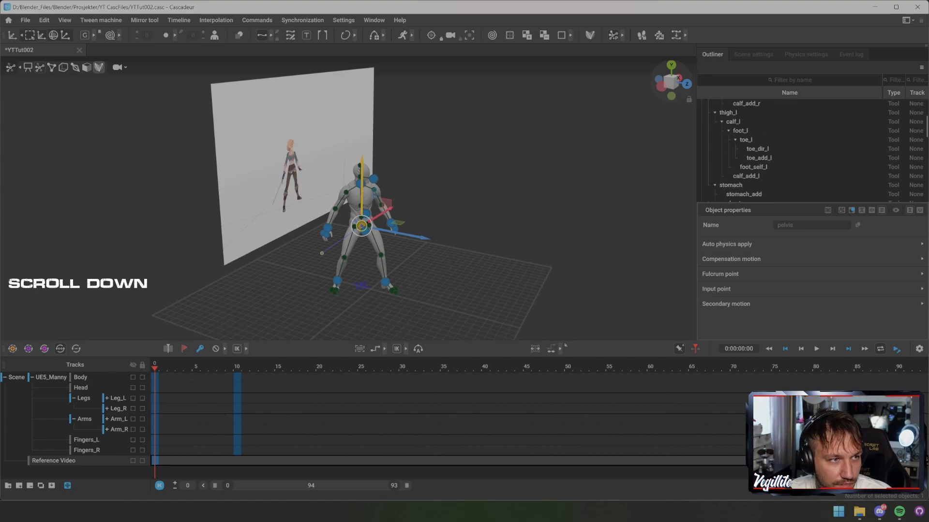
Enable mesh selection, rotate the reference video plane about its vertical axis, and switch to the Move tool with the mesh wireframe hidden
{"action": "left_click", "coordinate": [86, 67]}
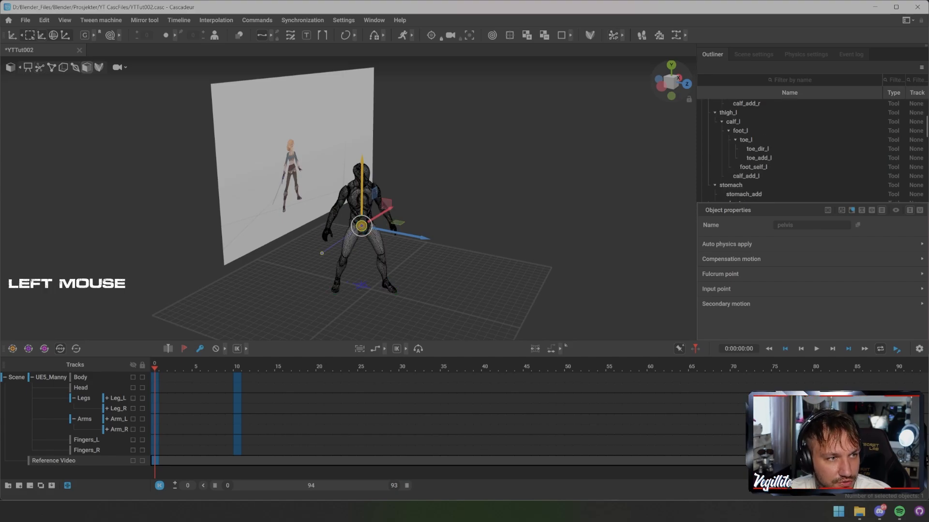
{"action": "left_click", "coordinate": [251, 127]}
{"action": "left_click_drag", "start_coordinate": [252, 127], "coordinate": [213, 125], "text": "alt"}
{"action": "key", "text": "e"}
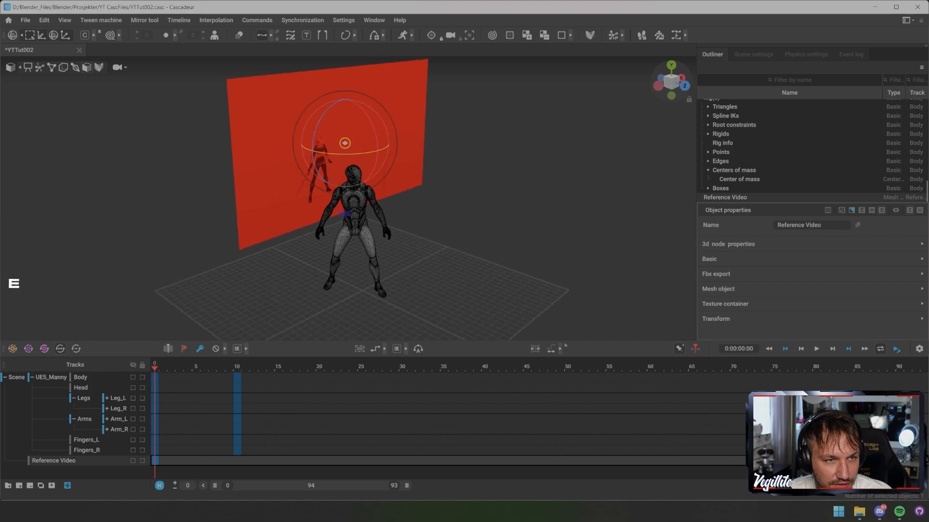
{"action": "mouse_move", "coordinate": [371, 152]}
{"action": "left_mouse_down"}
{"action": "mouse_move", "coordinate": [330, 153]}
{"action": "mouse_move", "coordinate": [357, 137]}
{"action": "mouse_move", "coordinate": [464, 116]}
{"action": "left_mouse_up"}
{"action": "key", "text": "w"}
{"action": "key", "text": "s"}
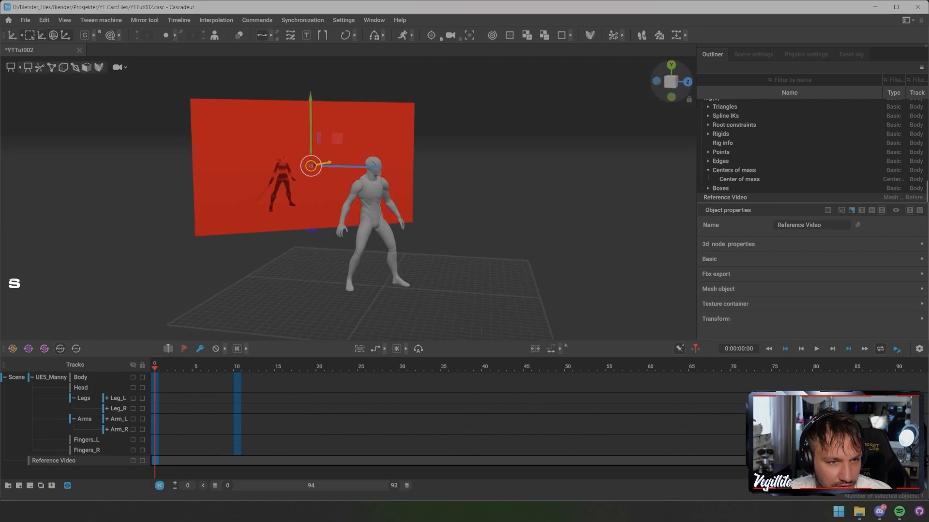
Deselect the reference plane, lock the Reference Video track, and move the playhead to frame 10
{"action": "scroll", "coordinate": [348, 199], "scroll_direction": "up", "scroll_amount": 2}
{"action": "left_click", "coordinate": [467, 269]}
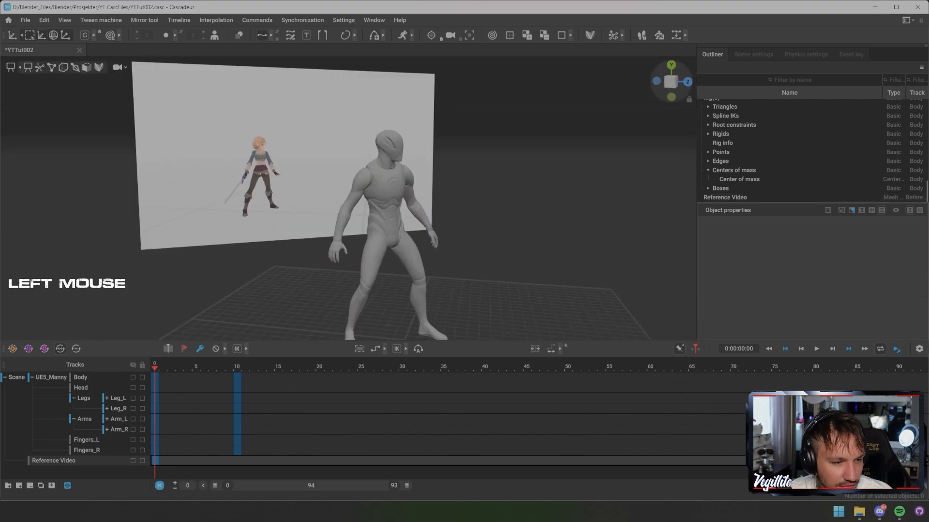
{"action": "left_click", "coordinate": [142, 461]}
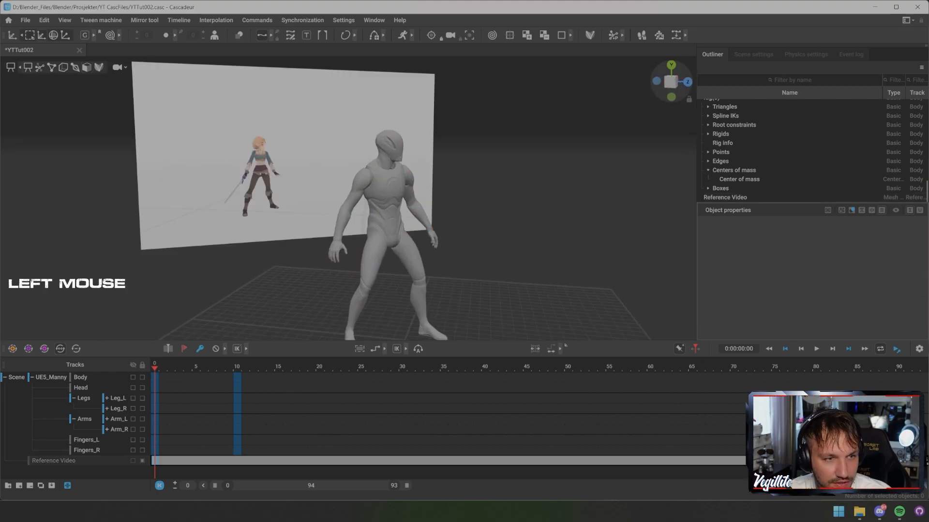
{"action": "middle_click_drag", "start_coordinate": [349, 198], "coordinate": [348, 150], "text": "alt"}
{"action": "left_click_drag", "start_coordinate": [348, 149], "coordinate": [378, 145], "text": "alt"}
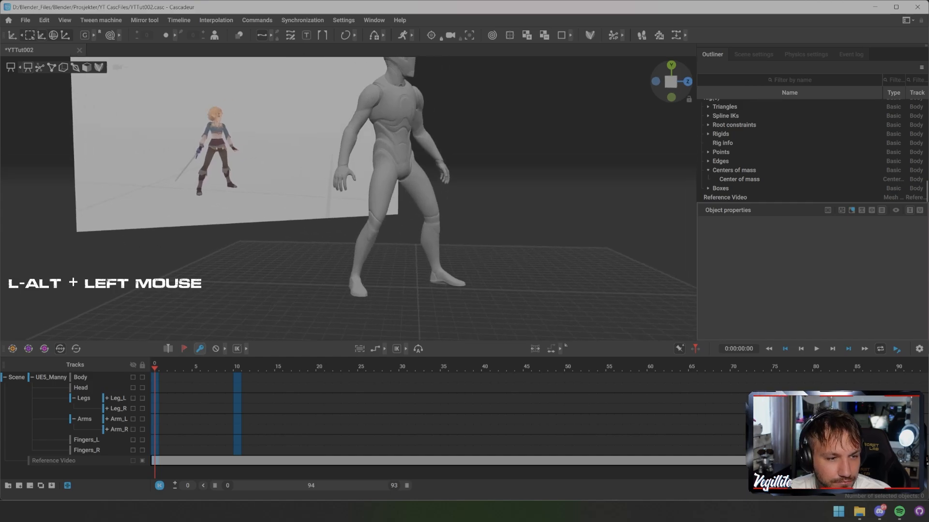
{"action": "left_click_drag", "start_coordinate": [155, 367], "coordinate": [237, 367]}
{"action": "left_click_drag", "start_coordinate": [348, 198], "coordinate": [377, 187], "text": "alt"}
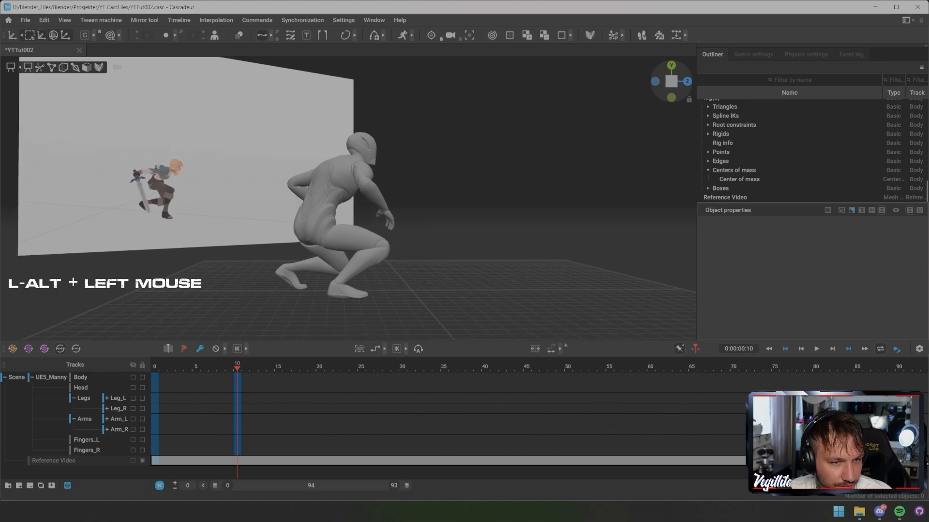
Show the AutoPosing controllers and shift the pelvis direction controller sideways to turn the crouching character's hips
{"action": "key", "text": "s"}
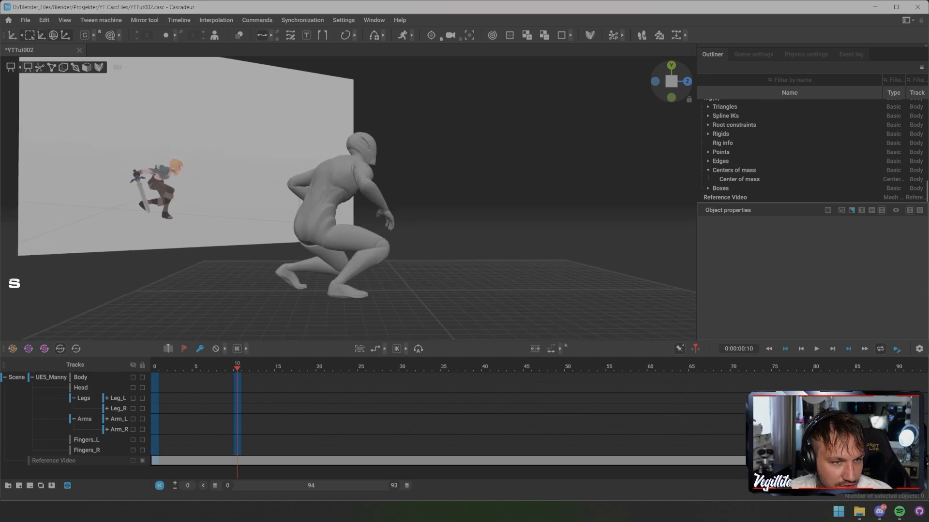
{"action": "left_click", "coordinate": [337, 215]}
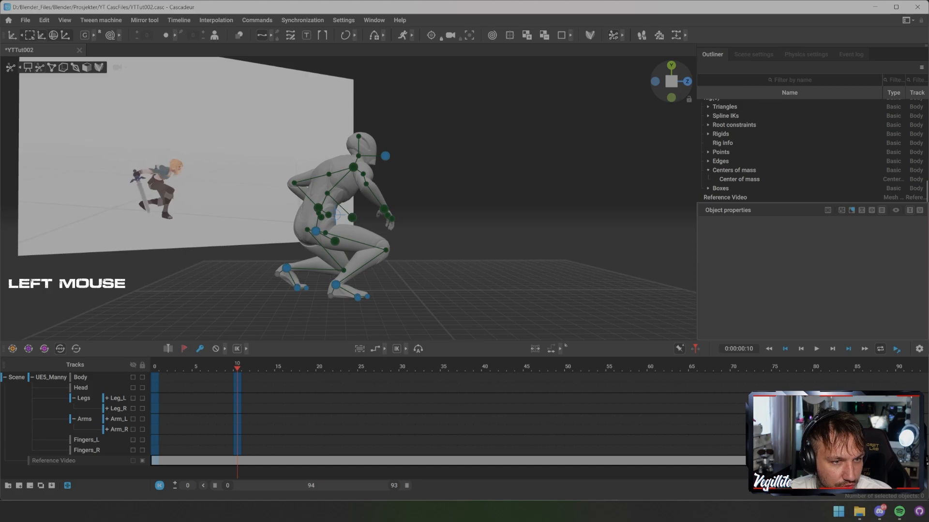
{"action": "left_click", "coordinate": [315, 231]}
{"action": "left_click_drag", "start_coordinate": [316, 232], "coordinate": [192, 225]}
{"action": "left_click", "coordinate": [380, 229]}
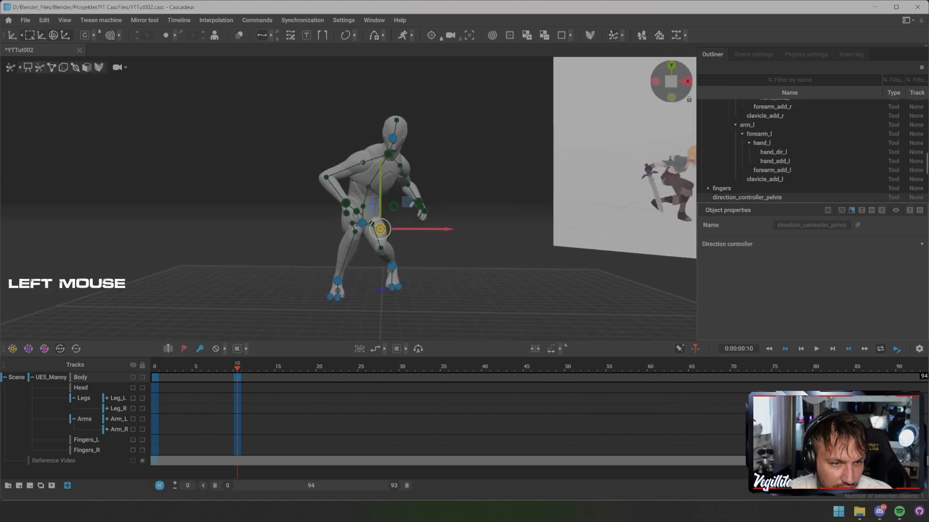
{"action": "left_click_drag", "start_coordinate": [381, 229], "coordinate": [367, 228]}
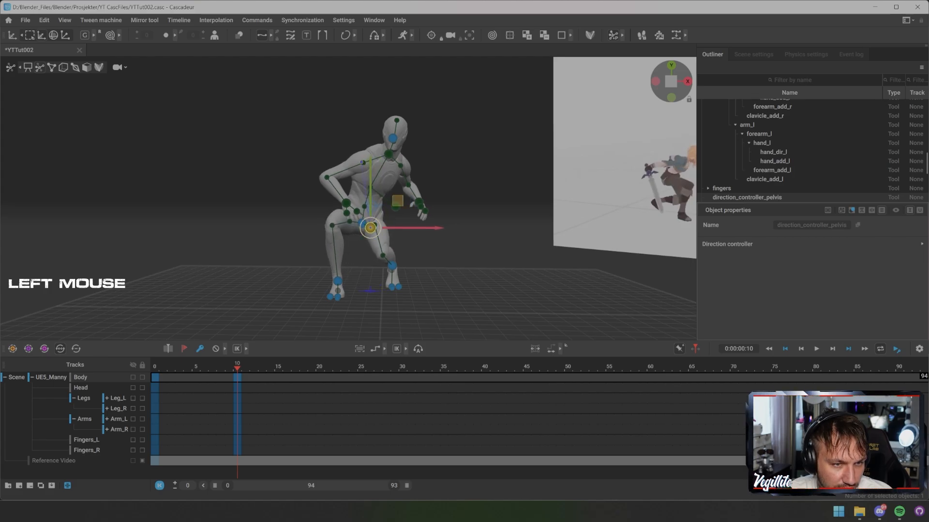
Move the chest direction controller to square the torso to the front, and adjust the pelvis position
{"action": "left_click", "coordinate": [397, 201]}
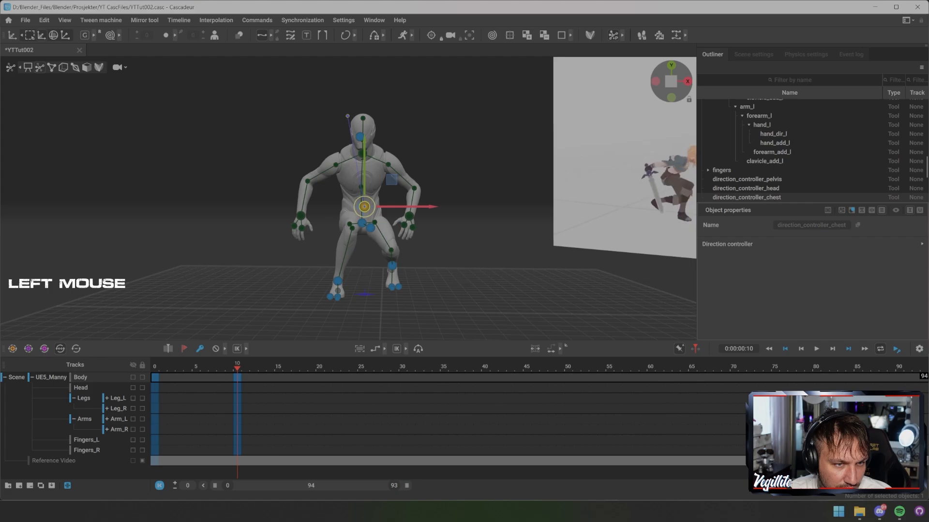
{"action": "mouse_move", "coordinate": [411, 207]}
{"action": "left_mouse_down", "text": "alt"}
{"action": "mouse_move", "coordinate": [556, 207]}
{"action": "mouse_move", "coordinate": [407, 207]}
{"action": "left_mouse_up", "text": "alt"}
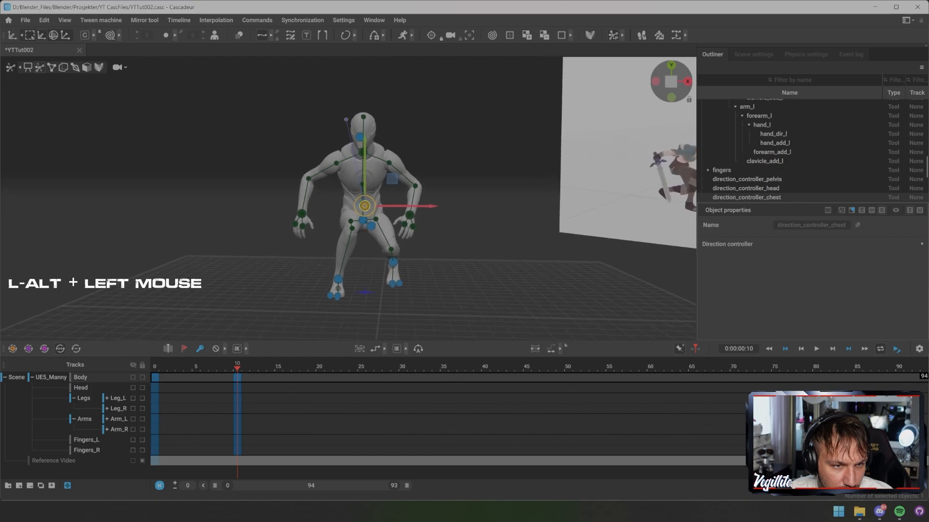
{"action": "left_click", "coordinate": [364, 220]}
{"action": "mouse_move", "coordinate": [411, 221]}
{"action": "left_mouse_down"}
{"action": "mouse_move", "coordinate": [554, 220]}
{"action": "mouse_move", "coordinate": [419, 220]}
{"action": "left_mouse_up"}
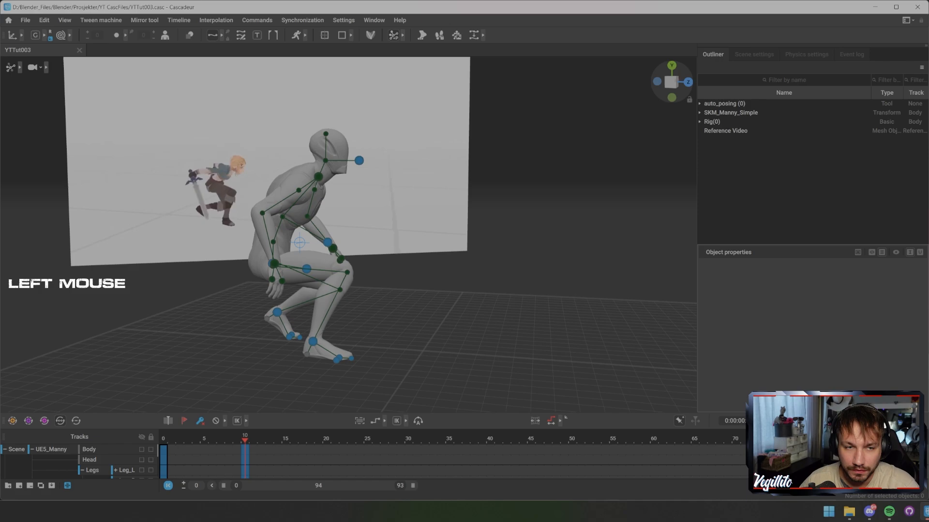
Select the right foot with its toe controllers and rotate it slightly with the Rotate tool
{"action": "left_click_drag", "start_coordinate": [445, 221], "coordinate": [396, 235], "text": "alt"}
{"action": "middle_click_drag", "start_coordinate": [397, 235], "coordinate": [423, 234], "text": "alt"}
{"action": "left_click_drag", "start_coordinate": [423, 234], "coordinate": [503, 218], "text": "alt"}
{"action": "middle_click_drag", "start_coordinate": [503, 219], "coordinate": [528, 211], "text": "alt"}
{"action": "left_click_drag", "start_coordinate": [527, 211], "coordinate": [347, 215], "text": "alt"}
{"action": "double_click", "coordinate": [360, 340]}
{"action": "key", "text": "e"}
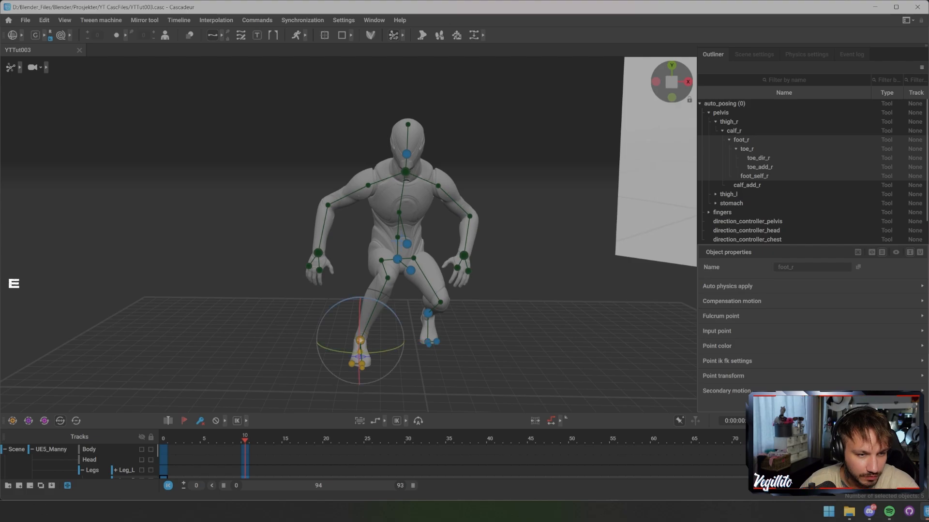
{"action": "left_click_drag", "start_coordinate": [377, 352], "coordinate": [366, 352]}
{"action": "left_click", "coordinate": [290, 271]}
Move the pelvis forward and slightly up in side view to shift the crouch over the front foot
{"action": "left_click_drag", "start_coordinate": [291, 271], "coordinate": [374, 271], "text": "alt"}
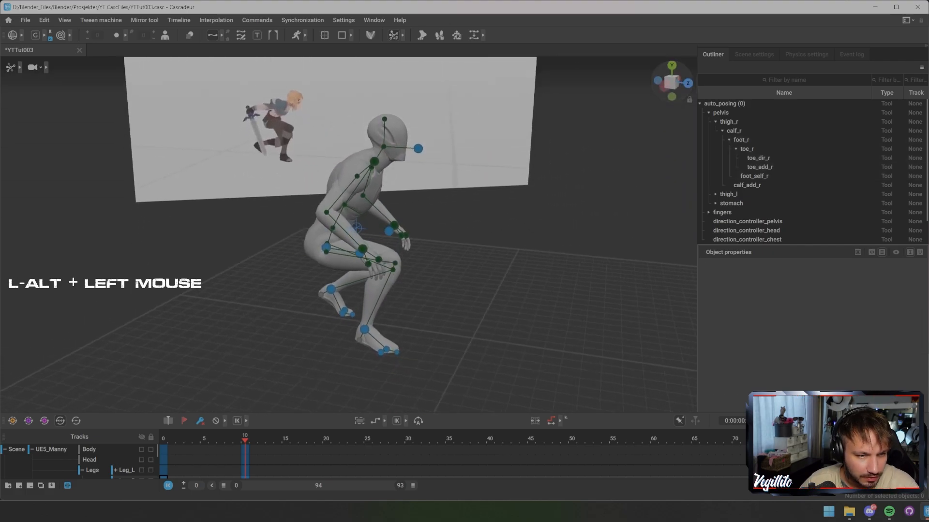
{"action": "middle_click_drag", "start_coordinate": [375, 271], "coordinate": [411, 261], "text": "alt"}
{"action": "left_click_drag", "start_coordinate": [411, 261], "coordinate": [449, 249], "text": "alt"}
{"action": "middle_click_drag", "start_coordinate": [450, 249], "coordinate": [430, 283], "text": "alt"}
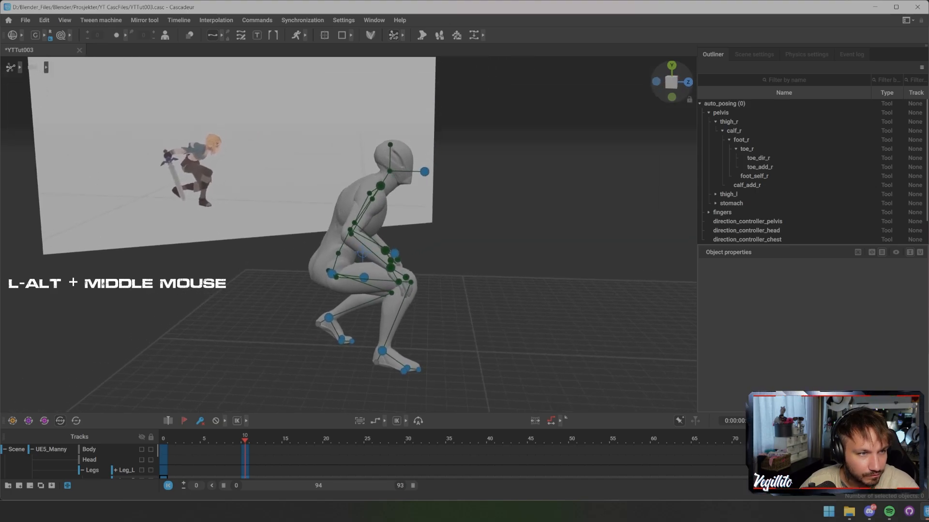
{"action": "left_click_drag", "start_coordinate": [431, 283], "coordinate": [465, 276], "text": "alt"}
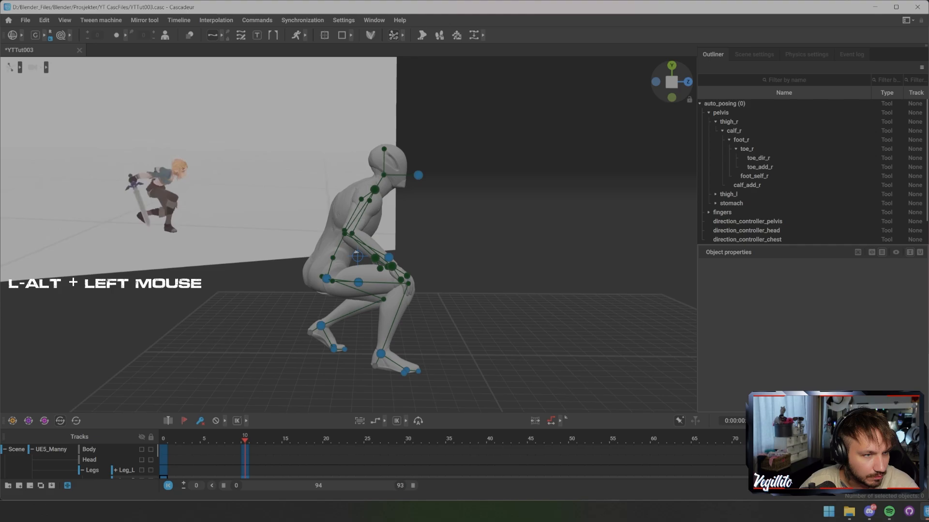
{"action": "left_click", "coordinate": [327, 279]}
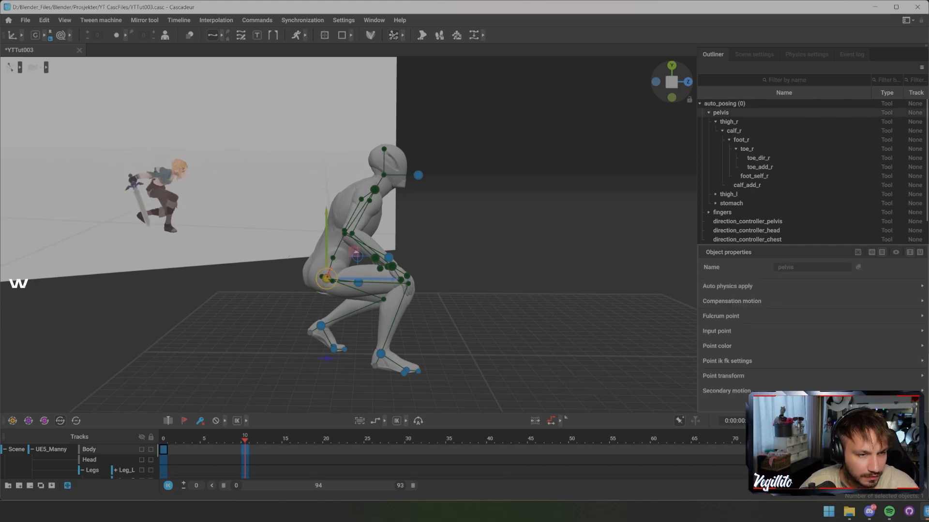
{"action": "left_click_drag", "start_coordinate": [357, 256], "coordinate": [371, 246]}
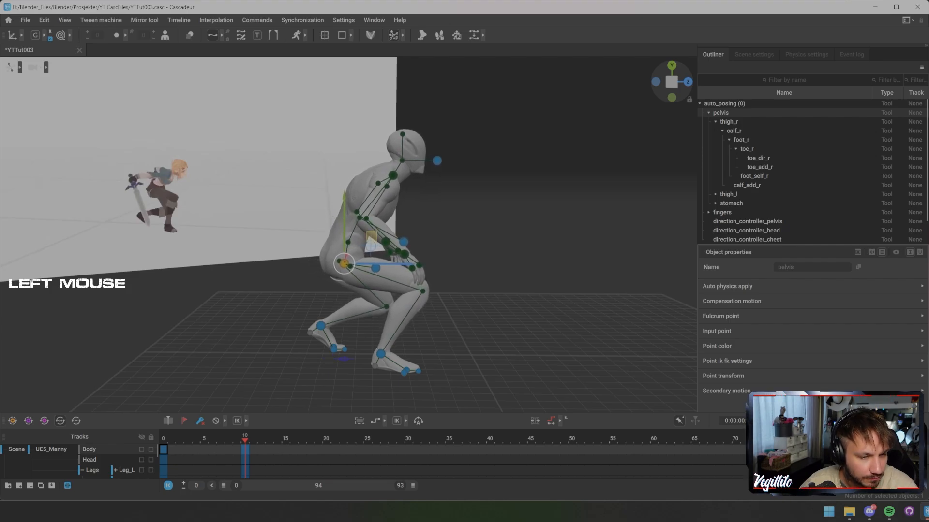
Move the neck controller forward and down, and reposition the chest direction controller to lean the torso like the reference
{"action": "left_click", "coordinate": [392, 176]}
{"action": "left_click_drag", "start_coordinate": [392, 176], "coordinate": [251, 203]}
{"action": "double_click", "coordinate": [421, 201]}
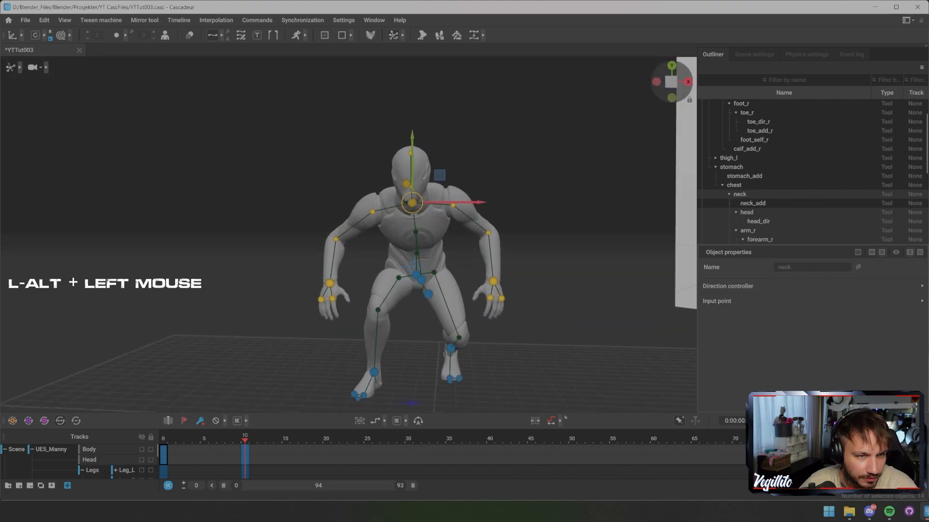
{"action": "key", "text": "Escape"}
{"action": "scroll", "coordinate": [348, 235], "scroll_direction": "down", "scroll_amount": 5}
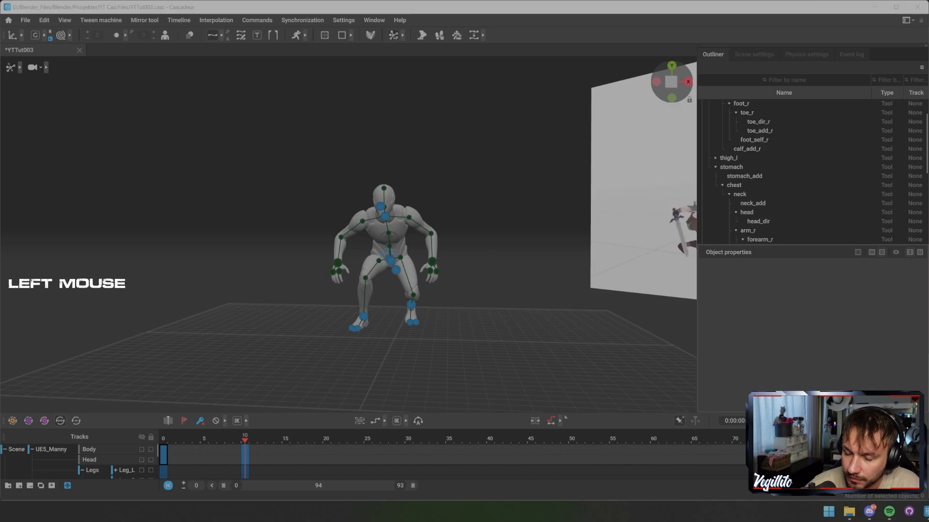
{"action": "mouse_move", "coordinate": [251, 204]}
{"action": "left_mouse_down", "text": "alt"}
{"action": "mouse_move", "coordinate": [425, 203]}
{"action": "mouse_move", "coordinate": [237, 204]}
{"action": "mouse_move", "coordinate": [341, 203]}
{"action": "mouse_move", "coordinate": [252, 203]}
{"action": "left_mouse_up", "text": "alt"}
{"action": "scroll", "coordinate": [349, 234], "scroll_direction": "up", "scroll_amount": 3}
{"action": "left_click", "coordinate": [408, 275]}
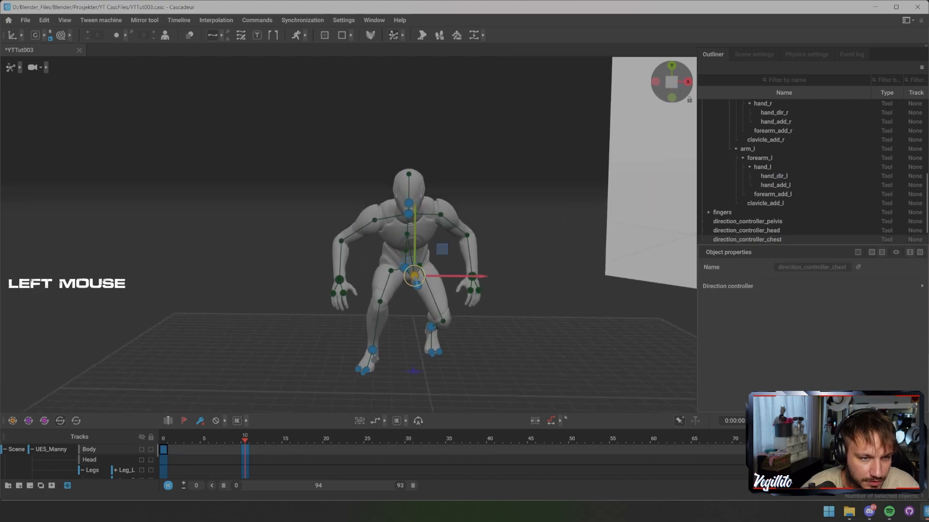
{"action": "left_click_drag", "start_coordinate": [409, 275], "coordinate": [479, 273], "text": "alt"}
Activate the hand controllers and move the right hand back behind the hips
{"action": "left_click", "coordinate": [443, 256]}
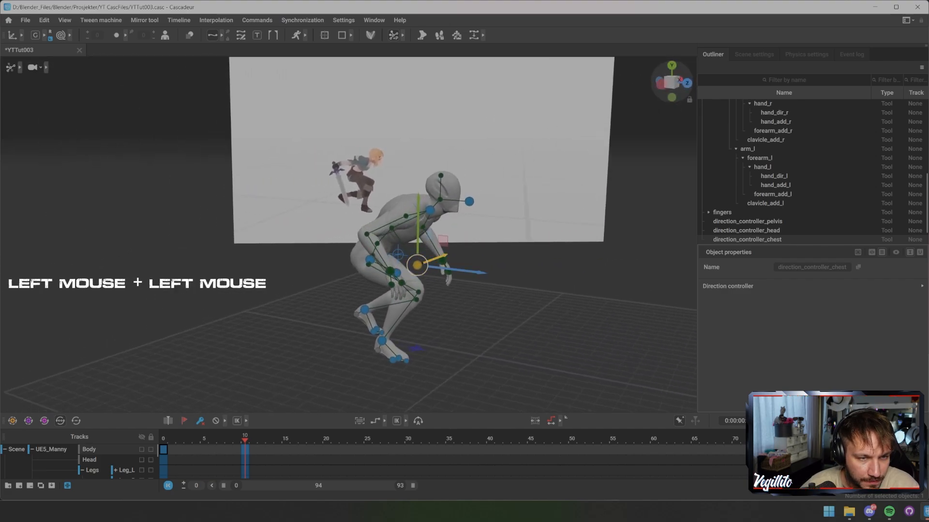
{"action": "left_click", "coordinate": [442, 261]}
{"action": "key", "text": "Caps_Lock"}
{"action": "left_click", "coordinate": [390, 271]}
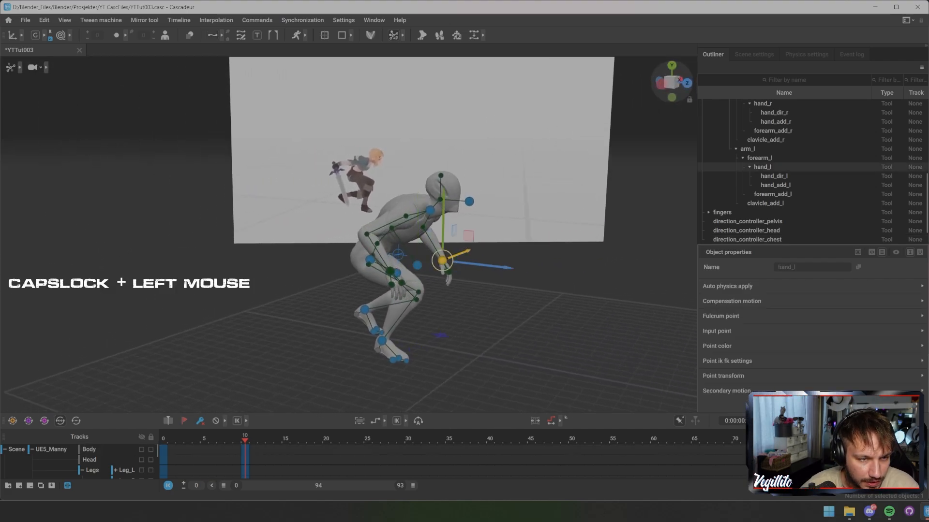
{"action": "left_click_drag", "start_coordinate": [390, 271], "coordinate": [422, 240], "text": "alt"}
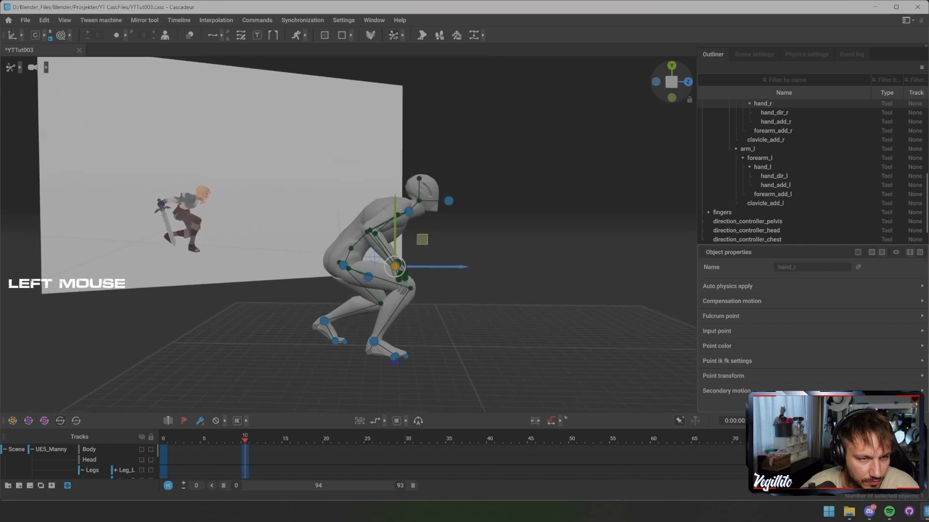
{"action": "left_click_drag", "start_coordinate": [336, 259], "coordinate": [332, 250]}
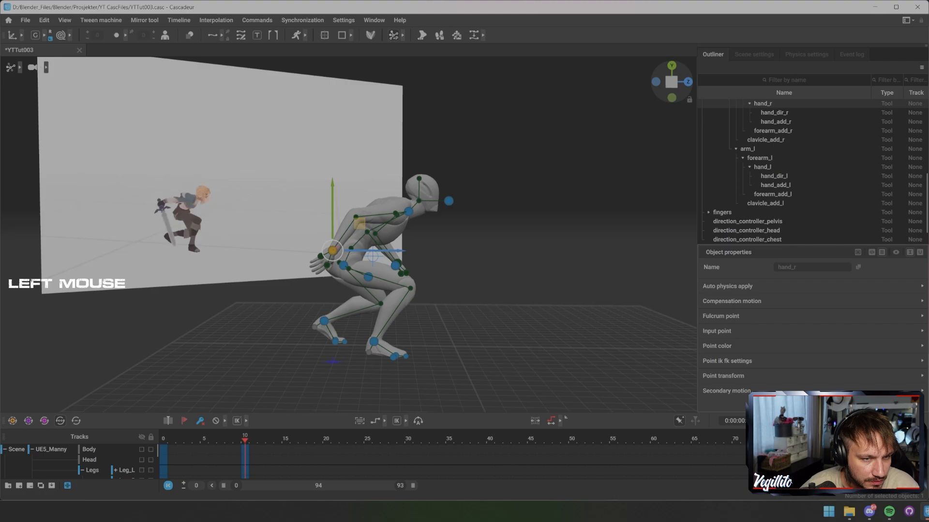
Move the left hand back and outward, away from the side of the body
{"action": "left_click", "coordinate": [396, 265]}
{"action": "left_click_drag", "start_coordinate": [396, 265], "coordinate": [421, 248]}
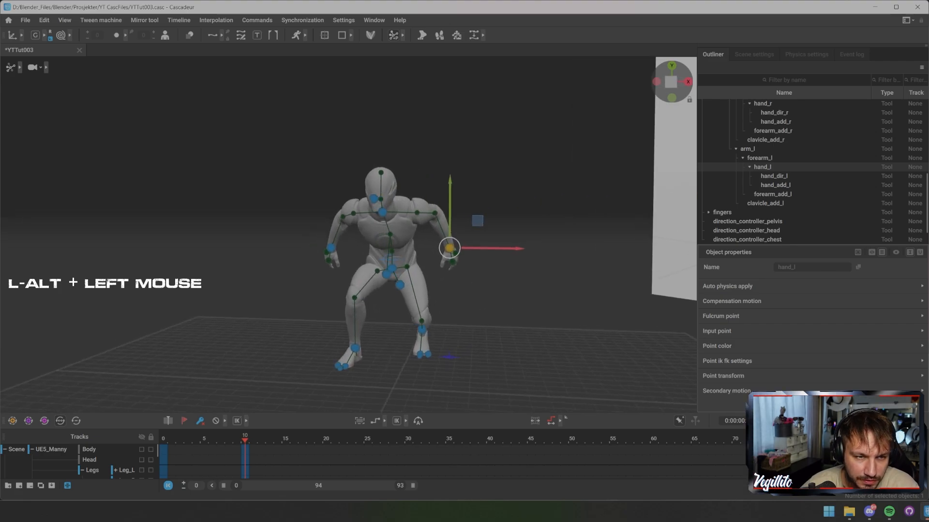
{"action": "left_click_drag", "start_coordinate": [489, 248], "coordinate": [542, 248]}
{"action": "left_click_drag", "start_coordinate": [484, 247], "coordinate": [580, 248], "text": "alt"}
Raise the right hand behind the hips and rotate it to follow the reference fighter's sword hand
{"action": "left_click", "coordinate": [323, 250]}
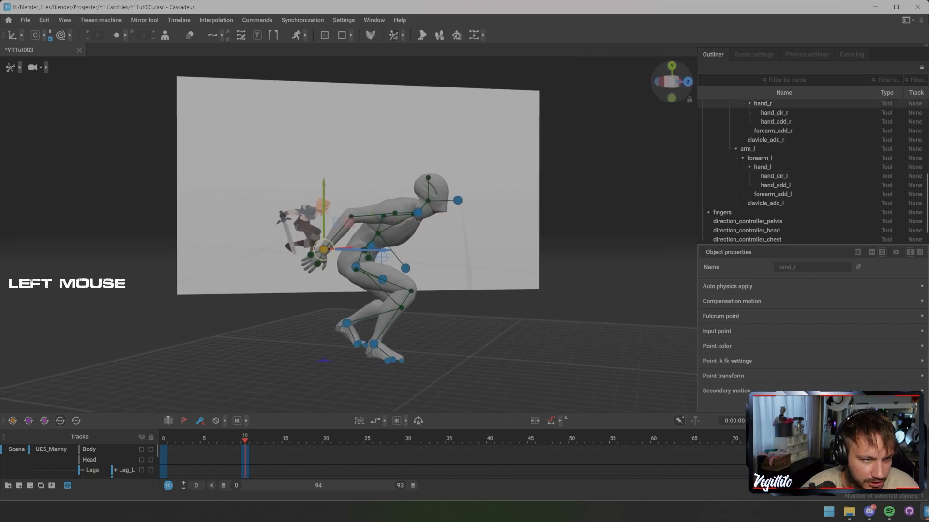
{"action": "left_click_drag", "start_coordinate": [323, 208], "coordinate": [348, 193]}
{"action": "key", "text": "r"}
{"action": "mouse_move", "coordinate": [353, 283]}
{"action": "left_mouse_down"}
{"action": "mouse_move", "coordinate": [361, 276]}
{"action": "mouse_move", "coordinate": [354, 281]}
{"action": "left_mouse_up"}
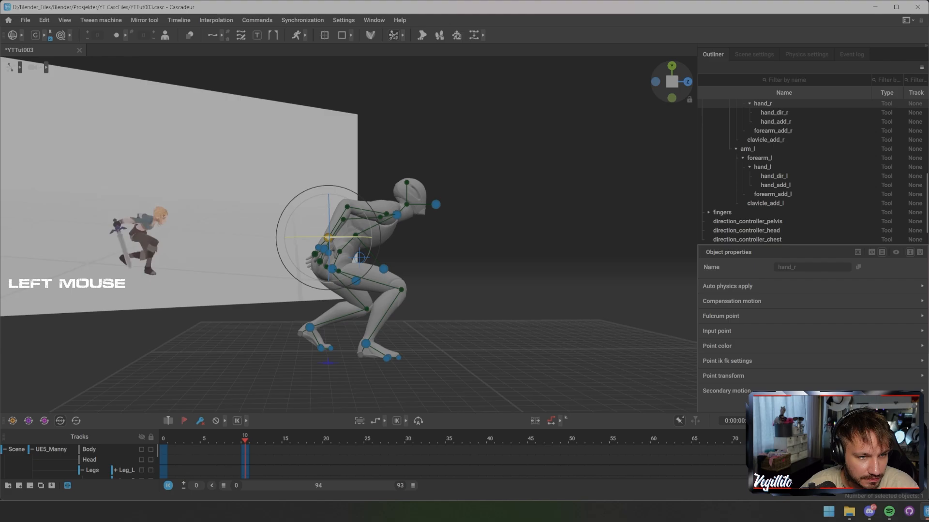
{"action": "left_click", "coordinate": [464, 285]}
Move the right hand farther behind the body to extend the arm, and rotate the wrist
{"action": "left_click_drag", "start_coordinate": [464, 285], "coordinate": [443, 292], "text": "alt"}
{"action": "left_click", "coordinate": [324, 238]}
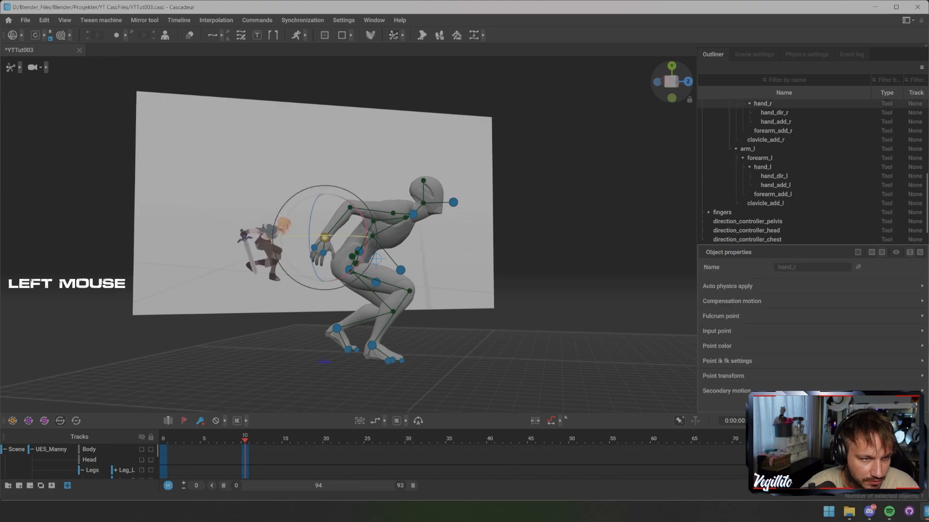
{"action": "key", "text": "w"}
{"action": "left_click_drag", "start_coordinate": [324, 238], "coordinate": [352, 240]}
{"action": "key", "text": "e"}
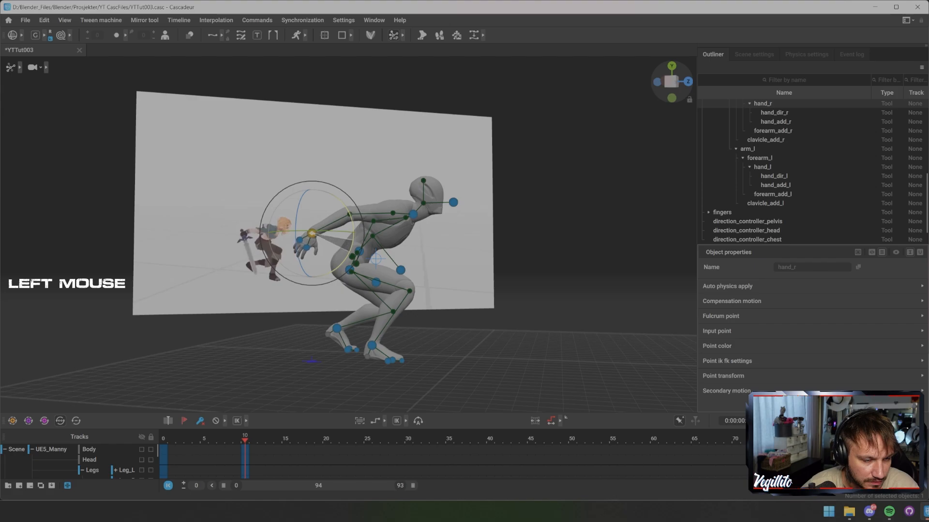
{"action": "left_click_drag", "start_coordinate": [350, 255], "coordinate": [350, 254]}
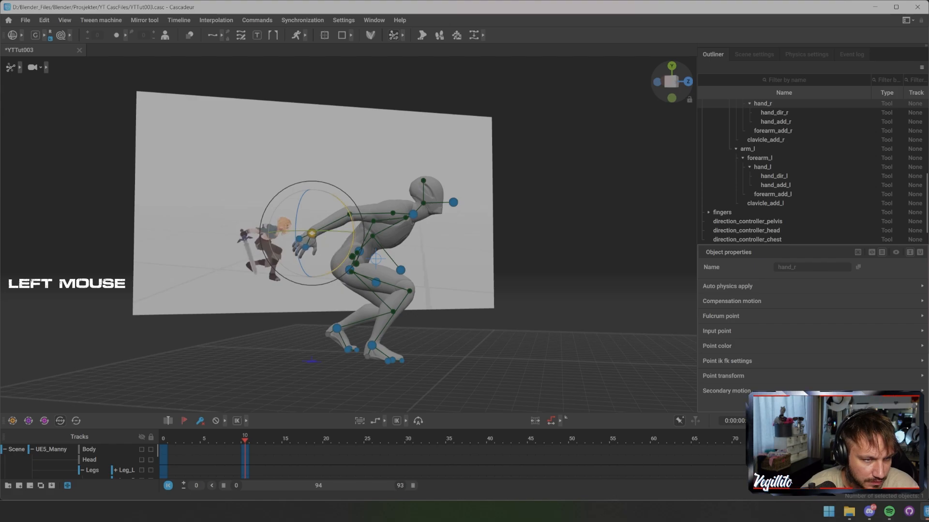
{"action": "left_click_drag", "start_coordinate": [297, 222], "coordinate": [19, 203]}
Raise the left hand beside the hip with the Move tool and deselect it
{"action": "left_click_drag", "start_coordinate": [389, 234], "coordinate": [625, 260]}
{"action": "left_click", "coordinate": [428, 254]}
{"action": "key", "text": "w"}
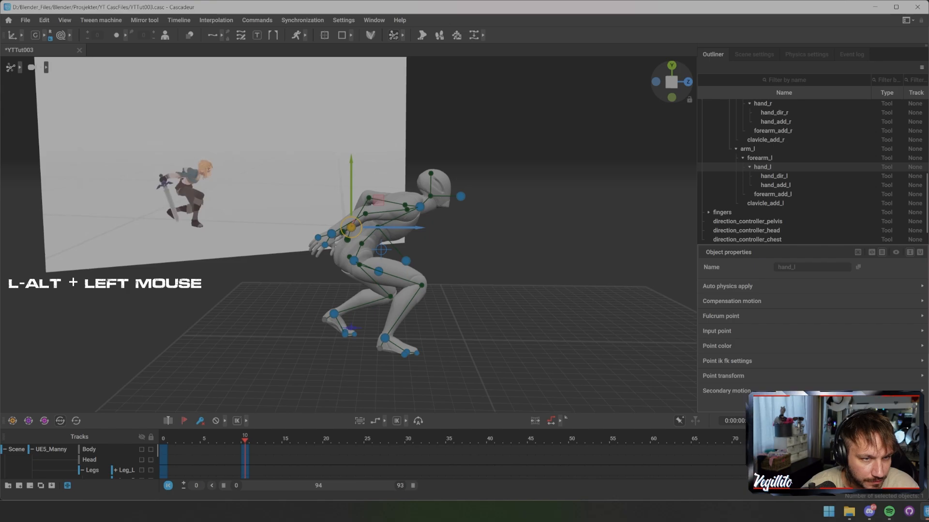
{"action": "left_click", "coordinate": [624, 260]}
{"action": "left_click_drag", "start_coordinate": [624, 259], "coordinate": [625, 249], "text": "alt"}
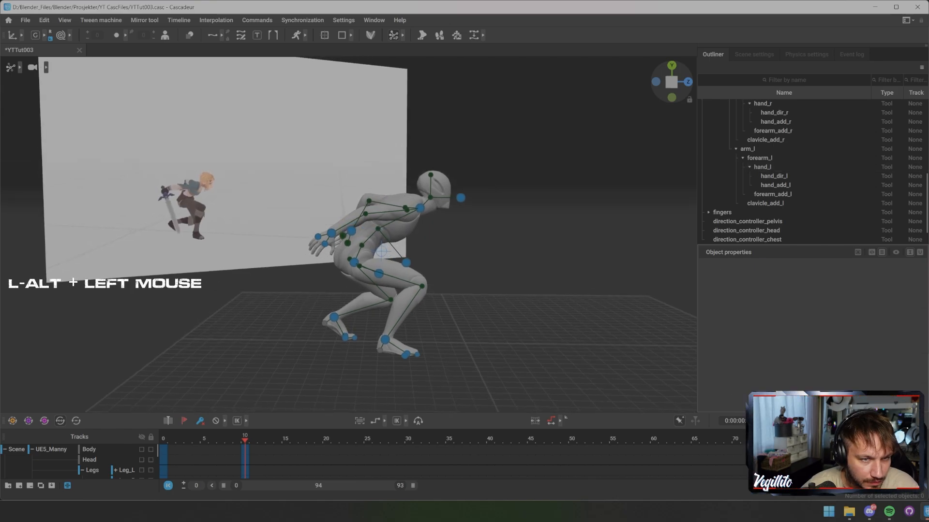
Lower the head direction controller to tilt the gaze slightly down, and hide the controllers to check the pose
{"action": "left_click", "coordinate": [461, 198]}
{"action": "left_click_drag", "start_coordinate": [461, 197], "coordinate": [461, 206]}
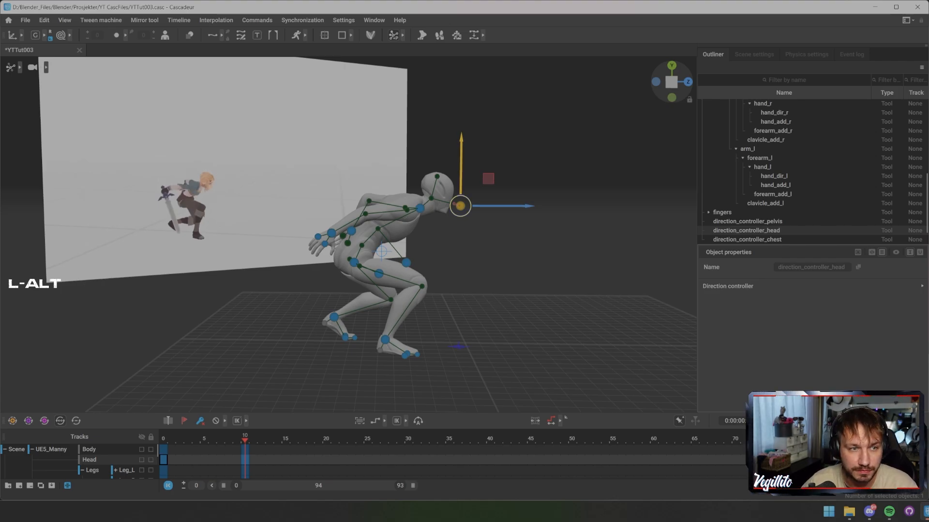
{"action": "mouse_move", "coordinate": [460, 242]}
{"action": "left_mouse_down", "text": "alt"}
{"action": "mouse_move", "coordinate": [280, 242]}
{"action": "mouse_move", "coordinate": [459, 242]}
{"action": "left_mouse_up", "text": "alt"}
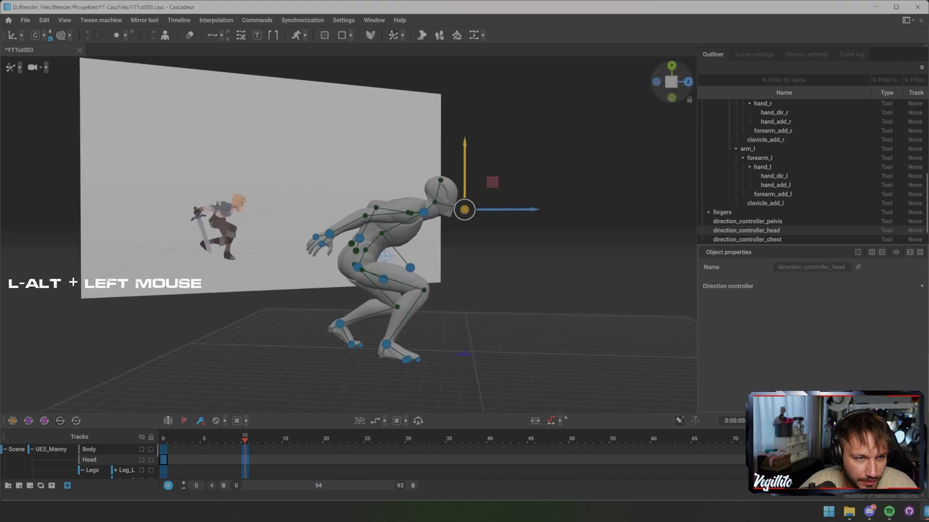
{"action": "middle_click_drag", "start_coordinate": [460, 241], "coordinate": [501, 239], "text": "alt"}
{"action": "key", "text": "s"}
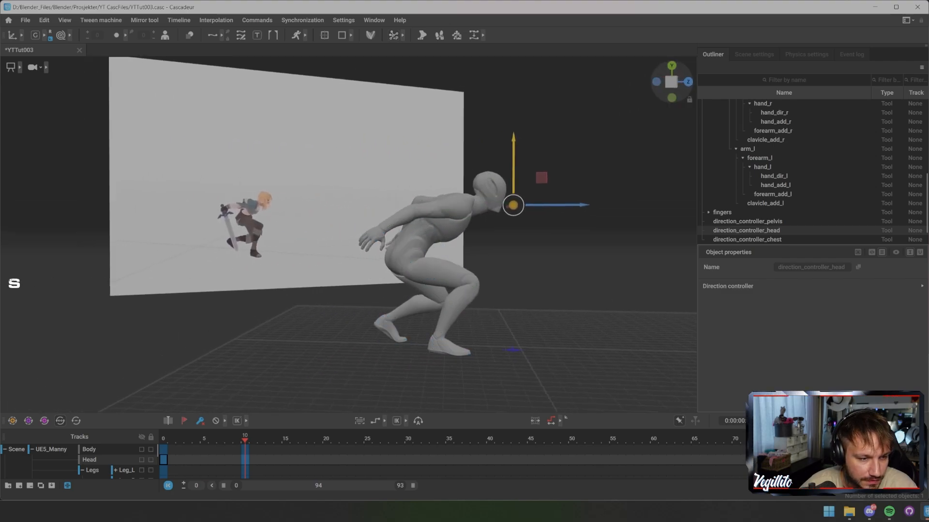
Go to frame 13 and show the character's point controllers with nothing selected
{"action": "left_click_drag", "start_coordinate": [245, 438], "coordinate": [269, 438]}
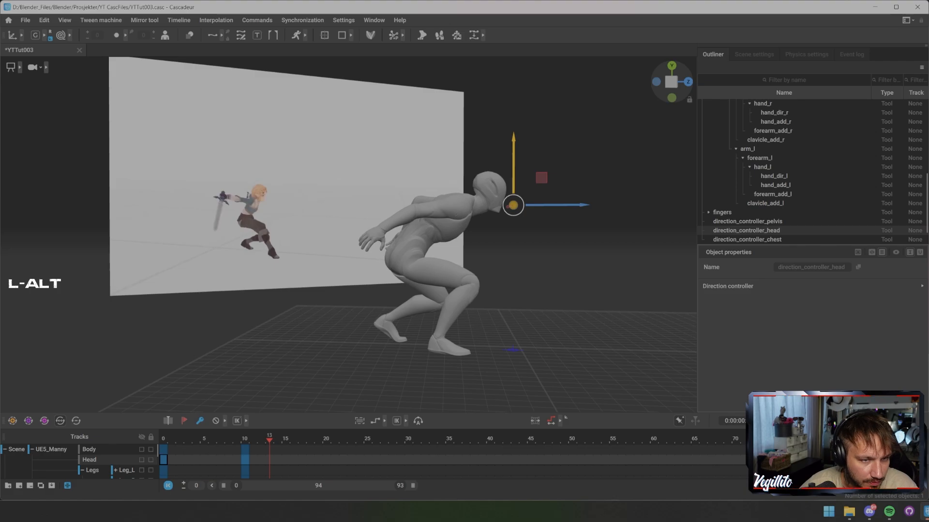
{"action": "left_click_drag", "start_coordinate": [349, 235], "coordinate": [359, 235], "text": "alt"}
{"action": "middle_click_drag", "start_coordinate": [359, 235], "coordinate": [367, 233], "text": "alt"}
{"action": "left_click_drag", "start_coordinate": [367, 233], "coordinate": [371, 233], "text": "alt"}
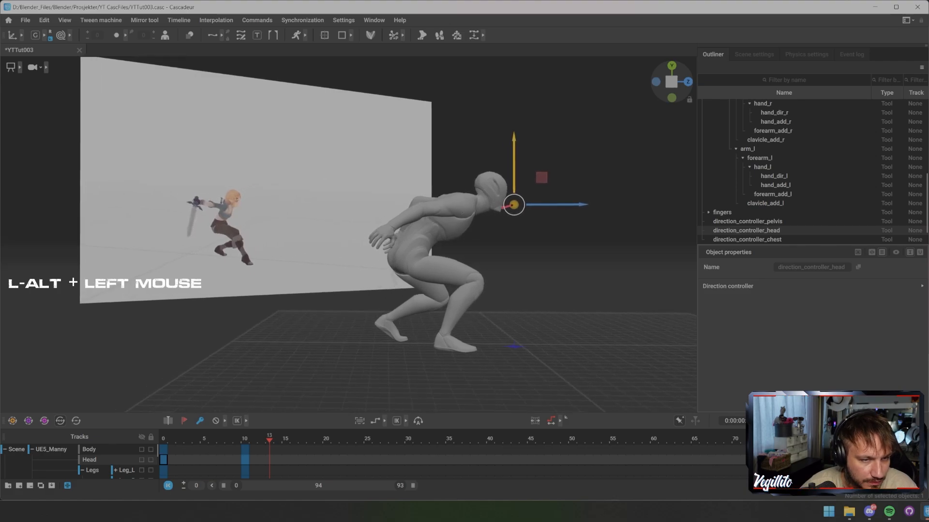
{"action": "key", "text": "s"}
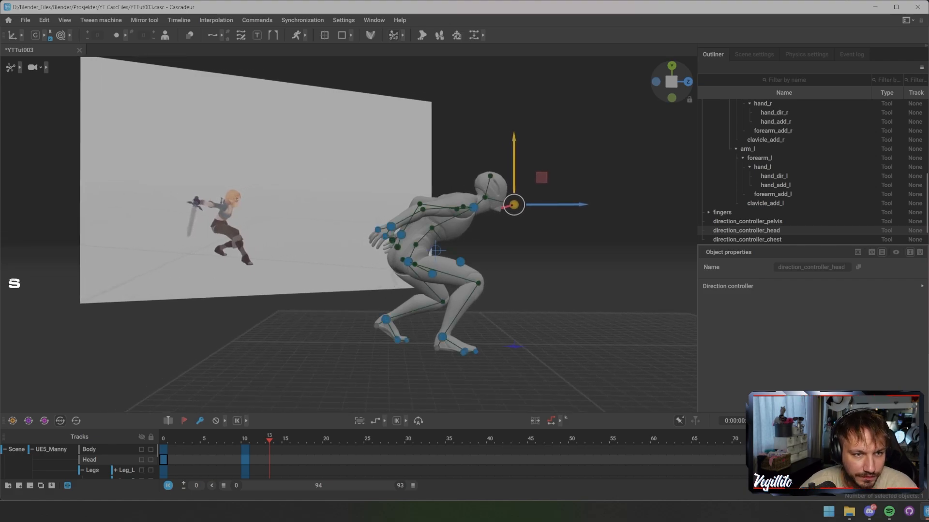
{"action": "left_click", "coordinate": [436, 250]}
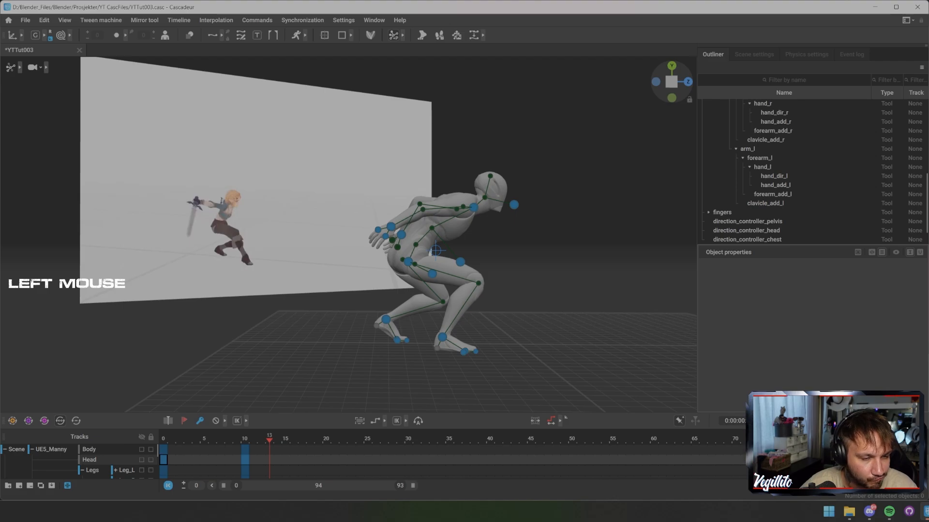
Key all character tracks at frame 13 and shift the pelvis and neck points backward together
{"action": "left_click", "coordinate": [408, 261]}
{"action": "left_click", "coordinate": [474, 207], "text": "shift"}
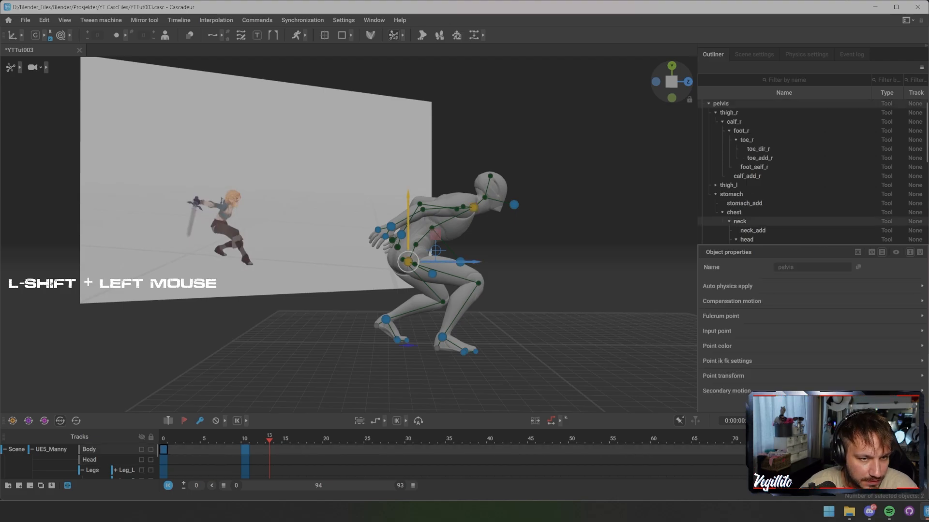
{"action": "mouse_move", "coordinate": [408, 261]}
{"action": "left_mouse_down"}
{"action": "mouse_move", "coordinate": [348, 262]}
{"action": "mouse_move", "coordinate": [408, 262]}
{"action": "left_mouse_up"}
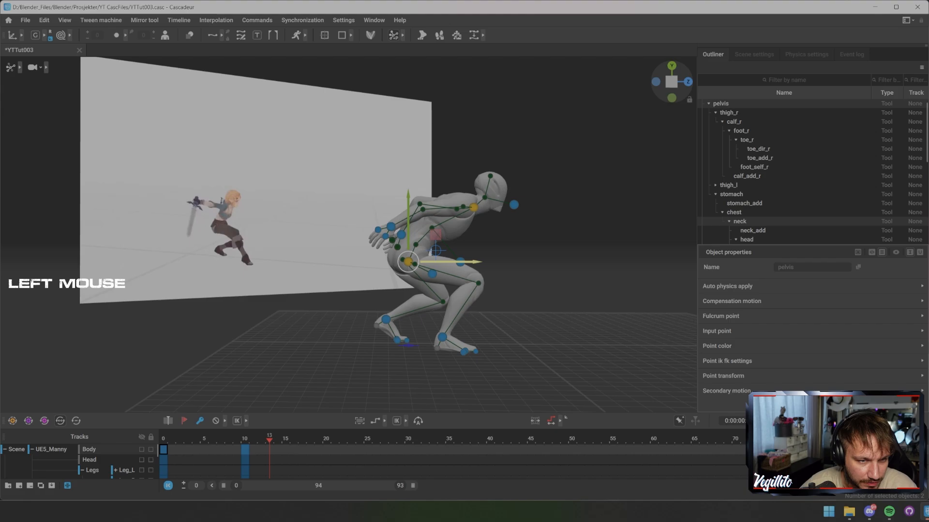
{"action": "scroll", "coordinate": [269, 457], "scroll_direction": "down", "scroll_amount": 3}
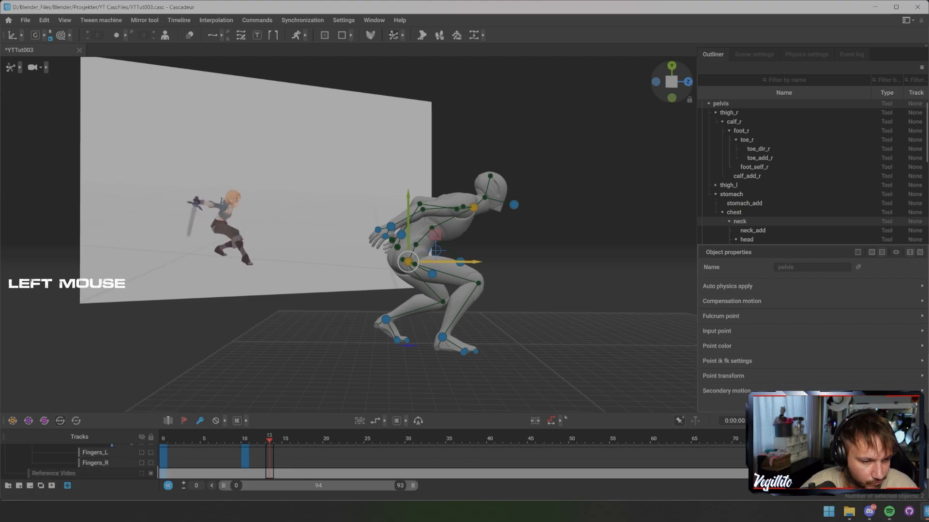
{"action": "key", "text": "f"}
{"action": "left_click_drag", "start_coordinate": [309, 413], "coordinate": [310, 357]}
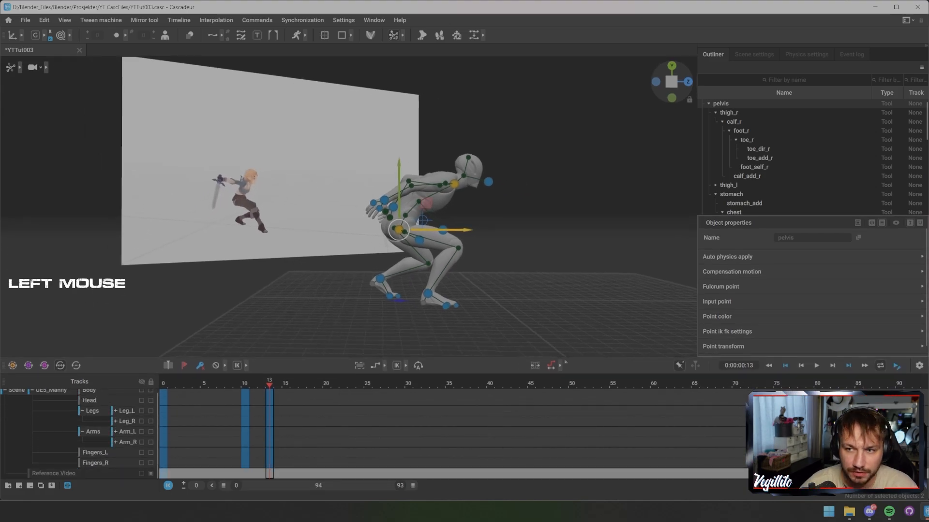
{"action": "left_click_drag", "start_coordinate": [398, 231], "coordinate": [346, 230]}
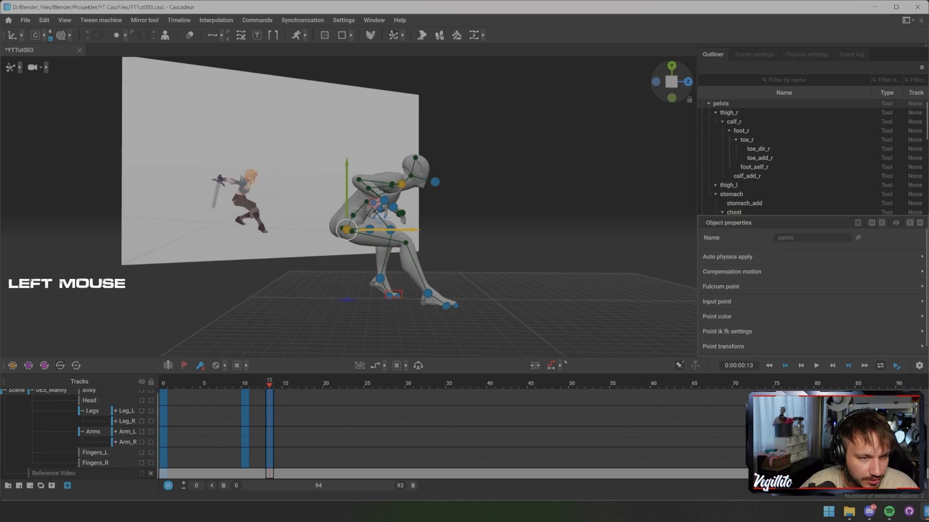
Lower the left foot's ankle point to plant the heel on the ground, and select the left toe points
{"action": "left_click", "coordinate": [390, 294]}
{"action": "key", "text": "r"}
{"action": "left_click", "coordinate": [420, 271]}
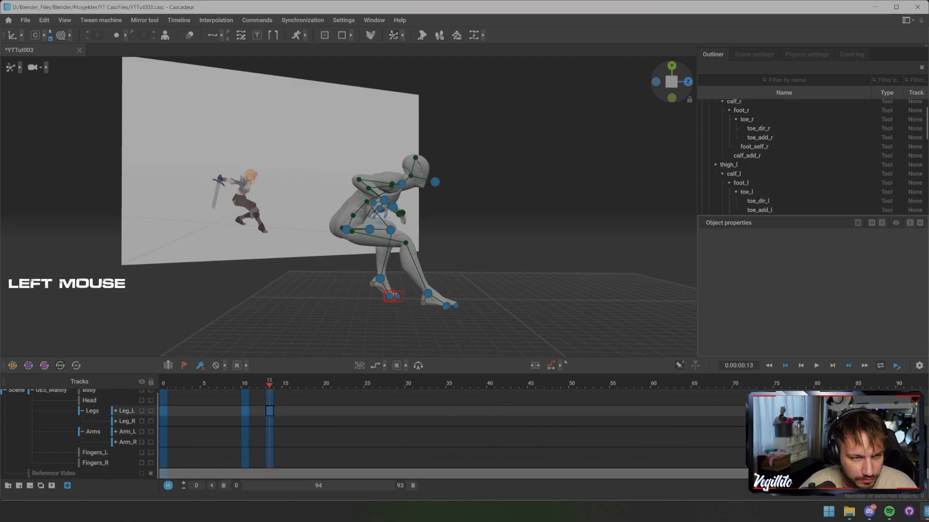
{"action": "left_click", "coordinate": [372, 288]}
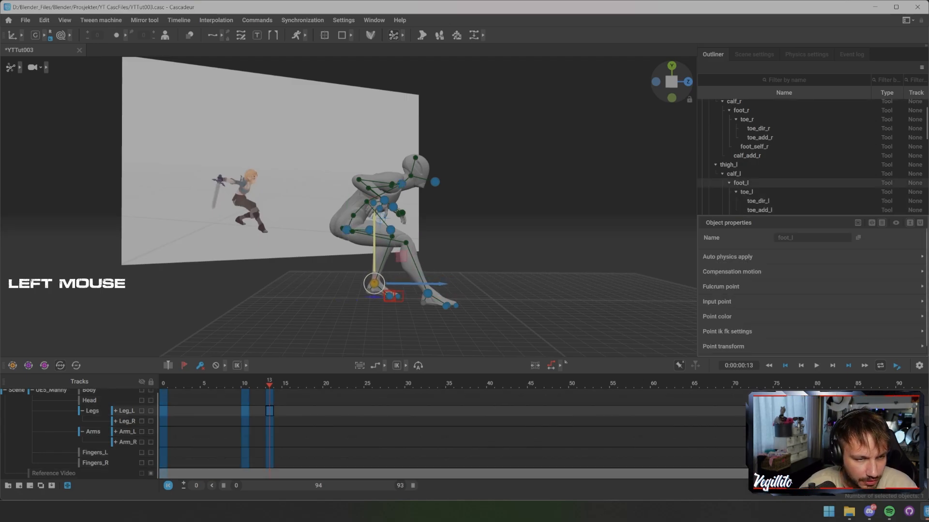
{"action": "left_click_drag", "start_coordinate": [372, 252], "coordinate": [371, 251]}
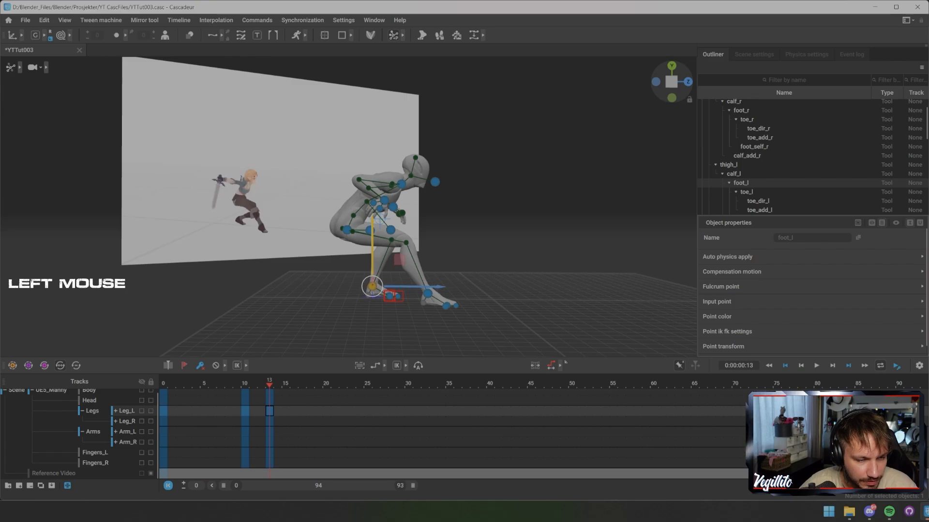
{"action": "left_click", "coordinate": [420, 272]}
{"action": "left_click_drag", "start_coordinate": [383, 289], "coordinate": [405, 304]}
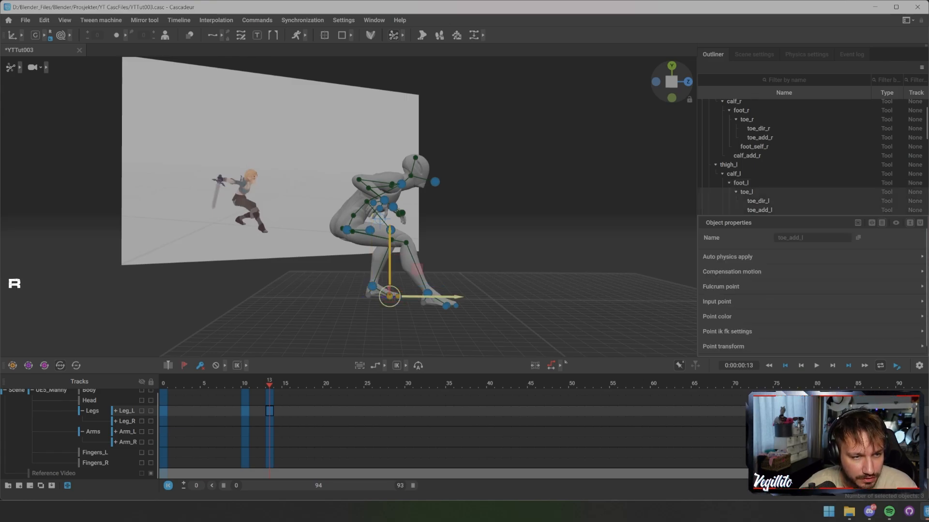
Move the neck point up and back to straighten the torso at frame 13
{"action": "mouse_move", "coordinate": [460, 290]}
{"action": "left_mouse_down", "text": "alt"}
{"action": "mouse_move", "coordinate": [310, 290]}
{"action": "mouse_move", "coordinate": [461, 290]}
{"action": "left_mouse_up", "text": "alt"}
{"action": "left_click", "coordinate": [399, 184]}
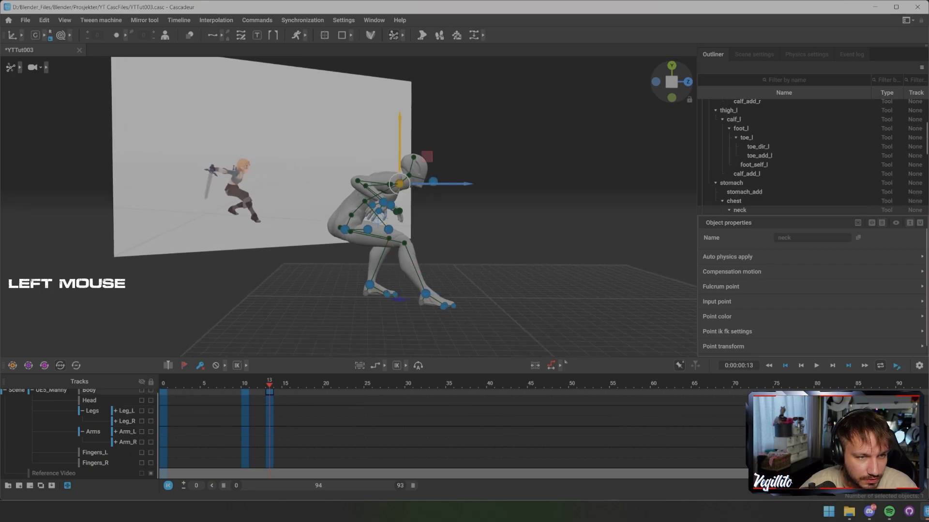
{"action": "left_click_drag", "start_coordinate": [399, 184], "coordinate": [472, 169]}
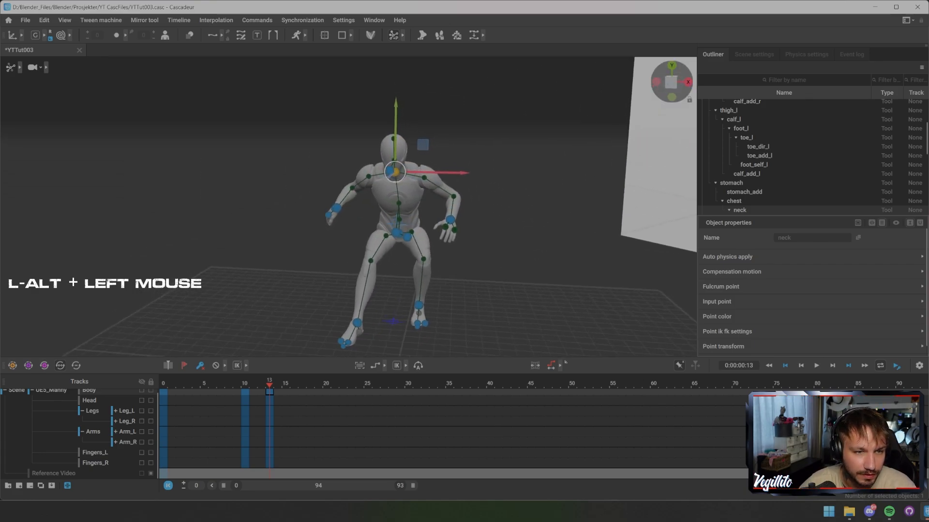
Raise both hands out to the sides at about shoulder height and rotate the right hand
{"action": "left_click", "coordinate": [450, 220]}
{"action": "left_click_drag", "start_coordinate": [450, 220], "coordinate": [326, 150]}
{"action": "left_click", "coordinate": [349, 212]}
{"action": "key", "text": "e"}
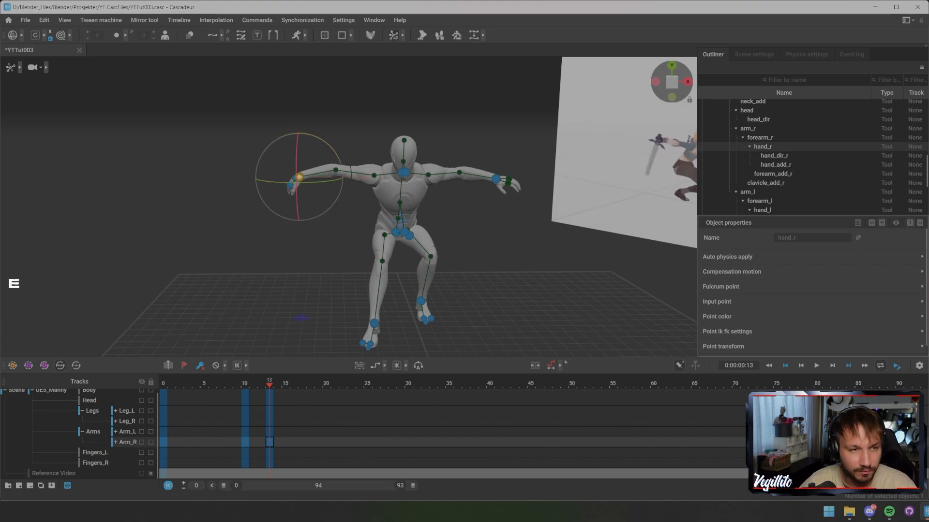
{"action": "left_click_drag", "start_coordinate": [348, 162], "coordinate": [513, 189]}
{"action": "left_click_drag", "start_coordinate": [381, 193], "coordinate": [418, 196]}
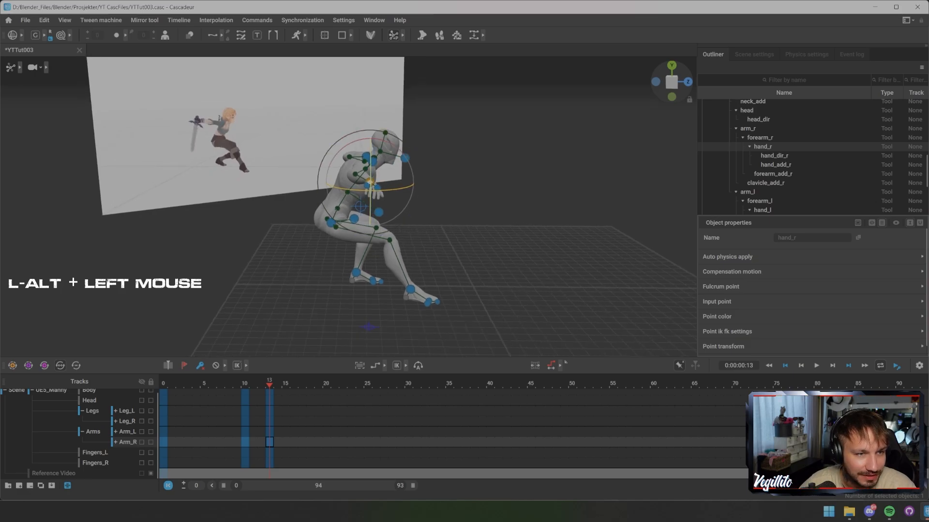
Move both hands backward together so the arms stretch behind the shoulders
{"action": "left_click", "coordinate": [366, 157], "text": "shift"}
{"action": "key", "text": "w"}
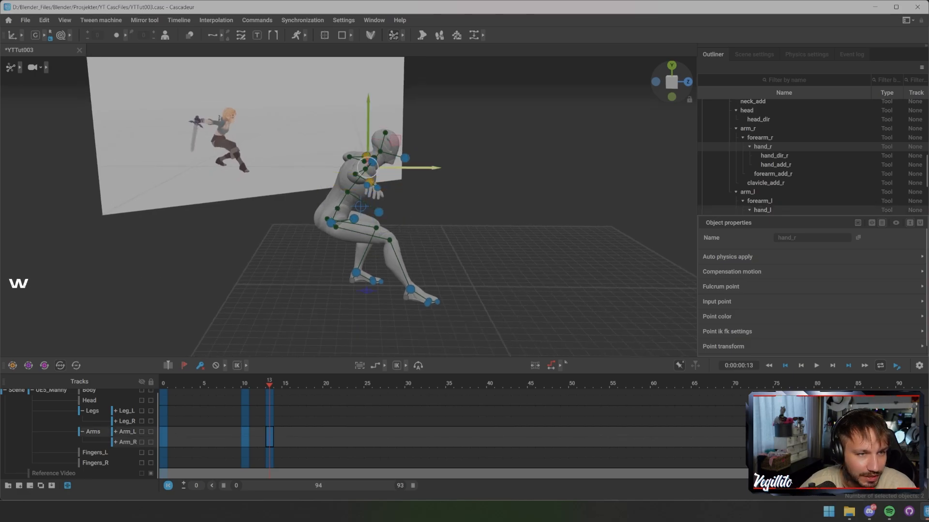
{"action": "left_click_drag", "start_coordinate": [363, 167], "coordinate": [346, 167]}
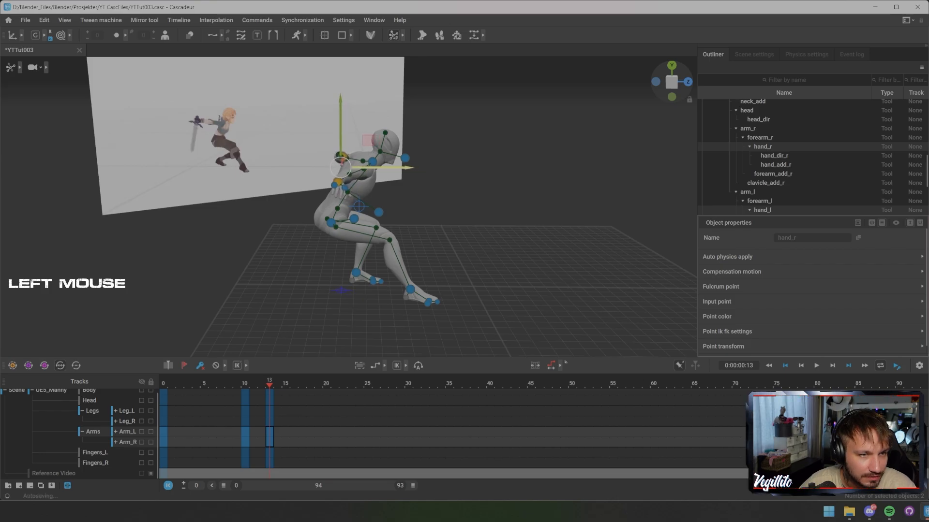
Bring the left hand and then the right hand slightly inward toward the torso
{"action": "left_click_drag", "start_coordinate": [346, 167], "coordinate": [227, 167], "text": "alt"}
{"action": "left_click", "coordinate": [227, 167]}
{"action": "left_click", "coordinate": [468, 173]}
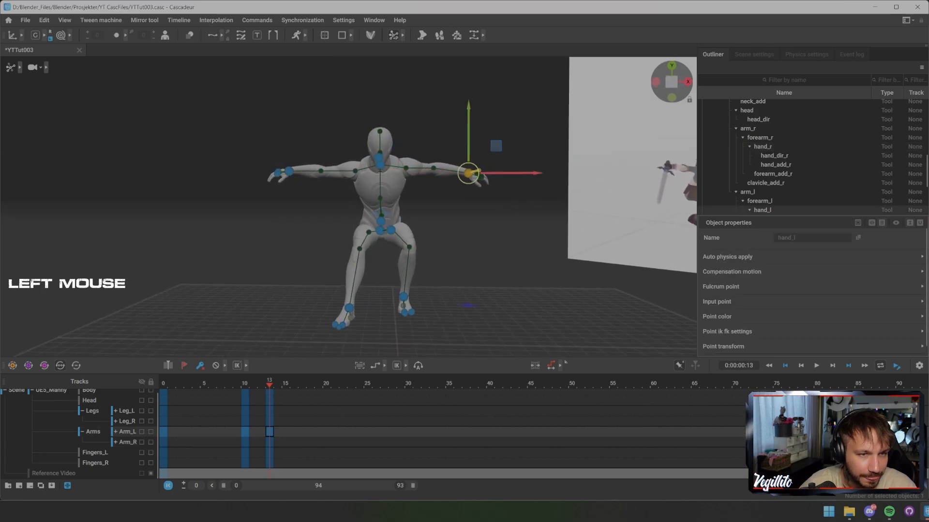
{"action": "left_click_drag", "start_coordinate": [468, 173], "coordinate": [461, 173]}
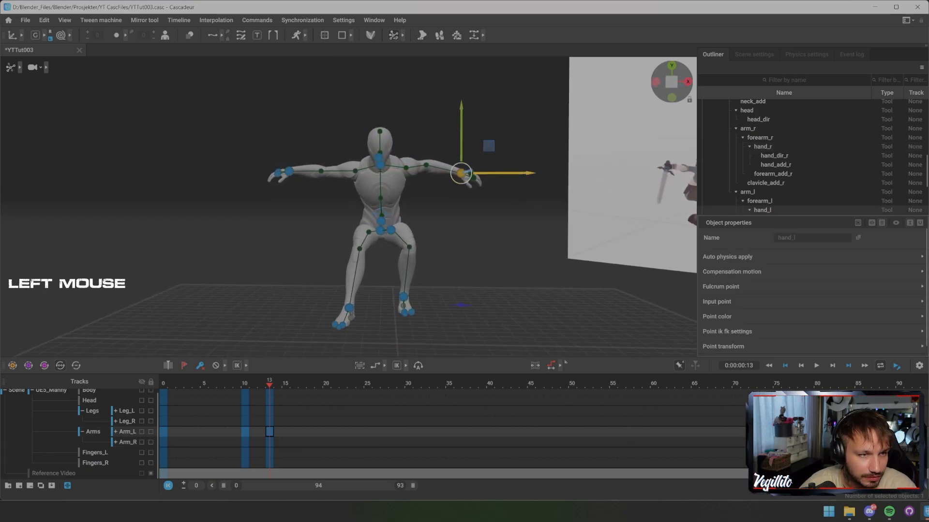
{"action": "left_click", "coordinate": [288, 172]}
{"action": "left_click_drag", "start_coordinate": [329, 171], "coordinate": [472, 186]}
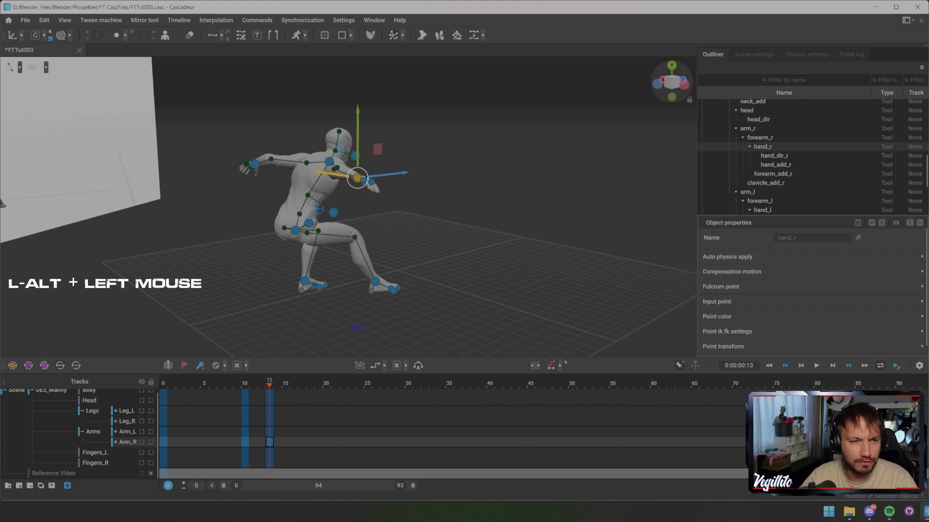
Shift the pelvis direction controller to adjust the hip orientation at frame 13
{"action": "left_click_drag", "start_coordinate": [471, 186], "coordinate": [336, 183], "text": "alt"}
{"action": "left_click", "coordinate": [391, 230]}
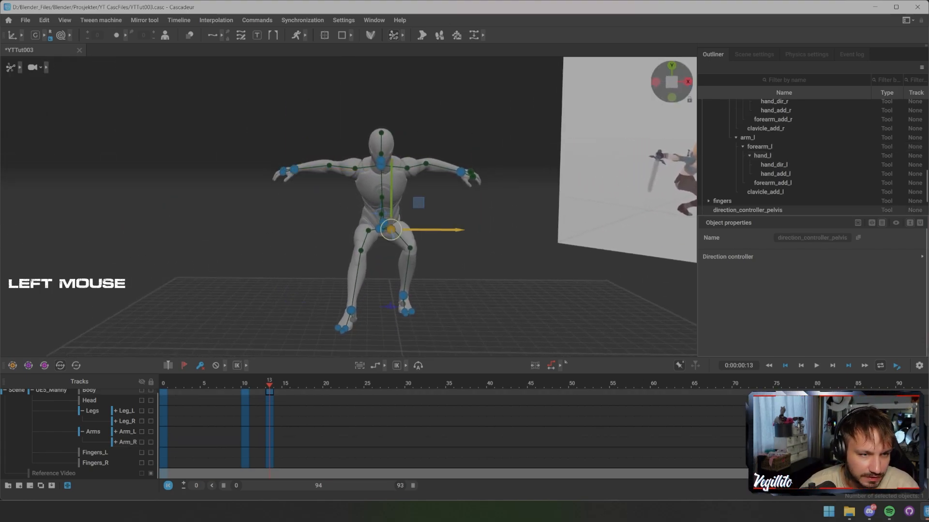
{"action": "left_click_drag", "start_coordinate": [390, 229], "coordinate": [384, 253]}
Compare the poses at frames 10 and 13 with the reference fighter, and examine the reference motion up to frame 17
{"action": "left_click", "coordinate": [245, 384]}
{"action": "left_click", "coordinate": [484, 217]}
{"action": "left_click_drag", "start_coordinate": [484, 218], "coordinate": [624, 221], "text": "alt"}
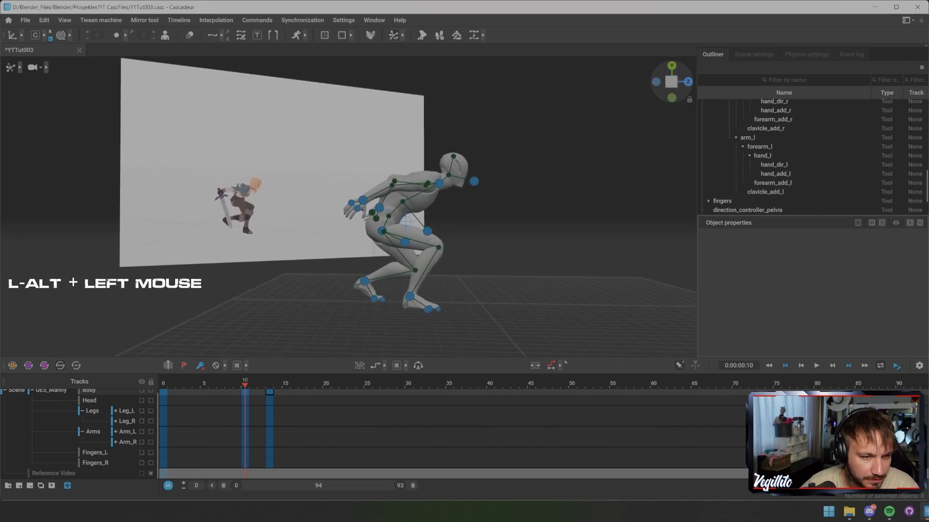
{"action": "left_click", "coordinate": [269, 384]}
{"action": "left_click_drag", "start_coordinate": [269, 383], "coordinate": [302, 383]}
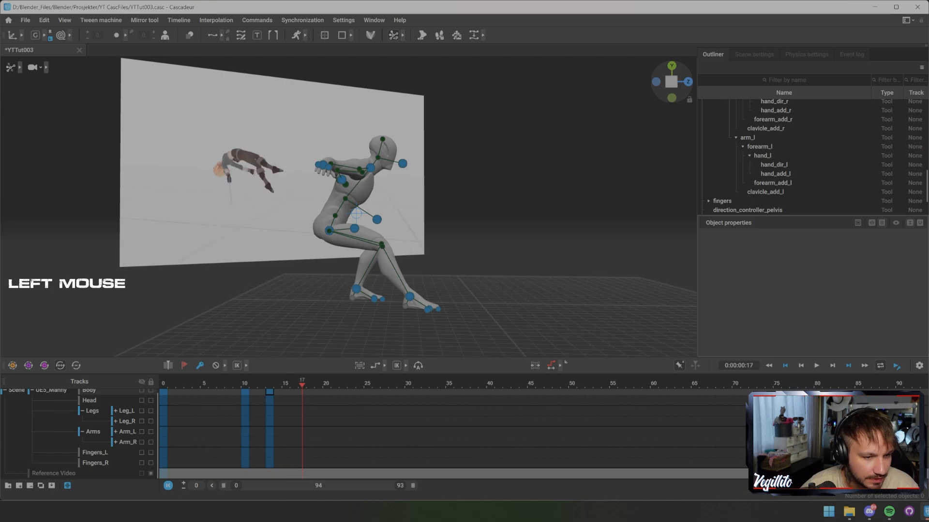
{"action": "left_click_drag", "start_coordinate": [302, 461], "coordinate": [302, 387]}
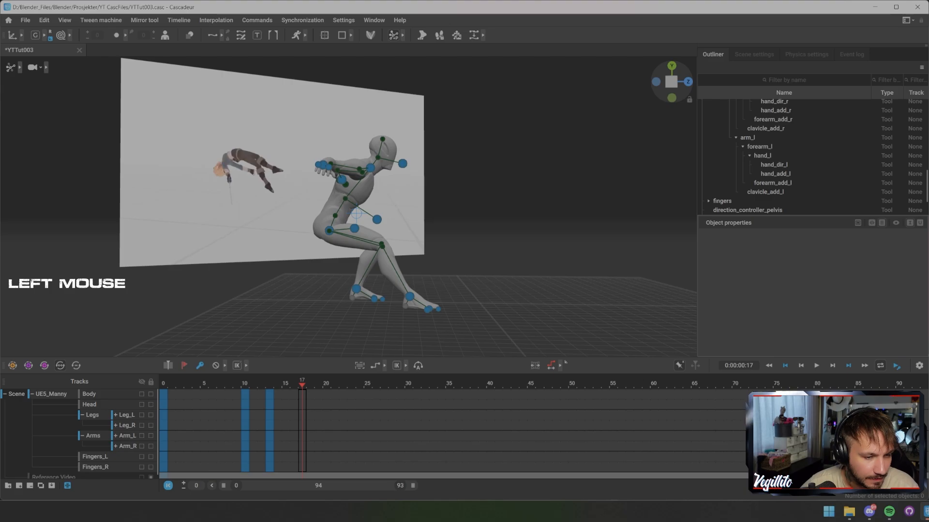
{"action": "left_click", "coordinate": [286, 394]}
{"action": "left_click", "coordinate": [278, 384]}
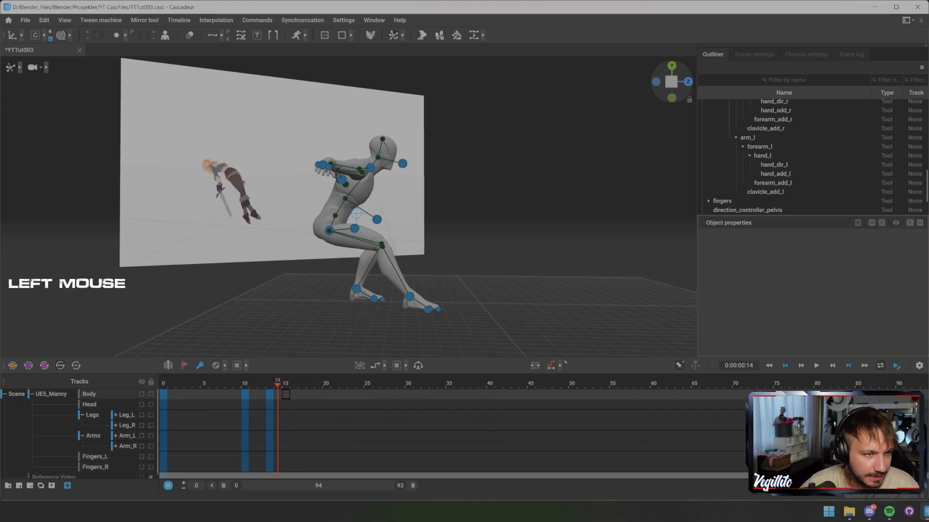
{"action": "mouse_move", "coordinate": [277, 383]}
{"action": "left_mouse_down"}
{"action": "mouse_move", "coordinate": [285, 383]}
{"action": "mouse_move", "coordinate": [269, 384]}
{"action": "left_mouse_up"}
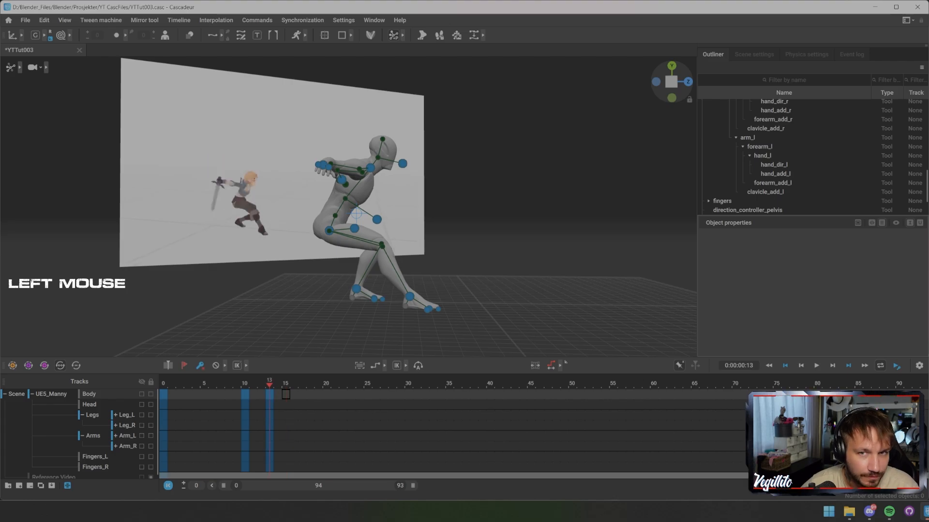
Set the scene framerate to 30
{"action": "left_click", "coordinate": [753, 55]}
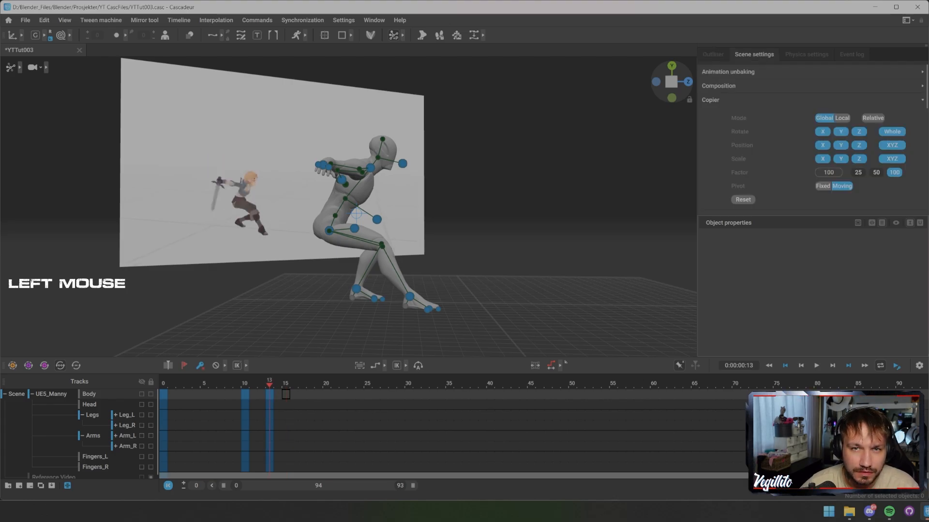
{"action": "scroll", "coordinate": [812, 141], "scroll_direction": "down", "scroll_amount": 3}
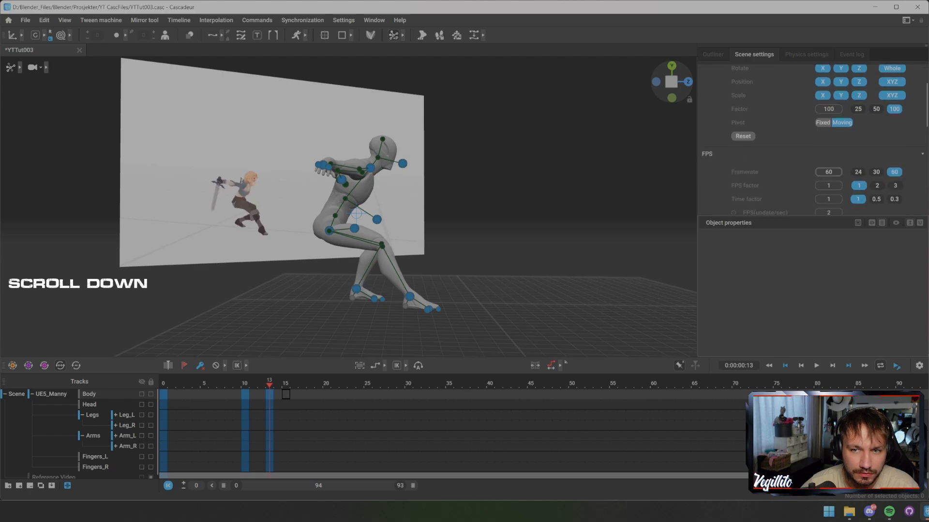
{"action": "left_click", "coordinate": [876, 171]}
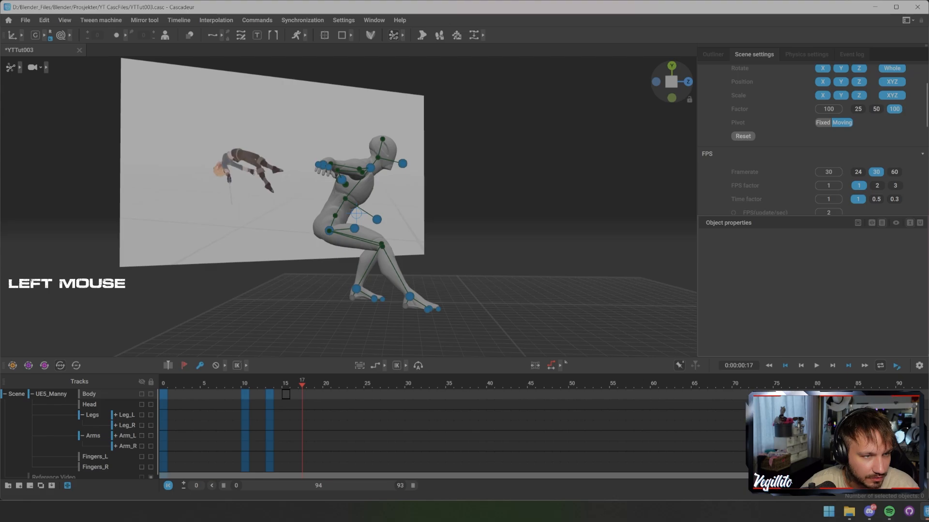
Add a keyframe on all character tracks at frame 17
{"action": "left_click_drag", "start_coordinate": [301, 394], "coordinate": [300, 465]}
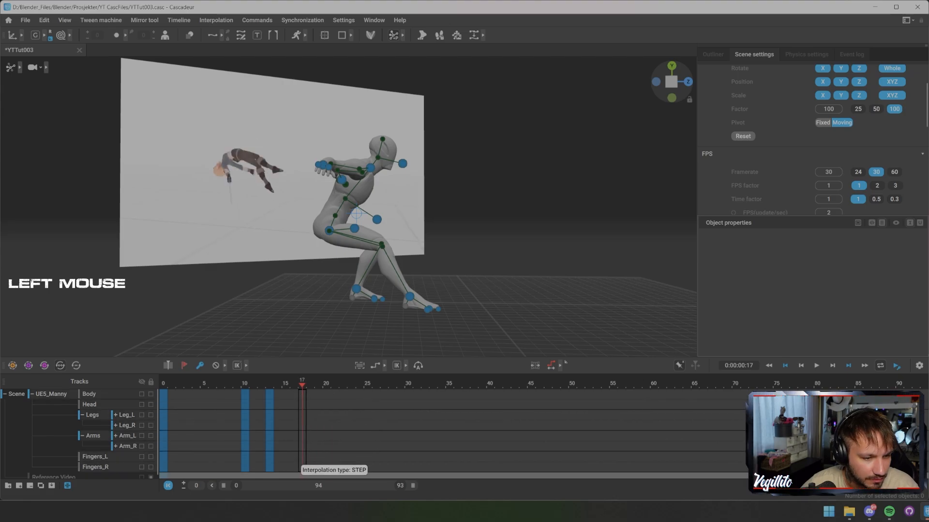
{"action": "key", "text": "f"}
{"action": "scroll", "coordinate": [350, 204], "scroll_direction": "up", "scroll_amount": 2}
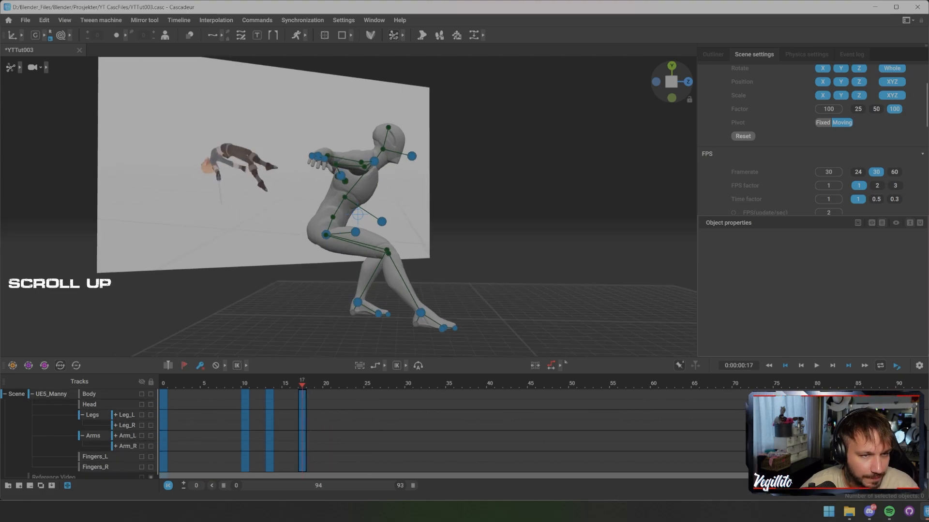
{"action": "key", "text": "alt"}
{"action": "mouse_move", "coordinate": [302, 384]}
{"action": "left_mouse_down"}
{"action": "mouse_move", "coordinate": [270, 383]}
{"action": "mouse_move", "coordinate": [302, 384]}
{"action": "left_mouse_up"}
Move the neck controller backward and upward, then tilt the head back with its direction controller at frame 17
{"action": "left_click_drag", "start_coordinate": [338, 218], "coordinate": [367, 217], "text": "alt"}
{"action": "middle_click_drag", "start_coordinate": [367, 217], "coordinate": [377, 233], "text": "alt"}
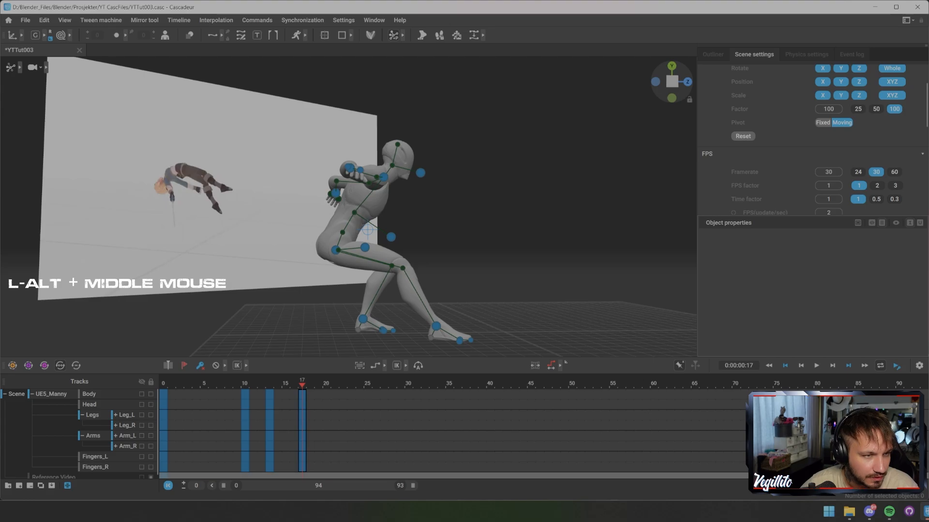
{"action": "left_click", "coordinate": [383, 177]}
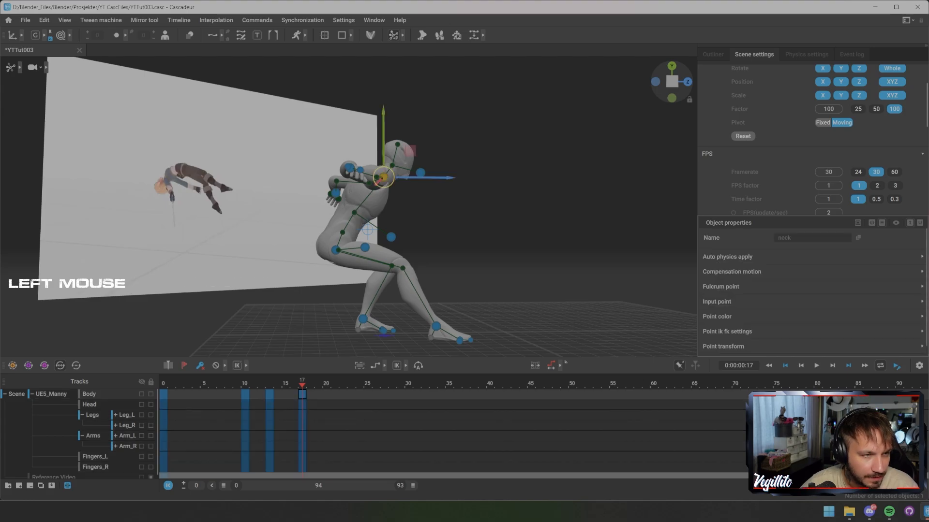
{"action": "left_click_drag", "start_coordinate": [383, 177], "coordinate": [286, 143]}
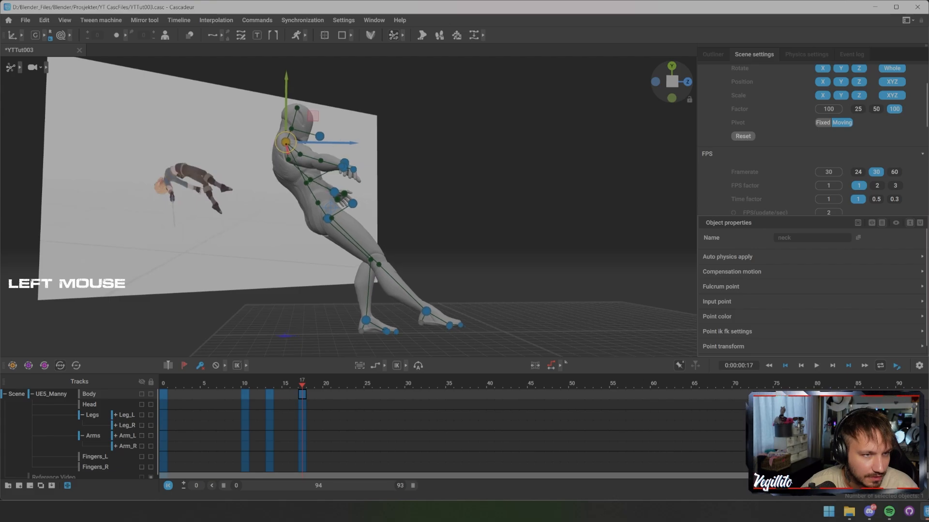
{"action": "key", "text": "shift+z"}
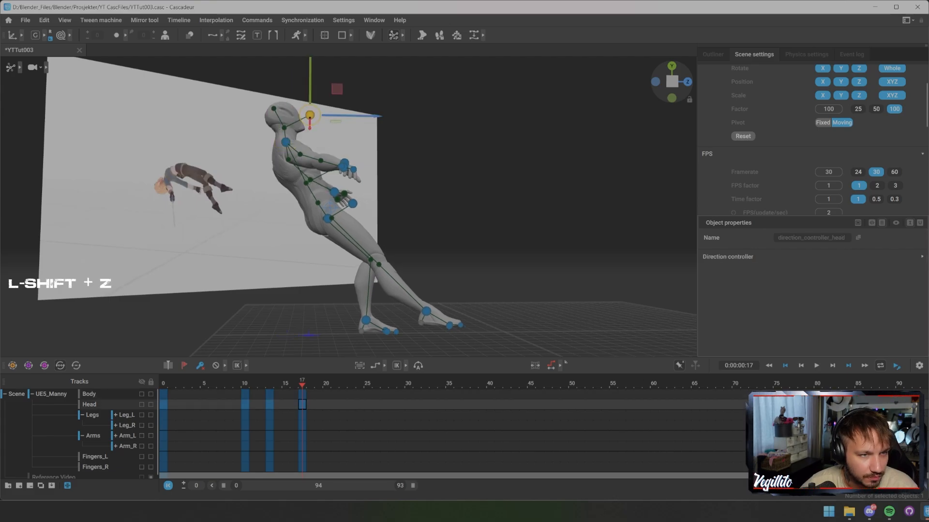
{"action": "left_click", "coordinate": [286, 143]}
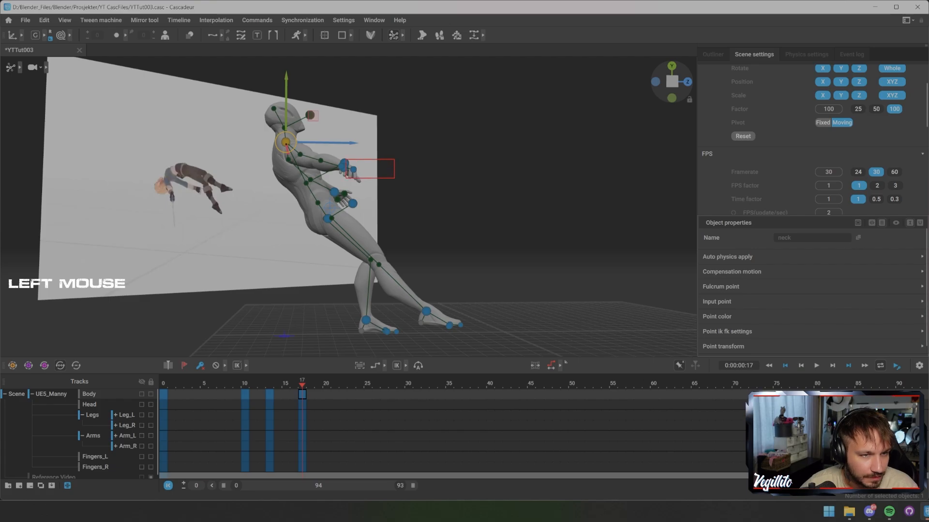
{"action": "left_click_drag", "start_coordinate": [345, 179], "coordinate": [380, 172]}
{"action": "left_click", "coordinate": [334, 192]}
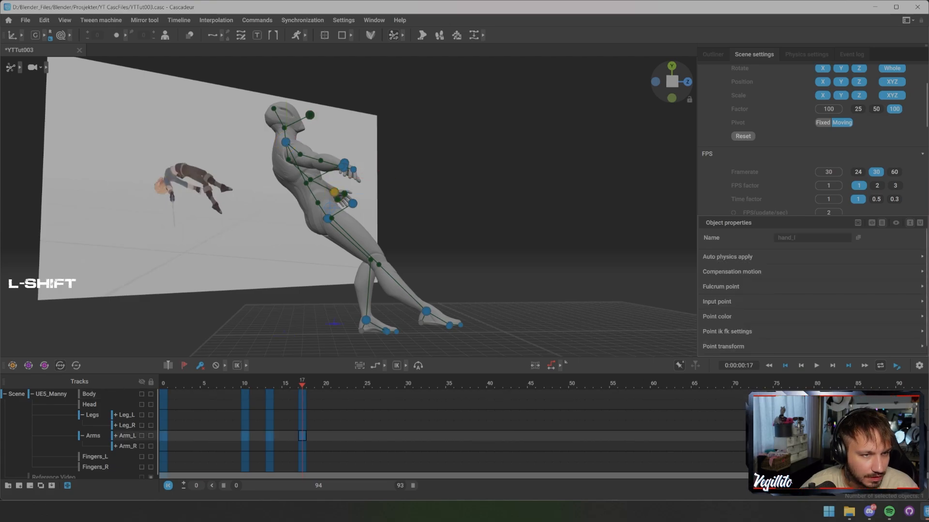
{"action": "left_click", "coordinate": [344, 162], "text": "shift"}
{"action": "left_click", "coordinate": [285, 143]}
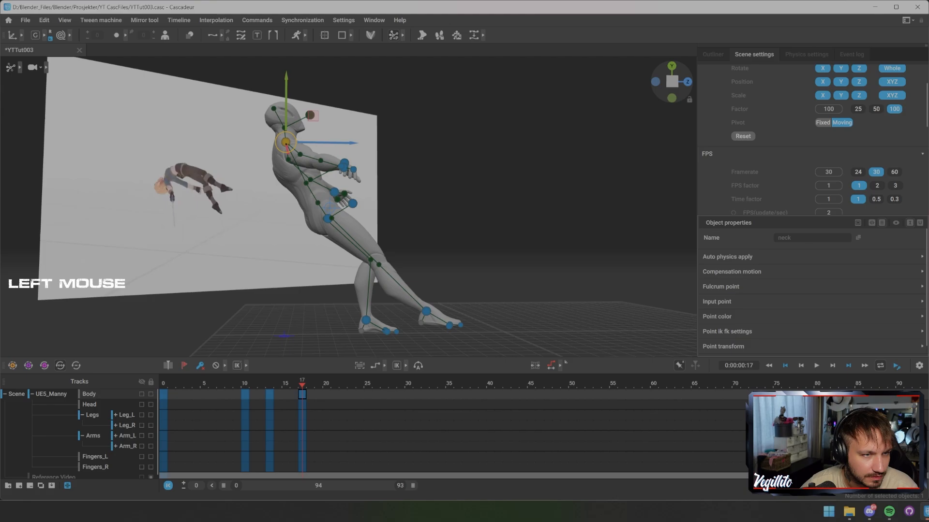
{"action": "key", "text": "ctrl+z"}
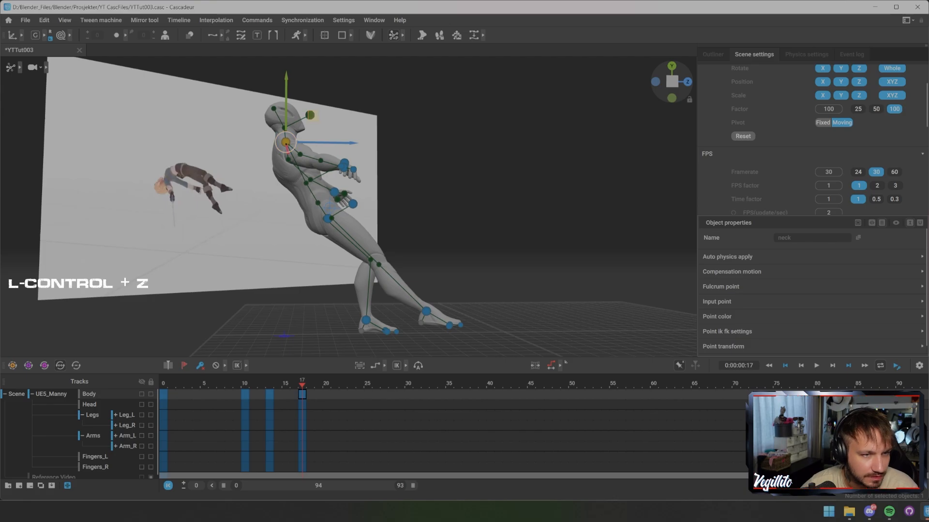
{"action": "left_click", "coordinate": [334, 192]}
{"action": "left_click", "coordinate": [345, 162], "text": "shift"}
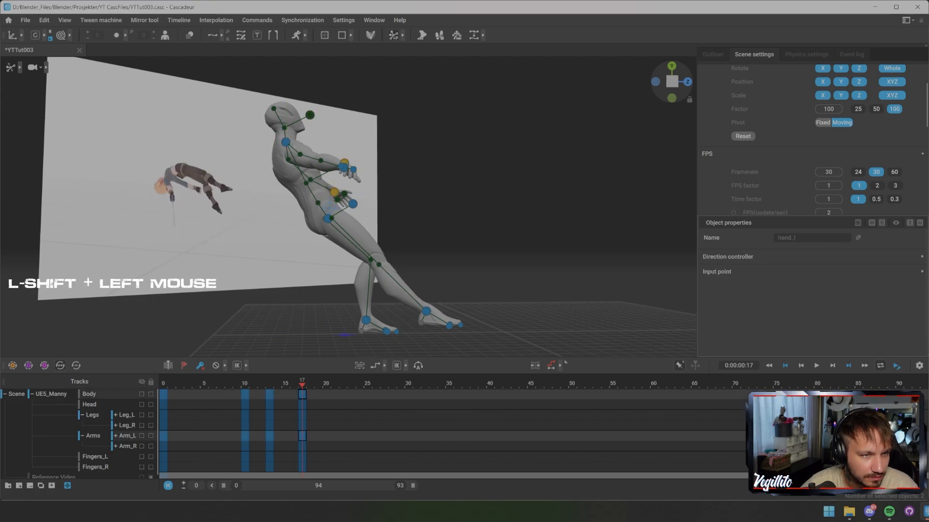
{"action": "left_click_drag", "start_coordinate": [345, 162], "coordinate": [387, 175], "text": "alt"}
{"action": "left_click", "coordinate": [406, 165]}
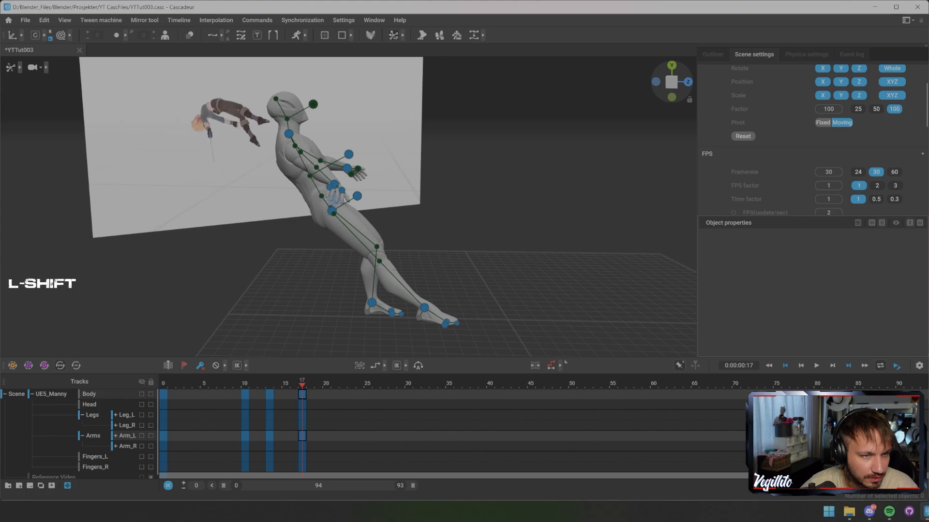
Shift the neck and both hand controllers together backward to lean the upper body back at frame 17
{"action": "left_click", "coordinate": [334, 184], "text": "shift"}
{"action": "left_click", "coordinate": [347, 168], "text": "shift"}
{"action": "left_click", "coordinate": [289, 133], "text": "shift"}
{"action": "left_click_drag", "start_coordinate": [290, 135], "coordinate": [232, 85], "text": "alt"}
{"action": "middle_click_drag", "start_coordinate": [232, 85], "coordinate": [237, 119], "text": "alt"}
{"action": "left_click_drag", "start_coordinate": [238, 118], "coordinate": [247, 118], "text": "alt"}
Raise the pelvis controller and shift it away from the head to arch the body in midair at frame 17
{"action": "left_click", "coordinate": [276, 205]}
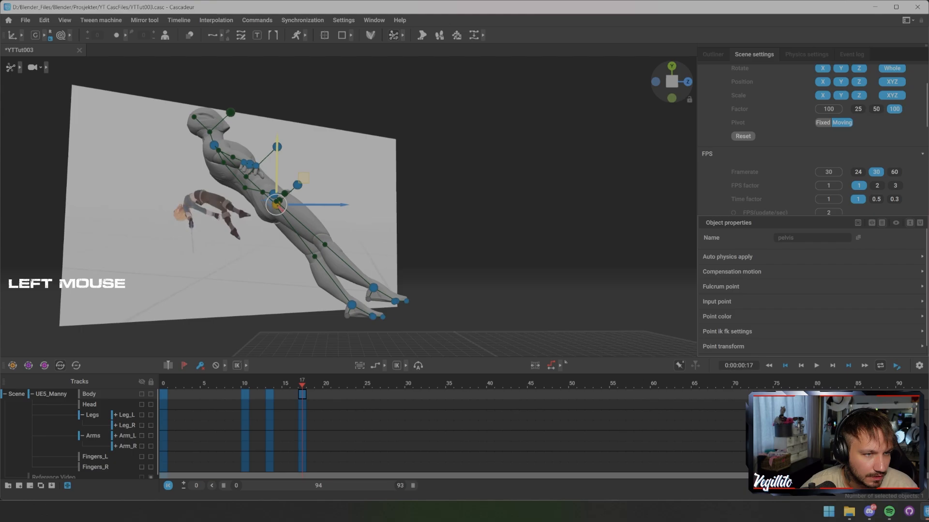
{"action": "left_click_drag", "start_coordinate": [276, 205], "coordinate": [302, 154]}
{"action": "middle_click_drag", "start_coordinate": [303, 154], "coordinate": [302, 114], "text": "alt"}
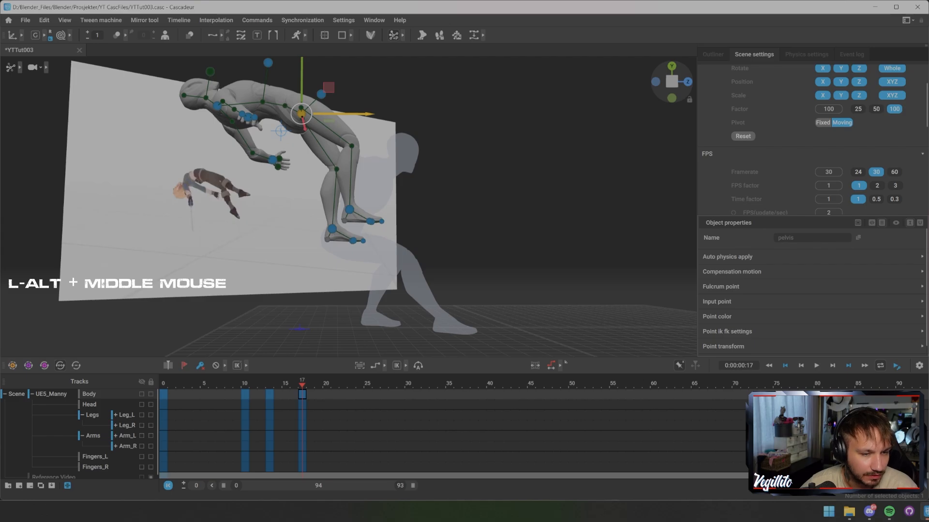
Reposition the left foot below the hips and rotate it so the toes point downward at frame 17
{"action": "left_click", "coordinate": [332, 229]}
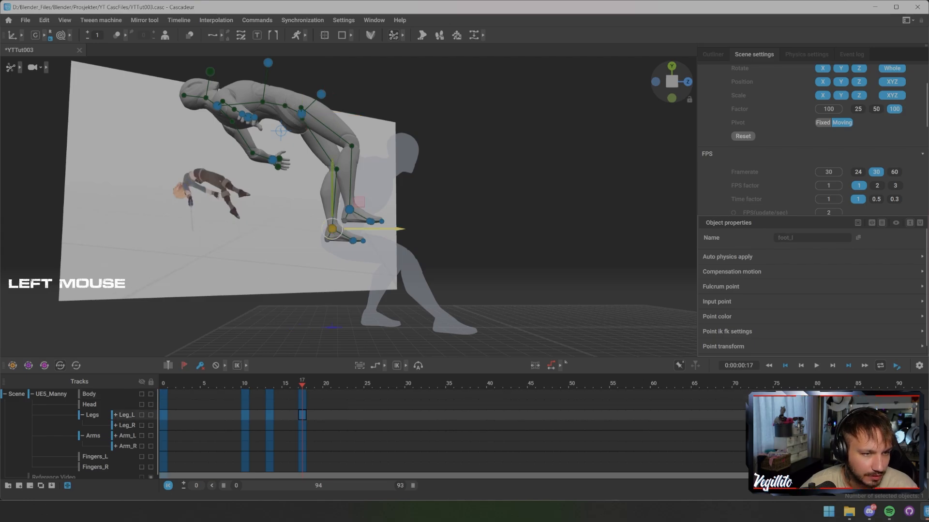
{"action": "left_click_drag", "start_coordinate": [331, 228], "coordinate": [360, 256]}
{"action": "key", "text": "e"}
{"action": "key", "text": "shift+z"}
{"action": "left_click", "coordinate": [352, 228]}
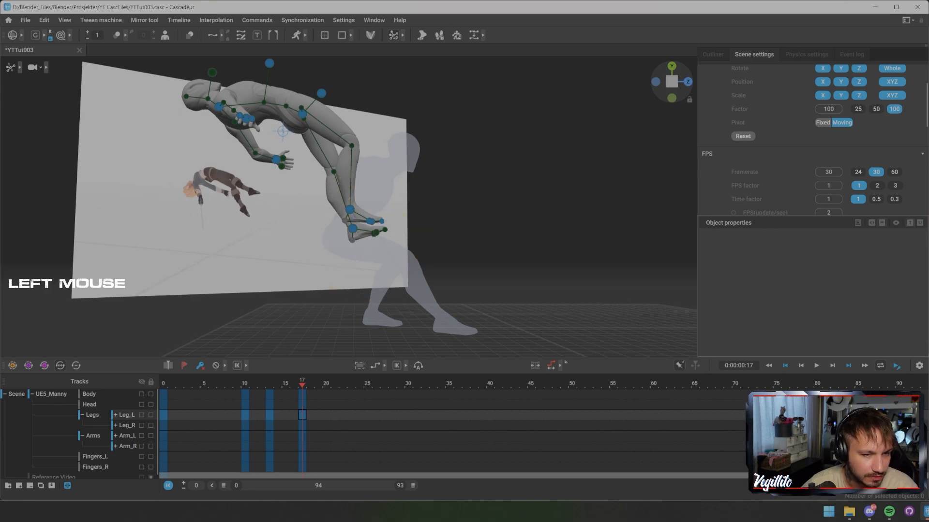
{"action": "left_click_drag", "start_coordinate": [402, 216], "coordinate": [393, 240]}
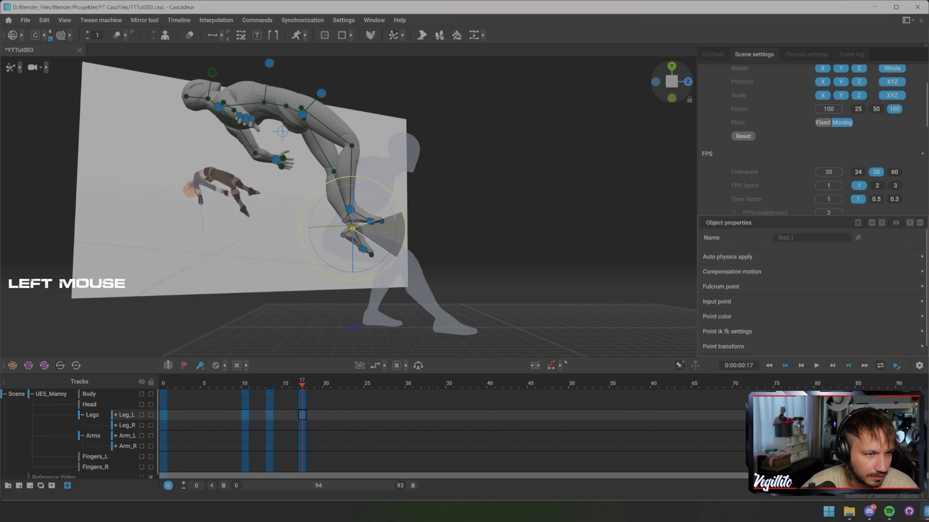
{"action": "mouse_move", "coordinate": [396, 256]}
{"action": "left_mouse_down", "text": "alt"}
{"action": "mouse_move", "coordinate": [426, 257]}
{"action": "mouse_move", "coordinate": [397, 249]}
{"action": "left_mouse_up", "text": "alt"}
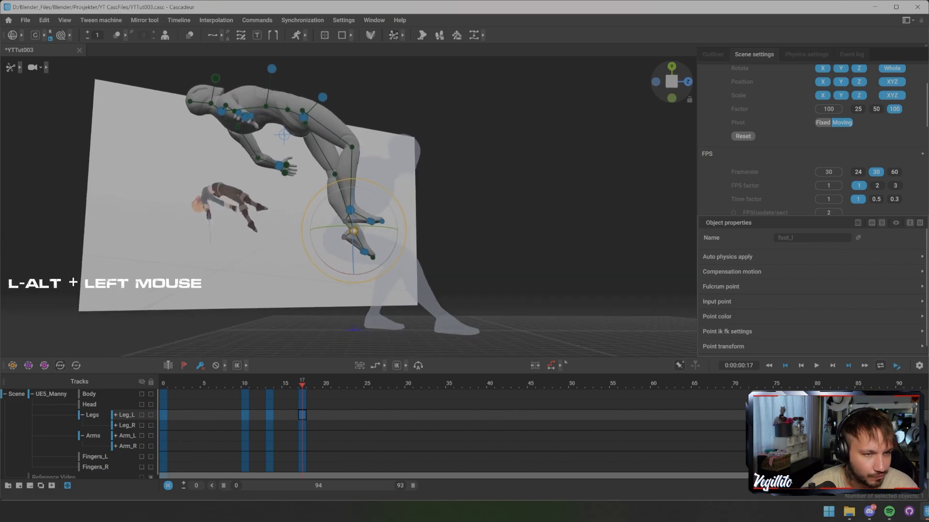
{"action": "left_click", "coordinate": [435, 242]}
Move the right foot up and away from the left one, and rotate its toes downward
{"action": "left_click", "coordinate": [350, 210]}
{"action": "key", "text": "e"}
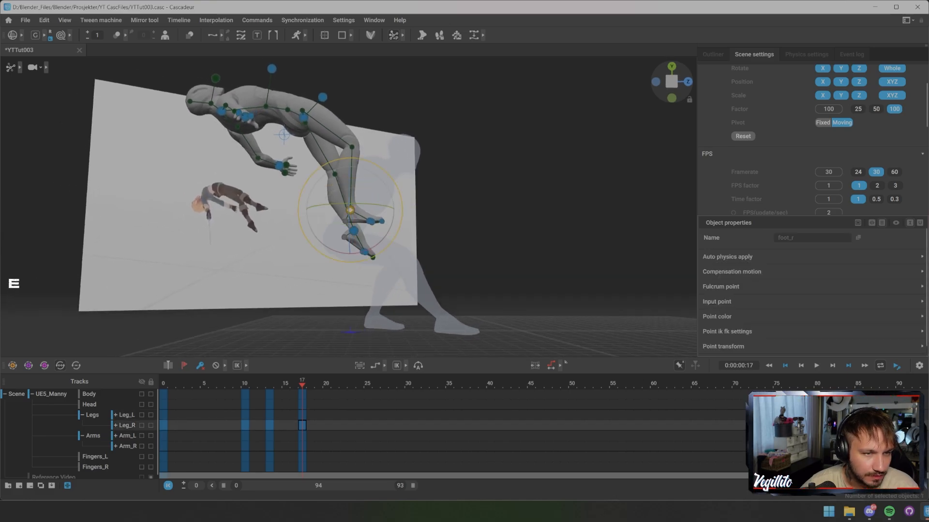
{"action": "left_click_drag", "start_coordinate": [350, 210], "coordinate": [387, 196]}
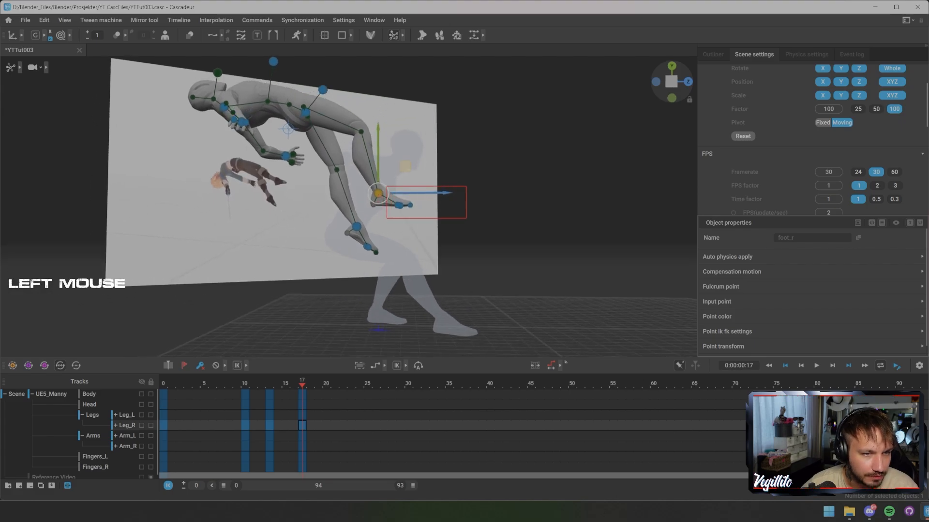
{"action": "key", "text": "e"}
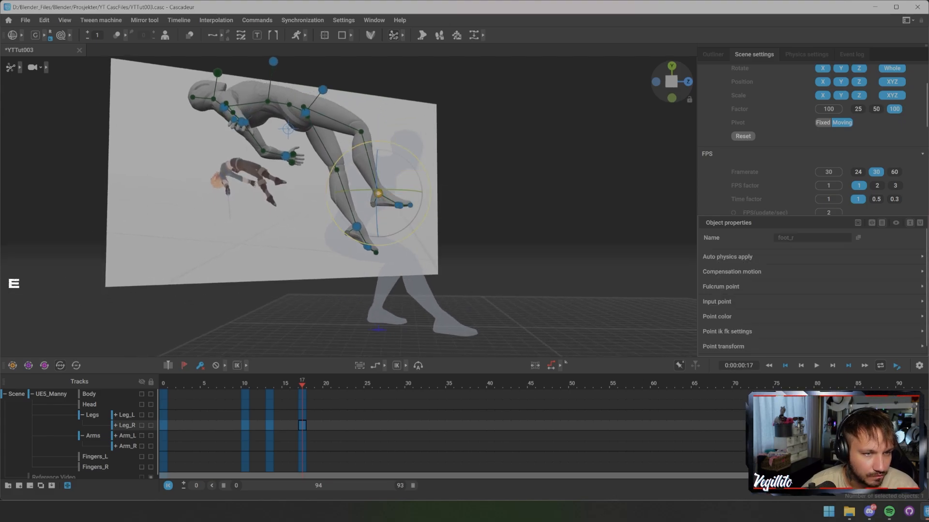
{"action": "left_click_drag", "start_coordinate": [426, 173], "coordinate": [397, 222]}
{"action": "key", "text": "shift+z"}
{"action": "left_click", "coordinate": [426, 214]}
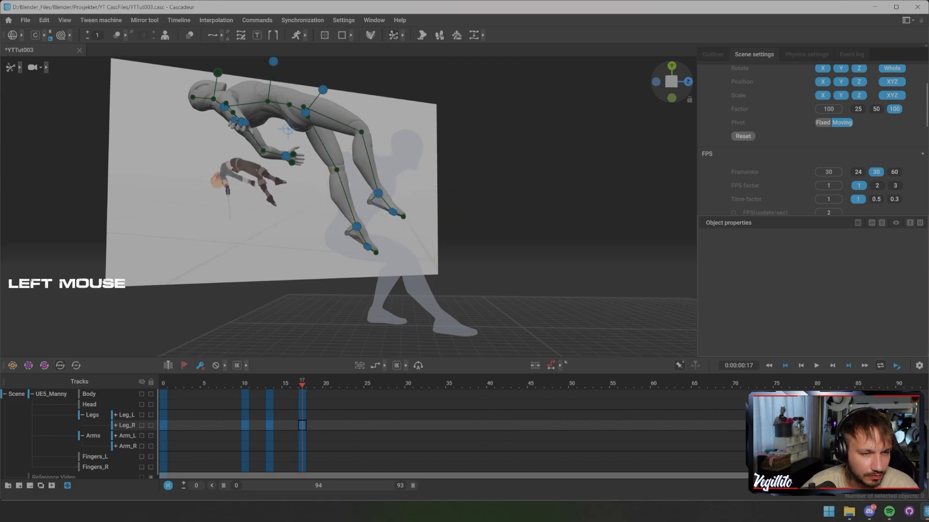
Shift the head direction controller sideways to turn the head like the reference fighter's at frame 17
{"action": "middle_click_drag", "start_coordinate": [426, 214], "coordinate": [454, 234], "text": "alt"}
{"action": "left_click_drag", "start_coordinate": [455, 234], "coordinate": [436, 236], "text": "alt"}
{"action": "left_click", "coordinate": [225, 86]}
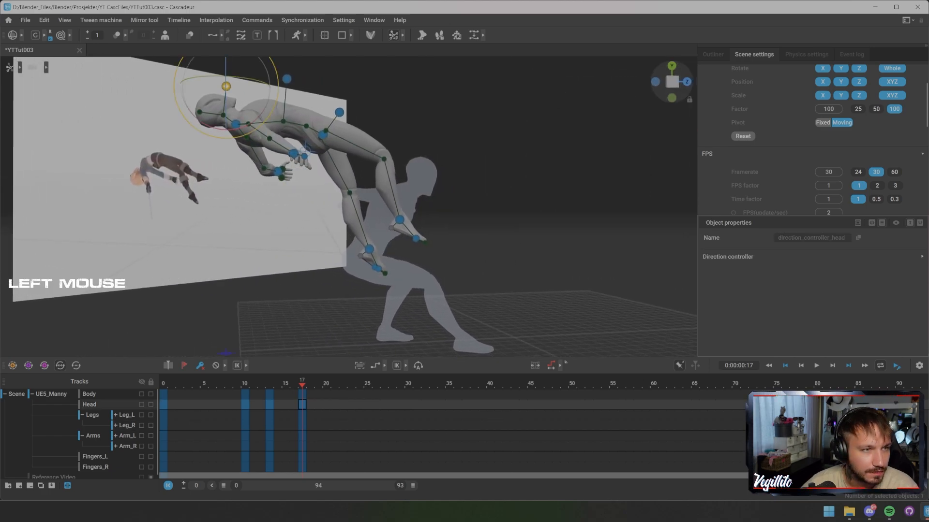
{"action": "left_click_drag", "start_coordinate": [225, 87], "coordinate": [387, 138]}
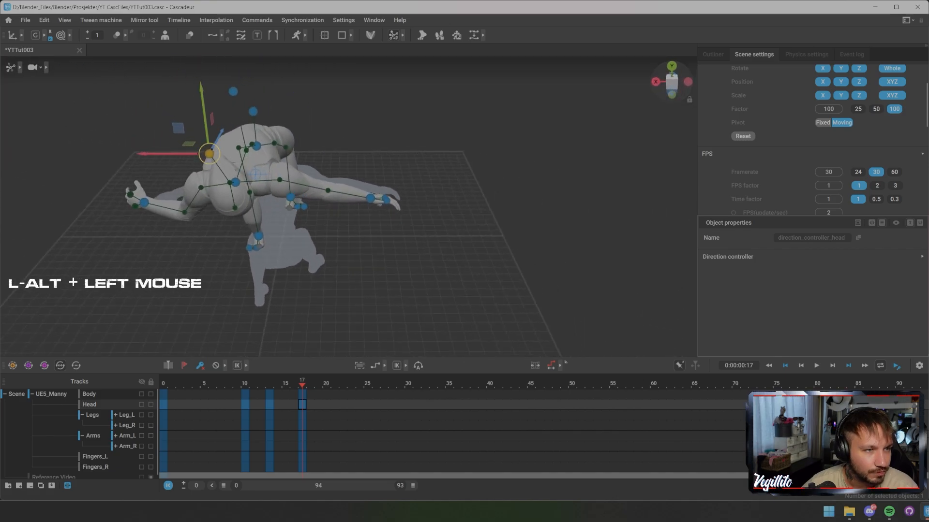
{"action": "left_click_drag", "start_coordinate": [176, 154], "coordinate": [100, 127]}
{"action": "middle_click_drag", "start_coordinate": [100, 127], "coordinate": [107, 97], "text": "alt"}
{"action": "left_click_drag", "start_coordinate": [107, 97], "coordinate": [97, 94], "text": "alt"}
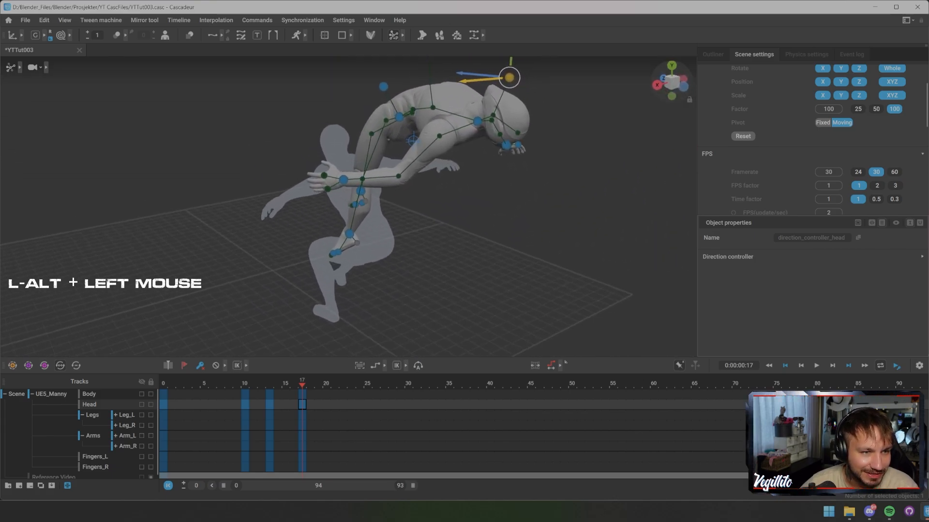
Reposition the left hand to extend the left arm outward from the airborne body at frame 17
{"action": "left_click", "coordinate": [343, 180]}
{"action": "left_click_drag", "start_coordinate": [343, 179], "coordinate": [323, 178], "text": "alt"}
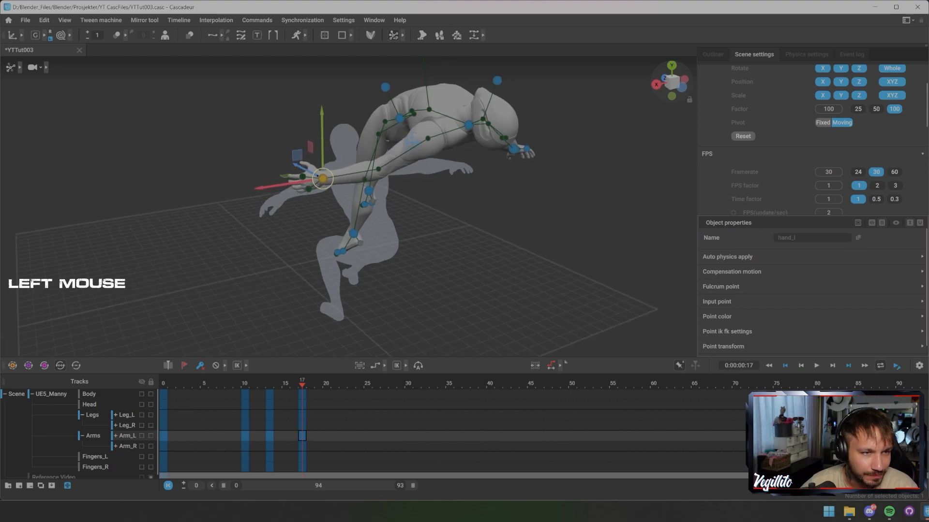
{"action": "left_click_drag", "start_coordinate": [323, 178], "coordinate": [395, 179], "text": "alt"}
{"action": "left_click_drag", "start_coordinate": [451, 165], "coordinate": [629, 179]}
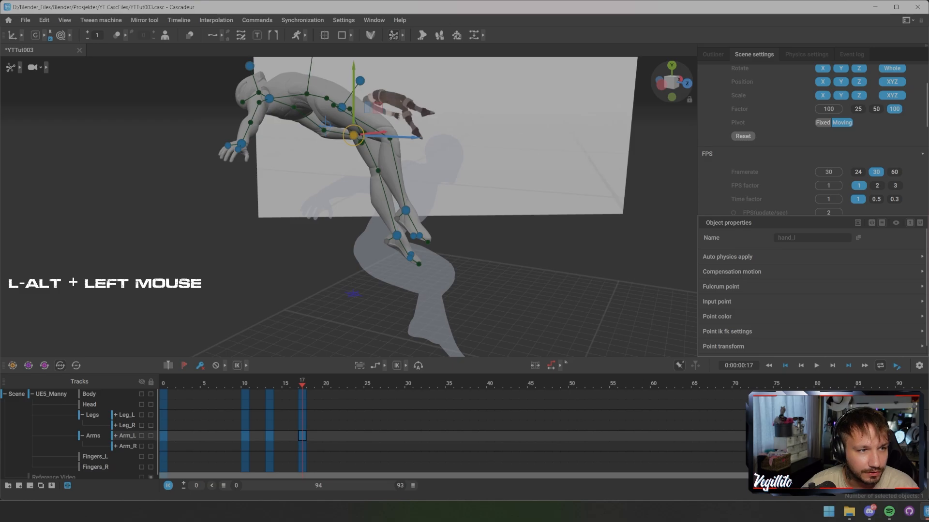
{"action": "middle_click_drag", "start_coordinate": [483, 179], "coordinate": [450, 185], "text": "alt"}
{"action": "left_click_drag", "start_coordinate": [449, 186], "coordinate": [426, 186], "text": "alt"}
{"action": "middle_click_drag", "start_coordinate": [426, 186], "coordinate": [534, 213], "text": "alt"}
{"action": "left_click_drag", "start_coordinate": [535, 213], "coordinate": [660, 208], "text": "alt"}
{"action": "scroll", "coordinate": [339, 203], "scroll_direction": "up", "scroll_amount": 3}
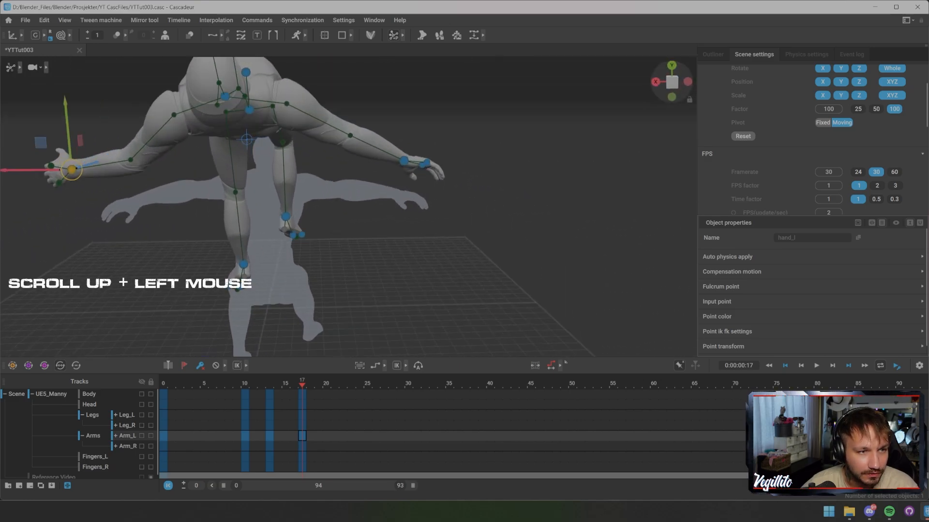
Rotate the right hand at the wrist so its fingers point downward at frame 17
{"action": "middle_click_drag", "start_coordinate": [339, 203], "coordinate": [309, 218], "text": "alt"}
{"action": "left_click", "coordinate": [377, 178]}
{"action": "key", "text": "e"}
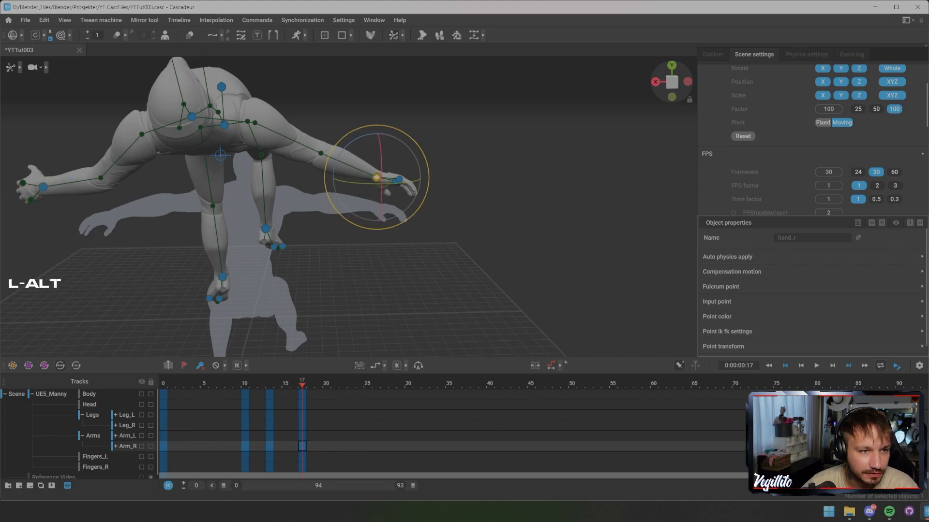
{"action": "left_click_drag", "start_coordinate": [387, 186], "coordinate": [258, 191], "text": "alt"}
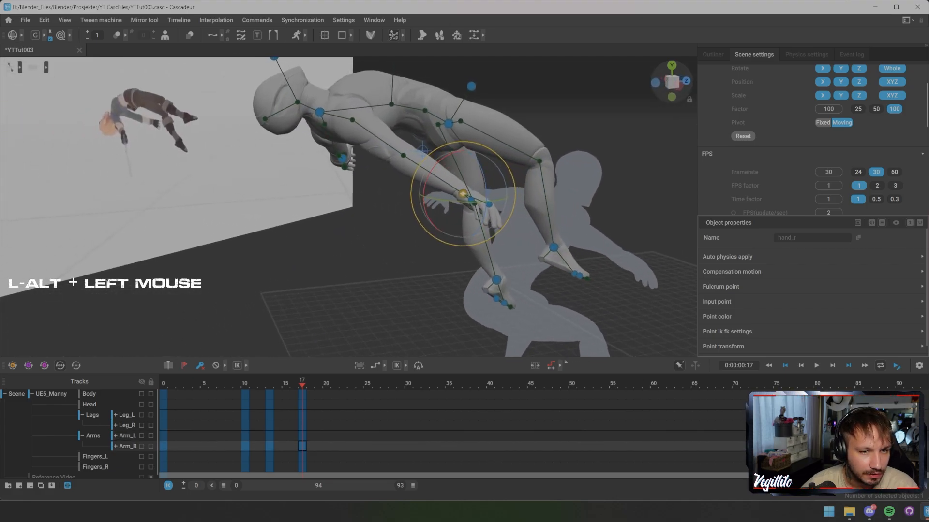
{"action": "left_click_drag", "start_coordinate": [428, 176], "coordinate": [463, 237]}
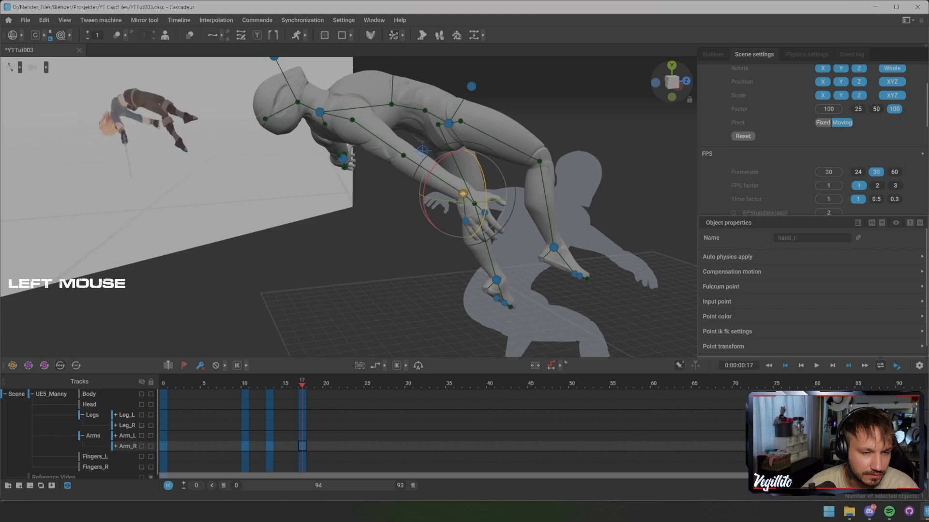
{"action": "left_click", "coordinate": [532, 218]}
Rotate the left hand at the wrist to suit the airborne pose at frame 17
{"action": "left_click_drag", "start_coordinate": [532, 218], "coordinate": [411, 218], "text": "alt"}
{"action": "scroll", "coordinate": [435, 208], "scroll_direction": "down", "scroll_amount": 3}
{"action": "middle_click_drag", "start_coordinate": [484, 208], "coordinate": [363, 208], "text": "alt"}
{"action": "left_click_drag", "start_coordinate": [363, 208], "coordinate": [271, 208], "text": "alt"}
{"action": "left_click", "coordinate": [472, 204]}
{"action": "key", "text": "e"}
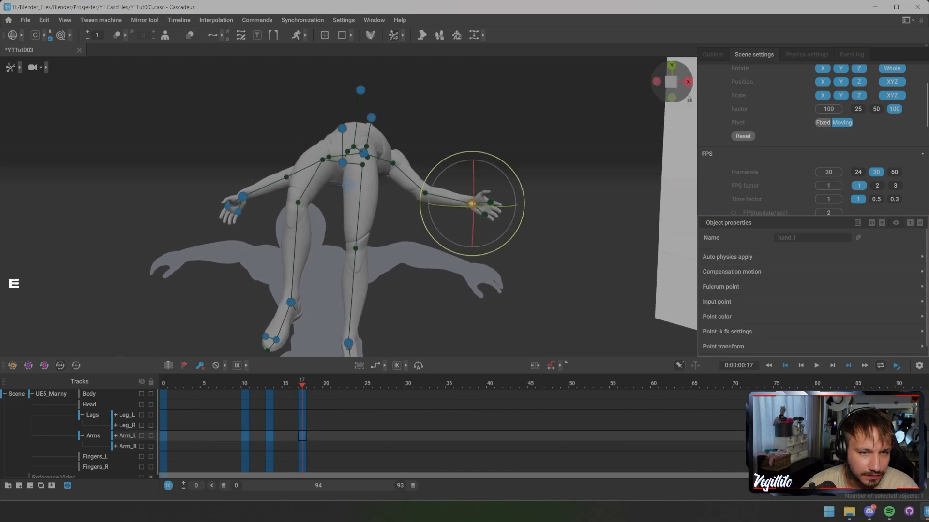
{"action": "left_click_drag", "start_coordinate": [472, 204], "coordinate": [145, 203], "text": "alt"}
{"action": "left_click", "coordinate": [527, 203]}
{"action": "scroll", "coordinate": [348, 207], "scroll_direction": "down", "scroll_amount": 3}
{"action": "left_click_drag", "start_coordinate": [348, 206], "coordinate": [402, 207], "text": "alt"}
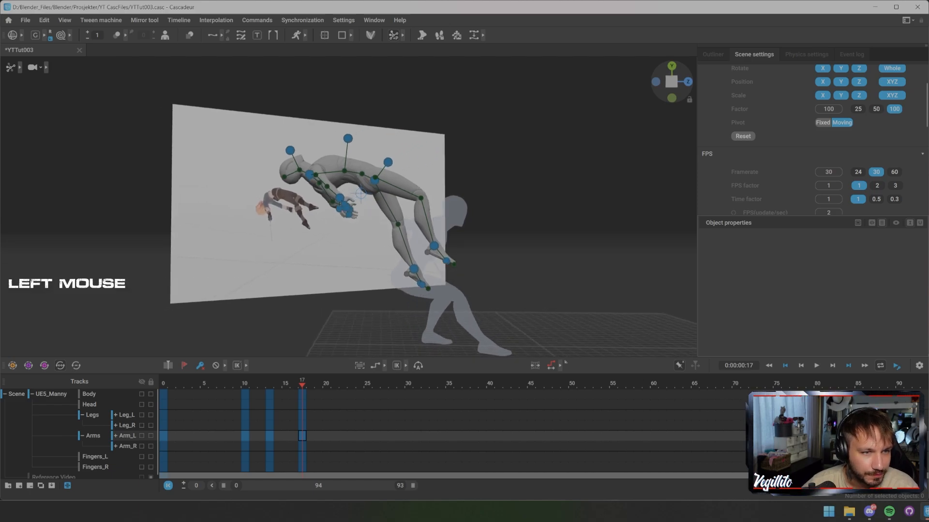
Move the neck and both hand controllers together slightly downward to refine the arched upper body at frame 17
{"action": "left_click", "coordinate": [374, 181]}
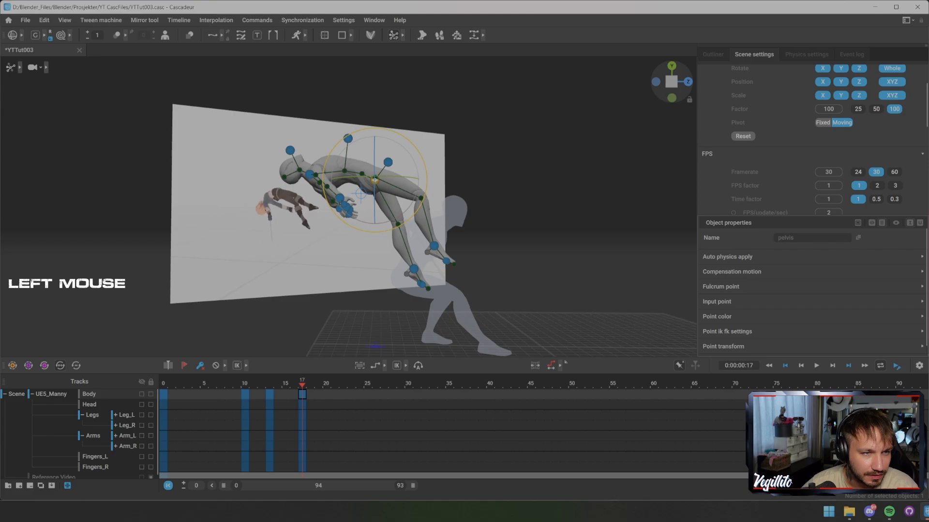
{"action": "left_click", "coordinate": [309, 174]}
{"action": "left_click", "coordinate": [340, 198], "text": "shift"}
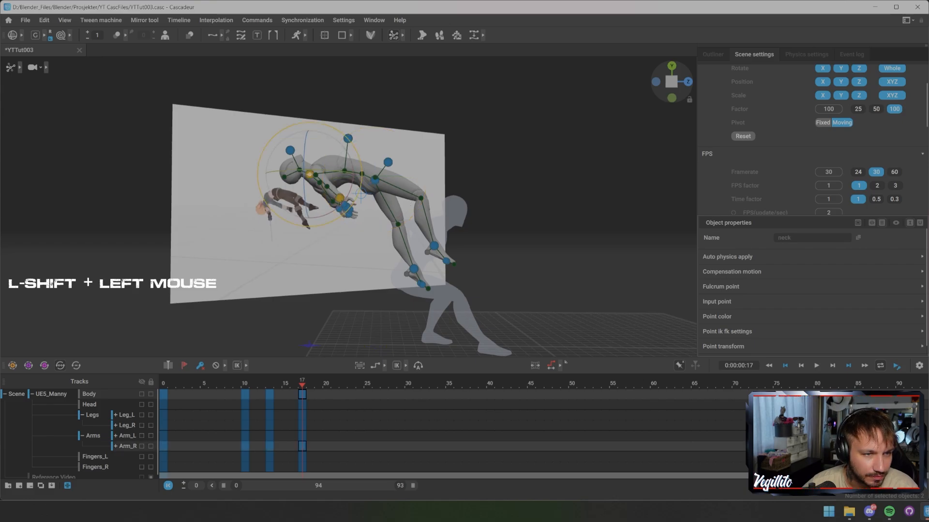
{"action": "left_click_drag", "start_coordinate": [339, 198], "coordinate": [402, 199], "text": "alt"}
{"action": "left_click", "coordinate": [300, 201], "text": "shift"}
{"action": "left_click_drag", "start_coordinate": [301, 201], "coordinate": [271, 202], "text": "alt"}
{"action": "key", "text": "w"}
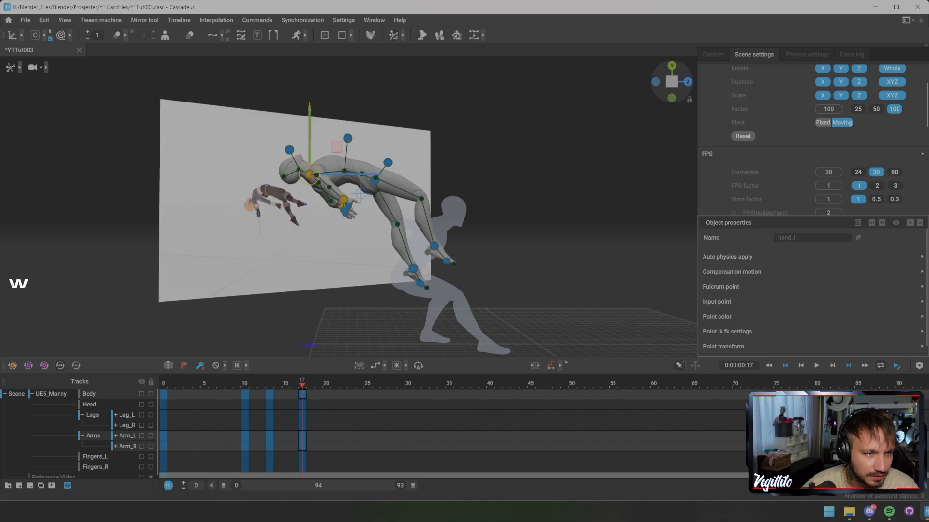
{"action": "left_click_drag", "start_coordinate": [309, 174], "coordinate": [310, 178]}
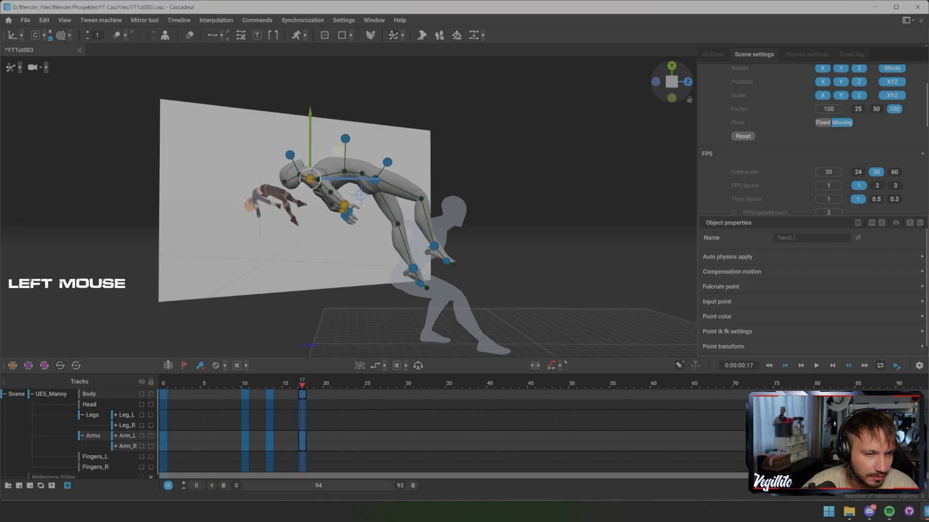
{"action": "left_click", "coordinate": [337, 152]}
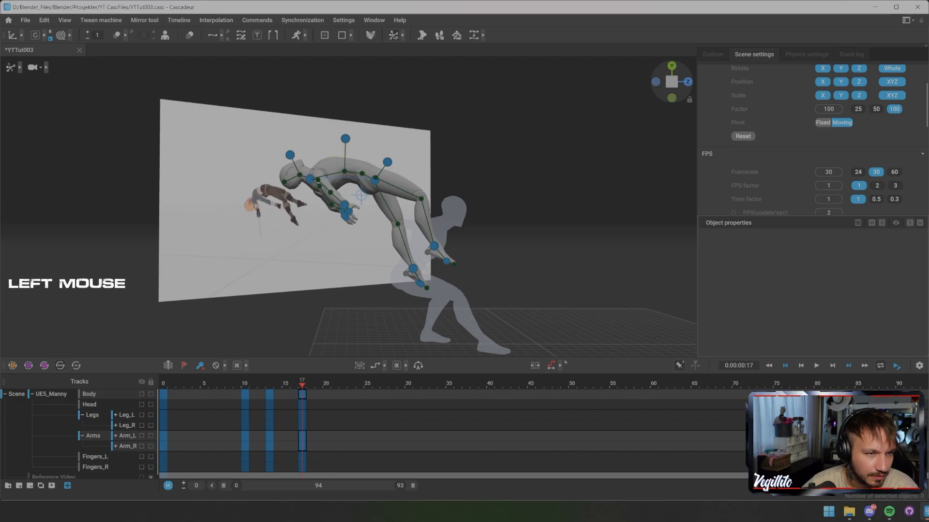
At frame 17, move the head's direction controller slightly outward to adjust the head's tilt
{"action": "left_click", "coordinate": [300, 175]}
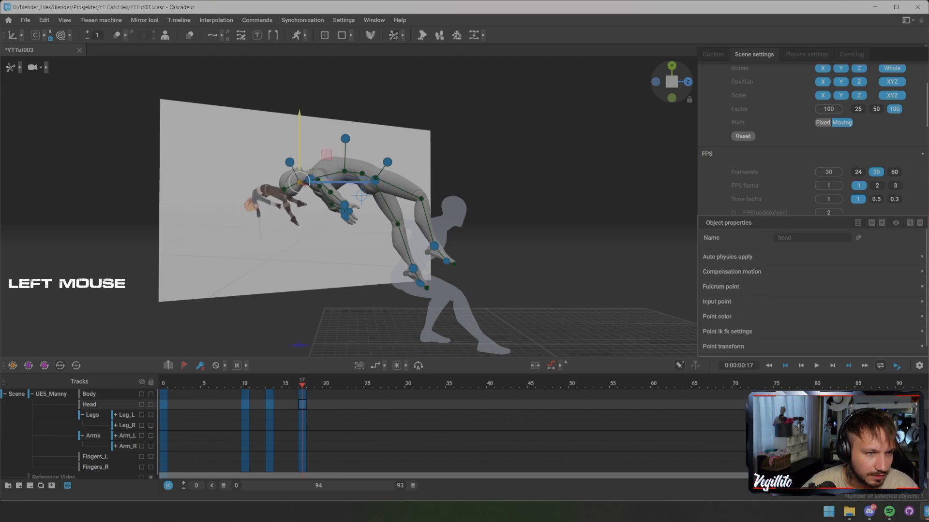
{"action": "left_click", "coordinate": [290, 160]}
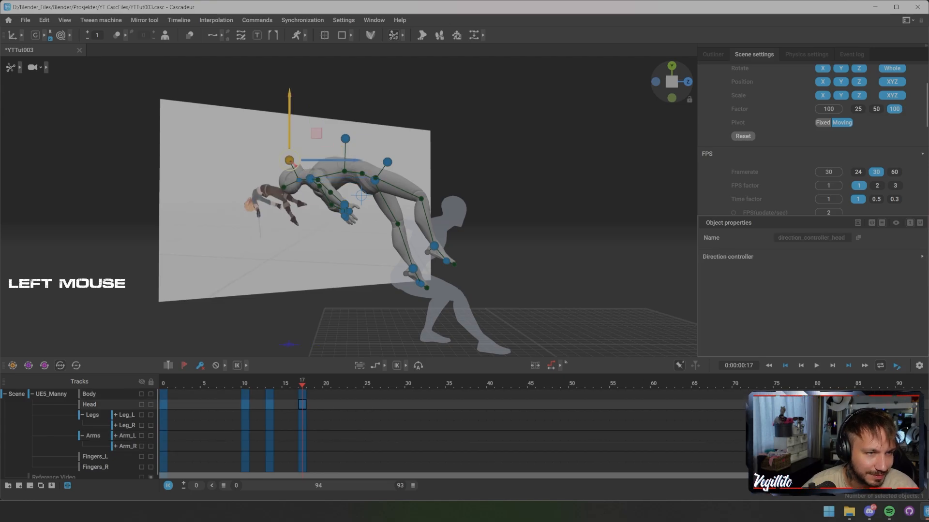
{"action": "left_click_drag", "start_coordinate": [290, 160], "coordinate": [283, 165]}
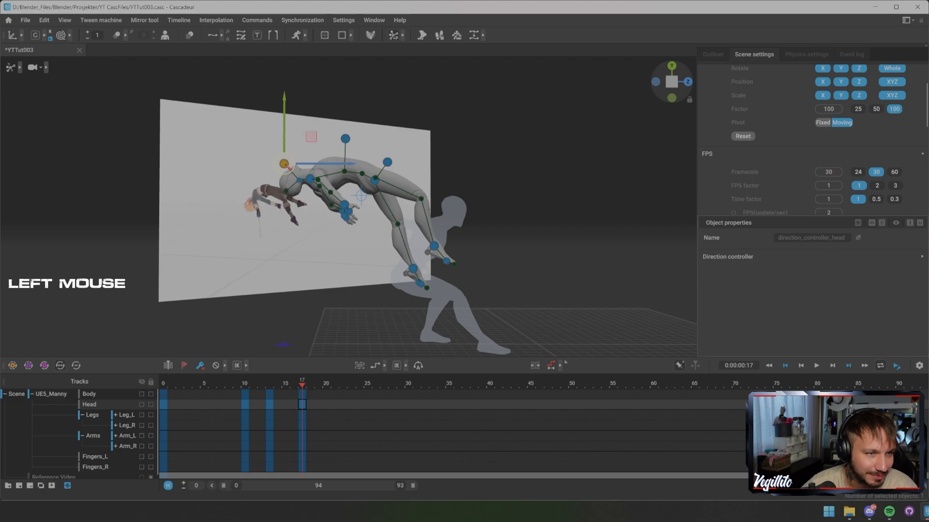
{"action": "left_click", "coordinate": [378, 129]}
{"action": "left_click_drag", "start_coordinate": [378, 129], "coordinate": [411, 120], "text": "alt"}
{"action": "key", "text": "s"}
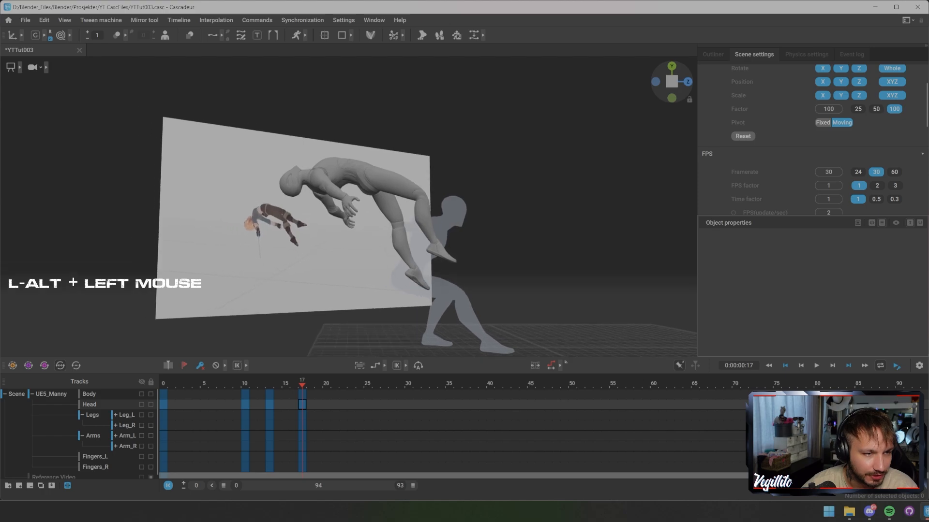
Add a keyframe at frame 21 on all of the character's body, head, leg, arm and finger tracks
{"action": "left_click_drag", "start_coordinate": [302, 383], "coordinate": [335, 384]}
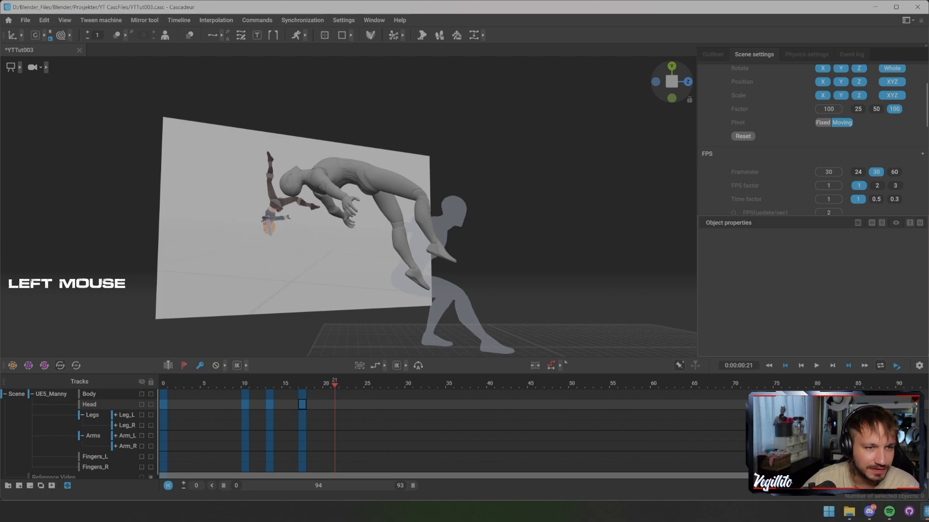
{"action": "key", "text": "alt"}
{"action": "left_click_drag", "start_coordinate": [334, 393], "coordinate": [334, 468]}
{"action": "key", "text": "f"}
{"action": "middle_click_drag", "start_coordinate": [432, 215], "coordinate": [438, 264], "text": "alt"}
{"action": "left_click_drag", "start_coordinate": [438, 264], "coordinate": [426, 281], "text": "alt"}
{"action": "key", "text": "s"}
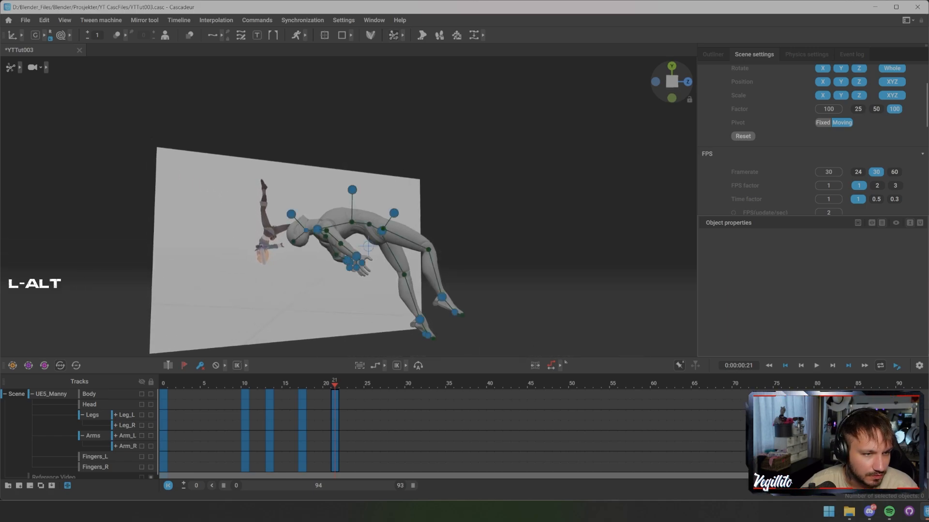
At frame 21, rotate the whole body around its center of mass into an upside-down position matching the reference video
{"action": "left_click", "coordinate": [368, 247]}
{"action": "left_click_drag", "start_coordinate": [367, 247], "coordinate": [369, 246], "text": "alt"}
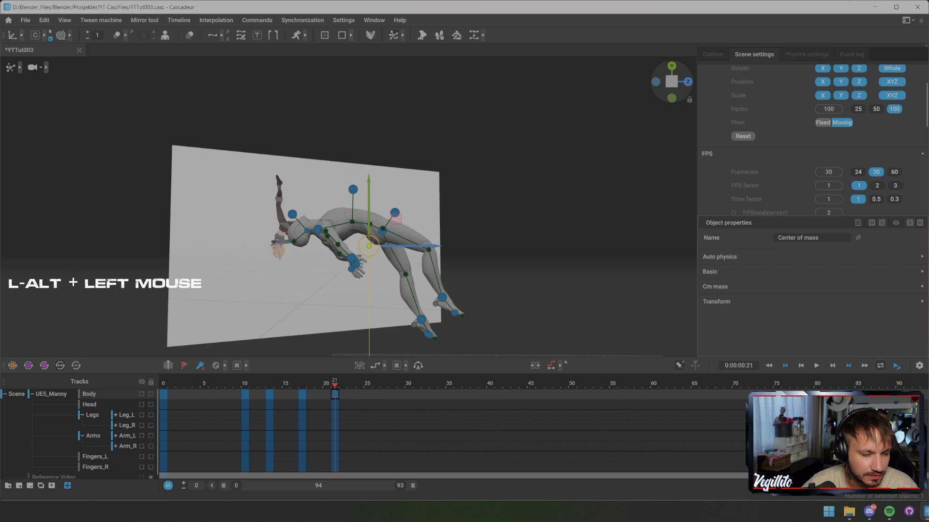
{"action": "middle_click_drag", "start_coordinate": [369, 246], "coordinate": [336, 248], "text": "alt"}
{"action": "right_click_drag", "start_coordinate": [336, 248], "coordinate": [347, 247], "text": "alt"}
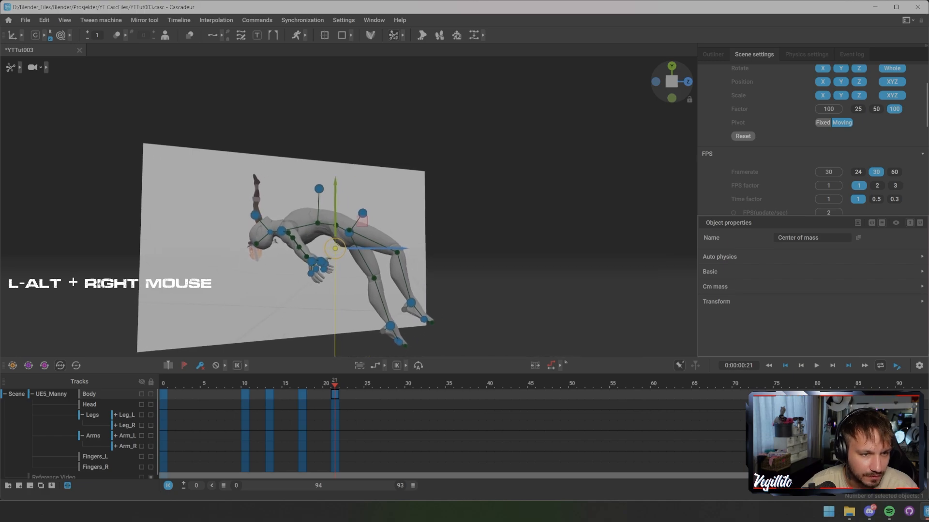
{"action": "left_click_drag", "start_coordinate": [346, 248], "coordinate": [335, 270], "text": "alt"}
{"action": "left_click", "coordinate": [334, 248], "text": "ctrl"}
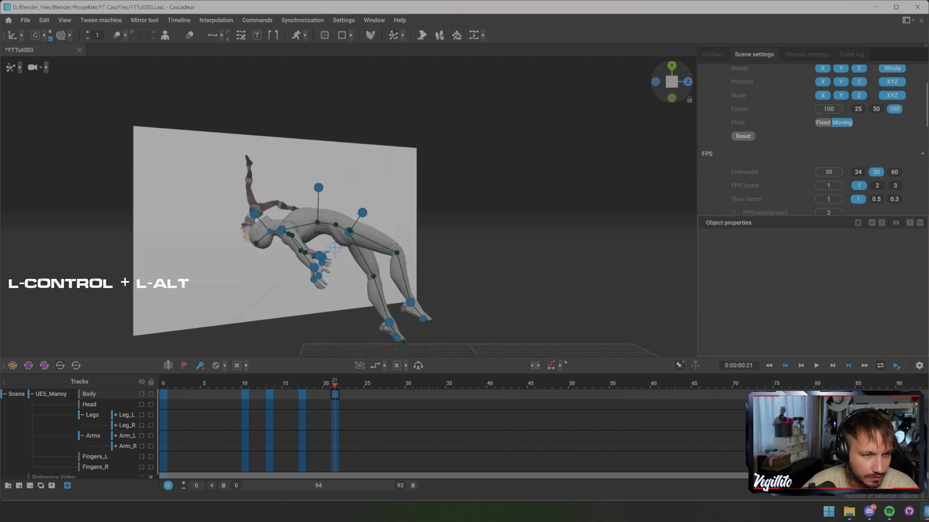
{"action": "mouse_move", "coordinate": [335, 248]}
{"action": "left_mouse_down", "text": "alt"}
{"action": "mouse_move", "coordinate": [313, 248]}
{"action": "mouse_move", "coordinate": [354, 248]}
{"action": "mouse_move", "coordinate": [334, 248]}
{"action": "left_mouse_up", "text": "alt"}
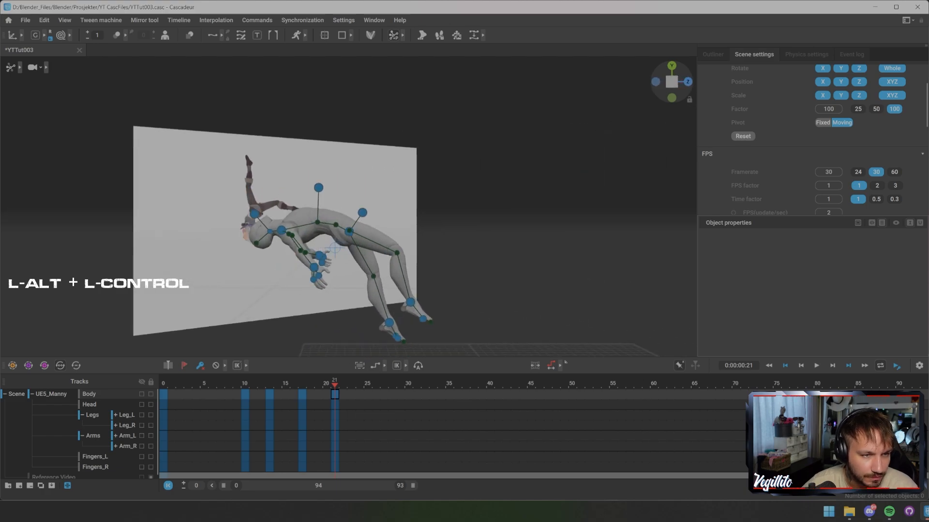
{"action": "left_click", "coordinate": [335, 247]}
{"action": "key", "text": "e"}
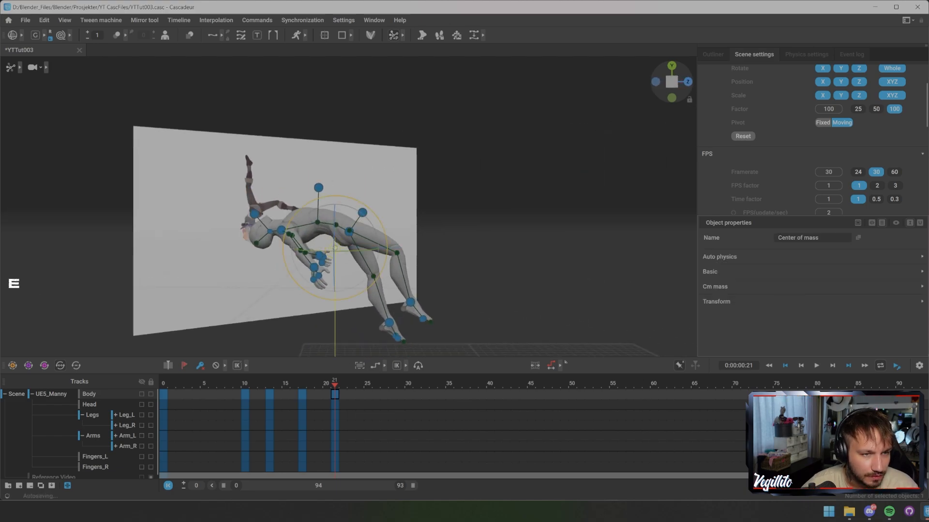
{"action": "left_click_drag", "start_coordinate": [359, 202], "coordinate": [300, 209]}
{"action": "left_click", "coordinate": [299, 209]}
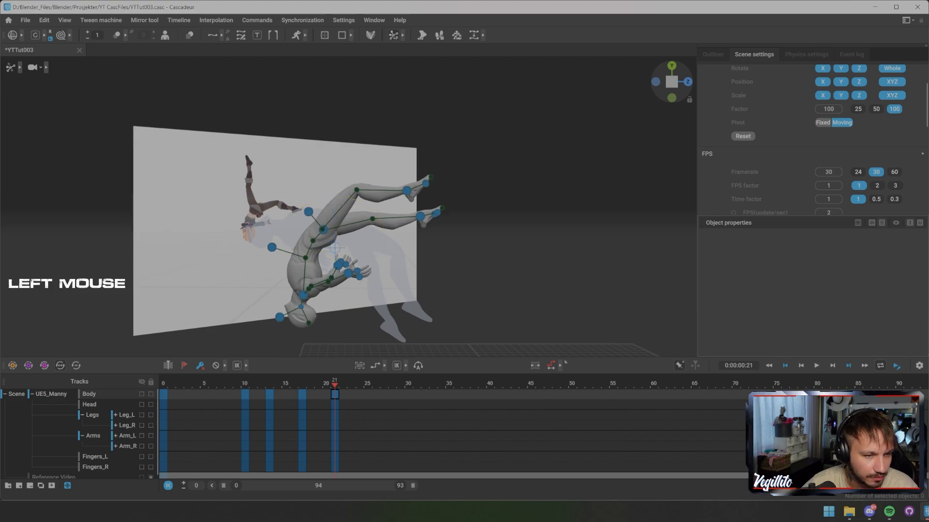
Release the head point to AutoPosing and raise the head's direction controller slightly
{"action": "left_click", "coordinate": [299, 306]}
{"action": "key", "text": "shift+z"}
{"action": "left_click", "coordinate": [277, 317]}
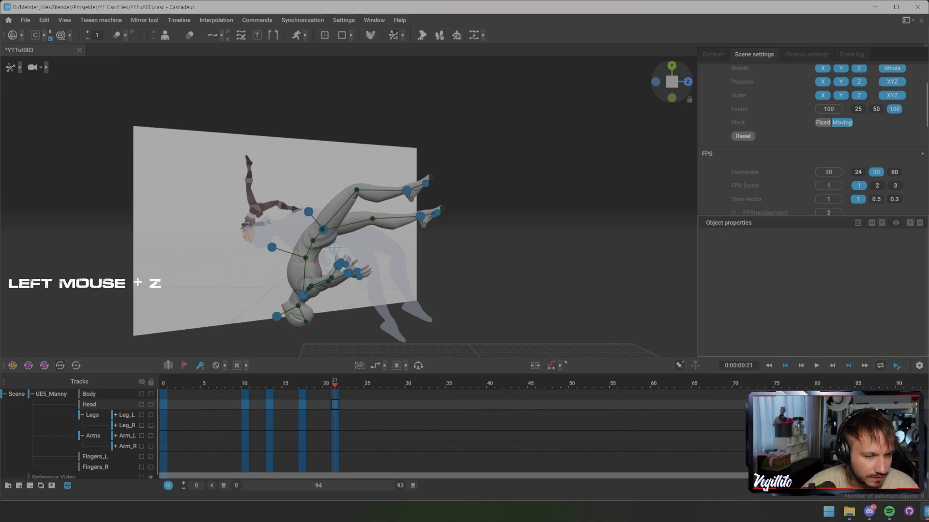
{"action": "left_click_drag", "start_coordinate": [277, 317], "coordinate": [273, 306]}
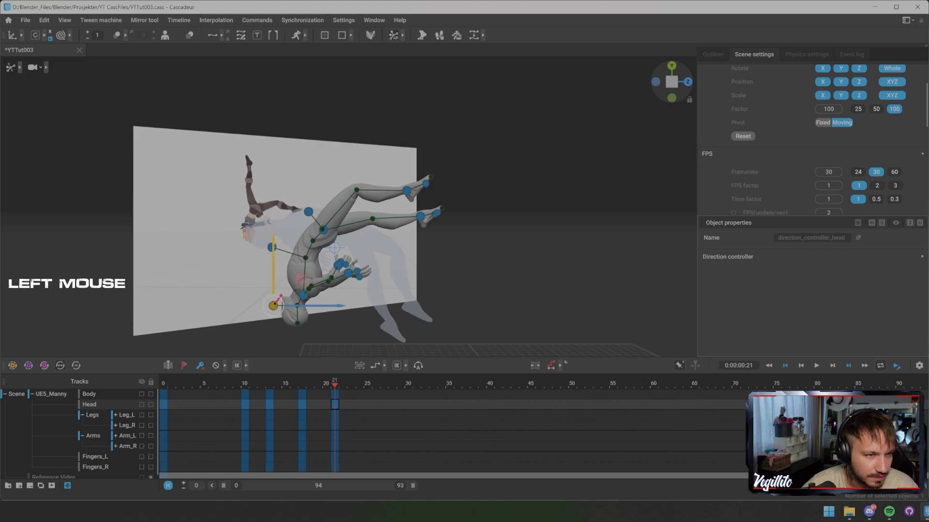
Move the right foot above the pelvis so the leg points straight up, and adjust the foot's rotation
{"action": "left_click", "coordinate": [407, 192]}
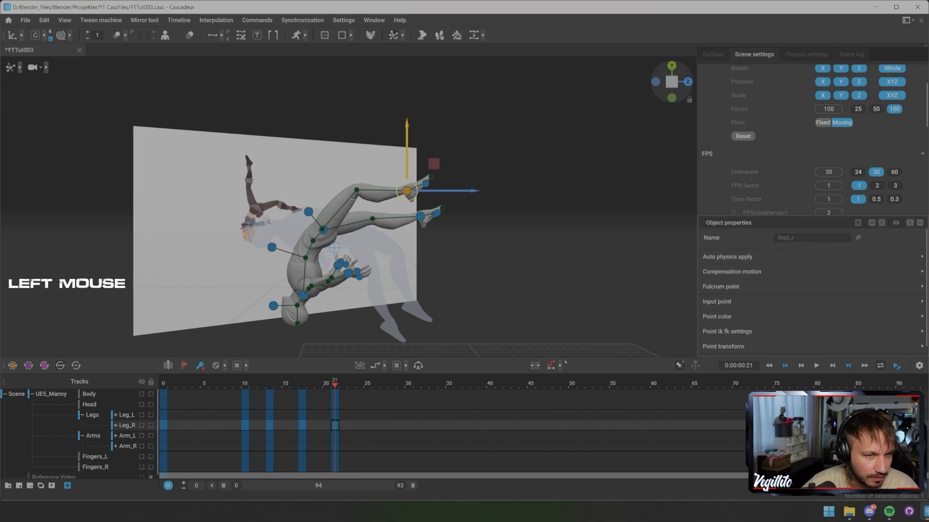
{"action": "left_click_drag", "start_coordinate": [407, 191], "coordinate": [327, 130]}
{"action": "key", "text": "w"}
{"action": "key", "text": "e"}
{"action": "left_click_drag", "start_coordinate": [280, 109], "coordinate": [279, 109]}
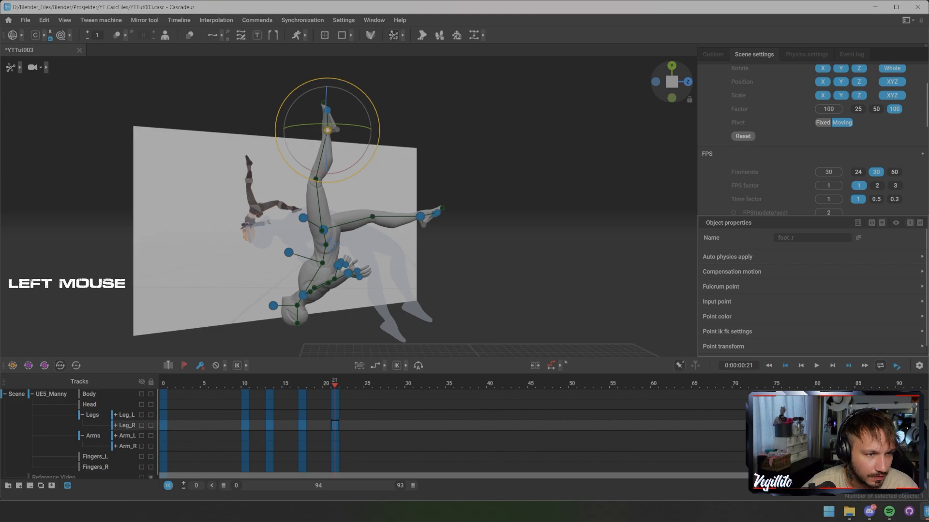
Check the reference around frame 22, and pull the left foot in toward the body to bend the knee at frame 21
{"action": "left_click_drag", "start_coordinate": [280, 110], "coordinate": [317, 109], "text": "alt"}
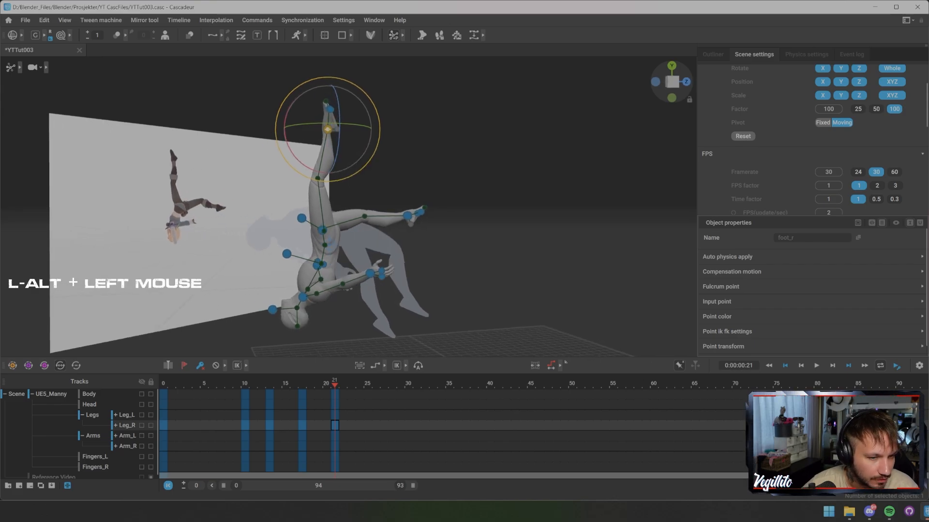
{"action": "mouse_move", "coordinate": [334, 384]}
{"action": "left_mouse_down"}
{"action": "mouse_move", "coordinate": [294, 384]}
{"action": "mouse_move", "coordinate": [342, 385]}
{"action": "left_mouse_up"}
{"action": "left_click_drag", "start_coordinate": [348, 208], "coordinate": [290, 208], "text": "alt"}
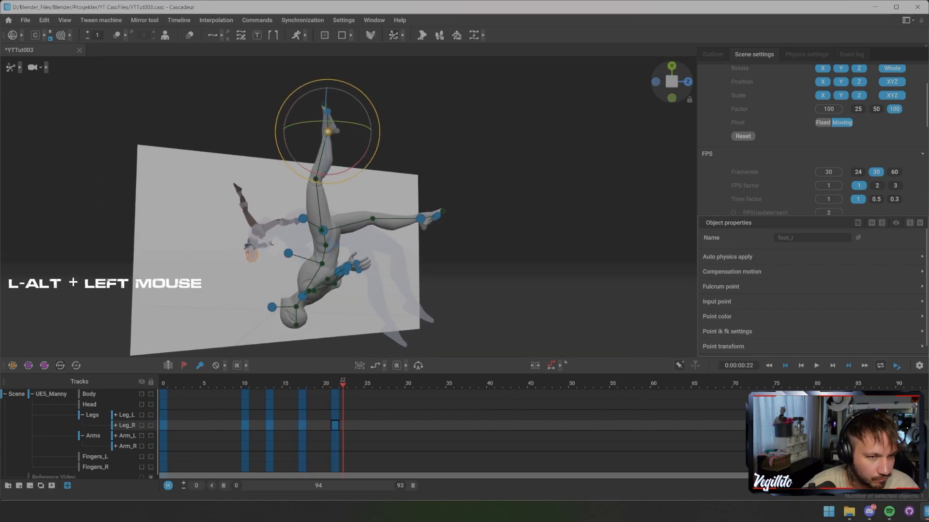
{"action": "left_click", "coordinate": [421, 218]}
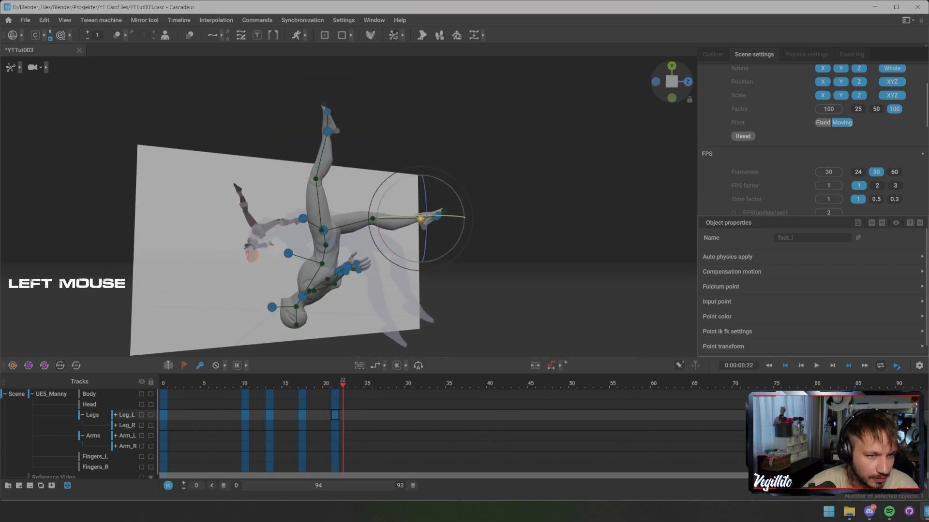
{"action": "key", "text": "w"}
{"action": "left_click_drag", "start_coordinate": [421, 218], "coordinate": [649, 218]}
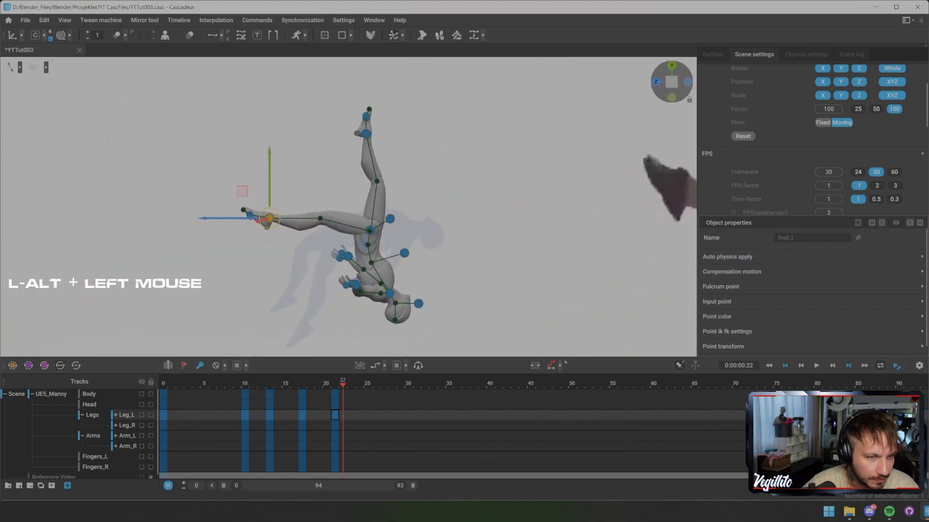
{"action": "left_click_drag", "start_coordinate": [269, 218], "coordinate": [334, 211]}
{"action": "key", "text": "a"}
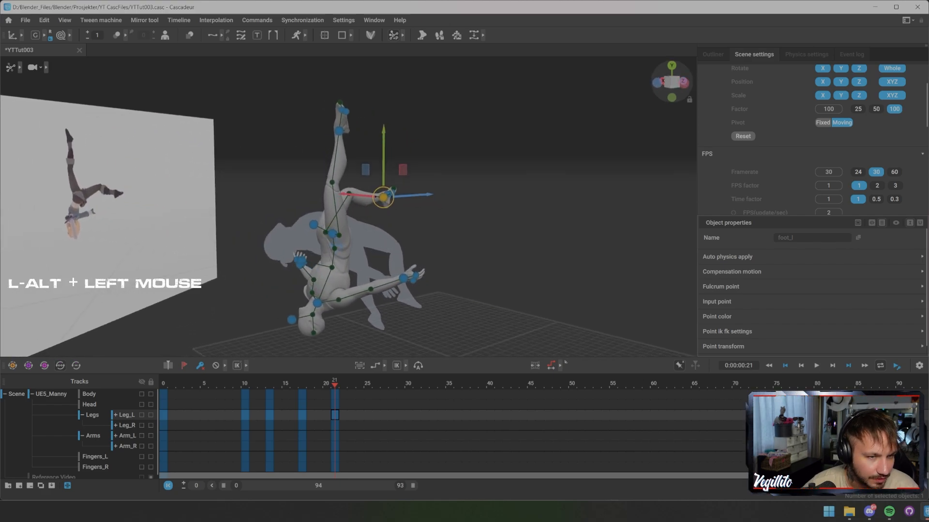
Release the pelvis point to AutoPosing and shift the raised right foot sideways along the X axis
{"action": "left_click", "coordinate": [333, 234]}
{"action": "key", "text": "shift+z"}
{"action": "left_click", "coordinate": [435, 208]}
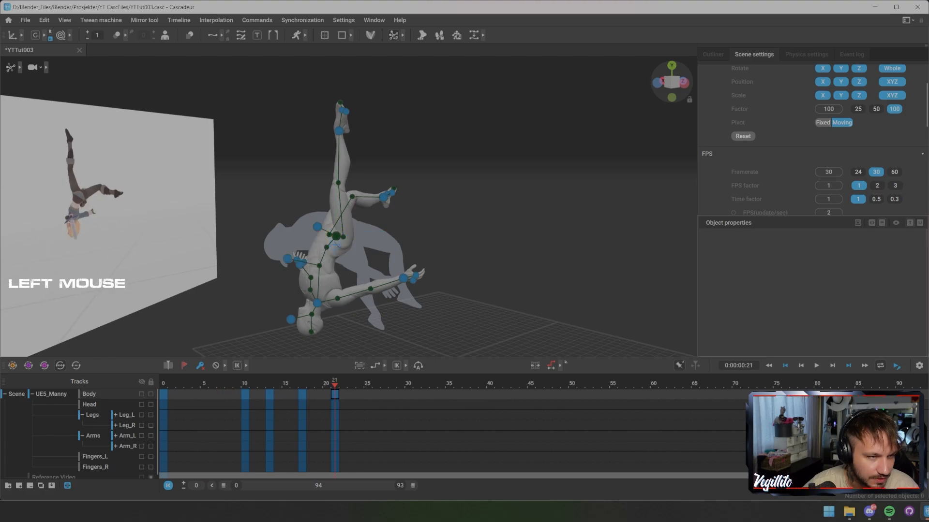
{"action": "left_click_drag", "start_coordinate": [435, 208], "coordinate": [257, 208], "text": "alt"}
{"action": "left_click", "coordinate": [350, 130]}
{"action": "left_click_drag", "start_coordinate": [387, 160], "coordinate": [406, 160], "text": "alt"}
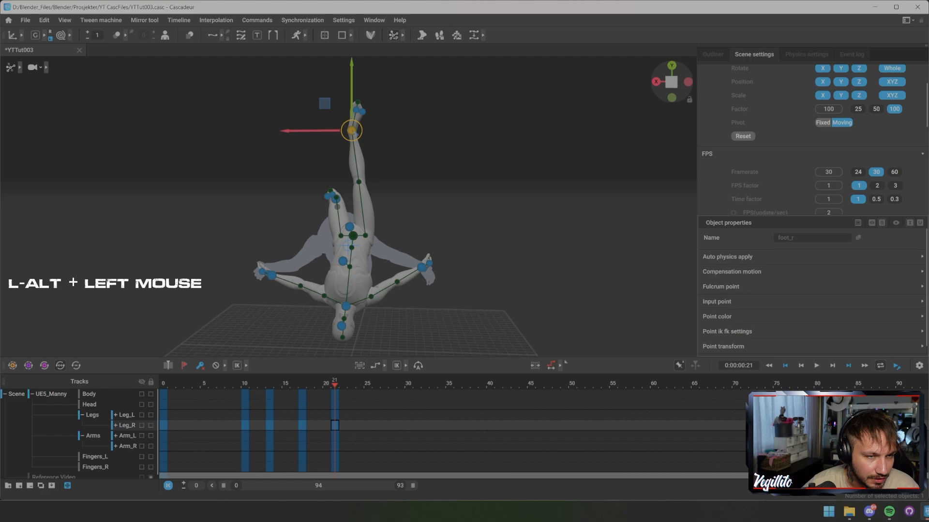
{"action": "left_click_drag", "start_coordinate": [319, 131], "coordinate": [335, 130]}
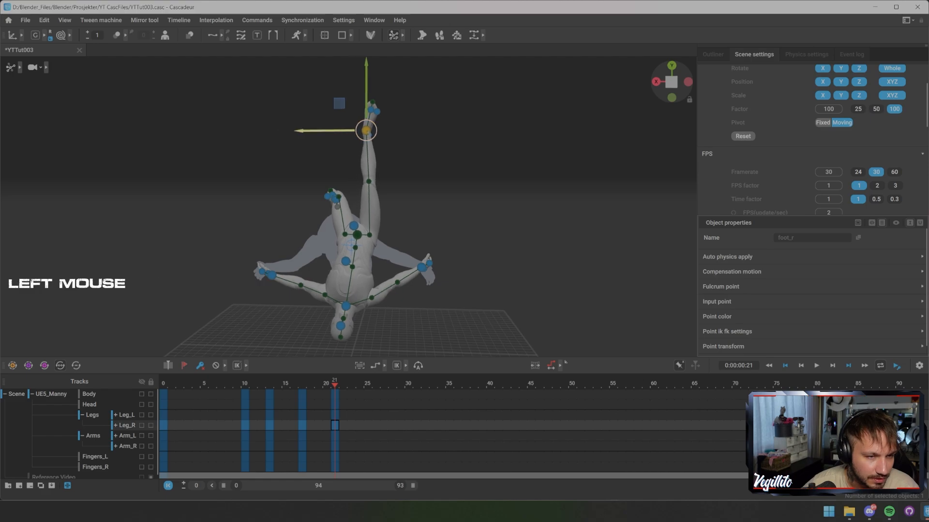
{"action": "left_click", "coordinate": [357, 234]}
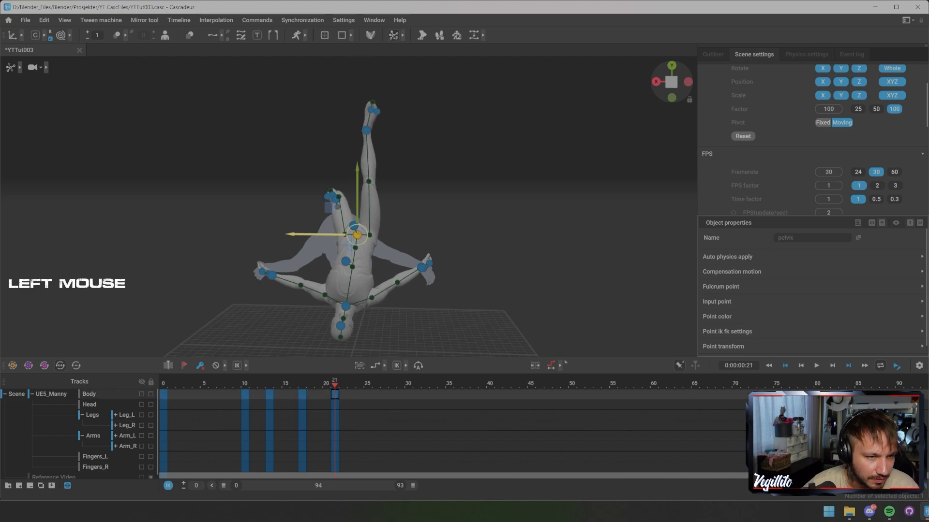
Adjust the rotation of the right and left hands in the frame 21 pose
{"action": "left_click_drag", "start_coordinate": [309, 234], "coordinate": [217, 231], "text": "alt"}
{"action": "left_click", "coordinate": [409, 272]}
{"action": "key", "text": "e"}
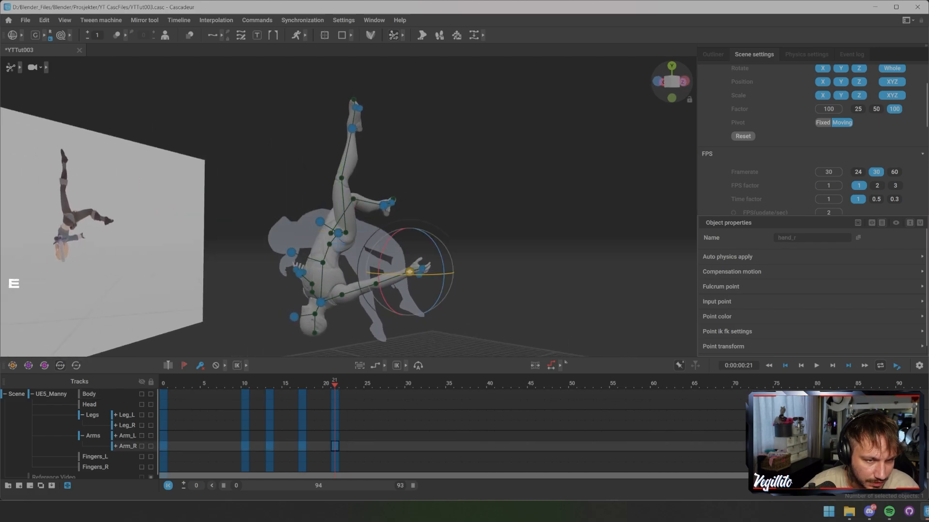
{"action": "left_click_drag", "start_coordinate": [445, 273], "coordinate": [290, 305], "text": "alt"}
{"action": "left_click", "coordinate": [455, 261]}
{"action": "left_click", "coordinate": [374, 269]}
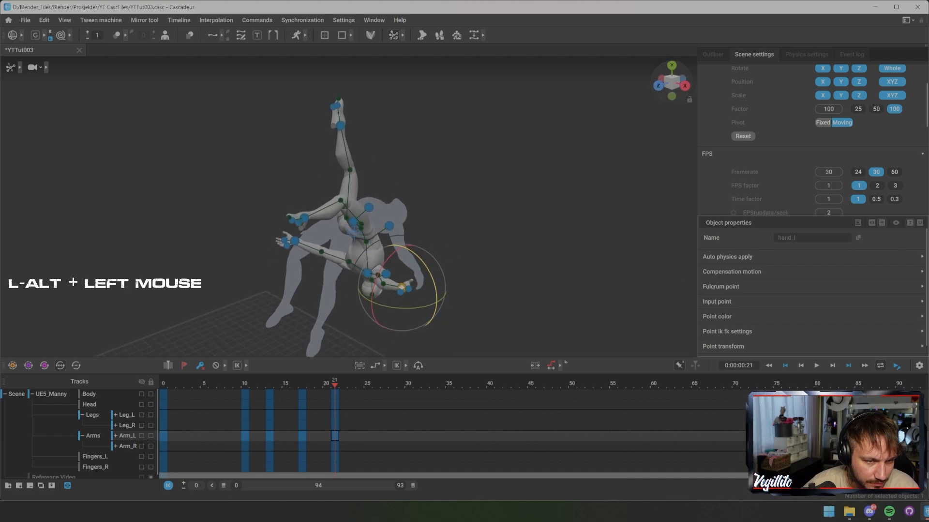
{"action": "left_click_drag", "start_coordinate": [373, 285], "coordinate": [372, 288]}
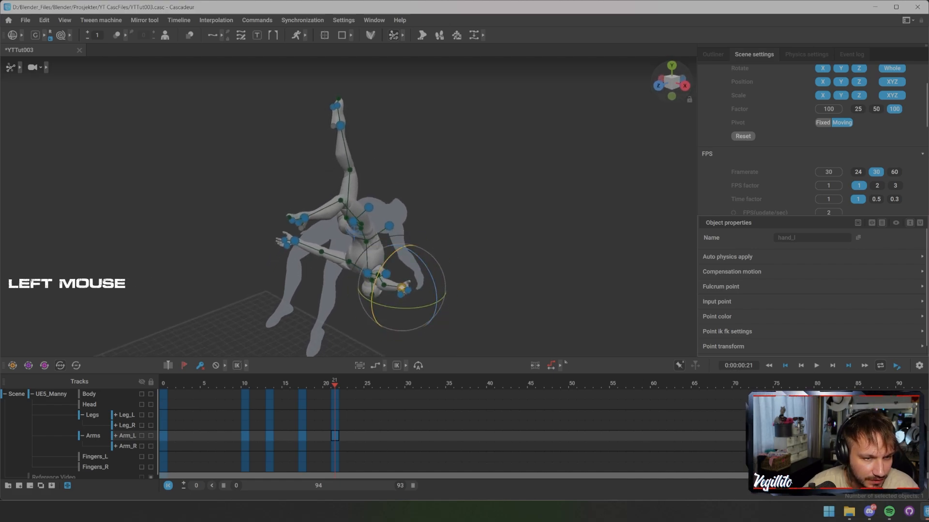
{"action": "left_click", "coordinate": [454, 285]}
Add a keyframe at frame 31 on all character tracks
{"action": "left_click_drag", "start_coordinate": [454, 285], "coordinate": [683, 264], "text": "alt"}
{"action": "scroll", "coordinate": [375, 212], "scroll_direction": "down", "scroll_amount": 1}
{"action": "middle_click_drag", "start_coordinate": [349, 232], "coordinate": [410, 193], "text": "alt"}
{"action": "scroll", "coordinate": [375, 211], "scroll_direction": "down", "scroll_amount": 2}
{"action": "left_click_drag", "start_coordinate": [335, 384], "coordinate": [417, 385]}
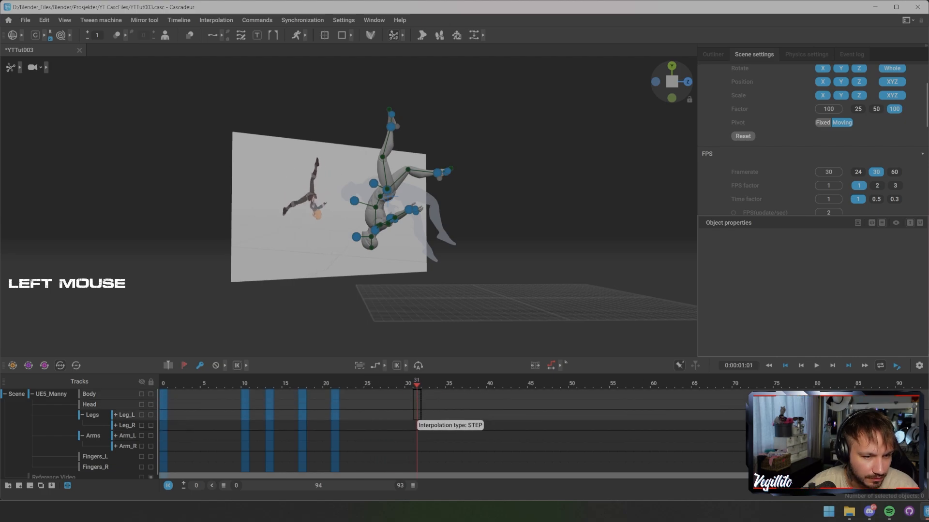
{"action": "scroll", "coordinate": [415, 421], "scroll_direction": "down", "scroll_amount": 1}
{"action": "key", "text": "f"}
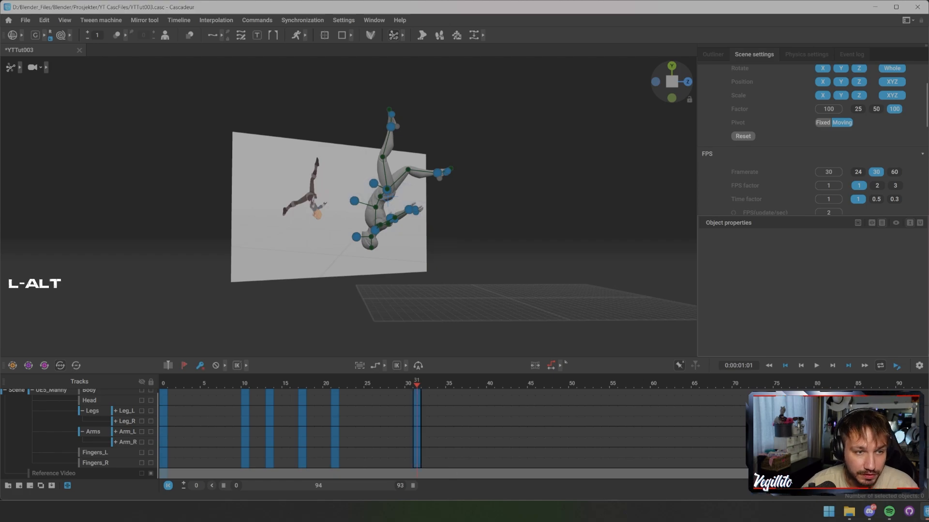
Move the center of mass up and toward the reference plane at frame 21, shifting the whole body
{"action": "middle_click_drag", "start_coordinate": [387, 196], "coordinate": [386, 238], "text": "alt"}
{"action": "left_click_drag", "start_coordinate": [387, 238], "coordinate": [375, 242], "text": "alt"}
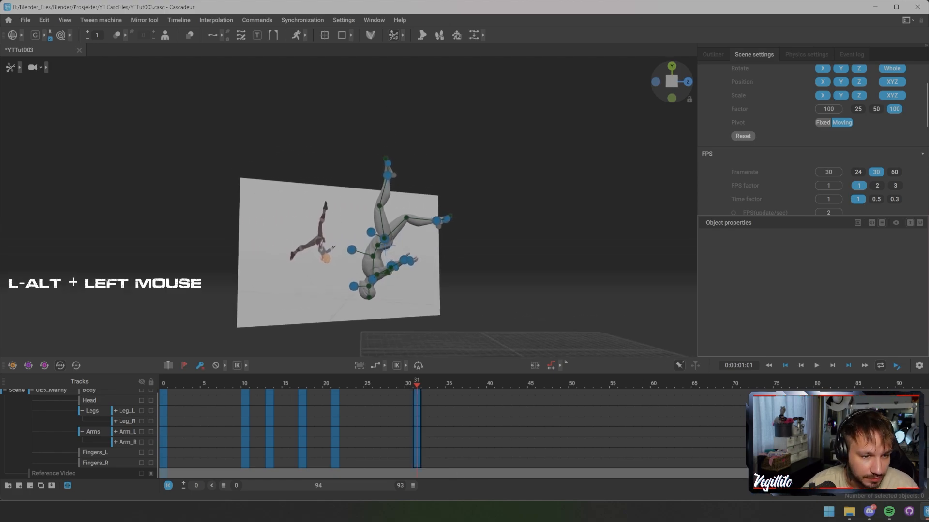
{"action": "left_click_drag", "start_coordinate": [408, 384], "coordinate": [334, 385]}
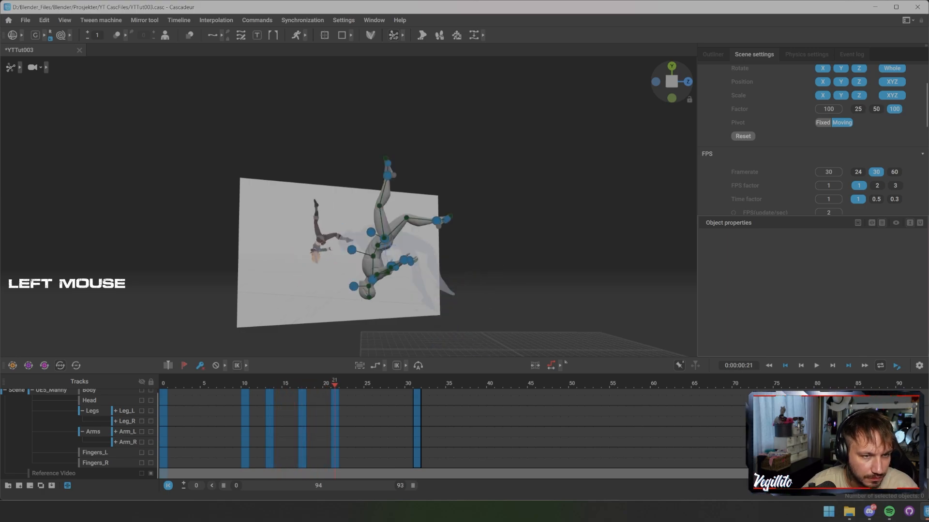
{"action": "left_click", "coordinate": [385, 246]}
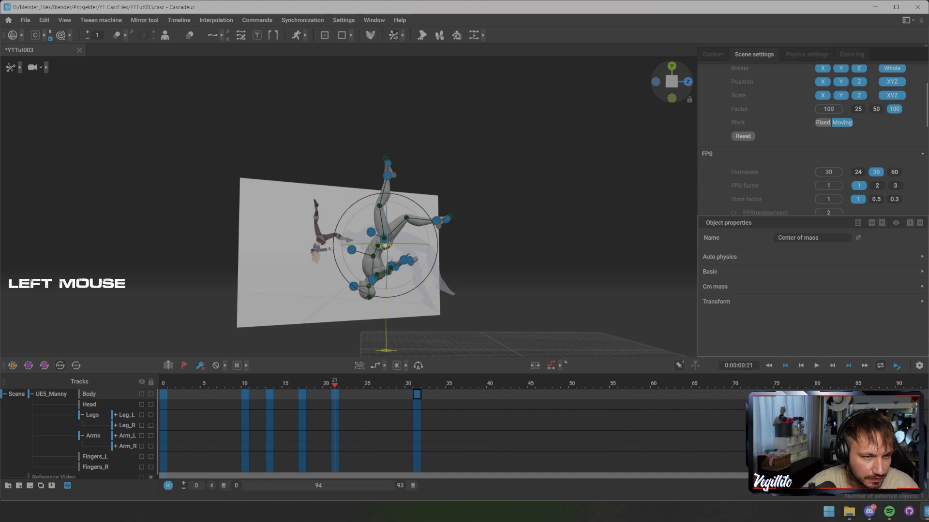
{"action": "scroll", "coordinate": [343, 201], "scroll_direction": "up", "scroll_amount": 3}
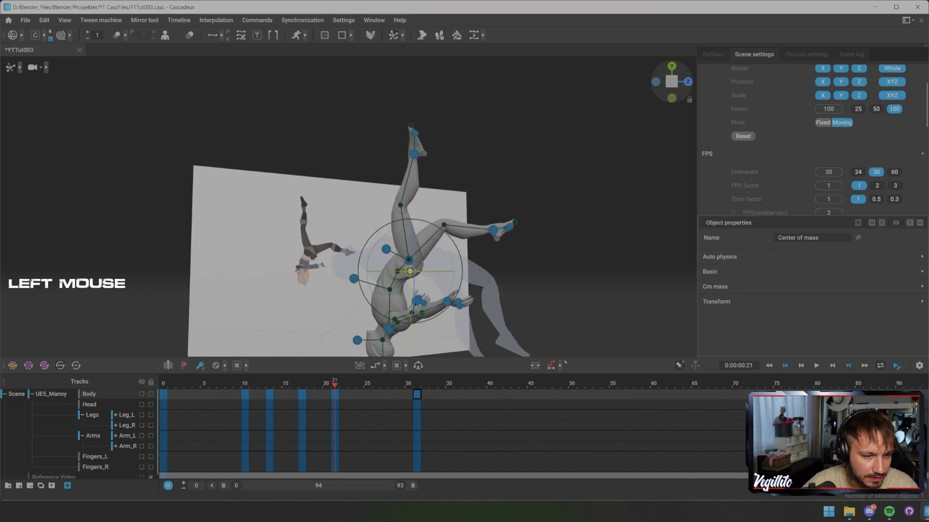
{"action": "mouse_move", "coordinate": [334, 385]}
{"action": "left_mouse_down"}
{"action": "mouse_move", "coordinate": [277, 384]}
{"action": "mouse_move", "coordinate": [458, 384]}
{"action": "mouse_move", "coordinate": [334, 385]}
{"action": "left_mouse_up"}
{"action": "scroll", "coordinate": [358, 242], "scroll_direction": "down", "scroll_amount": 3}
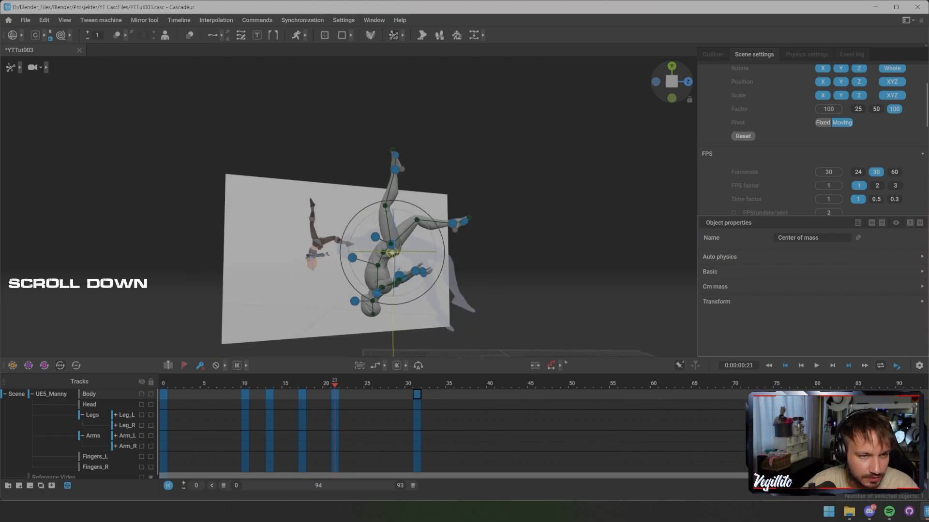
{"action": "key", "text": "w"}
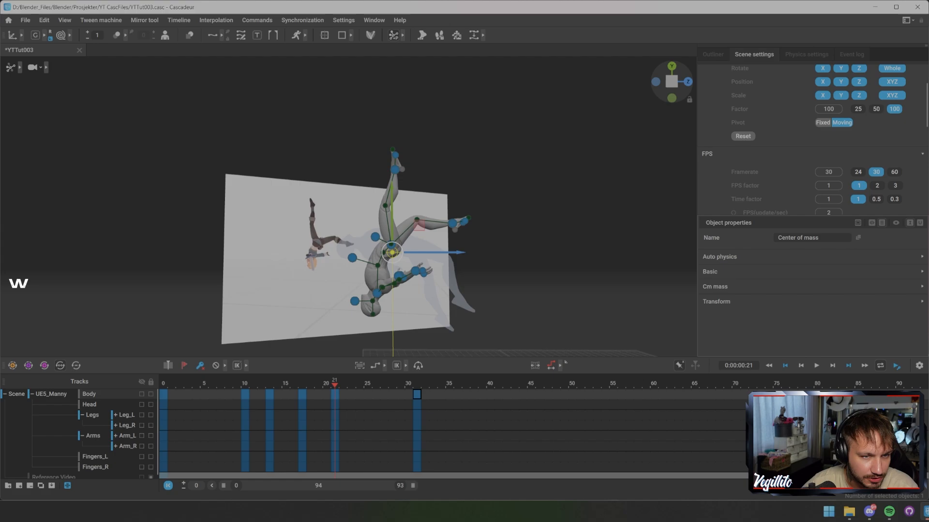
{"action": "left_click_drag", "start_coordinate": [392, 252], "coordinate": [366, 195]}
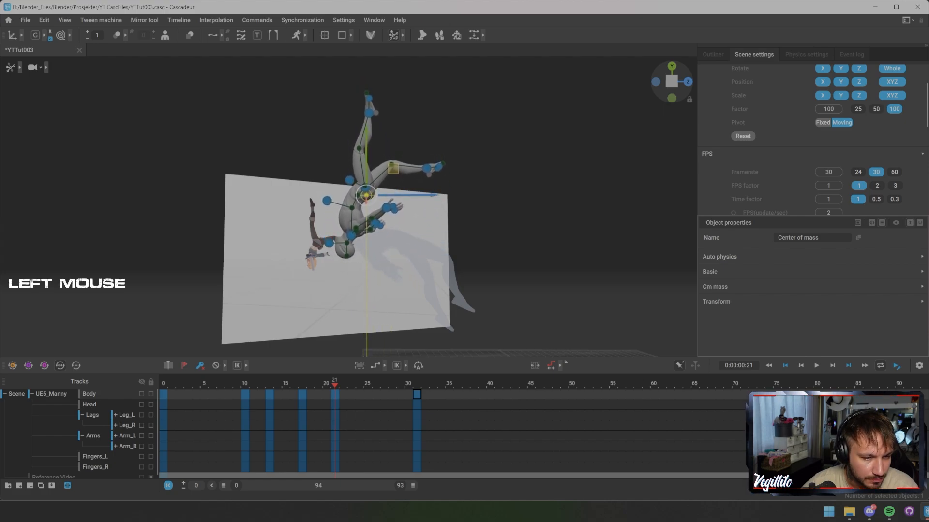
Carry the raised frame 21 pose over to the keyframe at frame 31
{"action": "left_click_drag", "start_coordinate": [334, 383], "coordinate": [417, 383]}
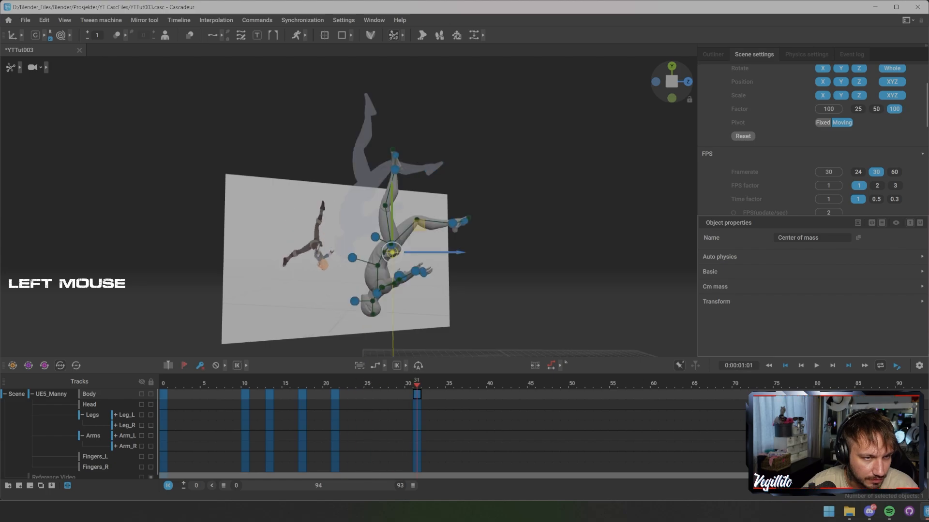
{"action": "mouse_move", "coordinate": [417, 383]}
{"action": "left_mouse_down"}
{"action": "mouse_move", "coordinate": [318, 383]}
{"action": "mouse_move", "coordinate": [425, 383]}
{"action": "mouse_move", "coordinate": [416, 383]}
{"action": "left_mouse_up"}
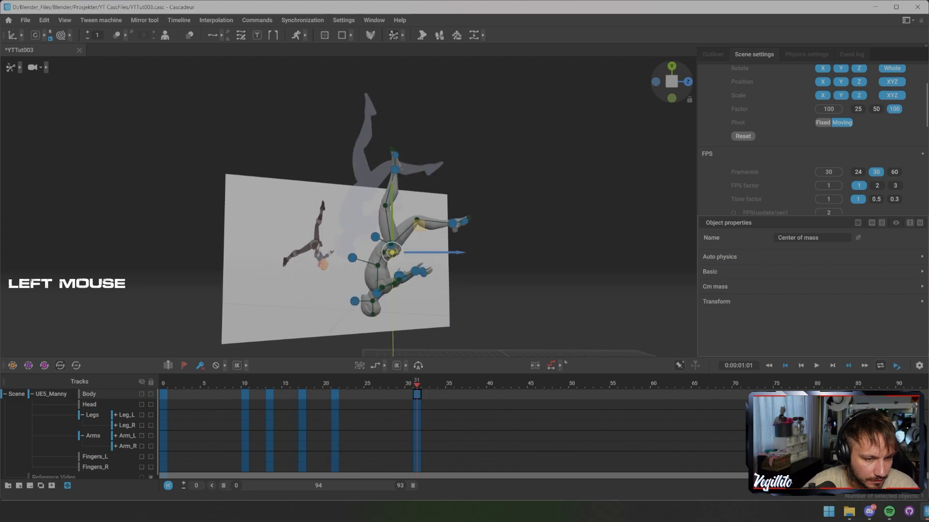
{"action": "left_click", "coordinate": [417, 394]}
{"action": "key", "text": "f"}
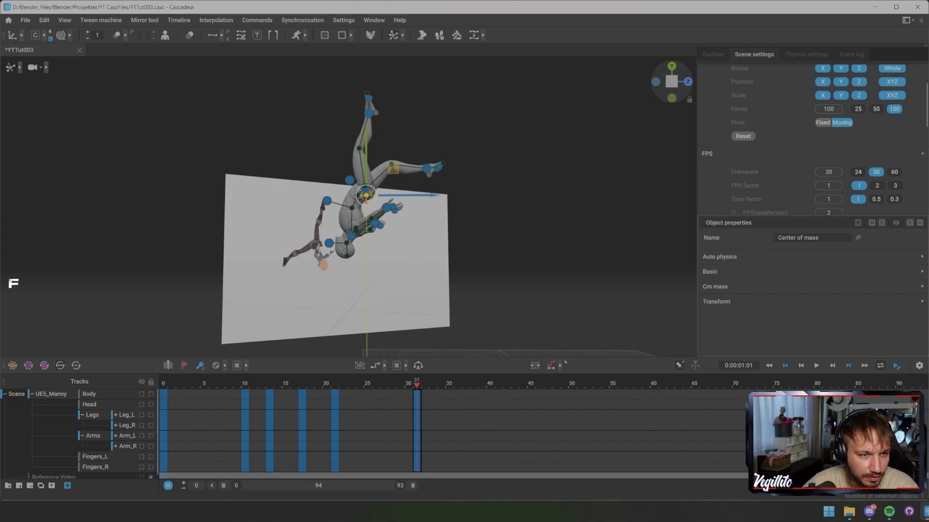
Rotate the whole body around the head at frame 31 to follow the reference's flip
{"action": "right_click", "coordinate": [346, 243]}
{"action": "key", "text": "e"}
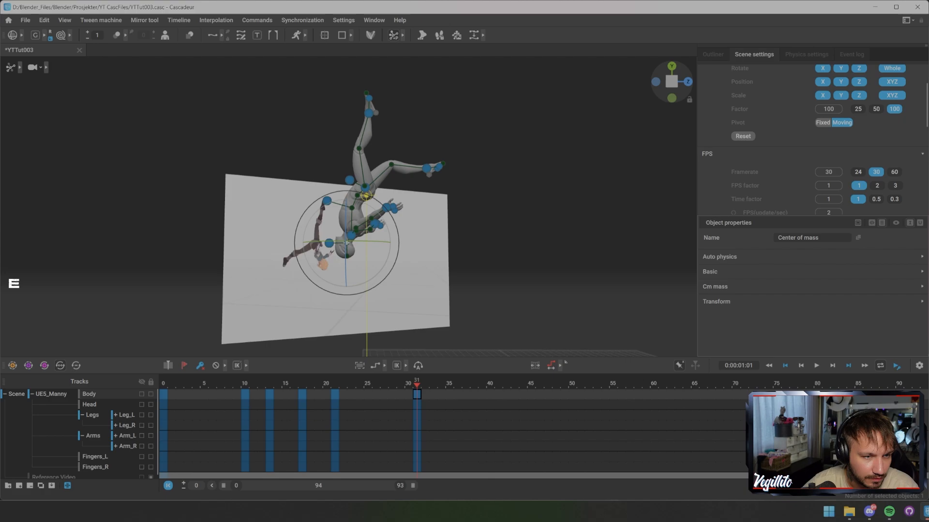
{"action": "mouse_move", "coordinate": [373, 216]}
{"action": "left_mouse_down", "text": "alt"}
{"action": "mouse_move", "coordinate": [390, 209]}
{"action": "mouse_move", "coordinate": [374, 219]}
{"action": "left_mouse_up", "text": "alt"}
{"action": "left_click_drag", "start_coordinate": [373, 284], "coordinate": [397, 250]}
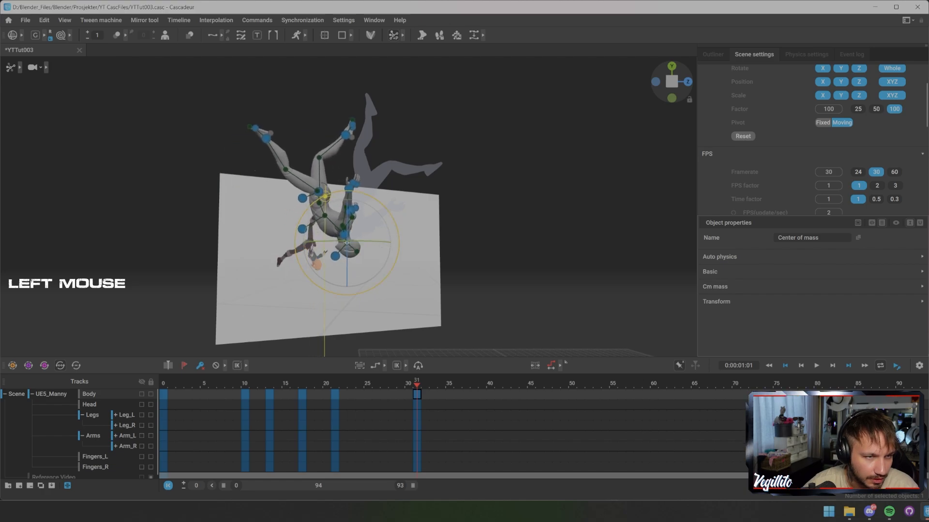
{"action": "key", "text": "alt"}
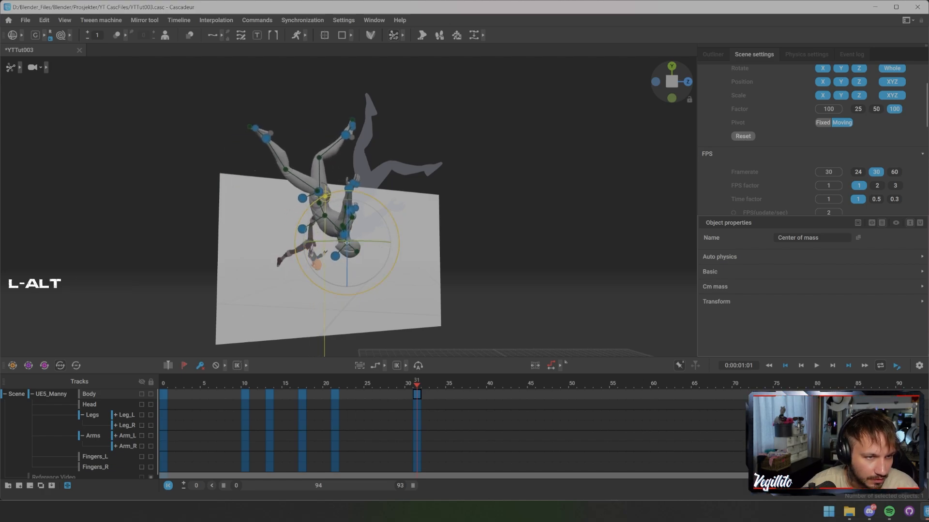
Extend the left foot slightly upward and lower the right foot to open the leg split at frame 31
{"action": "left_click", "coordinate": [347, 135]}
{"action": "key", "text": "w"}
{"action": "left_click_drag", "start_coordinate": [346, 135], "coordinate": [346, 128]}
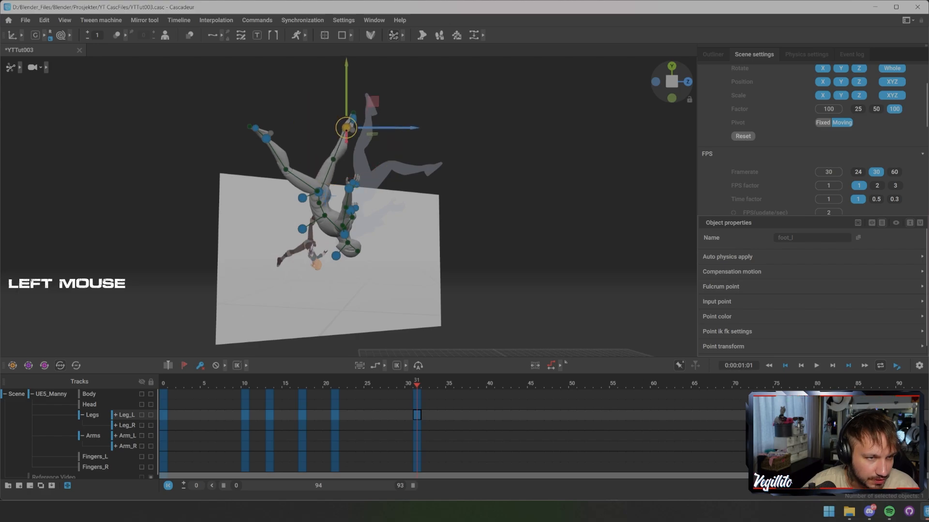
{"action": "left_click", "coordinate": [265, 138]}
{"action": "left_click_drag", "start_coordinate": [264, 140], "coordinate": [244, 194]}
{"action": "left_click_drag", "start_coordinate": [242, 205], "coordinate": [243, 206]}
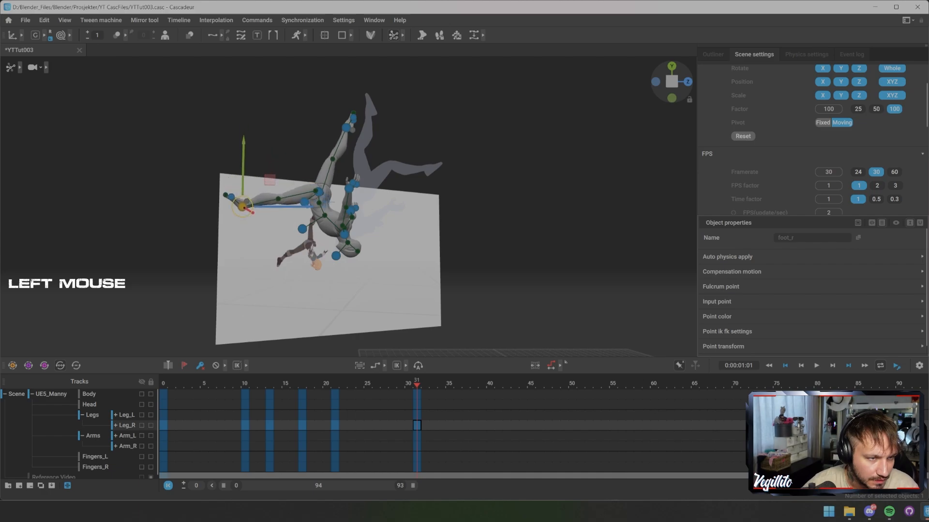
Release the right toe and pelvis points to AutoPosing, and raise the pelvis slightly at frame 31
{"action": "key", "text": "shift+z"}
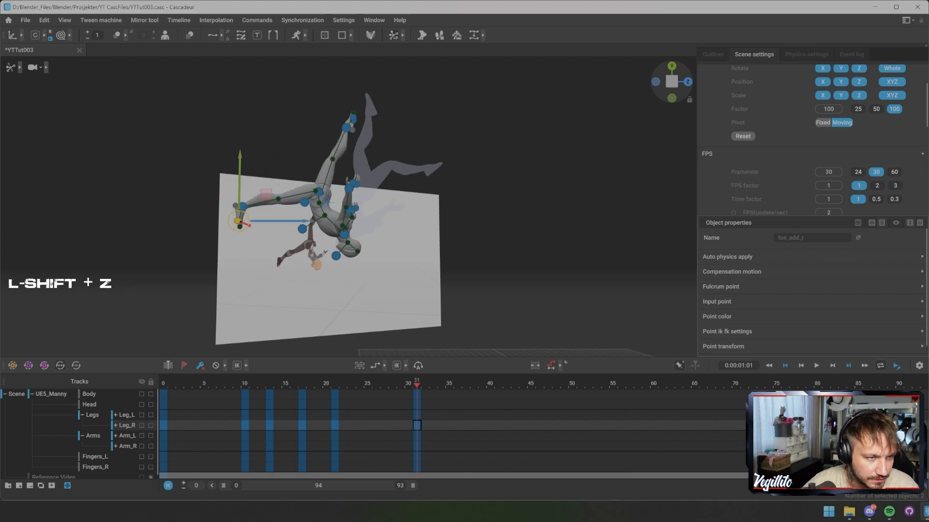
{"action": "left_click", "coordinate": [484, 217]}
{"action": "mouse_move", "coordinate": [484, 218]}
{"action": "left_mouse_down", "text": "alt"}
{"action": "mouse_move", "coordinate": [504, 226]}
{"action": "mouse_move", "coordinate": [491, 221]}
{"action": "left_mouse_up", "text": "alt"}
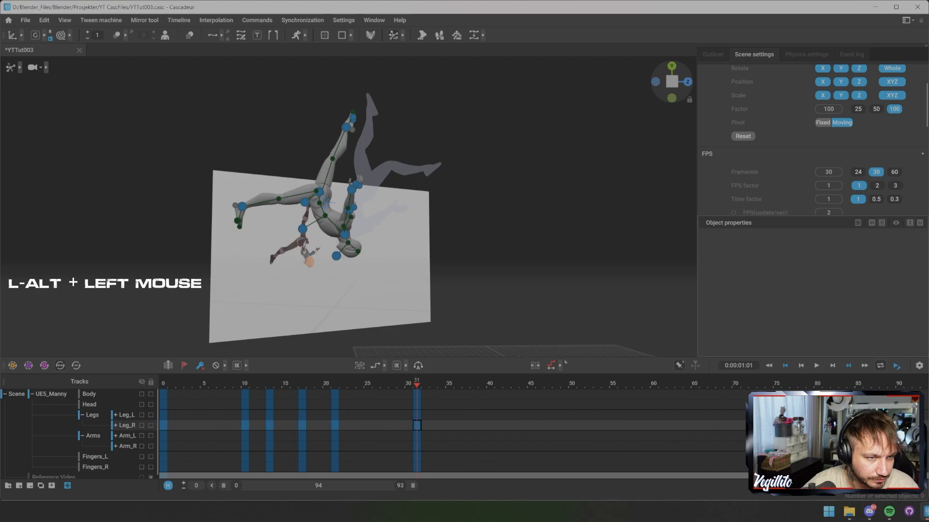
{"action": "left_click", "coordinate": [320, 195]}
{"action": "key", "text": "shift+z"}
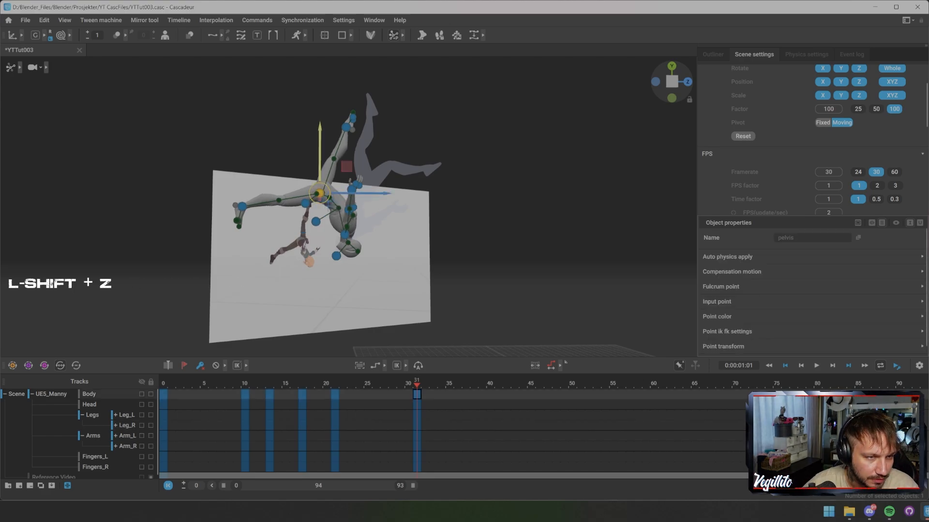
{"action": "left_click", "coordinate": [319, 192]}
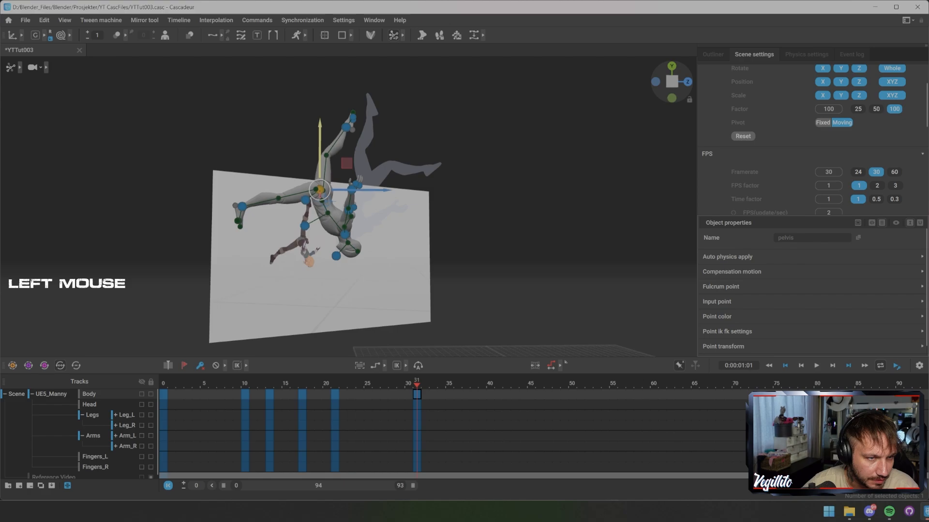
{"action": "left_click_drag", "start_coordinate": [320, 145], "coordinate": [320, 144]}
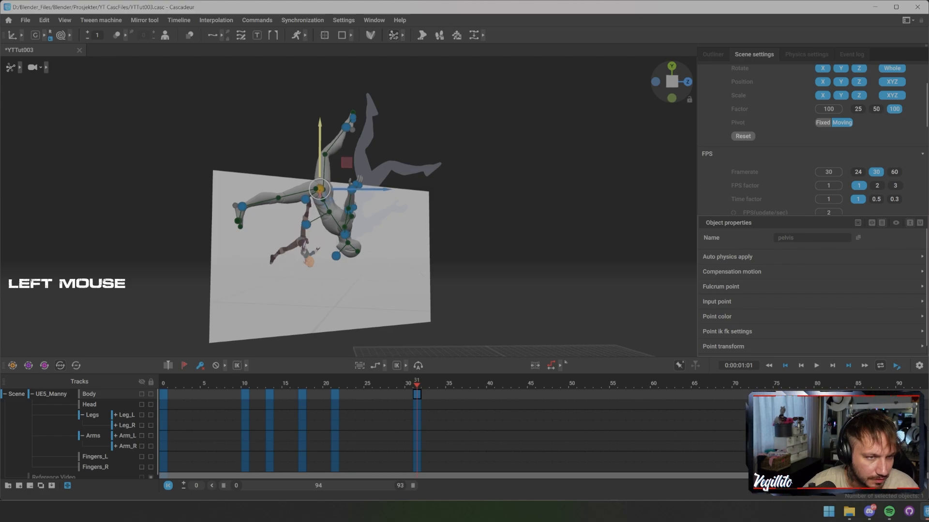
Shift the right foot sideways along the X axis in the frame 31 pose
{"action": "left_click", "coordinate": [435, 145]}
{"action": "left_click_drag", "start_coordinate": [436, 145], "coordinate": [576, 149], "text": "alt"}
{"action": "left_click", "coordinate": [352, 182]}
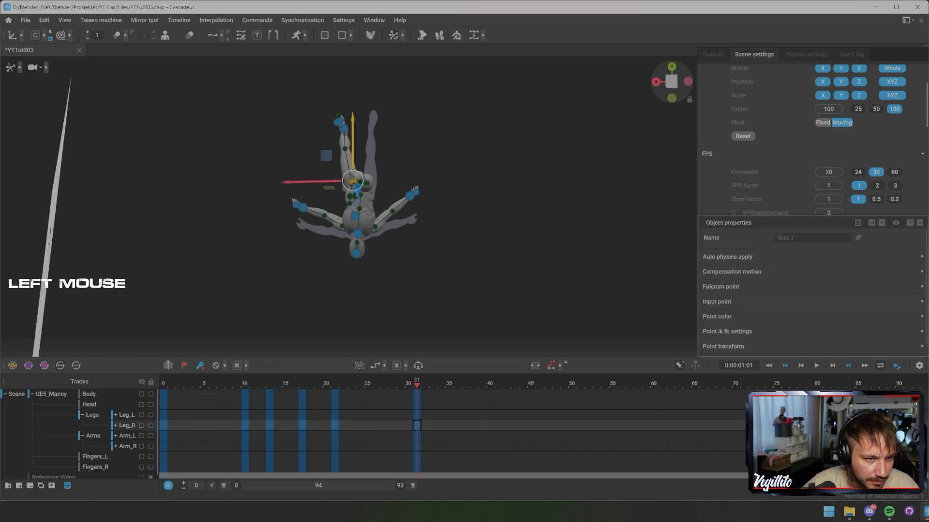
{"action": "left_click_drag", "start_coordinate": [314, 182], "coordinate": [241, 178]}
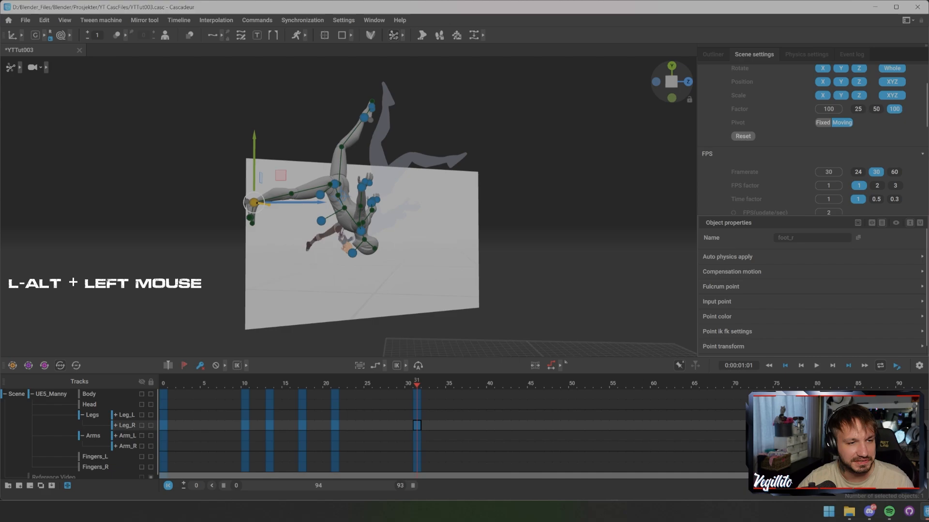
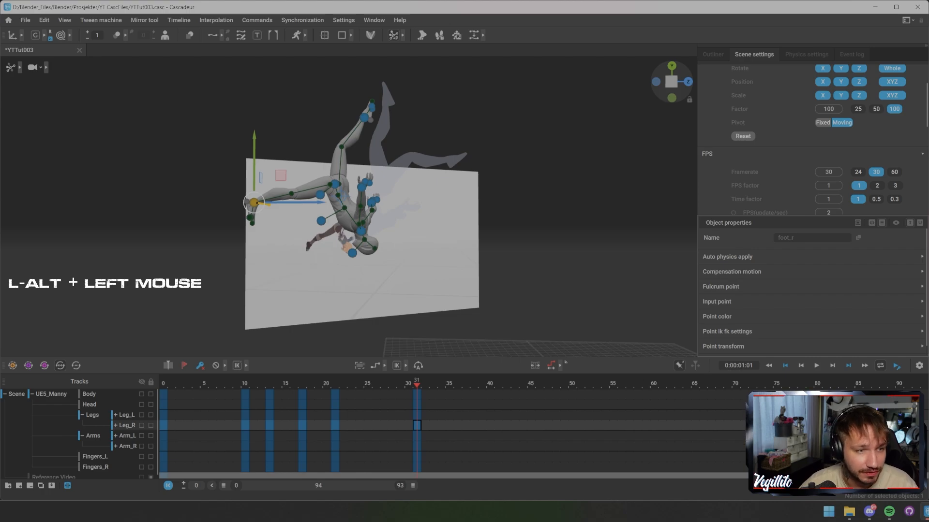
{"action": "left_click_drag", "start_coordinate": [242, 178], "coordinate": [164, 186], "text": "alt"}
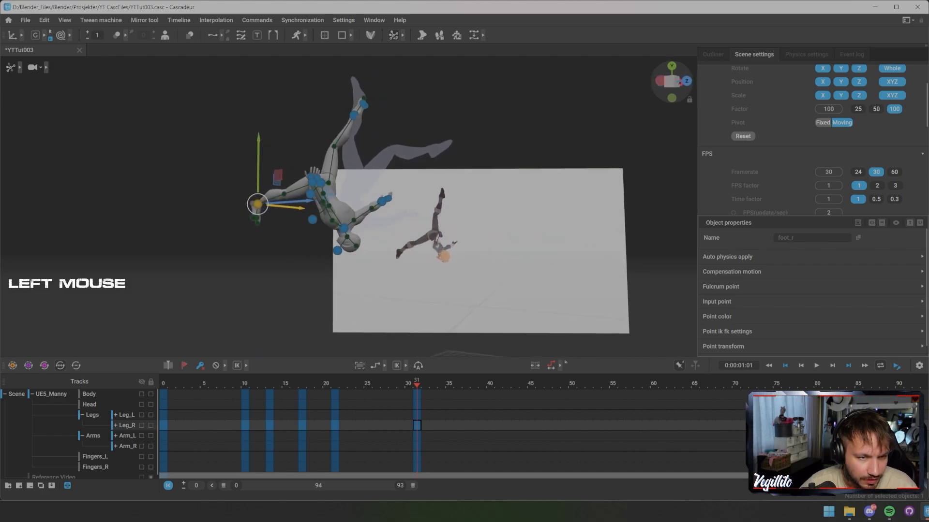
Compare the poses from frame 17 to 23 with the reference, and reposition the left and right hands at frame 21
{"action": "left_click_drag", "start_coordinate": [416, 384], "coordinate": [302, 383]}
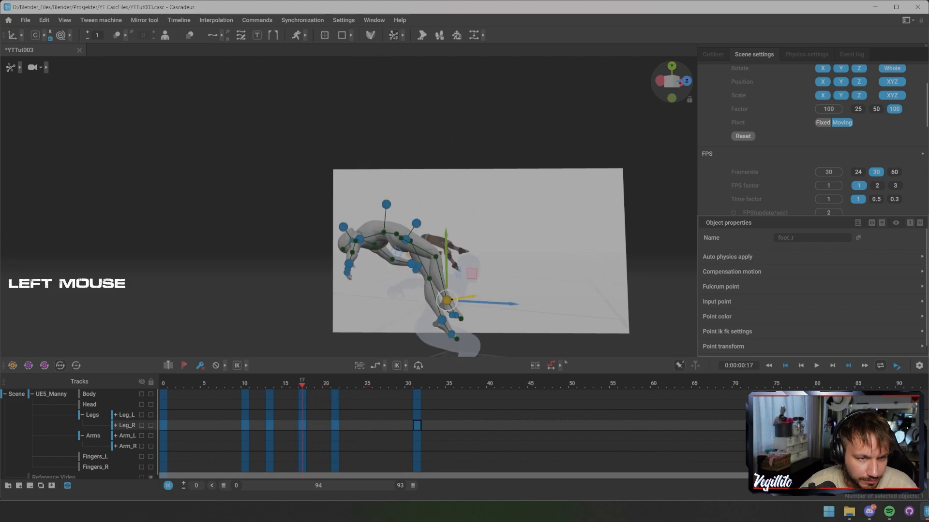
{"action": "left_click_drag", "start_coordinate": [338, 194], "coordinate": [232, 208], "text": "alt"}
{"action": "middle_click_drag", "start_coordinate": [339, 232], "coordinate": [203, 195], "text": "alt"}
{"action": "left_click_drag", "start_coordinate": [204, 195], "coordinate": [223, 188], "text": "alt"}
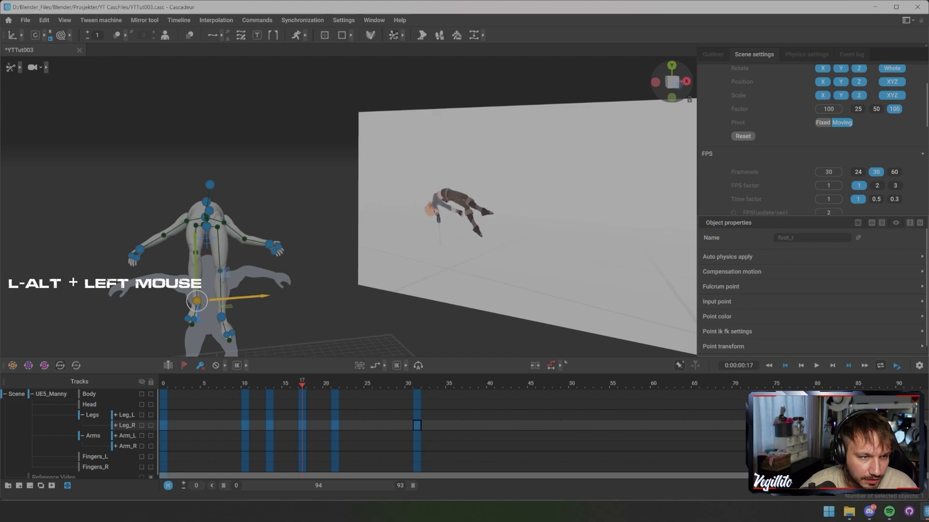
{"action": "left_click_drag", "start_coordinate": [302, 383], "coordinate": [335, 383]}
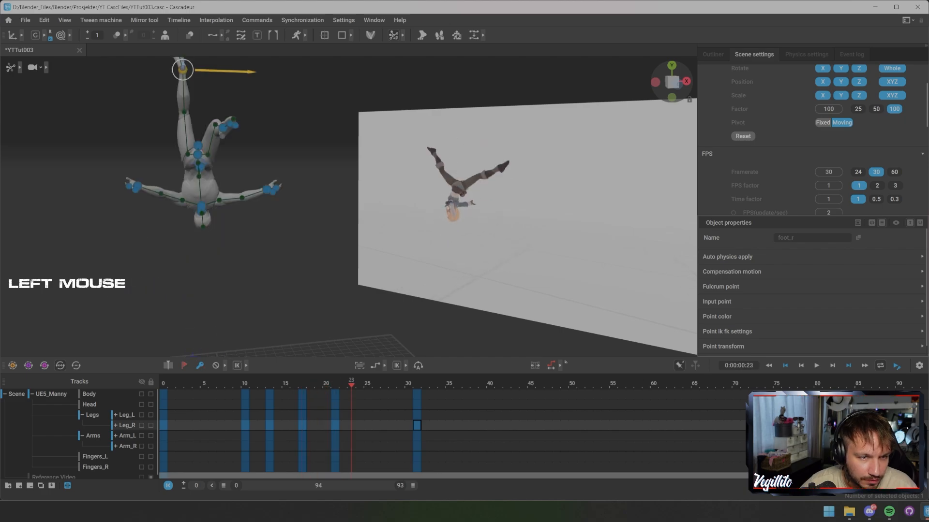
{"action": "left_click_drag", "start_coordinate": [349, 208], "coordinate": [271, 203], "text": "alt"}
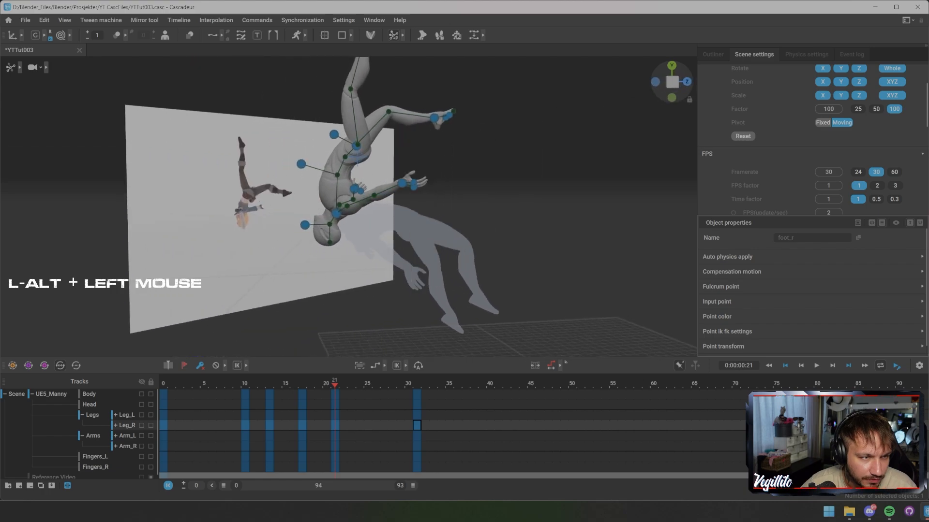
{"action": "left_click", "coordinate": [354, 189]}
{"action": "left_click_drag", "start_coordinate": [354, 188], "coordinate": [404, 246], "text": "alt"}
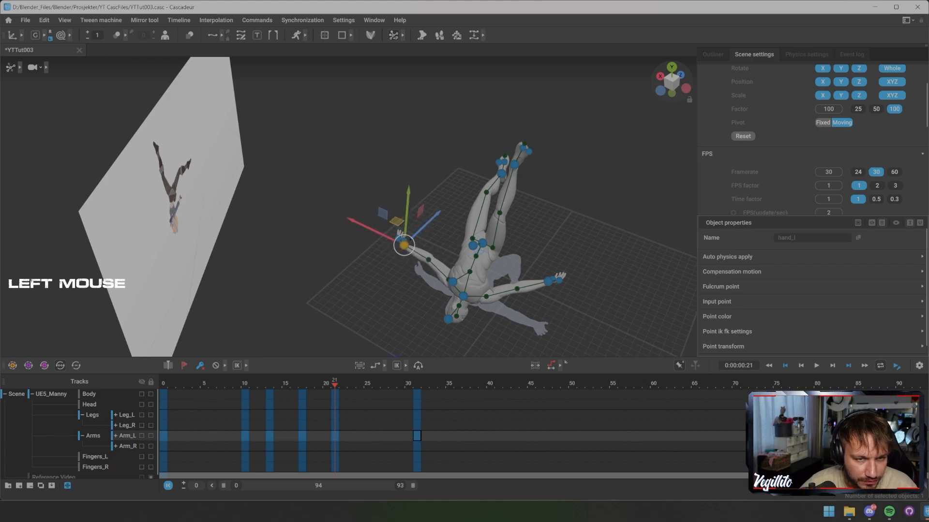
{"action": "left_click", "coordinate": [548, 282]}
{"action": "left_click_drag", "start_coordinate": [548, 282], "coordinate": [382, 242]}
{"action": "scroll", "coordinate": [348, 206], "scroll_direction": "down", "scroll_amount": 3}
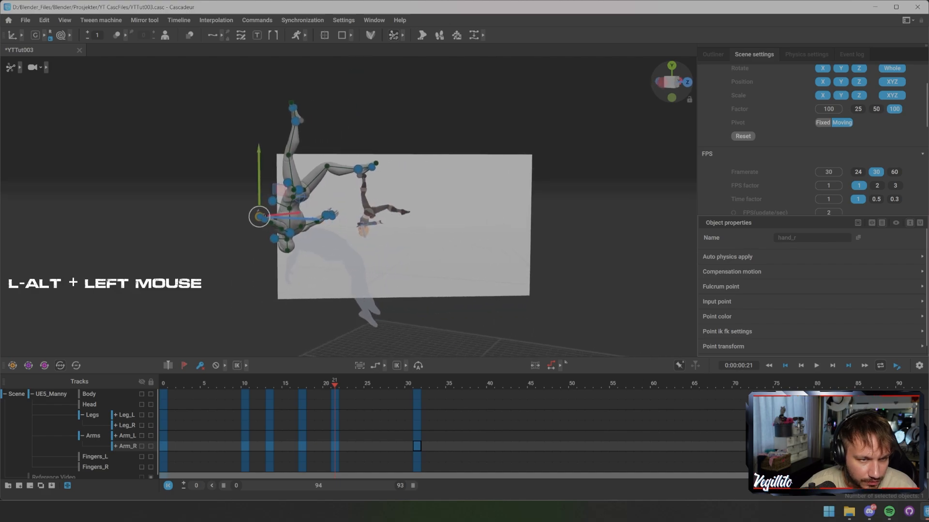
Reposition the right and left hands in the frame 31 pose to match the reference arms
{"action": "left_click_drag", "start_coordinate": [334, 383], "coordinate": [416, 383]}
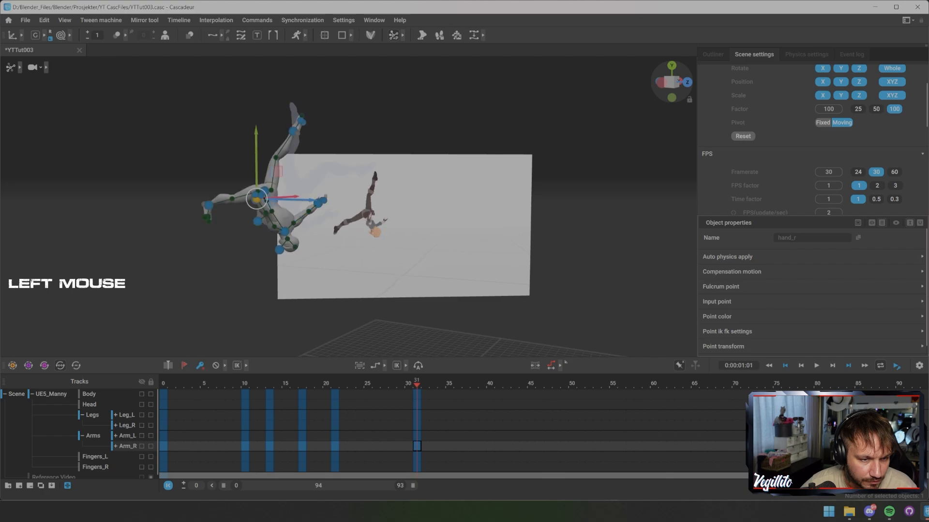
{"action": "left_click_drag", "start_coordinate": [358, 208], "coordinate": [404, 222], "text": "alt"}
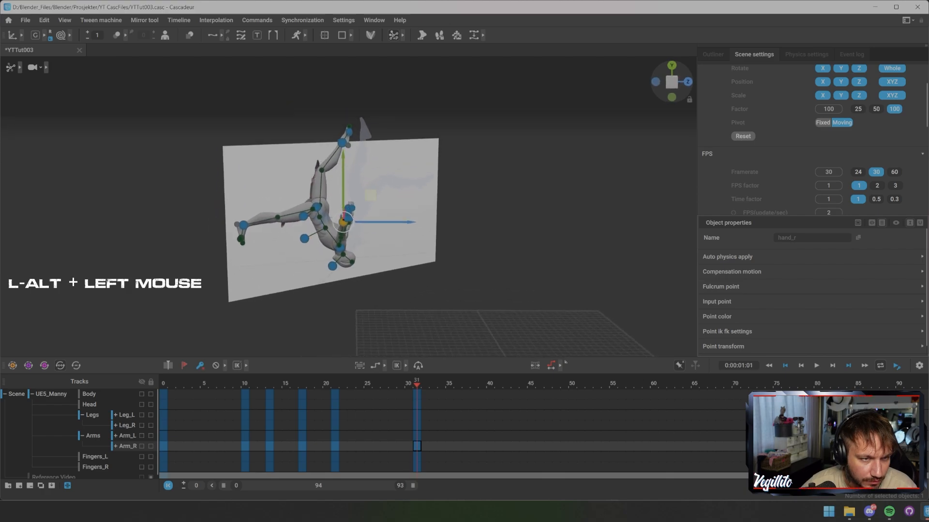
{"action": "left_click_drag", "start_coordinate": [370, 196], "coordinate": [215, 256]}
{"action": "left_click", "coordinate": [305, 218]}
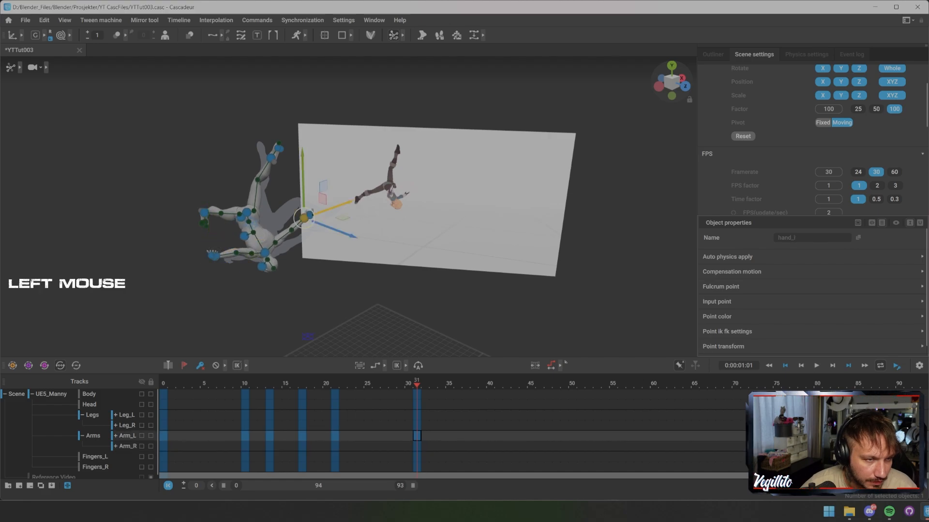
{"action": "left_click_drag", "start_coordinate": [304, 217], "coordinate": [422, 202], "text": "alt"}
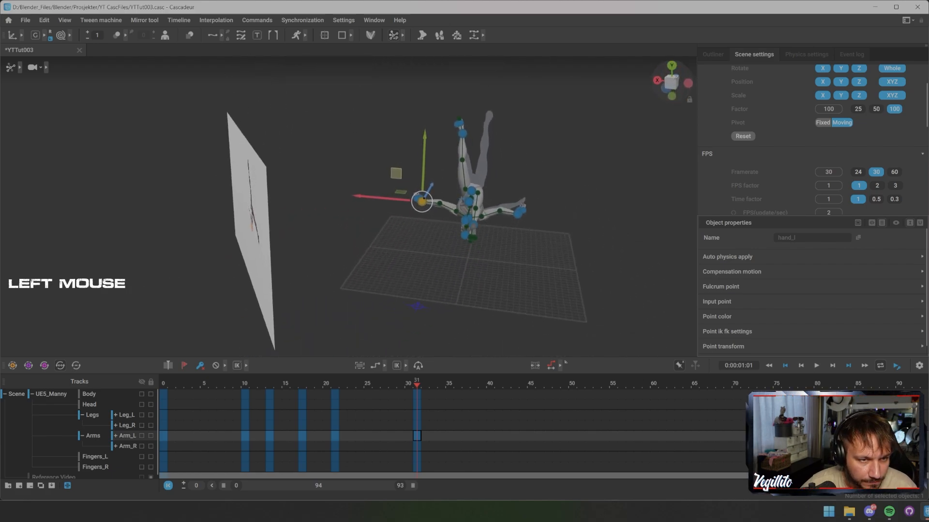
{"action": "left_click", "coordinate": [387, 164]}
{"action": "left_click_drag", "start_coordinate": [387, 165], "coordinate": [295, 149], "text": "alt"}
{"action": "key", "text": "s"}
{"action": "key", "text": "s"}
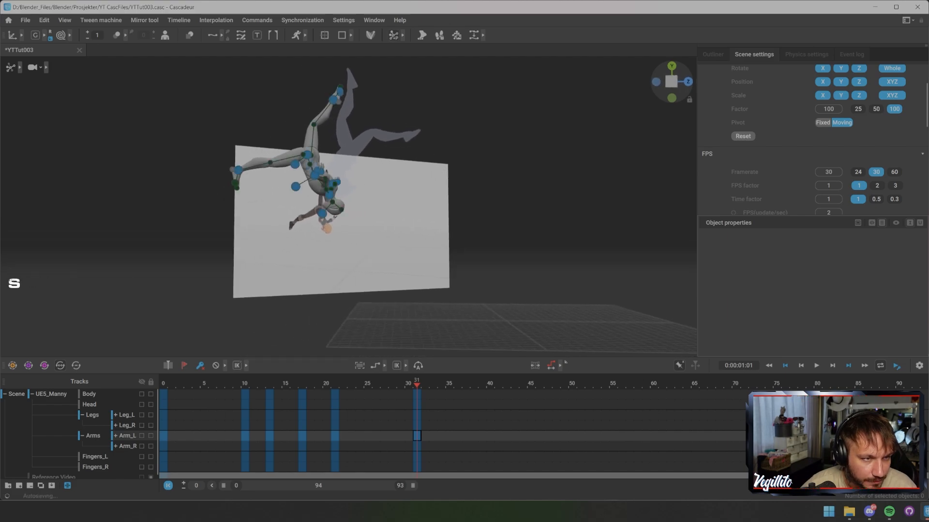
Lower and rotate the right foot in the frame 31 pose, and check the result on the plain character mesh
{"action": "left_click", "coordinate": [238, 170]}
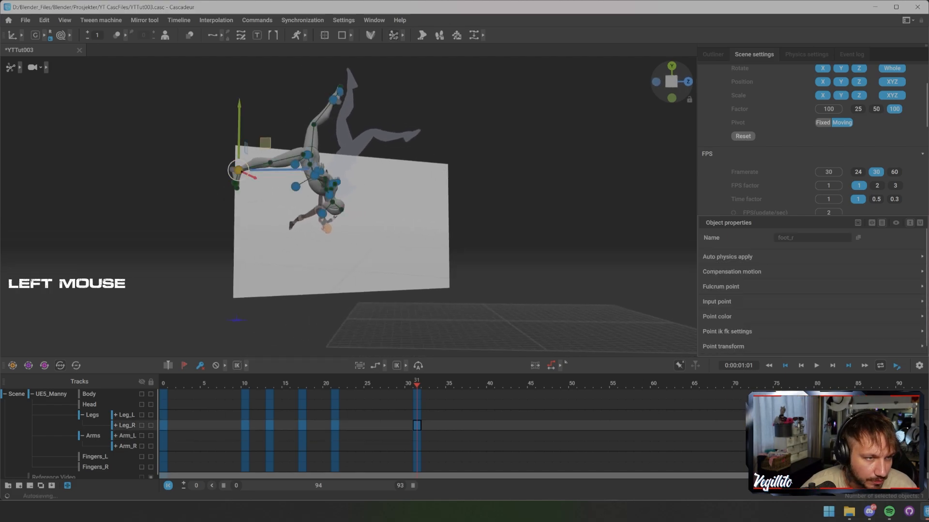
{"action": "left_click_drag", "start_coordinate": [239, 170], "coordinate": [228, 186]}
{"action": "key", "text": "e"}
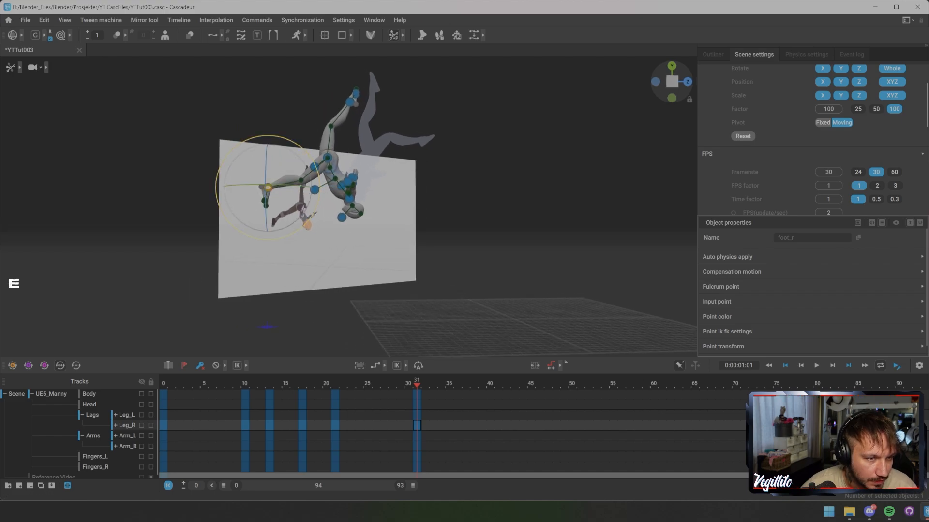
{"action": "left_click_drag", "start_coordinate": [307, 224], "coordinate": [291, 225]}
{"action": "left_click", "coordinate": [308, 225]}
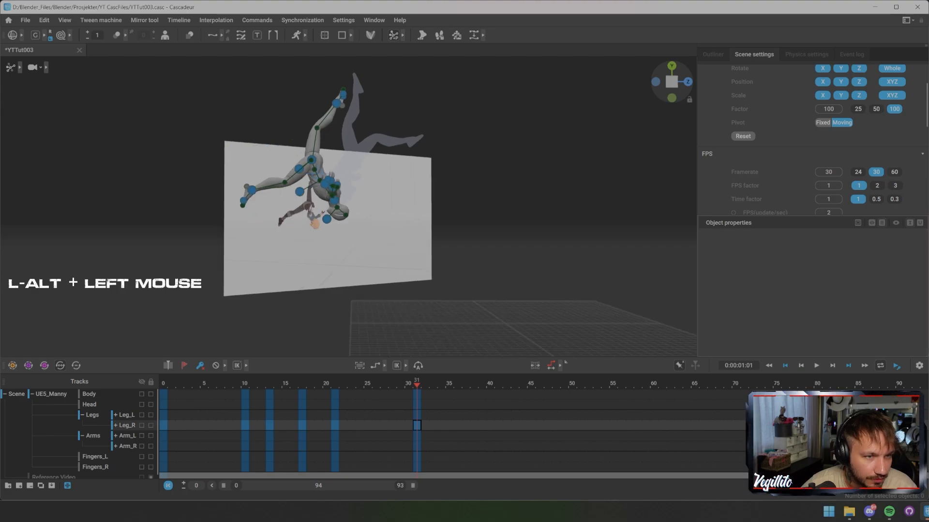
{"action": "key", "text": "p"}
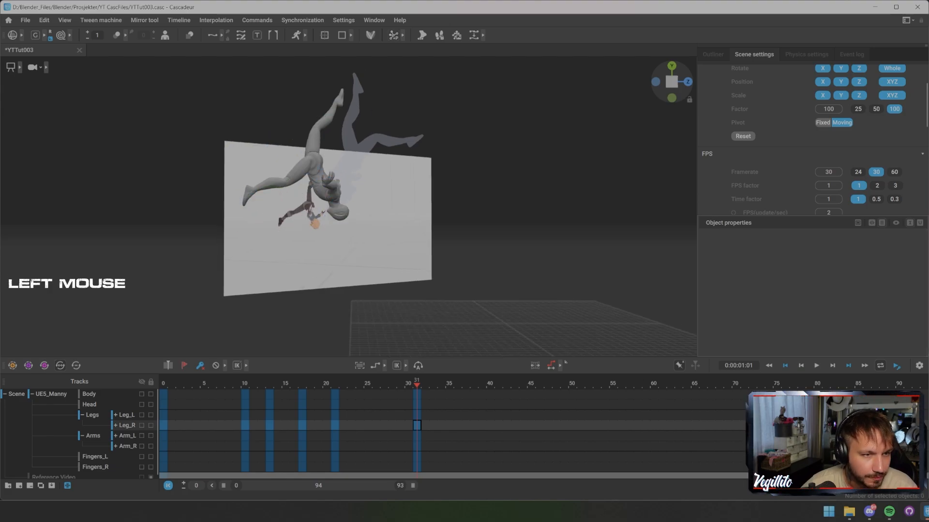
{"action": "key", "text": "s"}
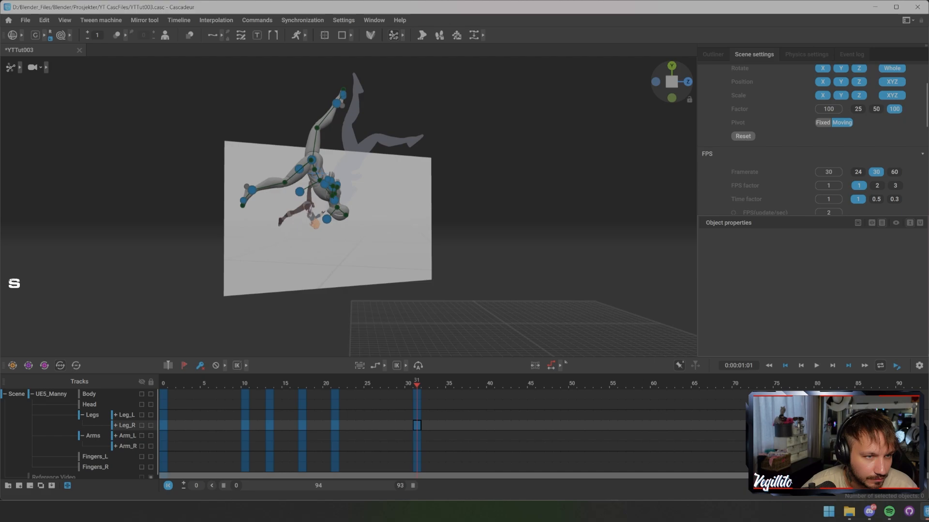
Try a slight pelvis rotation in the frame 31 pose
{"action": "left_click", "coordinate": [311, 160]}
{"action": "key", "text": "shift+z"}
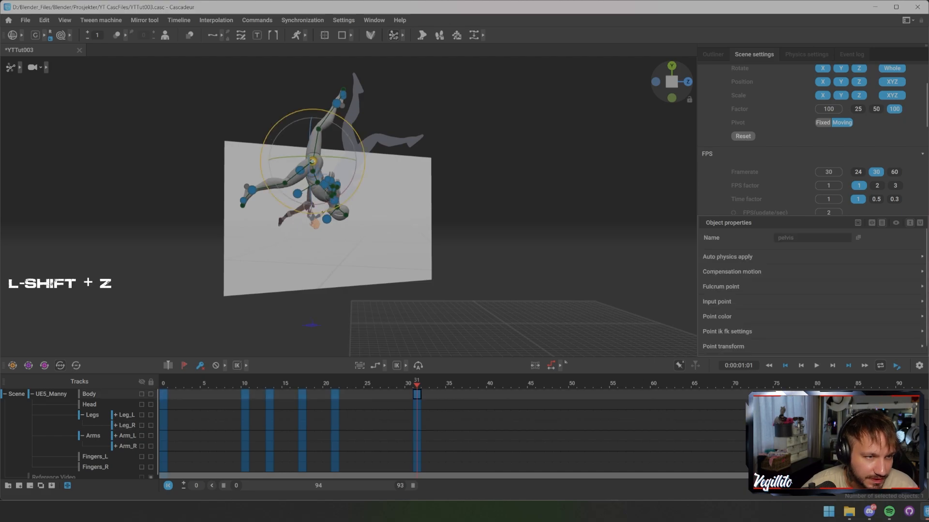
{"action": "left_click", "coordinate": [272, 144]}
{"action": "left_click", "coordinate": [312, 160]}
{"action": "key", "text": "w"}
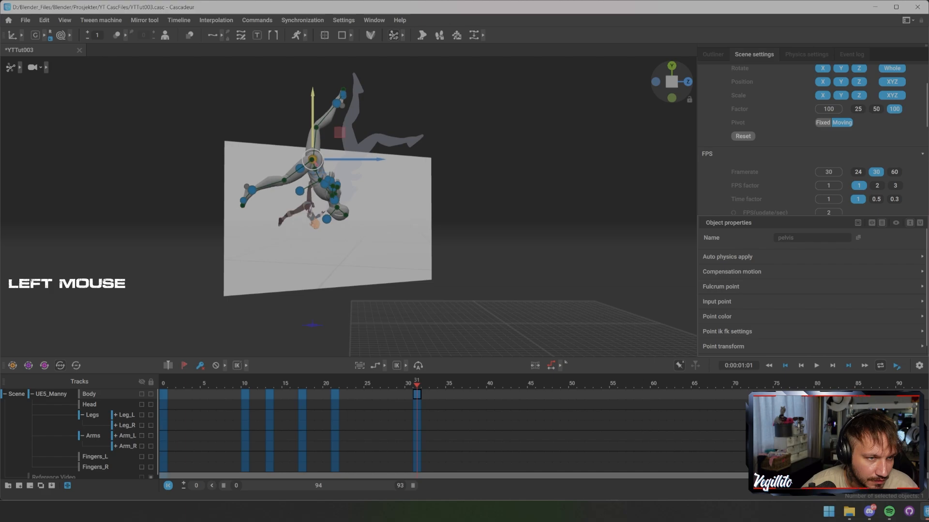
{"action": "left_click", "coordinate": [367, 120]}
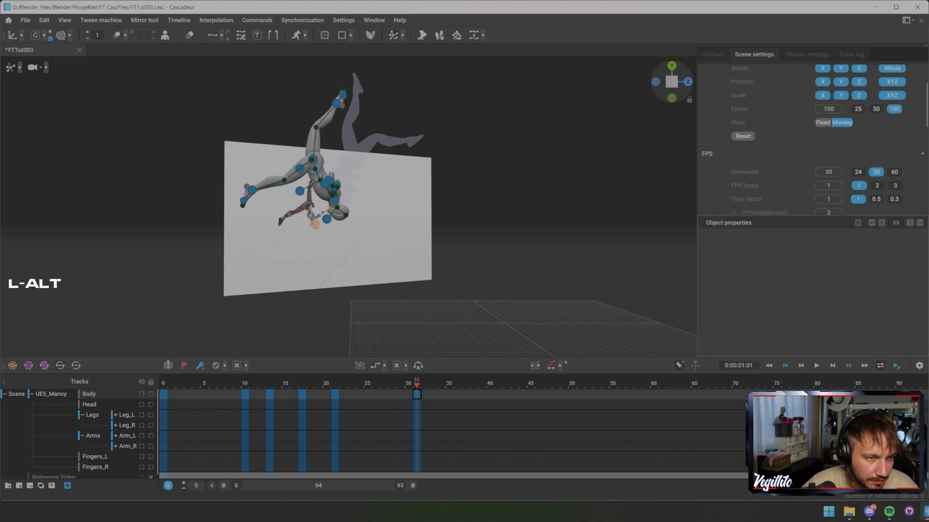
Add a keyframe across all character tracks at frame 34
{"action": "middle_click_drag", "start_coordinate": [338, 194], "coordinate": [361, 173], "text": "alt"}
{"action": "left_click_drag", "start_coordinate": [361, 173], "coordinate": [394, 179], "text": "alt"}
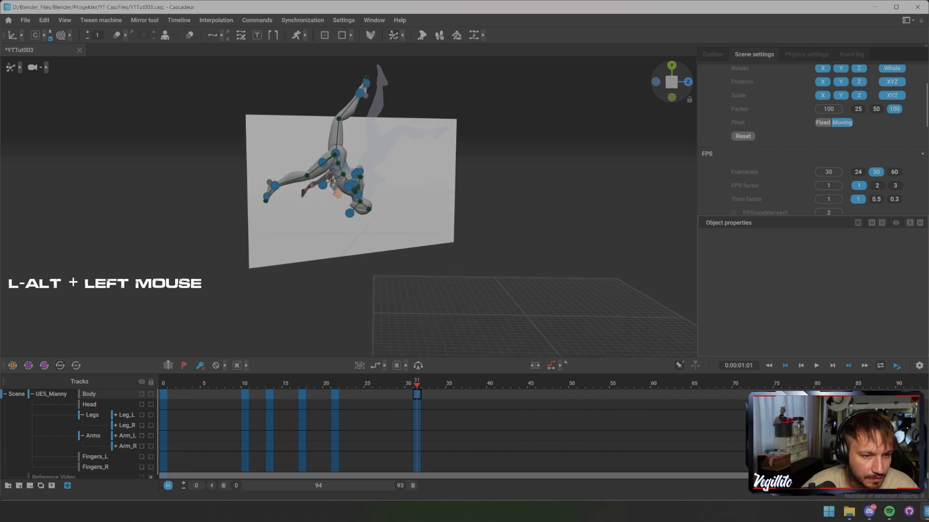
{"action": "left_click_drag", "start_coordinate": [416, 384], "coordinate": [441, 385]}
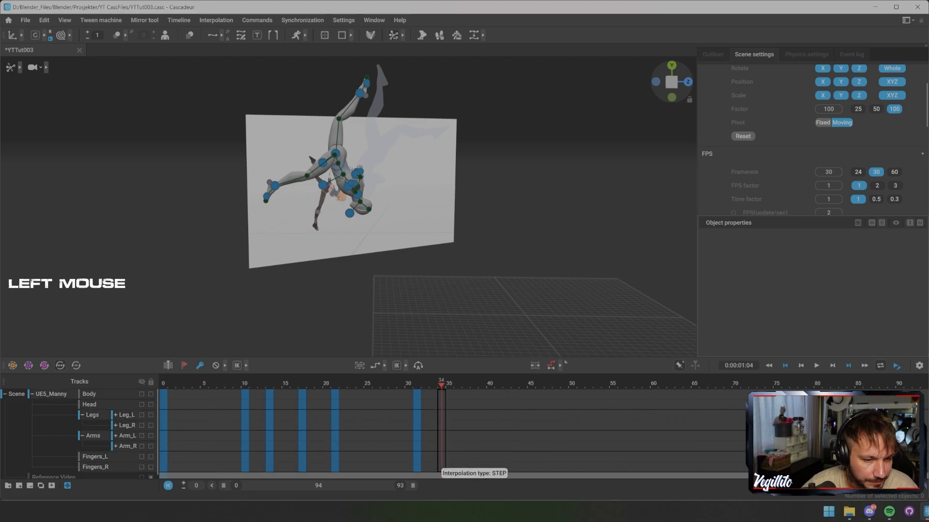
{"action": "key", "text": "f"}
{"action": "middle_click_drag", "start_coordinate": [349, 193], "coordinate": [359, 171], "text": "alt"}
{"action": "left_click_drag", "start_coordinate": [360, 170], "coordinate": [362, 150], "text": "alt"}
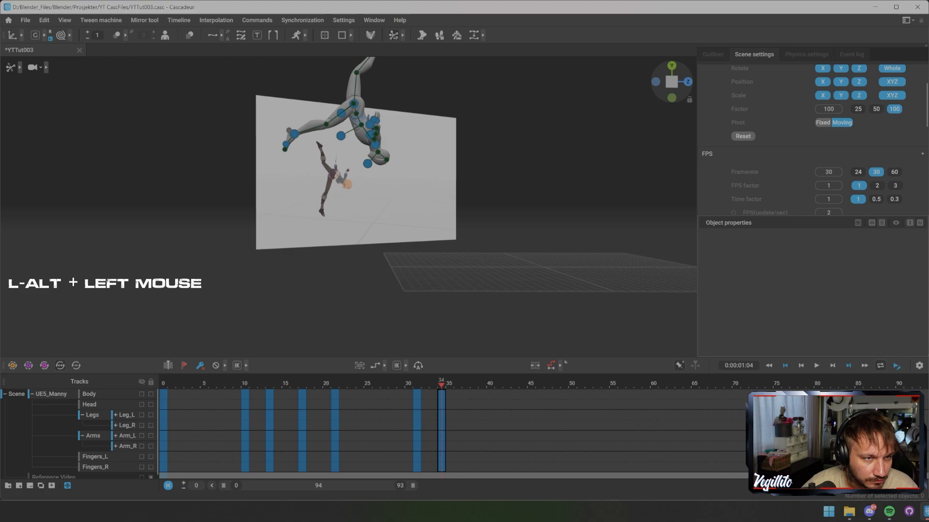
Place the center of mass pivot at the head and rotate the whole body to match the reference at frame 34
{"action": "left_click", "coordinate": [357, 117]}
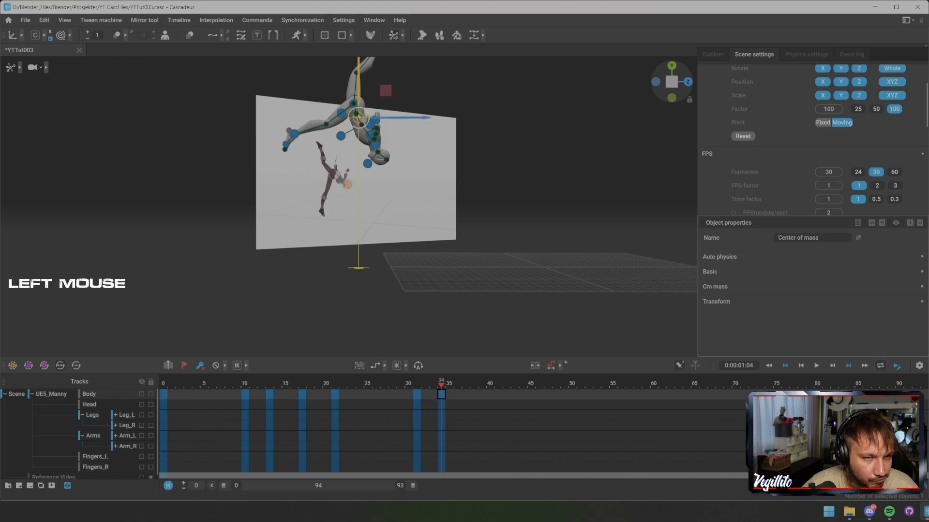
{"action": "right_click_drag", "start_coordinate": [357, 118], "coordinate": [378, 152]}
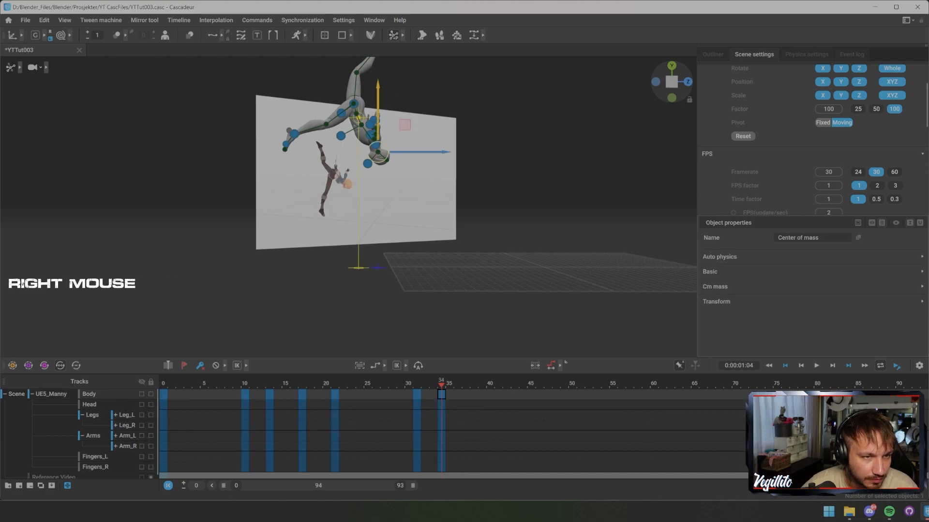
{"action": "key", "text": "e"}
{"action": "left_click_drag", "start_coordinate": [328, 134], "coordinate": [341, 178]}
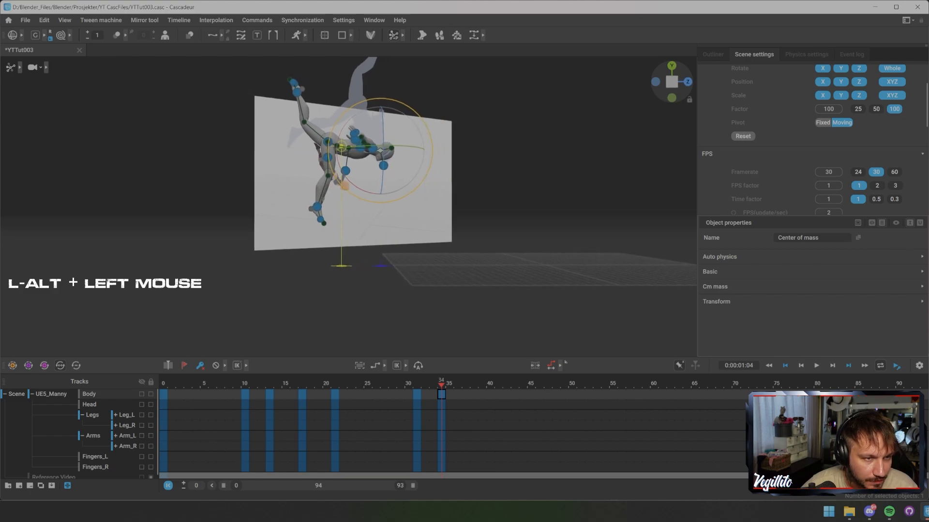
Adjust the right foot's height in the frame 34 pose to follow the reference leg
{"action": "left_click", "coordinate": [317, 207]}
{"action": "key", "text": "w"}
{"action": "left_click_drag", "start_coordinate": [317, 175], "coordinate": [317, 176]}
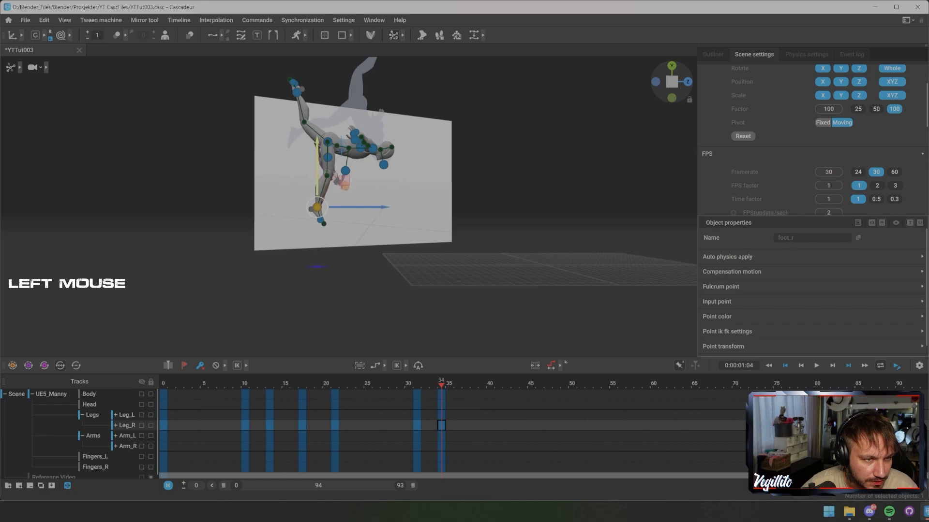
{"action": "mouse_move", "coordinate": [340, 179]}
{"action": "left_mouse_down", "text": "alt"}
{"action": "mouse_move", "coordinate": [303, 179]}
{"action": "mouse_move", "coordinate": [339, 179]}
{"action": "left_mouse_up", "text": "alt"}
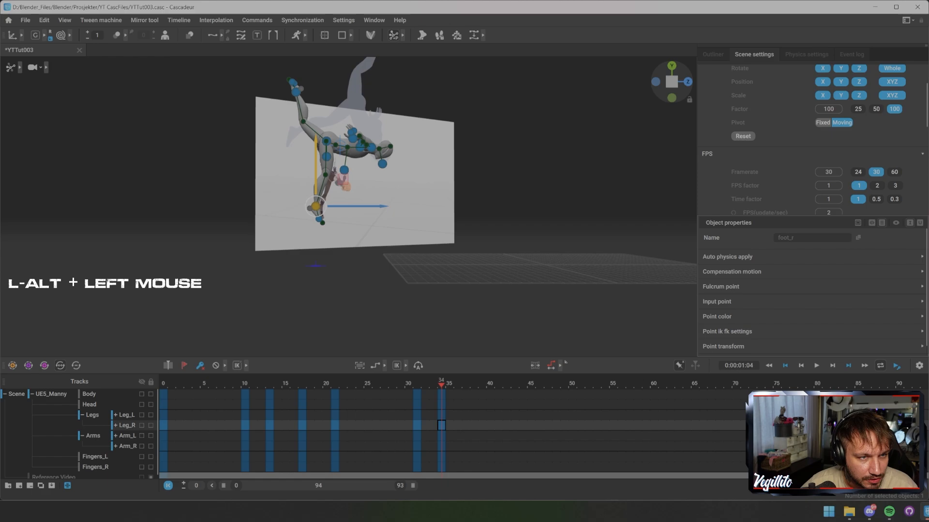
Lower the whole body by its center of mass at frame 34 so the right foot comes down to floor level
{"action": "left_click", "coordinate": [340, 144]}
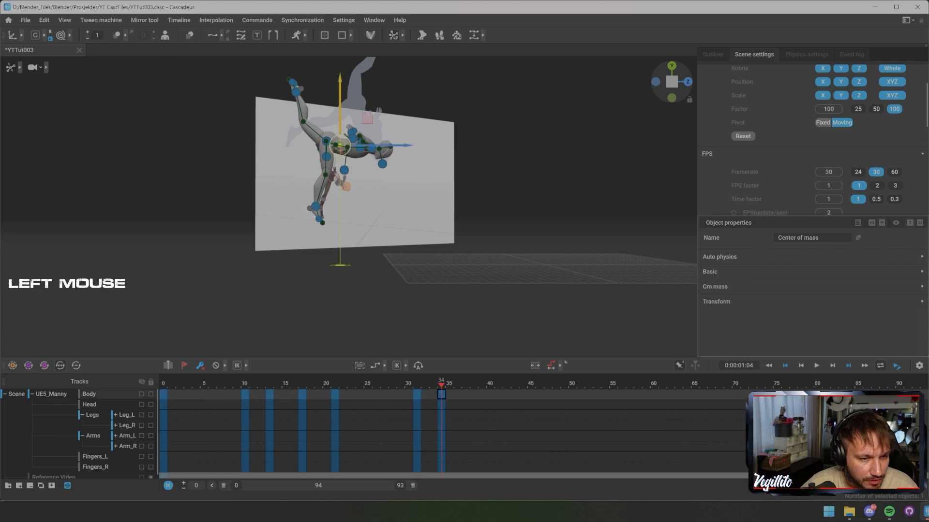
{"action": "mouse_move", "coordinate": [442, 383]}
{"action": "left_mouse_down"}
{"action": "mouse_move", "coordinate": [416, 383]}
{"action": "mouse_move", "coordinate": [450, 383]}
{"action": "mouse_move", "coordinate": [416, 384]}
{"action": "mouse_move", "coordinate": [442, 383]}
{"action": "left_mouse_up"}
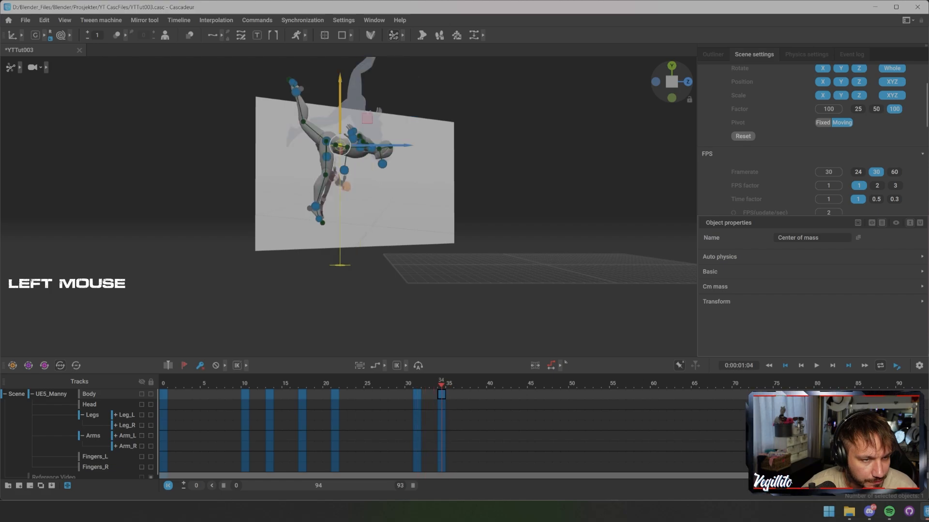
{"action": "left_click_drag", "start_coordinate": [348, 206], "coordinate": [329, 208], "text": "alt"}
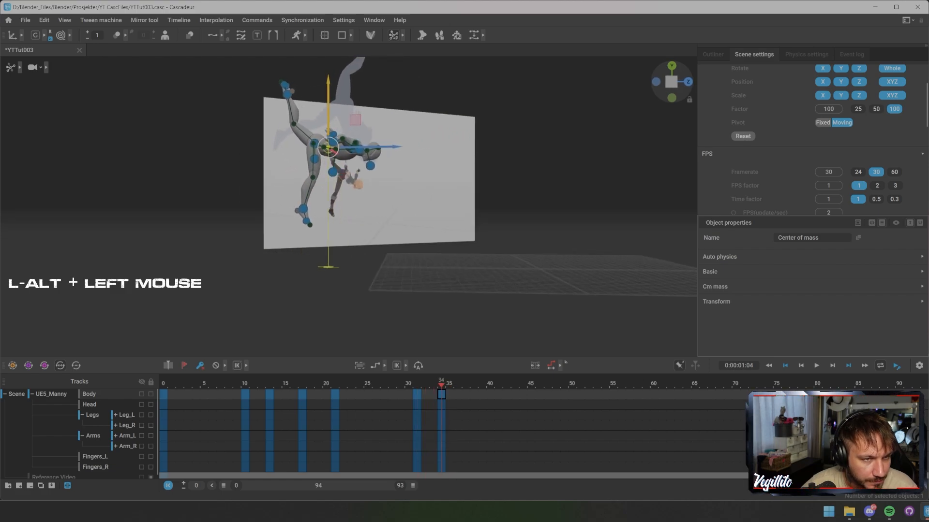
{"action": "left_click_drag", "start_coordinate": [328, 107], "coordinate": [338, 152]}
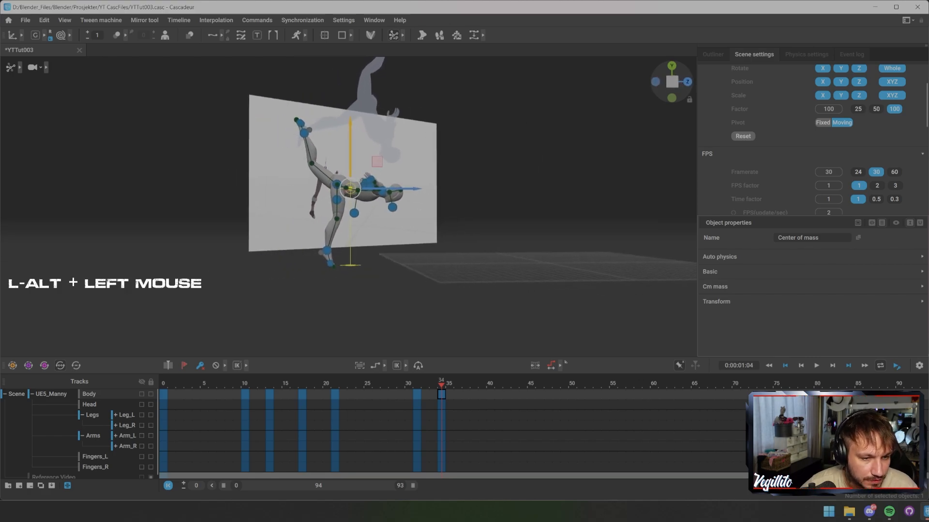
Switch the ghost display to the next keyframe, and lower the body by its center of mass at frame 31
{"action": "left_click", "coordinate": [417, 383]}
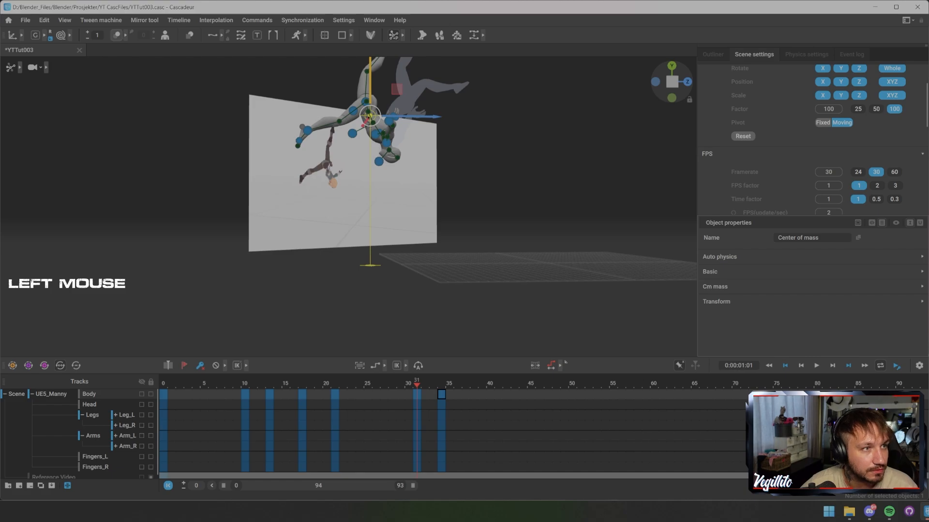
{"action": "left_click", "coordinate": [125, 35]}
{"action": "left_click", "coordinate": [156, 35]}
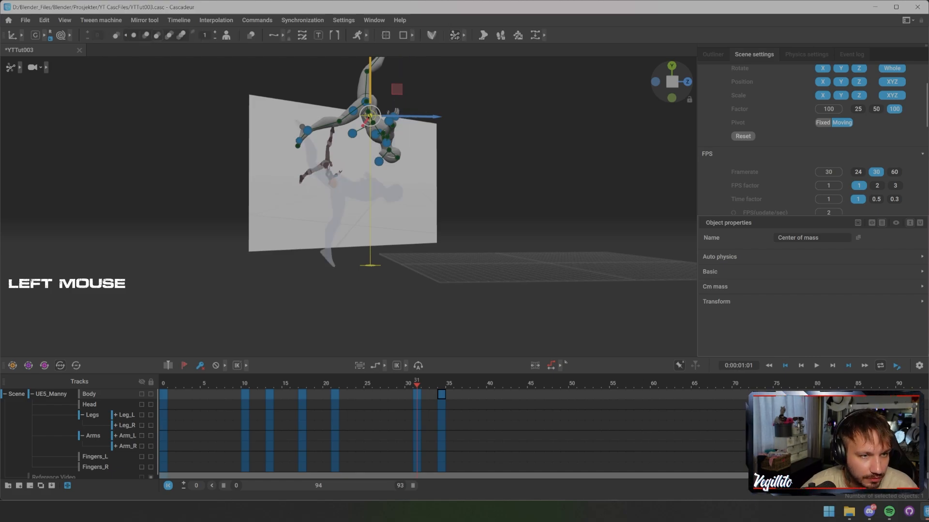
{"action": "left_click_drag", "start_coordinate": [368, 115], "coordinate": [368, 148]}
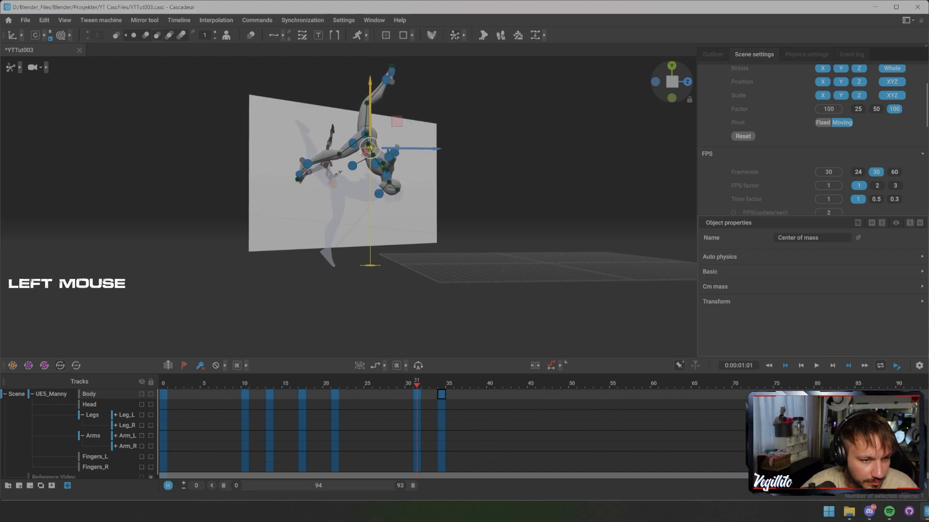
Lower the body by its center of mass at keyframes 21 and 17 to smooth the flip's arc
{"action": "left_click", "coordinate": [334, 383]}
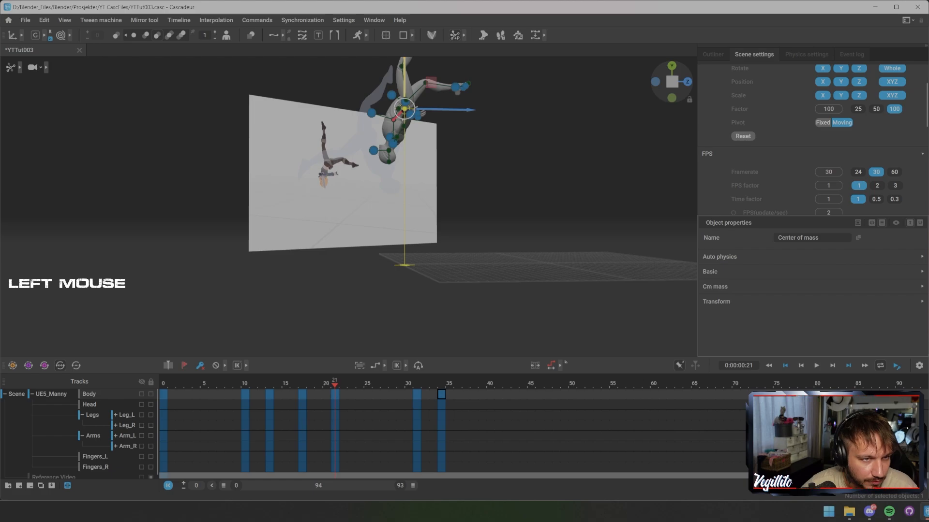
{"action": "left_click_drag", "start_coordinate": [405, 82], "coordinate": [404, 109]}
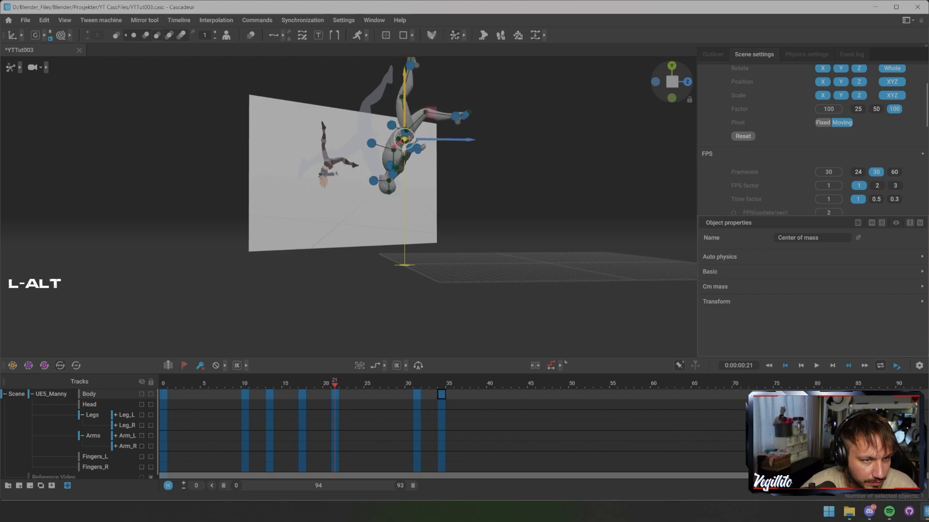
{"action": "left_click_drag", "start_coordinate": [404, 145], "coordinate": [386, 145], "text": "alt"}
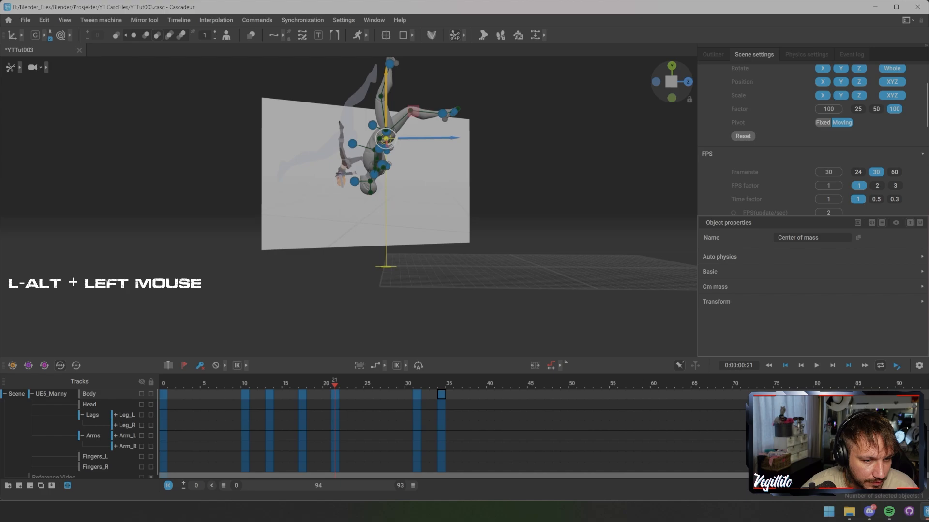
{"action": "key", "text": "Left"}
{"action": "left_click_drag", "start_coordinate": [416, 164], "coordinate": [397, 189]}
Copy the crouch keyframe at frame 10 to frame 38 as the landing pose
{"action": "left_click_drag", "start_coordinate": [301, 384], "coordinate": [466, 384]}
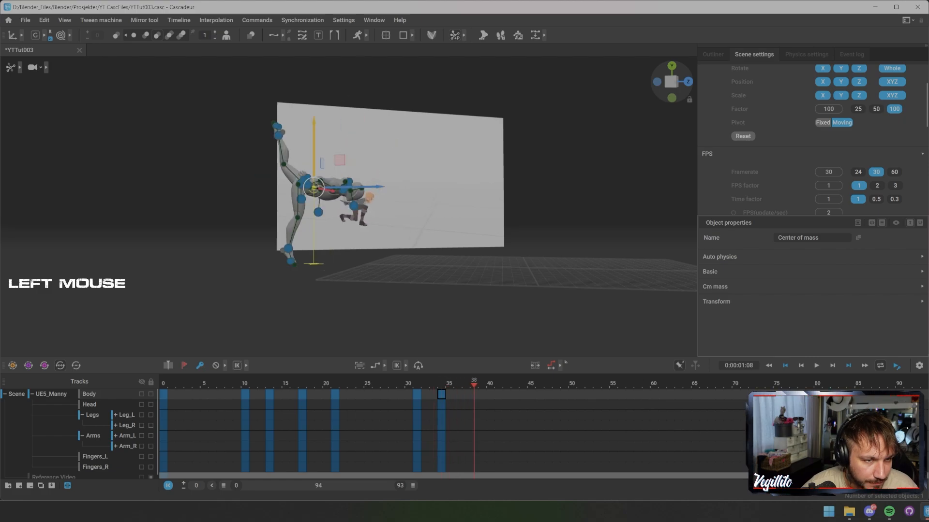
{"action": "left_click_drag", "start_coordinate": [474, 384], "coordinate": [245, 464]}
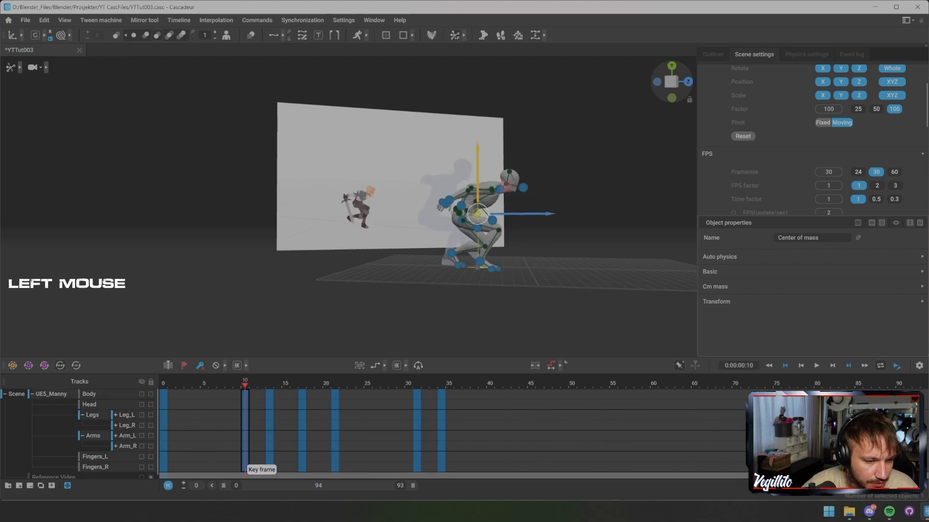
{"action": "middle_click_drag", "start_coordinate": [245, 464], "coordinate": [473, 464], "text": "shift"}
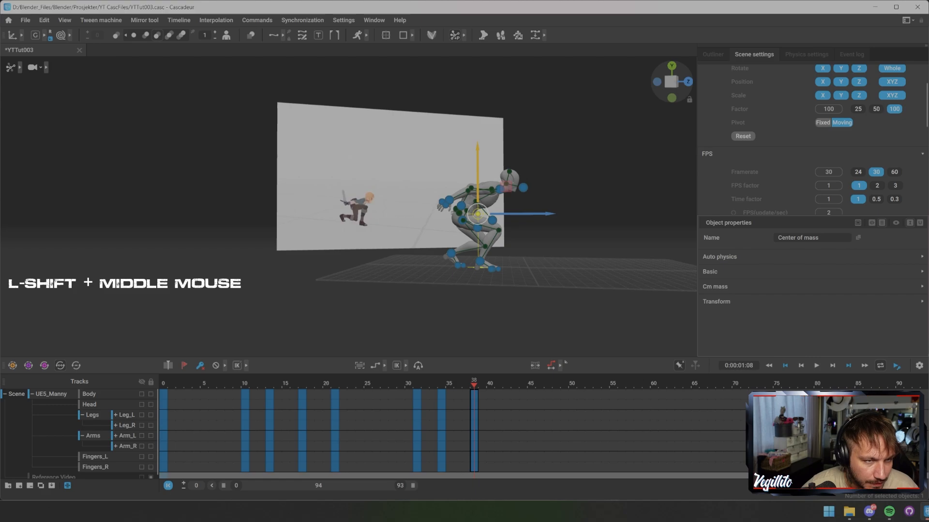
Switch the ghost to the previous keyframe, and shift the frame 38 crouch along the Z axis to the frame 34 ghost's position
{"action": "left_click", "coordinate": [157, 35]}
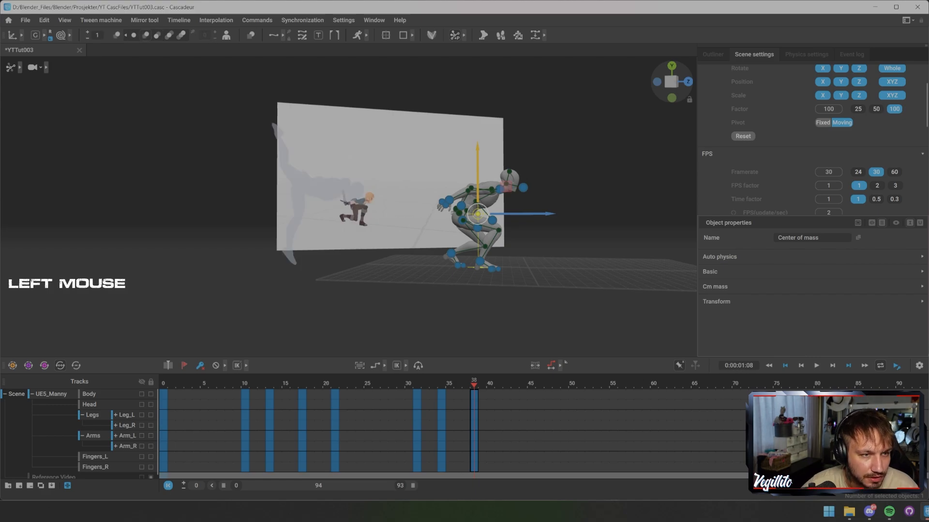
{"action": "left_click_drag", "start_coordinate": [477, 214], "coordinate": [285, 214]}
{"action": "scroll", "coordinate": [349, 206], "scroll_direction": "up", "scroll_amount": 3}
{"action": "middle_click_drag", "start_coordinate": [349, 207], "coordinate": [435, 145], "text": "alt"}
{"action": "left_click_drag", "start_coordinate": [436, 145], "coordinate": [361, 169], "text": "alt"}
{"action": "left_click", "coordinate": [484, 194]}
Rotate the character's right hand level with the forearm and reposition it behind the body at frame 38
{"action": "middle_click_drag", "start_coordinate": [484, 193], "coordinate": [453, 247], "text": "alt"}
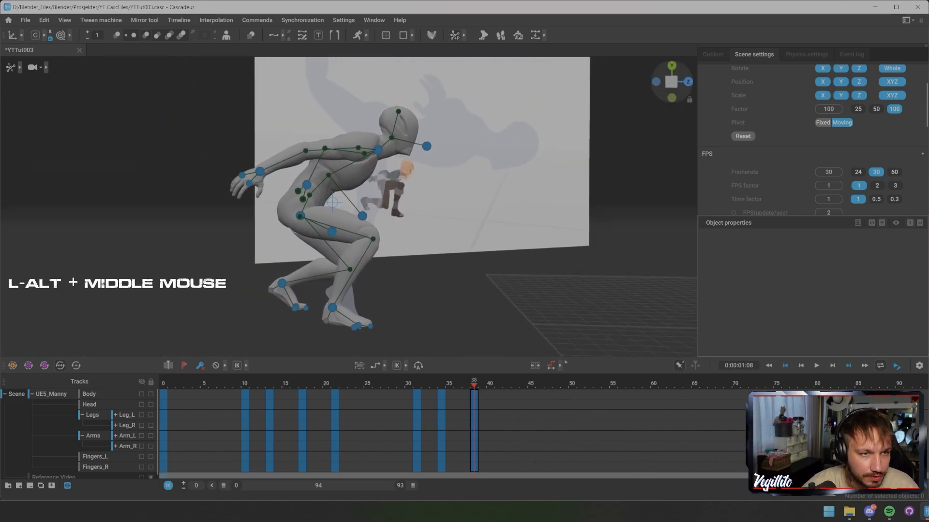
{"action": "mouse_move", "coordinate": [453, 248]}
{"action": "left_mouse_down", "text": "alt"}
{"action": "mouse_move", "coordinate": [424, 241]}
{"action": "mouse_move", "coordinate": [442, 241]}
{"action": "left_mouse_up", "text": "alt"}
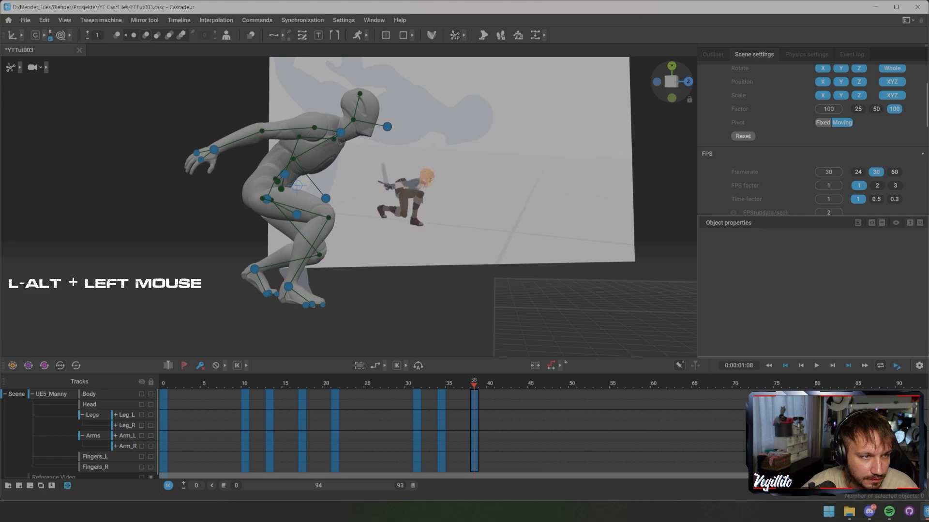
{"action": "left_click", "coordinate": [214, 150]}
{"action": "key", "text": "e"}
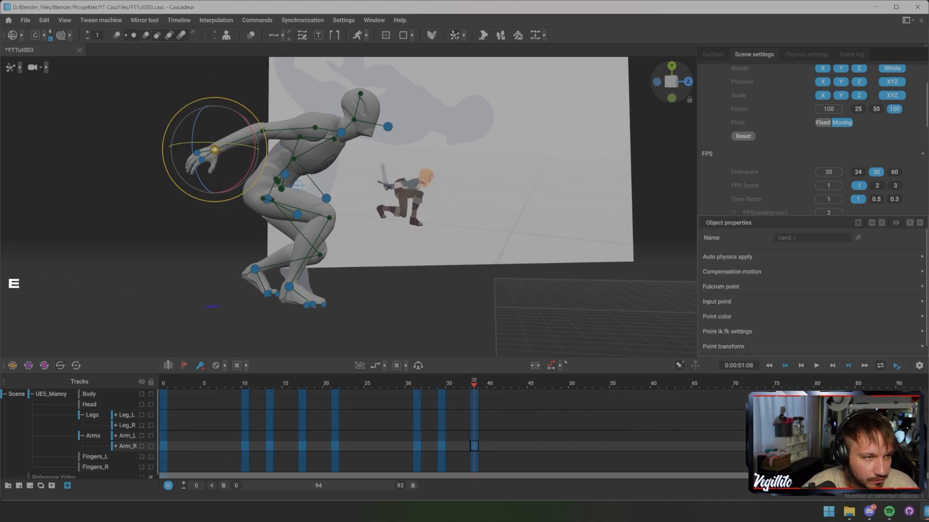
{"action": "left_click_drag", "start_coordinate": [192, 150], "coordinate": [193, 151]}
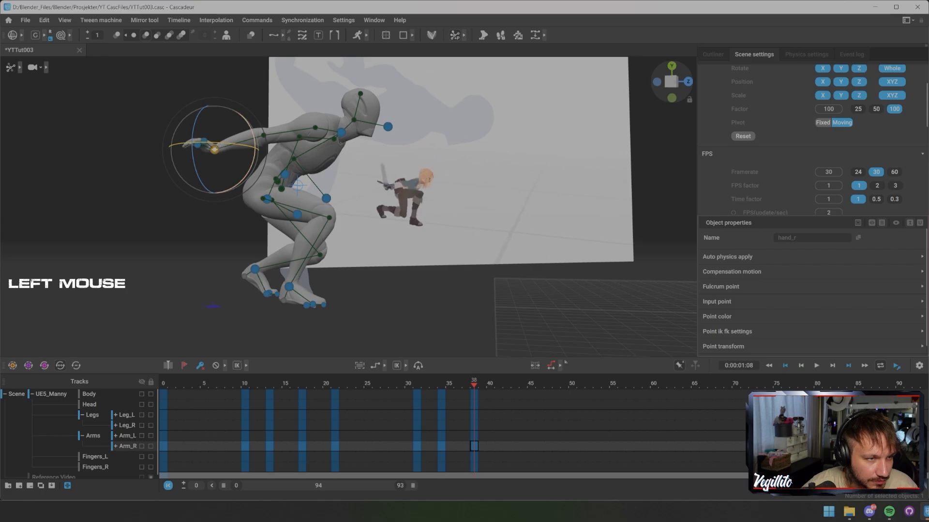
{"action": "key", "text": "w"}
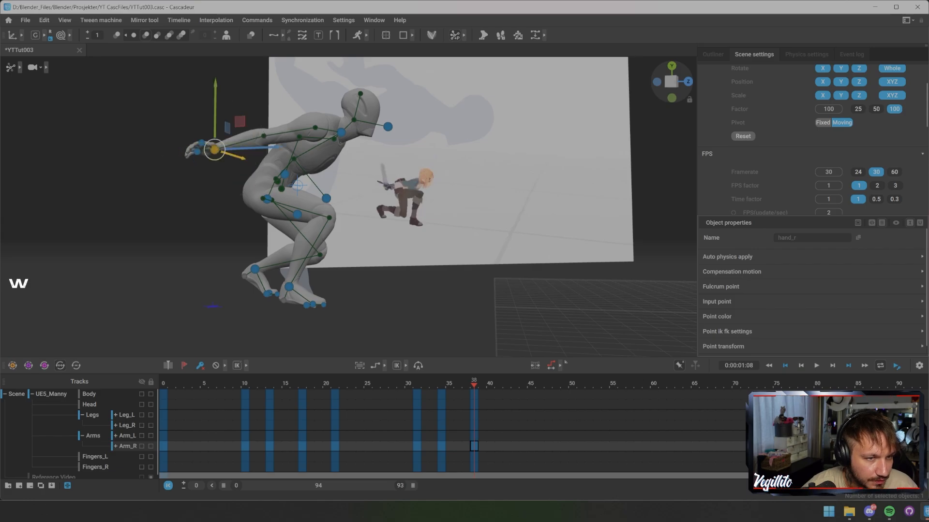
{"action": "left_click_drag", "start_coordinate": [267, 148], "coordinate": [174, 113]}
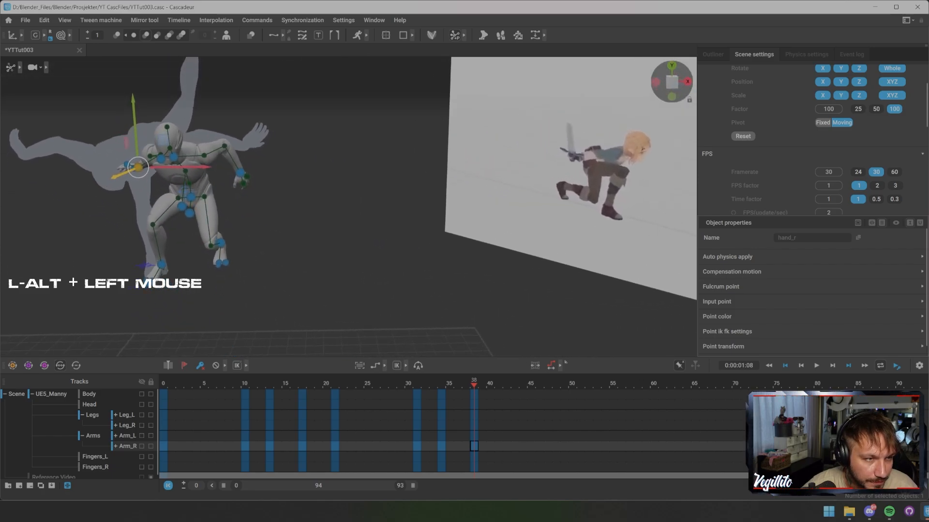
Move the left hand out to the side and backward in the frame 38 landing pose
{"action": "left_click", "coordinate": [240, 173]}
{"action": "left_click_drag", "start_coordinate": [240, 173], "coordinate": [121, 169], "text": "alt"}
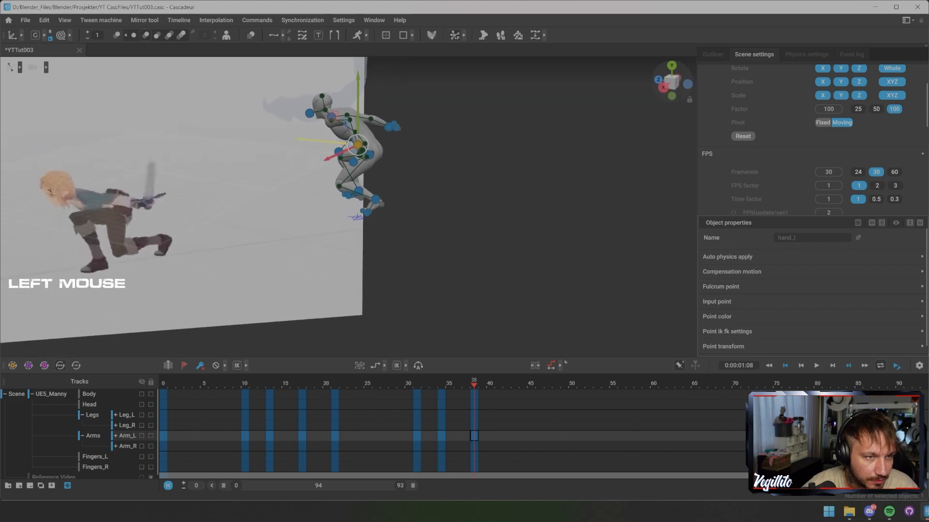
{"action": "left_click_drag", "start_coordinate": [358, 145], "coordinate": [472, 157]}
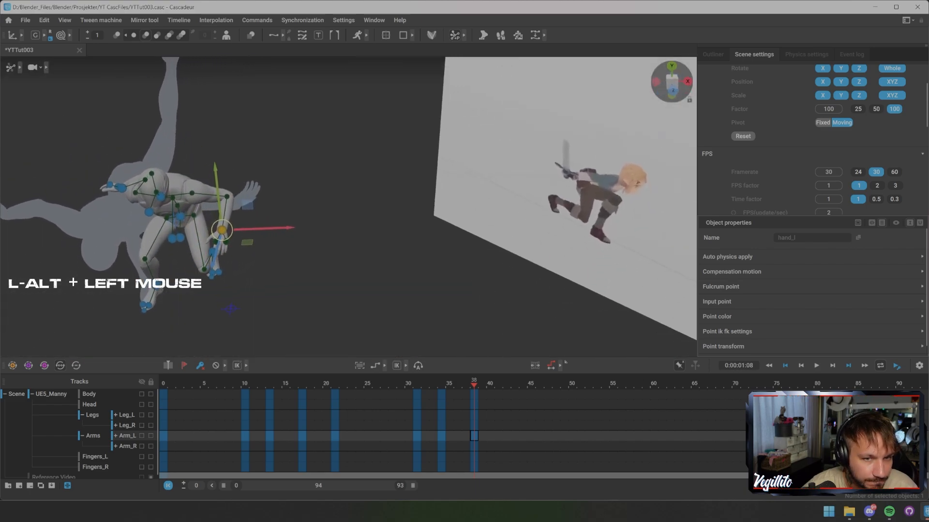
{"action": "left_click_drag", "start_coordinate": [280, 228], "coordinate": [348, 214], "text": "alt"}
{"action": "left_click_drag", "start_coordinate": [273, 215], "coordinate": [462, 190]}
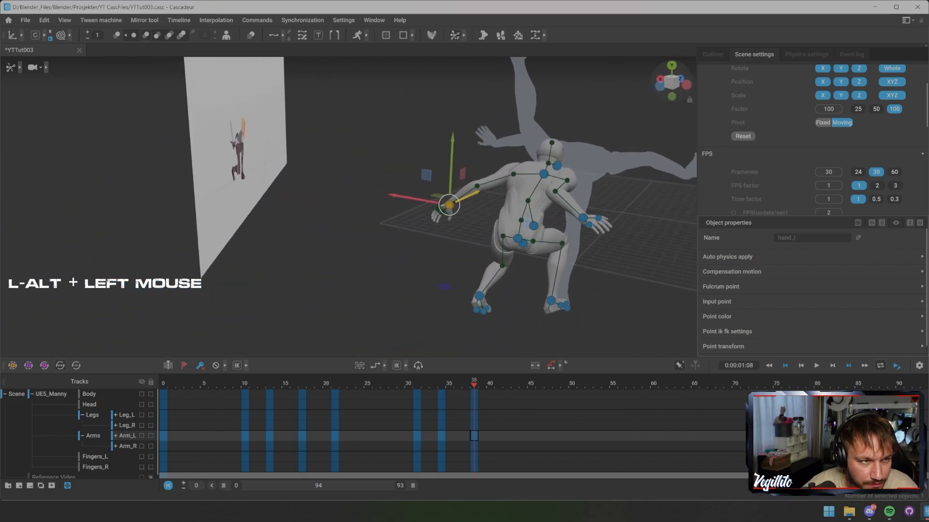
Spread the right hand outward along the X axis, and check the frame 38 pose with the rig controllers hidden
{"action": "left_click", "coordinate": [583, 217]}
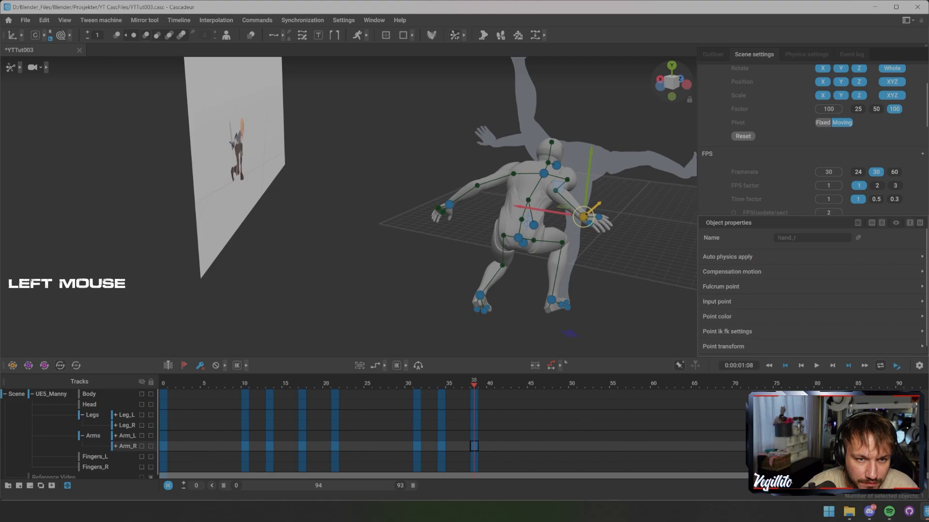
{"action": "left_click_drag", "start_coordinate": [552, 212], "coordinate": [406, 208]}
{"action": "key", "text": "s"}
{"action": "left_click", "coordinate": [474, 261]}
{"action": "middle_click_drag", "start_coordinate": [474, 261], "coordinate": [489, 203], "text": "alt"}
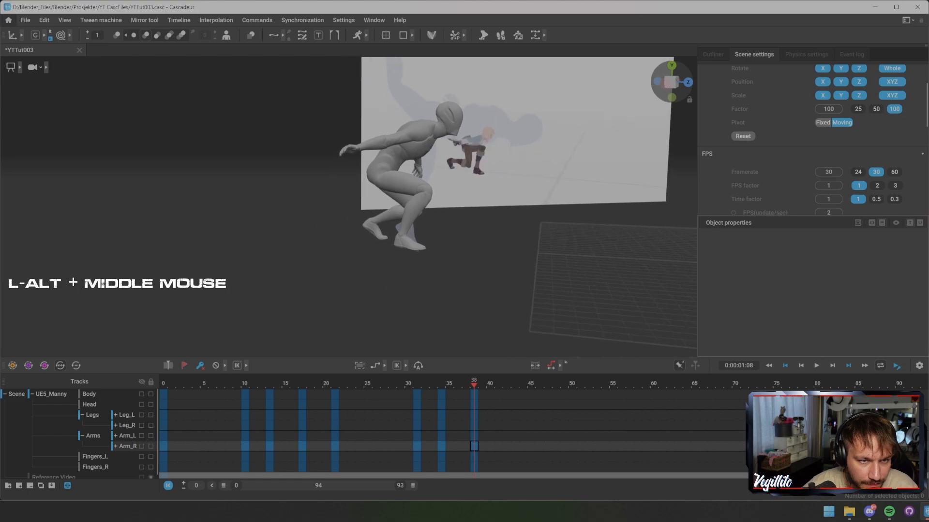
{"action": "left_click_drag", "start_coordinate": [489, 203], "coordinate": [530, 198], "text": "alt"}
{"action": "key", "text": "s"}
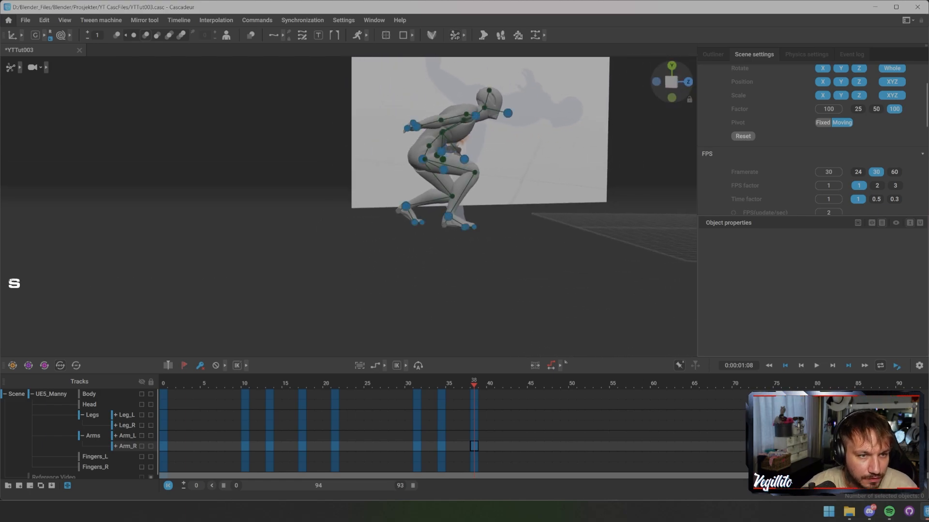
Lower the pelvis and place the left foot farther back to bring frame 38 toward a kneel
{"action": "left_click", "coordinate": [422, 159]}
{"action": "left_click_drag", "start_coordinate": [423, 158], "coordinate": [371, 204]}
{"action": "left_click", "coordinate": [384, 204]}
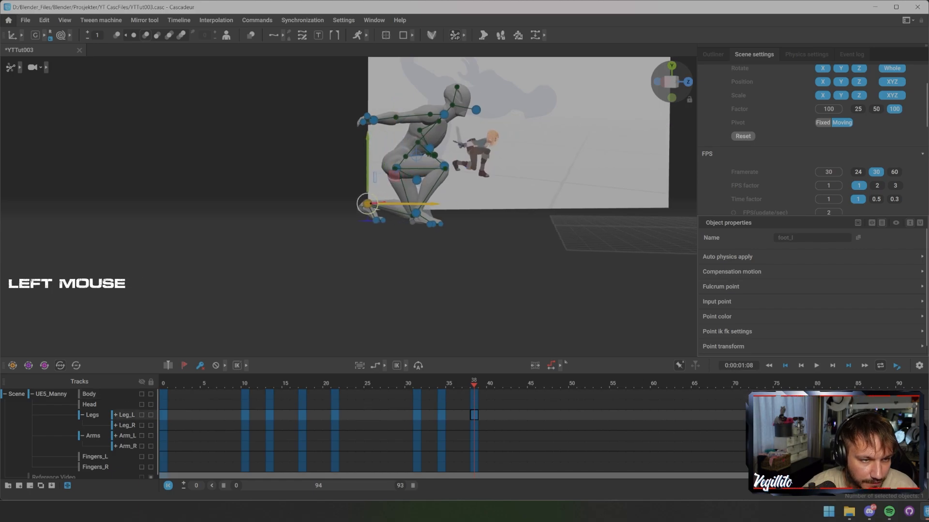
Pin the left toe points and move the left ankle so the foot stands upright on its toes
{"action": "left_click", "coordinate": [376, 220]}
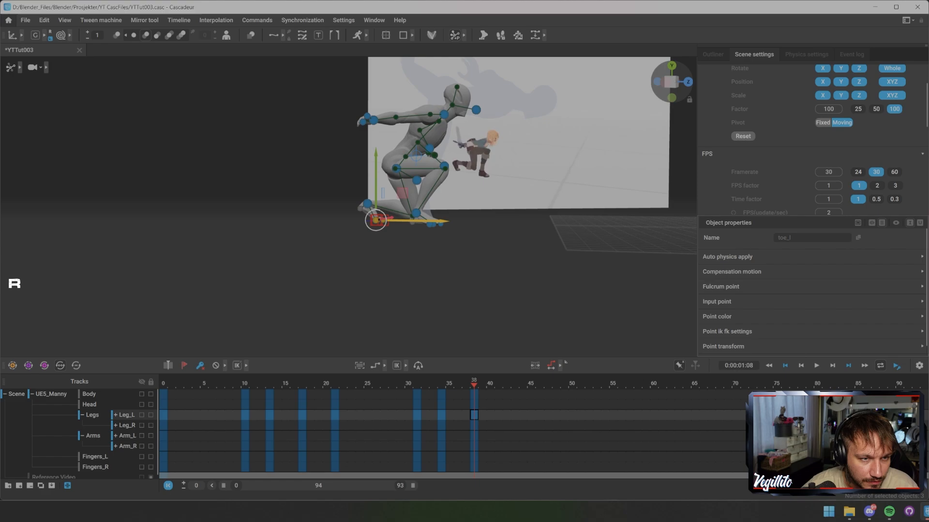
{"action": "left_click", "coordinate": [368, 204]}
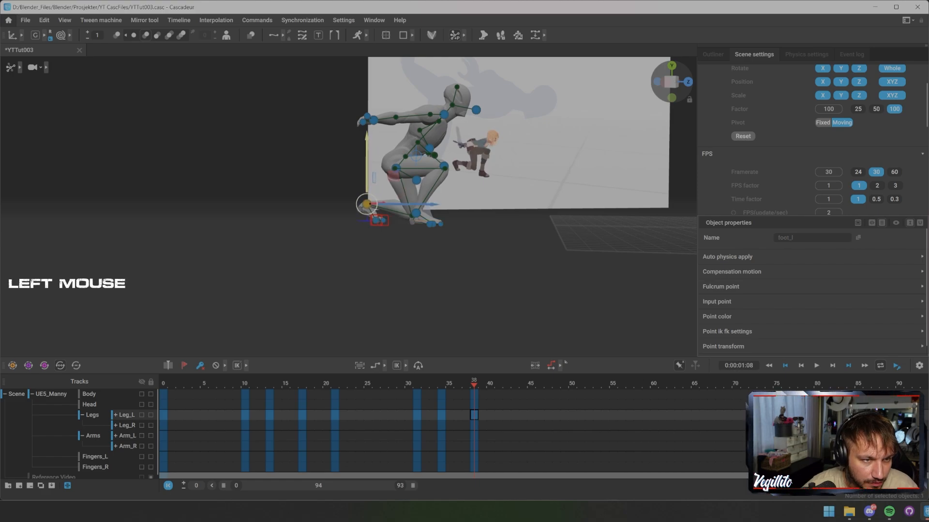
{"action": "scroll", "coordinate": [367, 204], "scroll_direction": "up", "scroll_amount": 5}
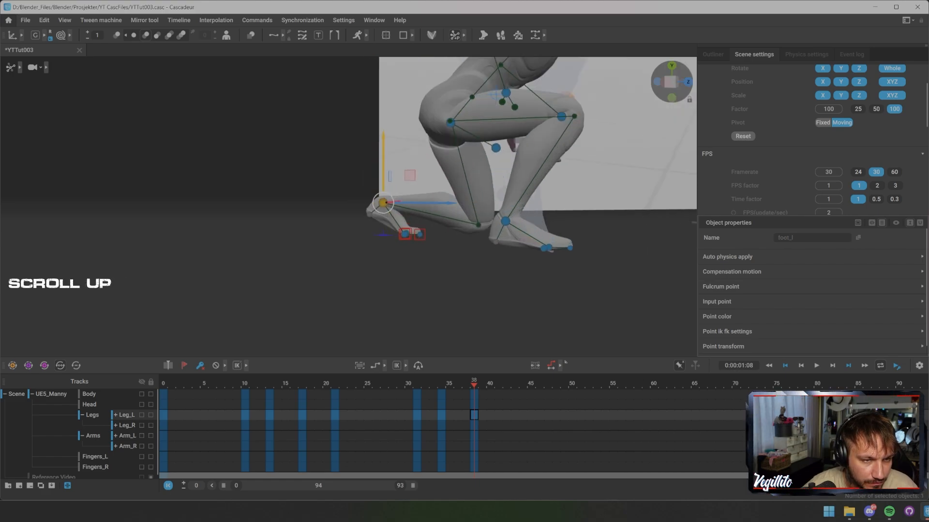
{"action": "middle_click_drag", "start_coordinate": [394, 202], "coordinate": [344, 266], "text": "alt"}
{"action": "left_click_drag", "start_coordinate": [343, 266], "coordinate": [494, 263], "text": "alt"}
{"action": "left_click", "coordinate": [542, 319]}
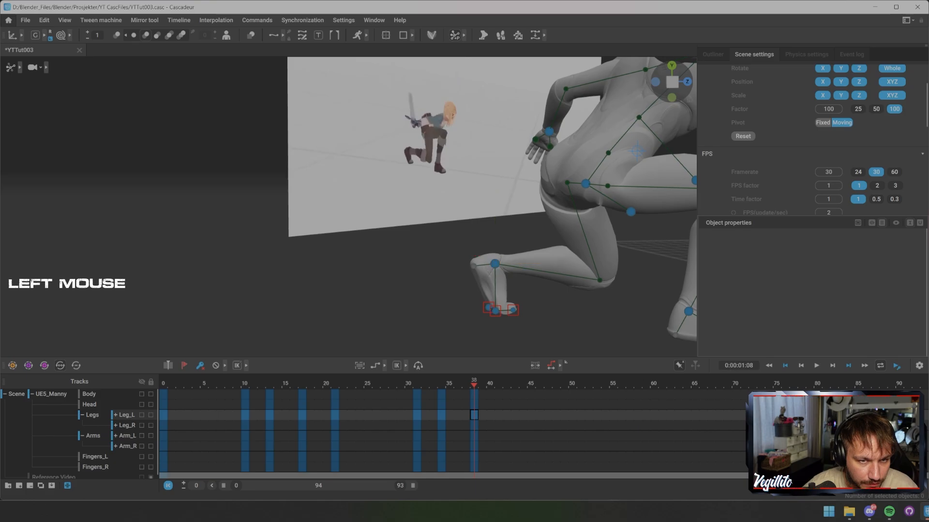
Unpin the left toe points and shift the whole left foot backward along the Z axis
{"action": "scroll", "coordinate": [494, 203], "scroll_direction": "down", "scroll_amount": 3}
{"action": "left_click_drag", "start_coordinate": [493, 203], "coordinate": [435, 181], "text": "alt"}
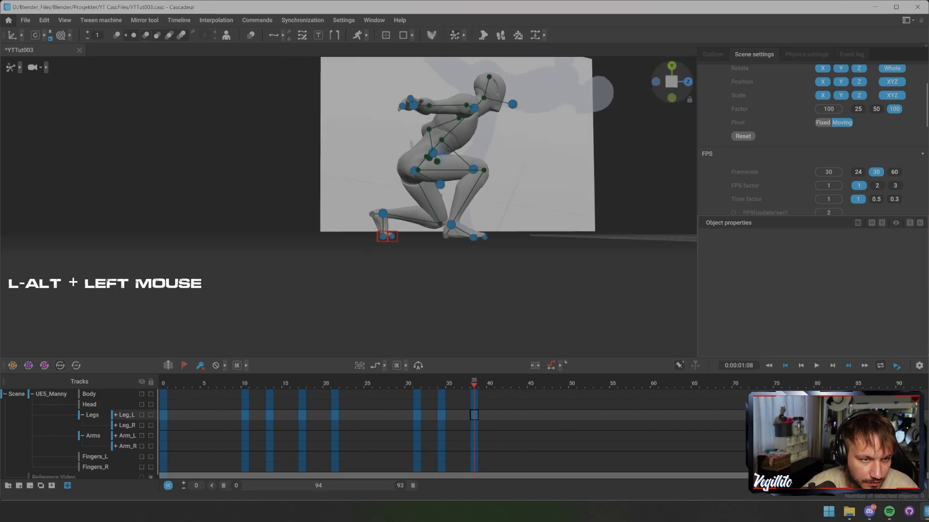
{"action": "left_click_drag", "start_coordinate": [378, 231], "coordinate": [397, 242]}
{"action": "key", "text": "r"}
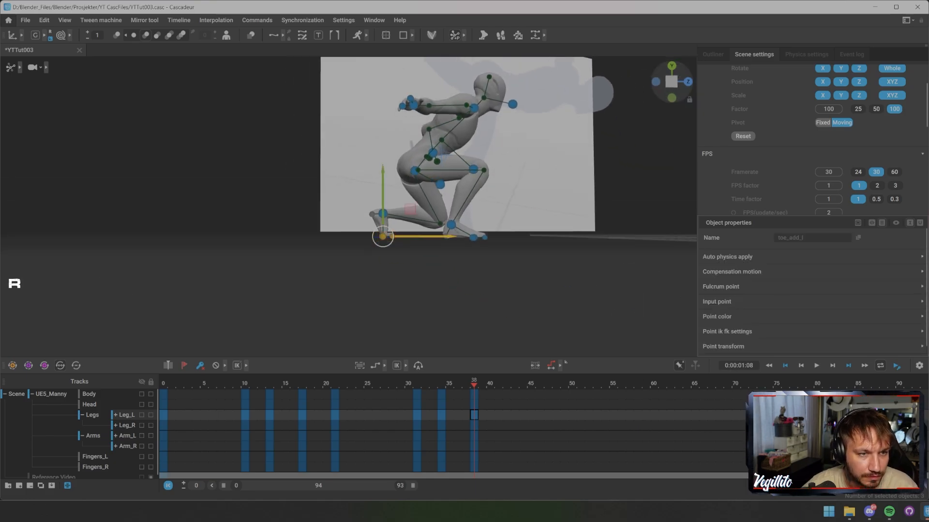
{"action": "left_click", "coordinate": [382, 213]}
{"action": "left_click_drag", "start_coordinate": [383, 213], "coordinate": [369, 213]}
{"action": "left_click", "coordinate": [532, 271]}
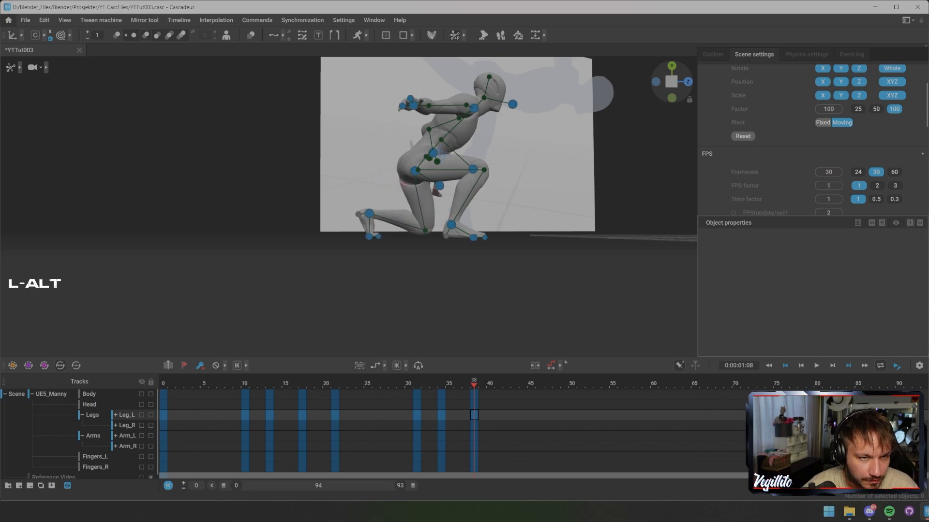
Shift the pelvis, chest, both hands and left foot along the X axis toward the planted right foot
{"action": "left_click_drag", "start_coordinate": [532, 271], "coordinate": [321, 271], "text": "alt"}
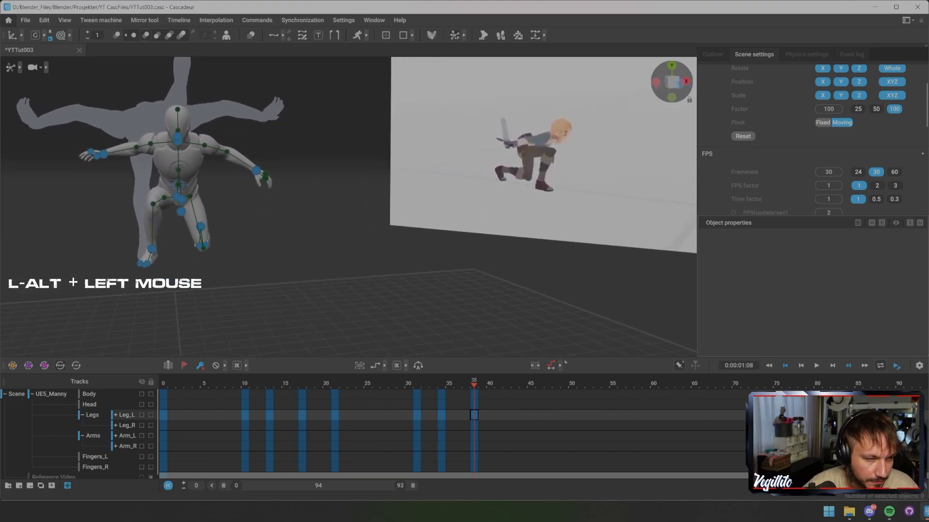
{"action": "left_click", "coordinate": [200, 227]}
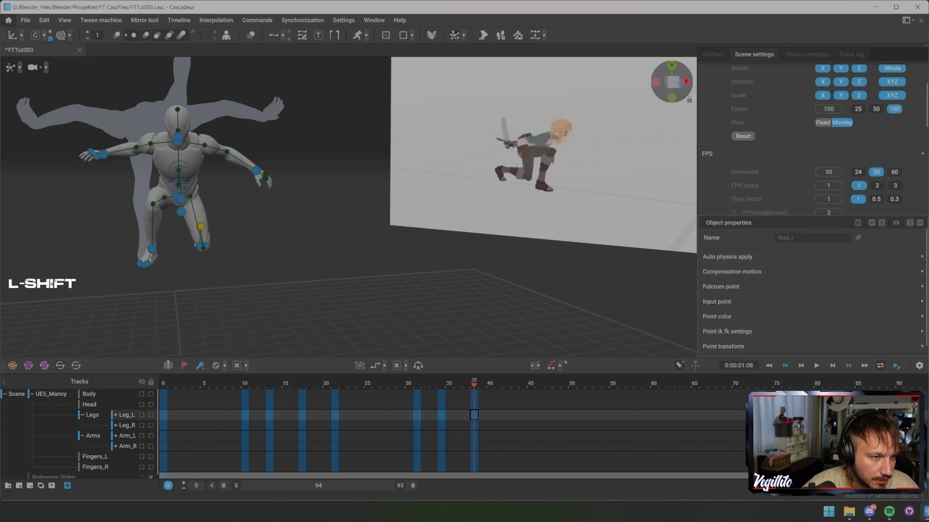
{"action": "left_click", "coordinate": [177, 197], "text": "shift"}
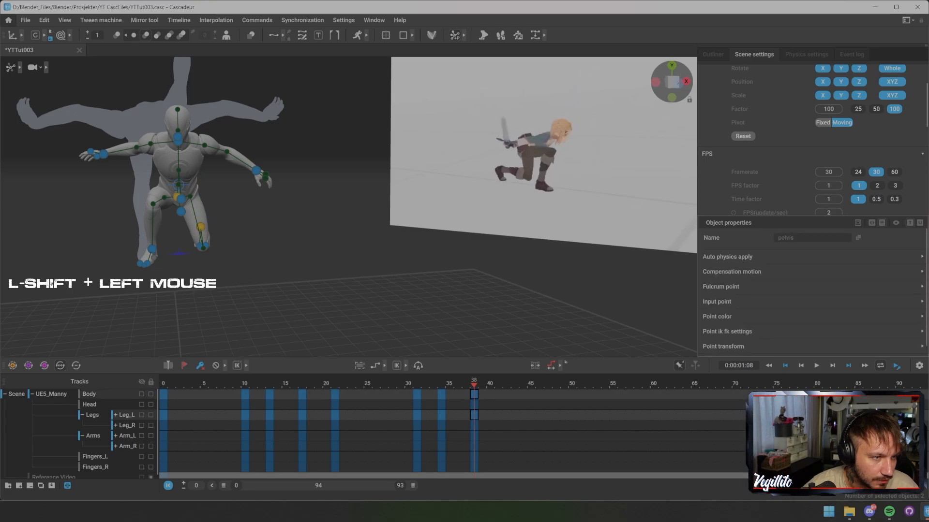
{"action": "left_click", "coordinate": [256, 171], "text": "shift"}
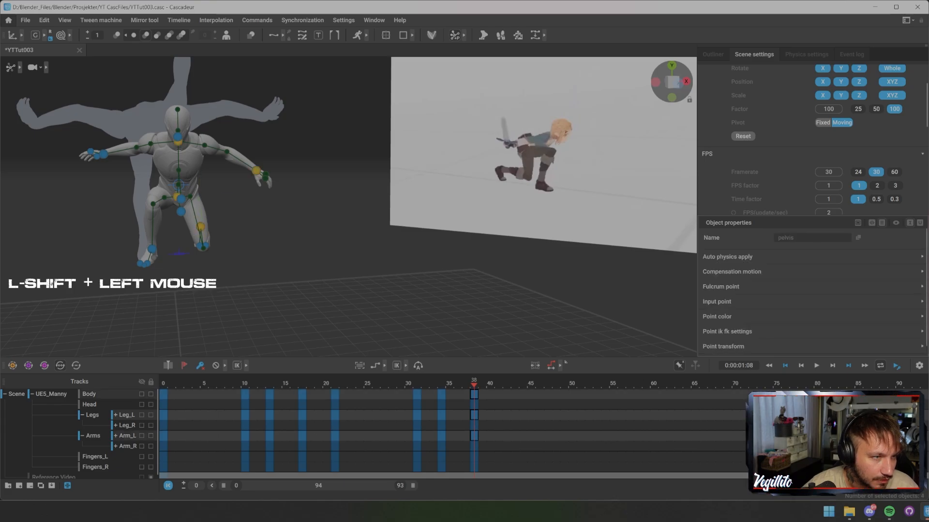
{"action": "left_click", "coordinate": [103, 154], "text": "shift"}
{"action": "left_click_drag", "start_coordinate": [228, 196], "coordinate": [215, 196]}
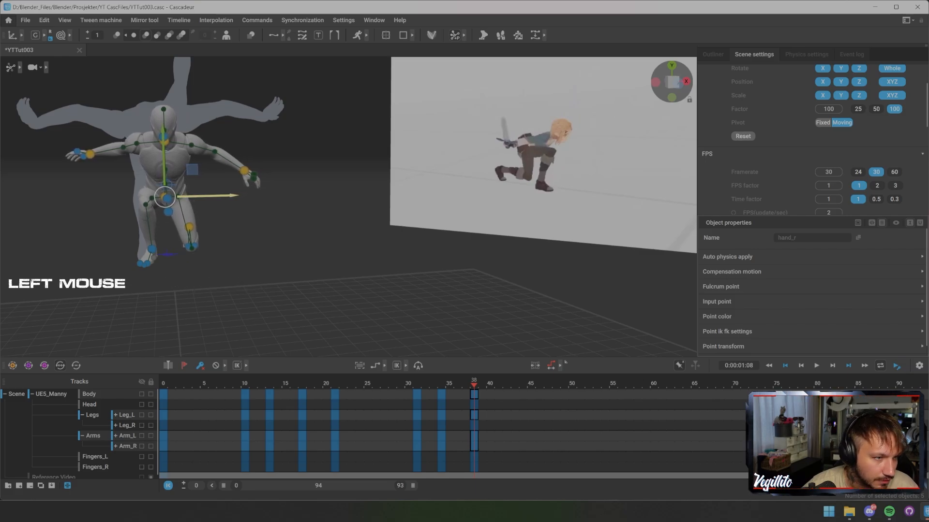
Rotate the planted right foot about the vertical axis, pivoting at its toes, to point it straighter forward
{"action": "left_click", "coordinate": [152, 249]}
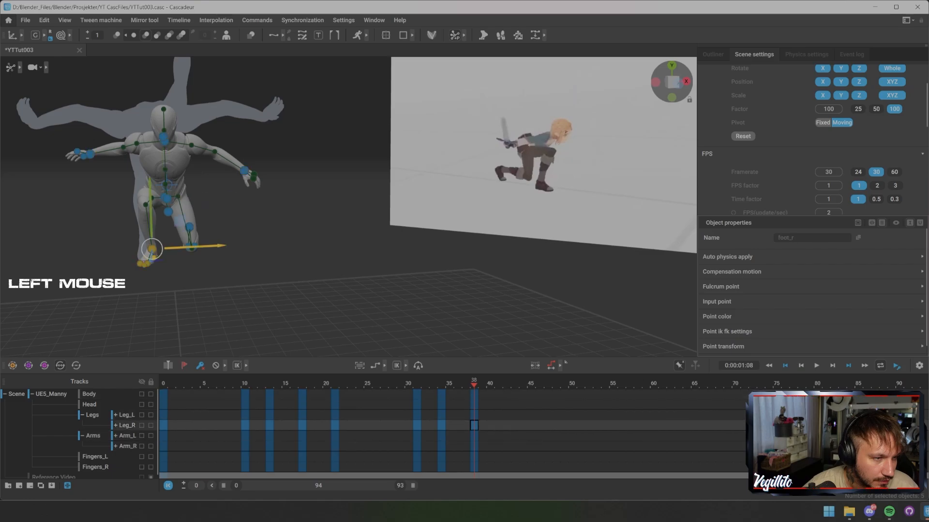
{"action": "right_click_drag", "start_coordinate": [152, 250], "coordinate": [147, 263]}
{"action": "key", "text": "e"}
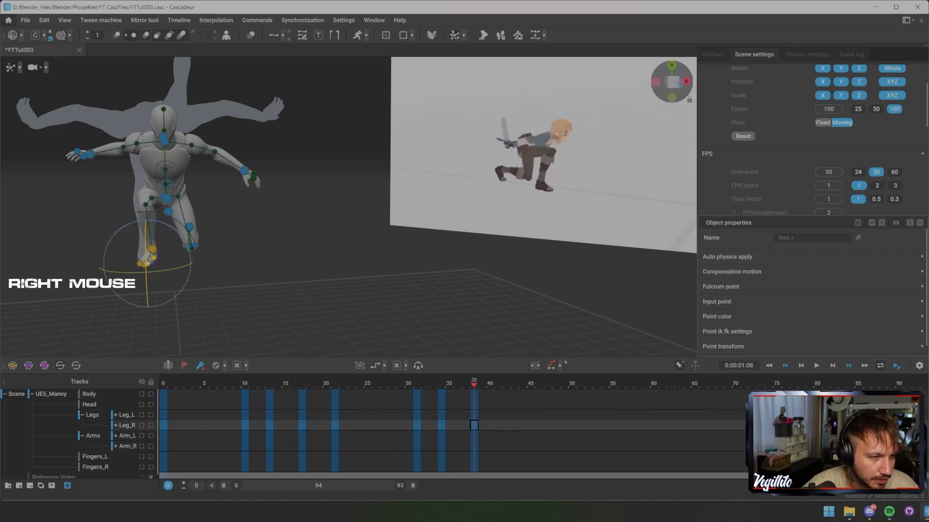
{"action": "left_click_drag", "start_coordinate": [159, 271], "coordinate": [167, 270]}
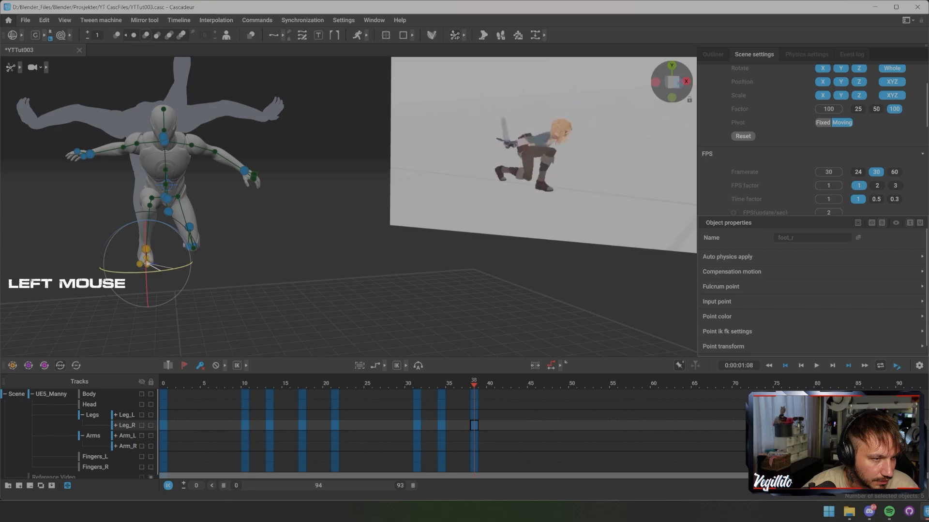
{"action": "left_click", "coordinate": [232, 256]}
Move both hands and the chest forward and down to lean the torso over the front knee at frame 38
{"action": "left_click_drag", "start_coordinate": [232, 256], "coordinate": [334, 243], "text": "alt"}
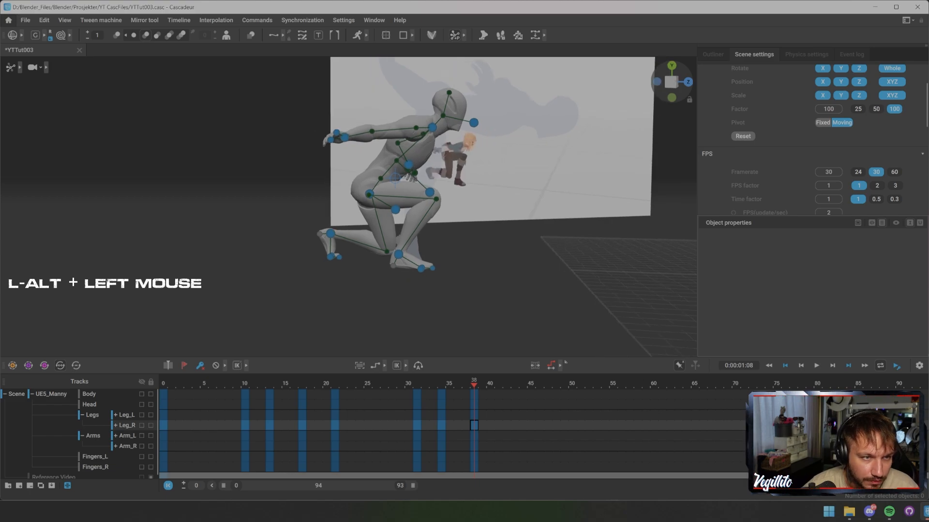
{"action": "left_click", "coordinate": [345, 137]}
{"action": "left_click", "coordinate": [409, 165], "text": "shift"}
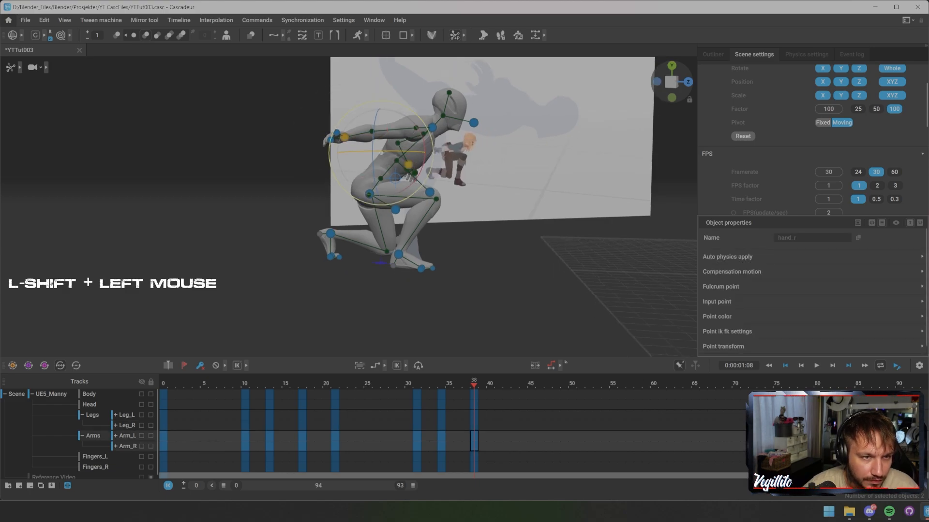
{"action": "left_click", "coordinate": [432, 127], "text": "shift"}
{"action": "key", "text": "w"}
{"action": "left_click_drag", "start_coordinate": [432, 127], "coordinate": [446, 146]}
{"action": "left_click", "coordinate": [520, 164]}
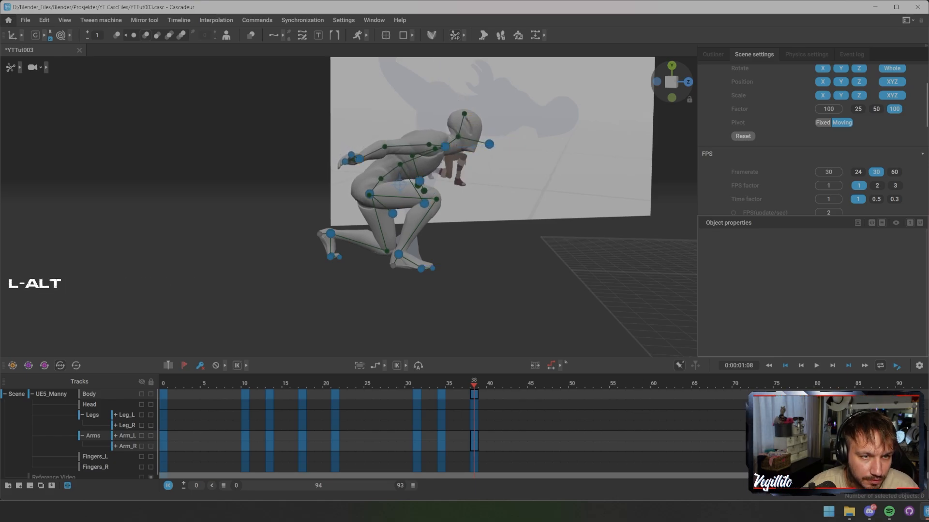
Go to frame 44 and add a keyframe holding the kneeling pose on all tracks
{"action": "left_click_drag", "start_coordinate": [520, 164], "coordinate": [486, 159], "text": "alt"}
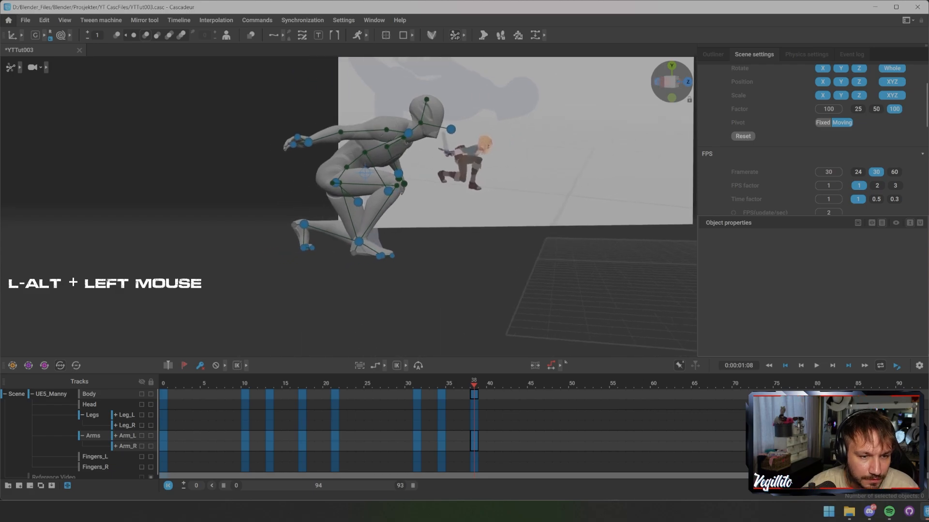
{"action": "left_click_drag", "start_coordinate": [474, 384], "coordinate": [523, 466]}
{"action": "key", "text": "f"}
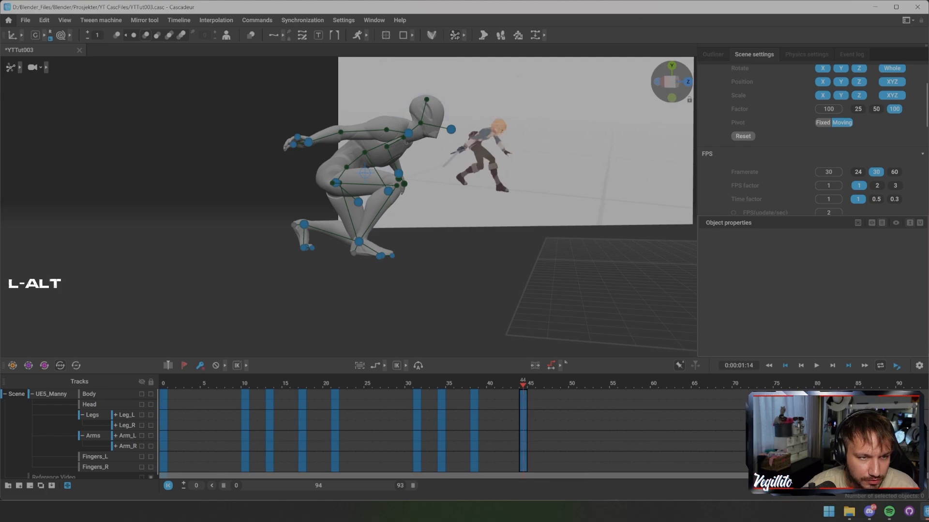
Raise the pelvis, chest and both hands up and back to lift the character from the kneel at frame 44
{"action": "middle_click_drag", "start_coordinate": [365, 172], "coordinate": [374, 205], "text": "alt"}
{"action": "left_click_drag", "start_coordinate": [373, 206], "coordinate": [405, 206], "text": "alt"}
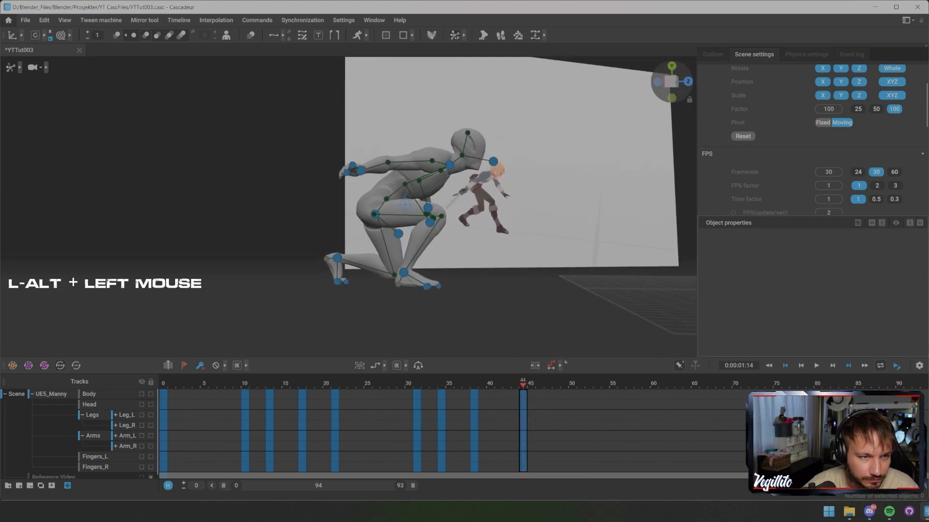
{"action": "left_click", "coordinate": [374, 214]}
{"action": "left_click", "coordinate": [360, 171], "text": "shift"}
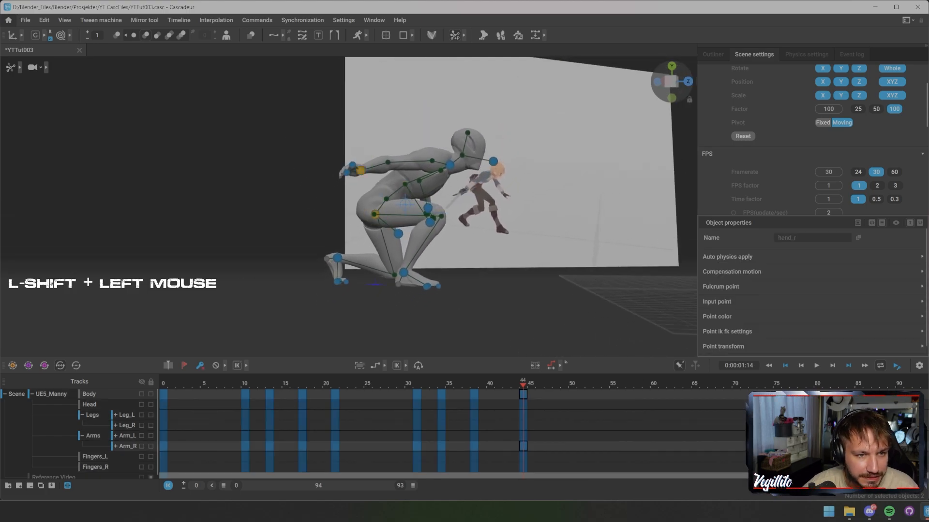
{"action": "left_click", "coordinate": [427, 208], "text": "shift"}
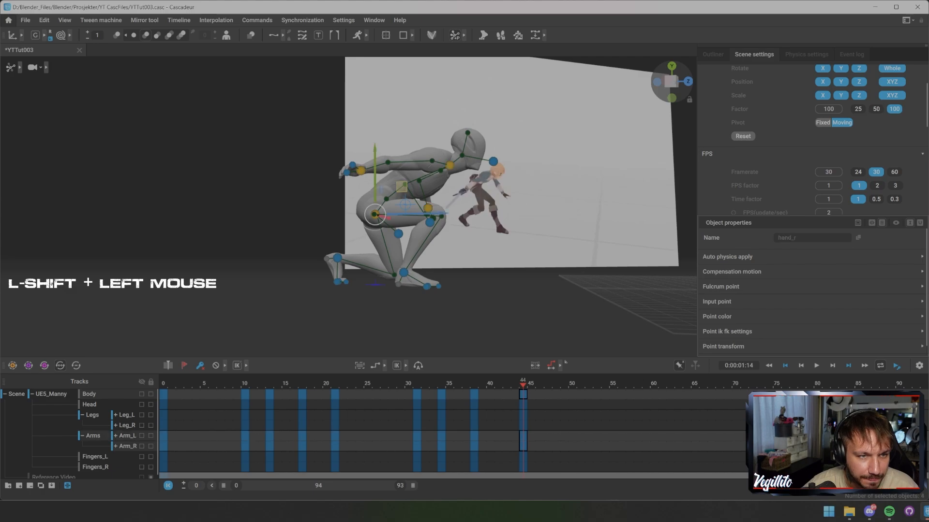
{"action": "left_click_drag", "start_coordinate": [375, 214], "coordinate": [347, 189]}
{"action": "left_click_drag", "start_coordinate": [340, 185], "coordinate": [329, 178]}
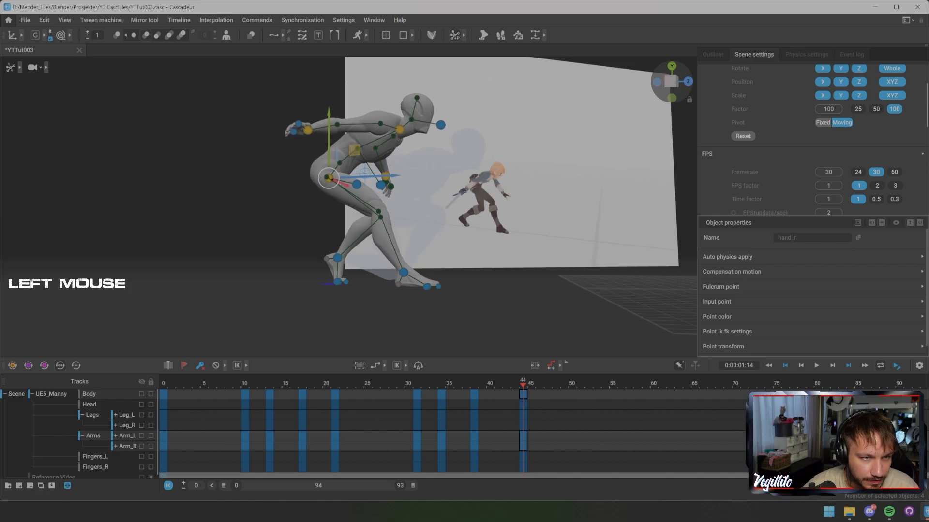
Rotate the selected pelvis, chest and hands slightly backward to make the torso more upright
{"action": "middle_click_drag", "start_coordinate": [328, 178], "coordinate": [361, 241], "text": "alt"}
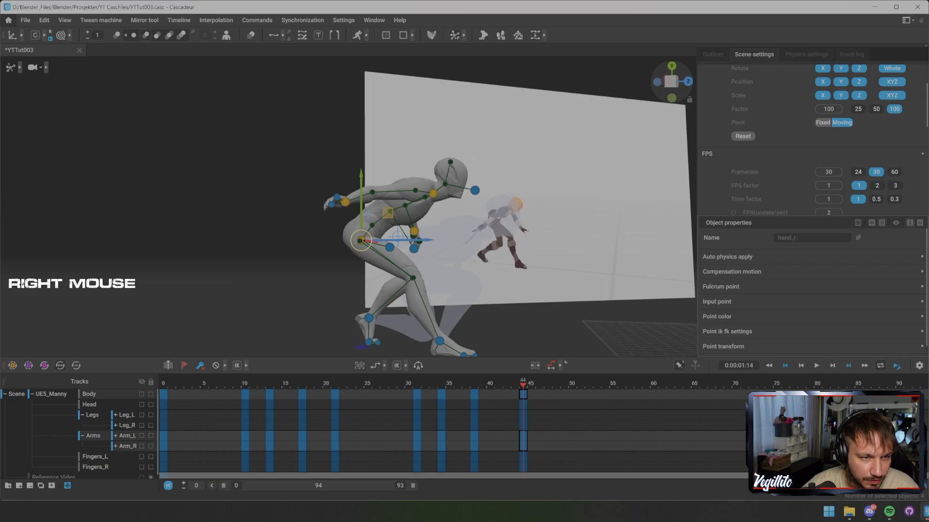
{"action": "key", "text": "e"}
{"action": "left_click_drag", "start_coordinate": [397, 236], "coordinate": [394, 235]}
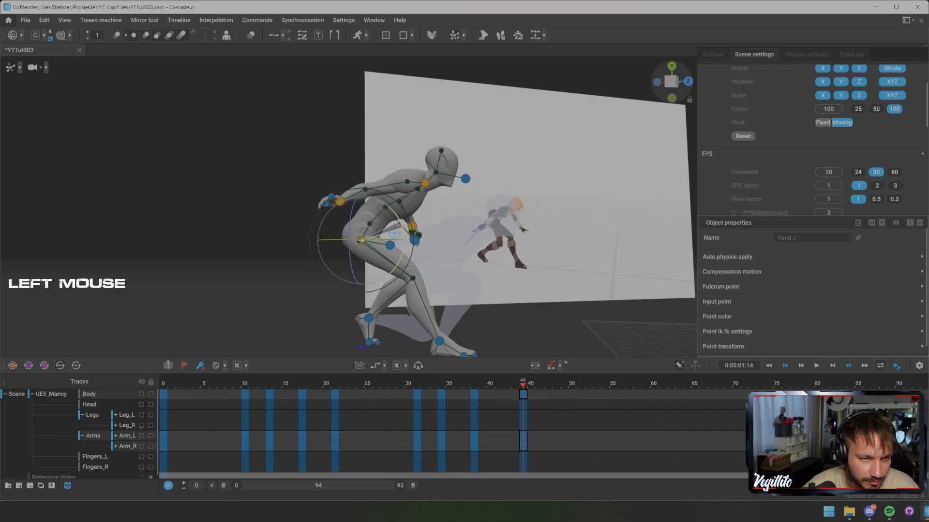
{"action": "left_click", "coordinate": [394, 233]}
Pin the left toes in place and move the left foot's ankle back and slightly down
{"action": "middle_click_drag", "start_coordinate": [394, 233], "coordinate": [415, 219], "text": "alt"}
{"action": "left_click_drag", "start_coordinate": [416, 219], "coordinate": [407, 220], "text": "alt"}
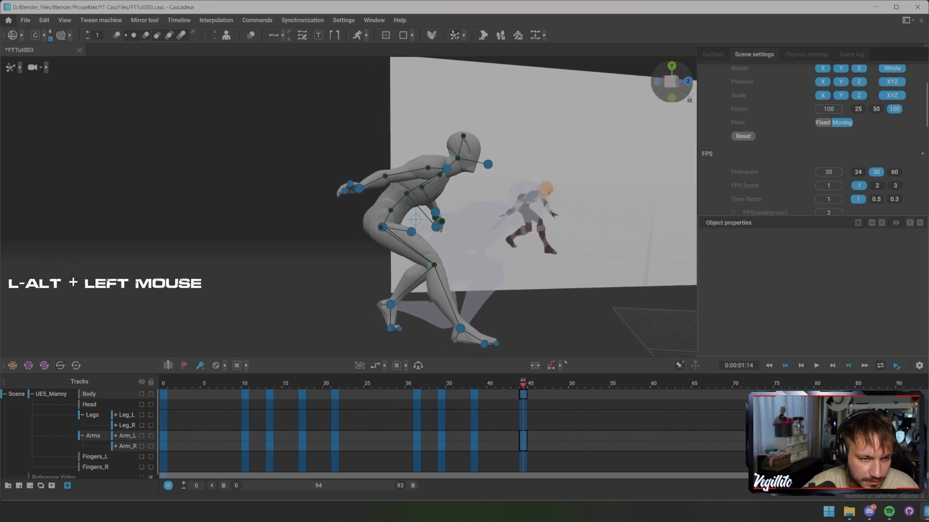
{"action": "left_click", "coordinate": [390, 328]}
{"action": "key", "text": "r"}
{"action": "left_click", "coordinate": [408, 320]}
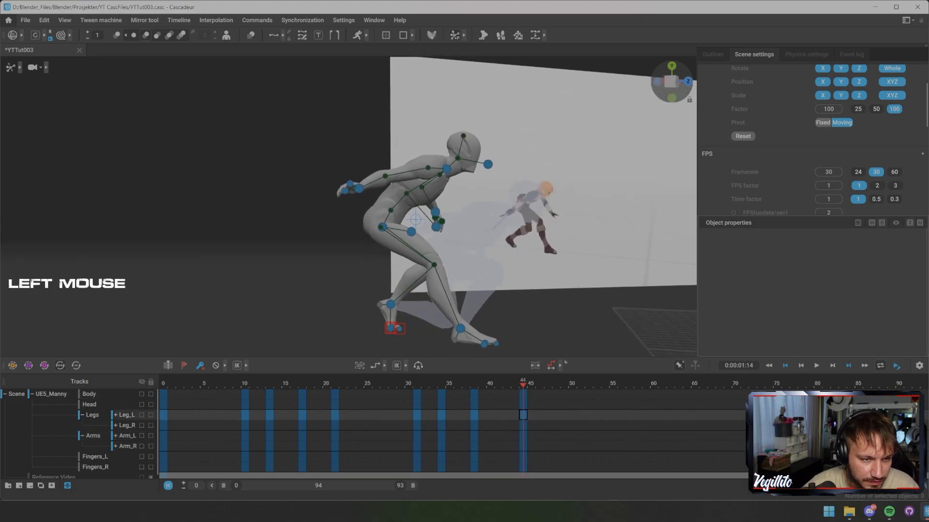
{"action": "left_click", "coordinate": [390, 304]}
{"action": "key", "text": "w"}
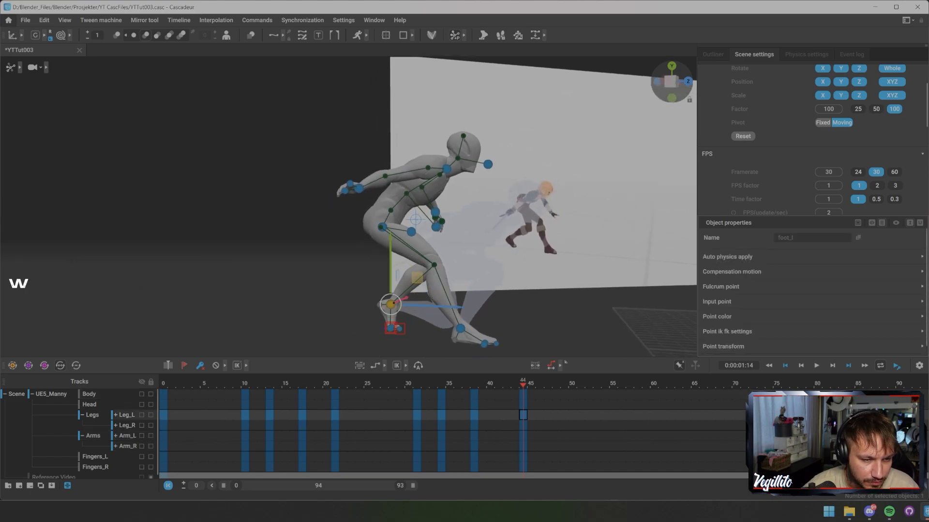
{"action": "left_click_drag", "start_coordinate": [391, 304], "coordinate": [379, 307]}
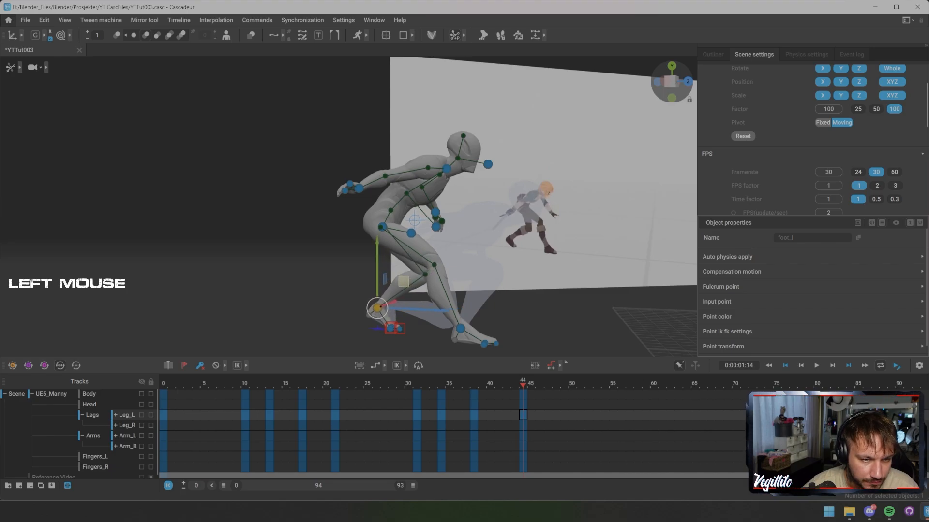
{"action": "key", "text": "Escape"}
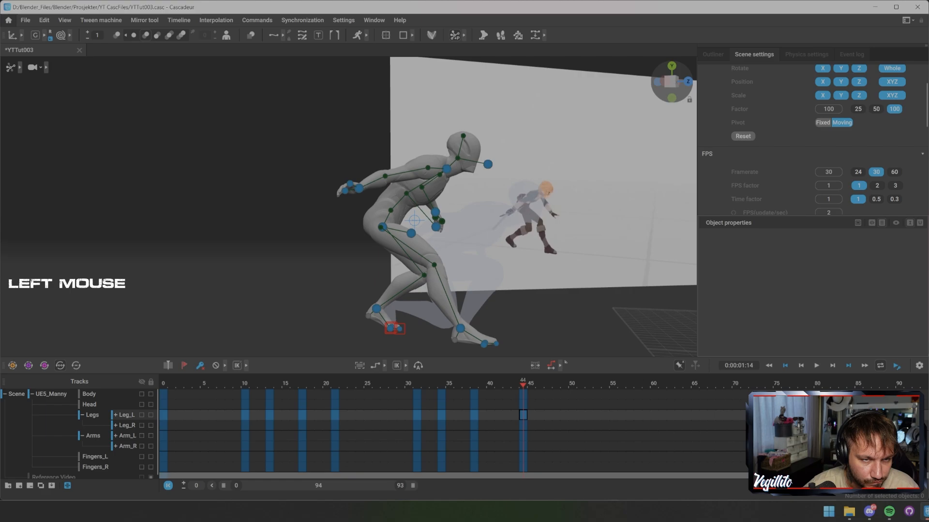
Go to frame 49 and add a keyframe on all tracks
{"action": "left_click_drag", "start_coordinate": [435, 217], "coordinate": [420, 219], "text": "alt"}
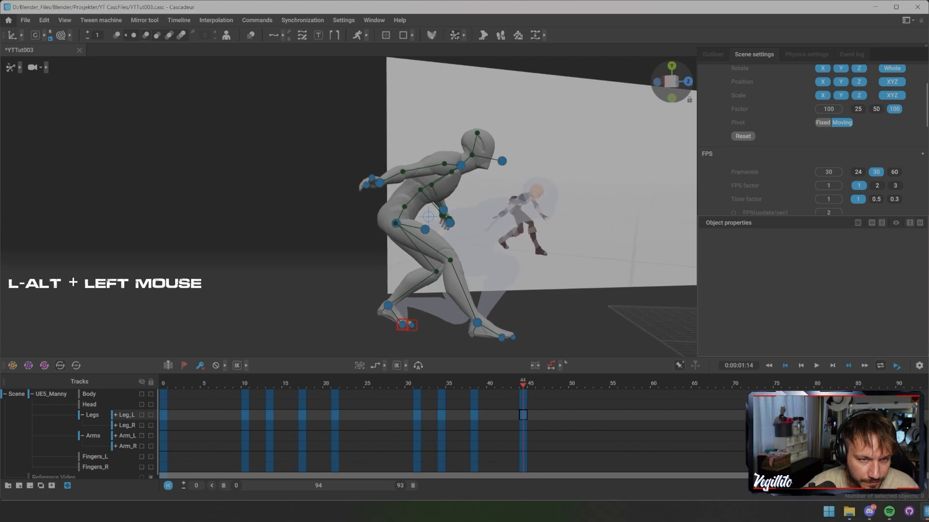
{"action": "mouse_move", "coordinate": [428, 217]}
{"action": "left_mouse_down", "text": "alt"}
{"action": "mouse_move", "coordinate": [414, 221]}
{"action": "mouse_move", "coordinate": [424, 220]}
{"action": "left_mouse_up", "text": "alt"}
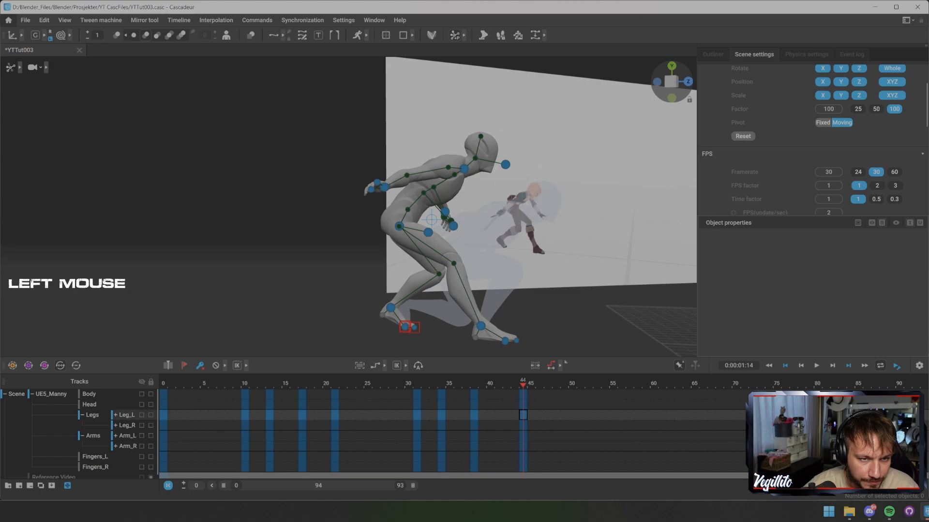
{"action": "left_click_drag", "start_coordinate": [522, 385], "coordinate": [564, 467]}
{"action": "key", "text": "f"}
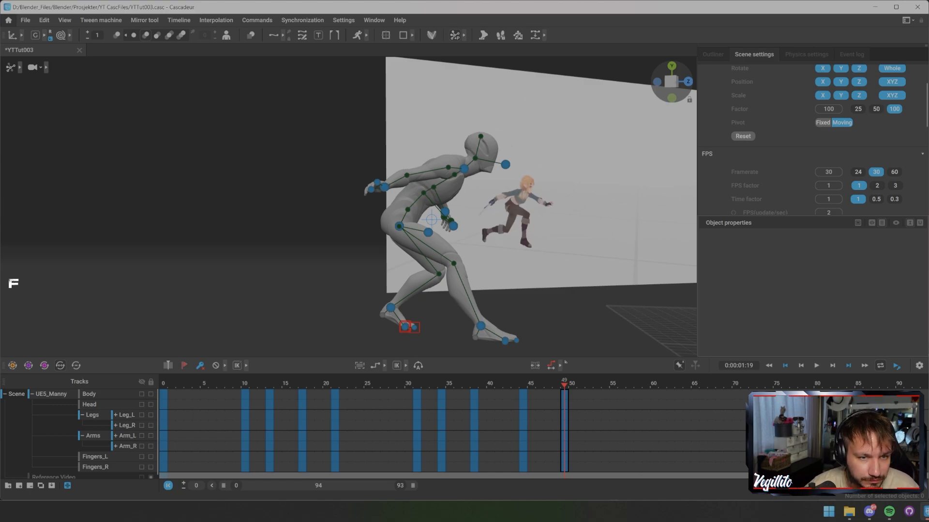
{"action": "mouse_move", "coordinate": [564, 385]}
{"action": "left_mouse_down"}
{"action": "mouse_move", "coordinate": [523, 385]}
{"action": "mouse_move", "coordinate": [564, 384]}
{"action": "left_mouse_up"}
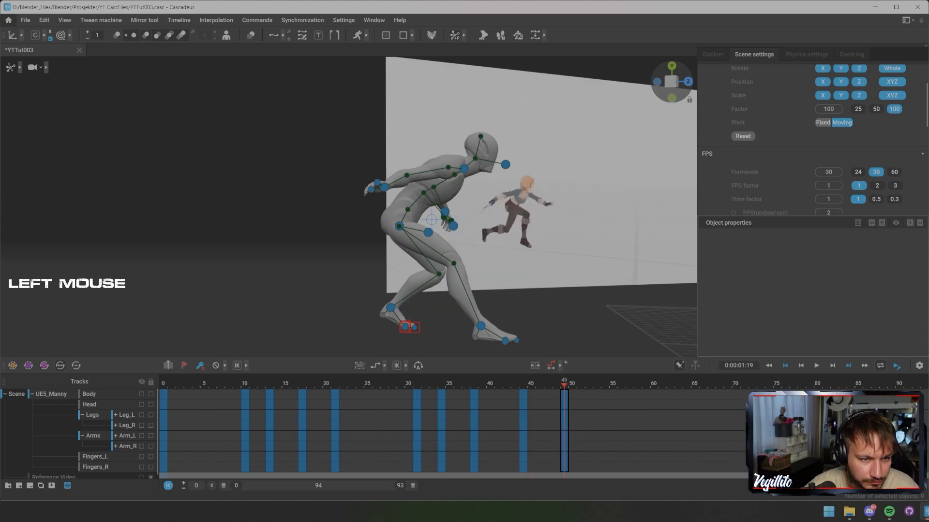
Unpin the left toes and move the whole body back and up by its center of mass
{"action": "left_click", "coordinate": [406, 327]}
{"action": "key", "text": "r"}
{"action": "left_click", "coordinate": [391, 308]}
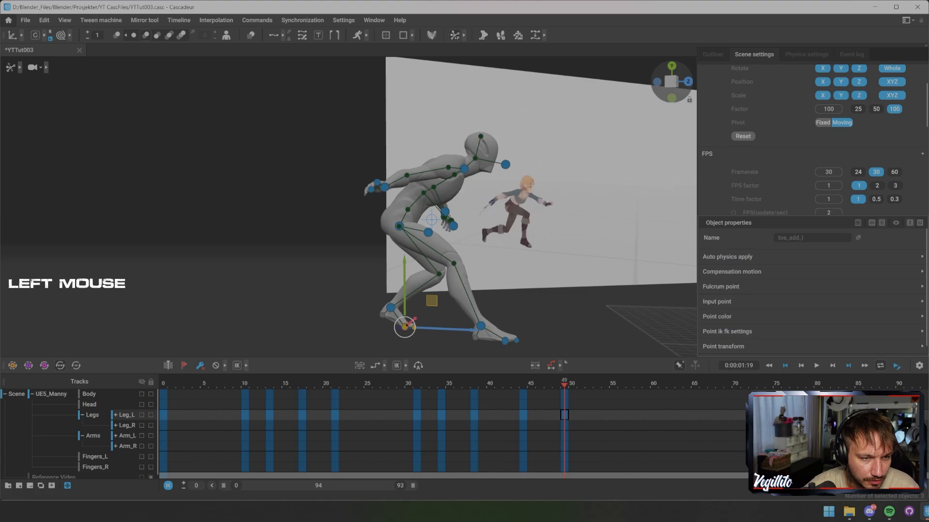
{"action": "left_click", "coordinate": [432, 219]}
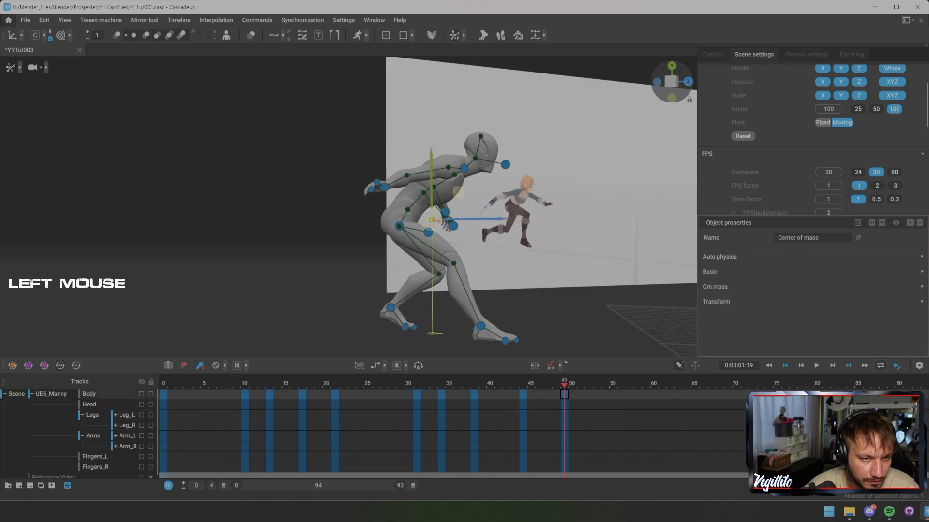
{"action": "left_click_drag", "start_coordinate": [431, 220], "coordinate": [403, 206]}
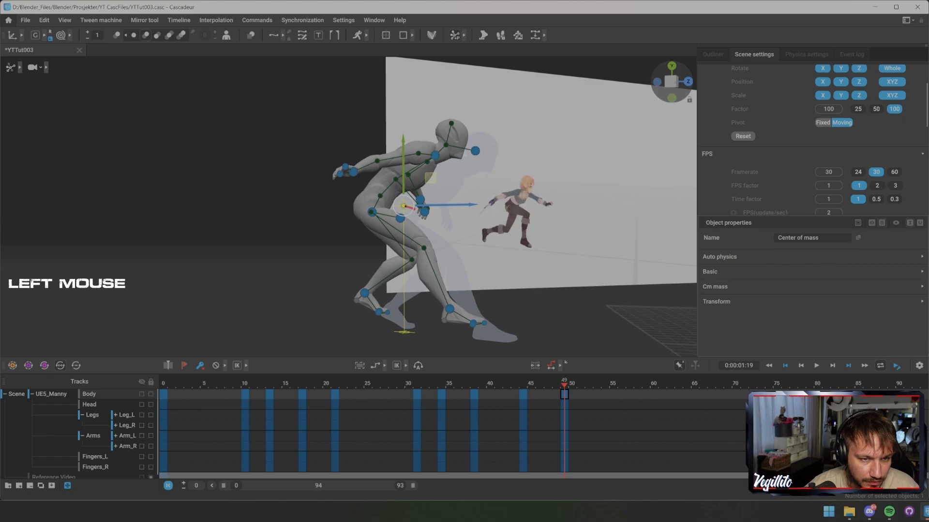
Pull the right foot back under the hips and lift the left foot behind the body with its toe points deactivated
{"action": "left_click", "coordinate": [450, 308]}
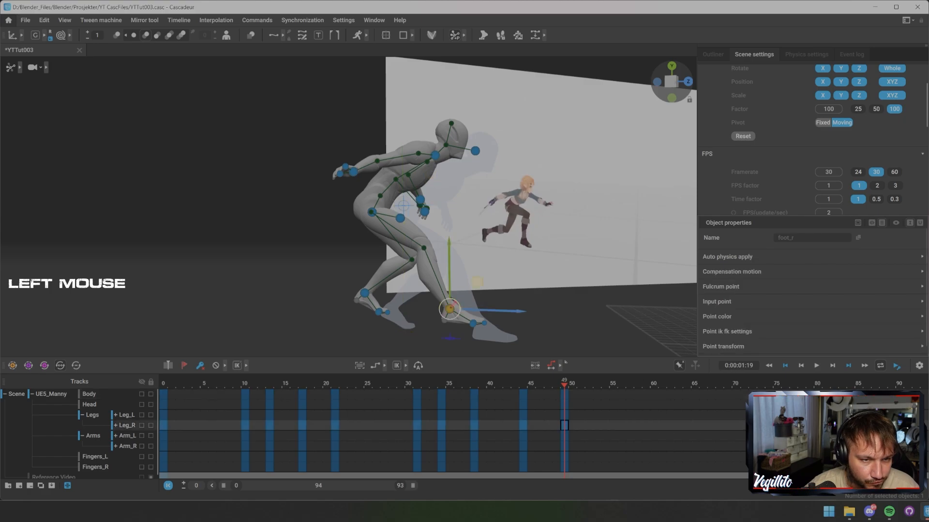
{"action": "left_click_drag", "start_coordinate": [450, 309], "coordinate": [425, 297]}
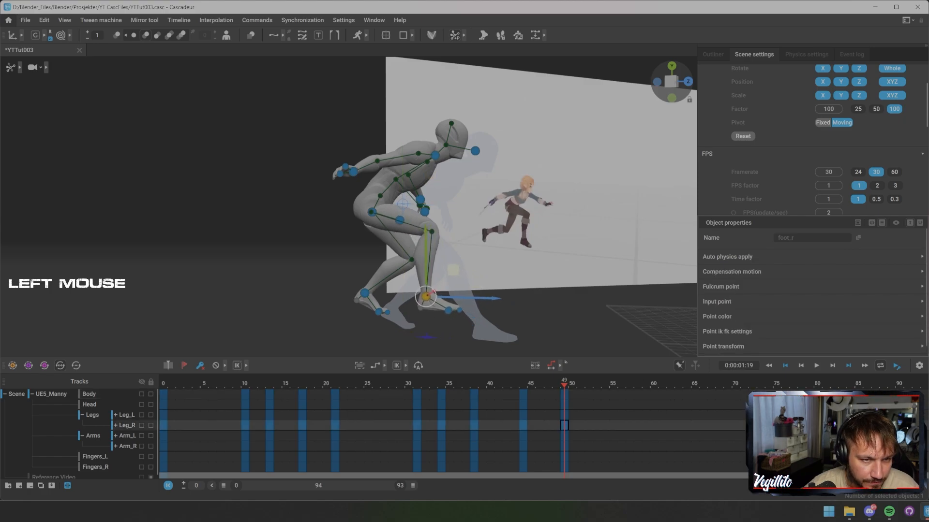
{"action": "left_click", "coordinate": [364, 293]}
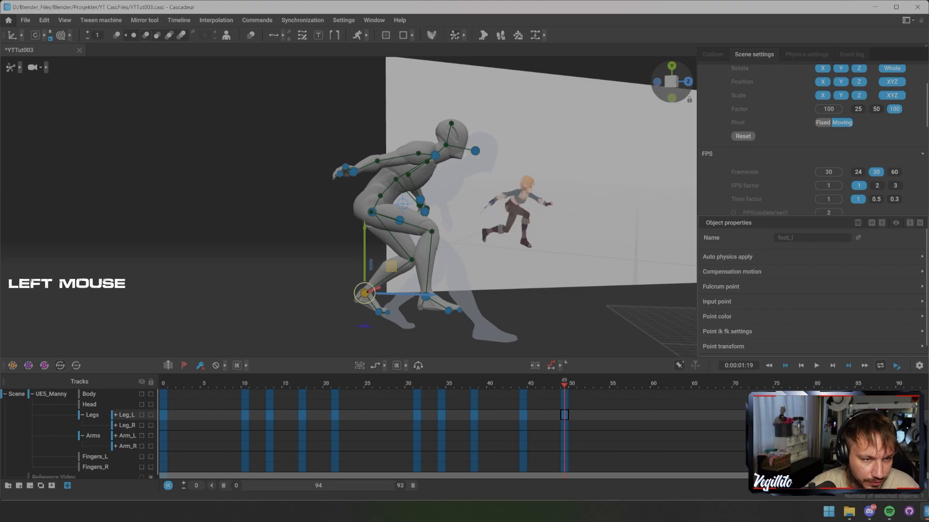
{"action": "left_click", "coordinate": [369, 315]}
{"action": "key", "text": "shift+z"}
{"action": "left_click", "coordinate": [364, 293]}
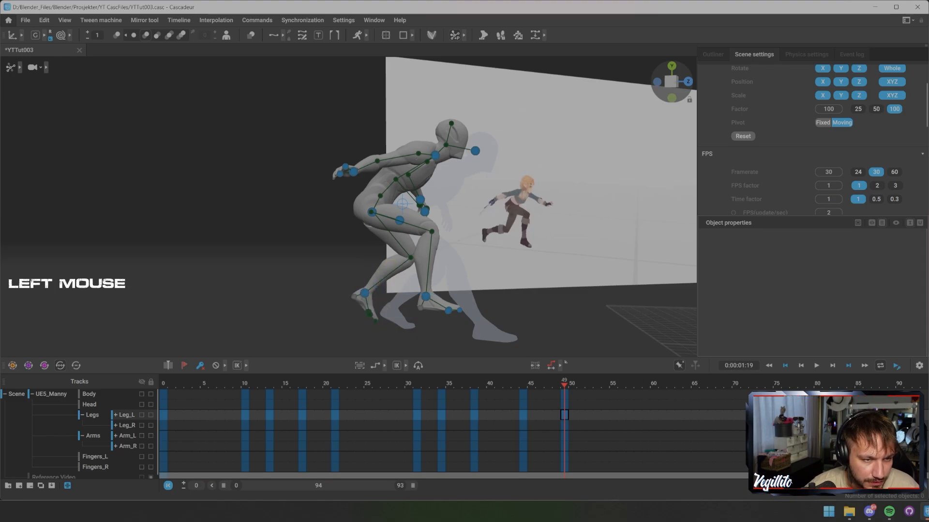
{"action": "left_click_drag", "start_coordinate": [365, 293], "coordinate": [325, 276]}
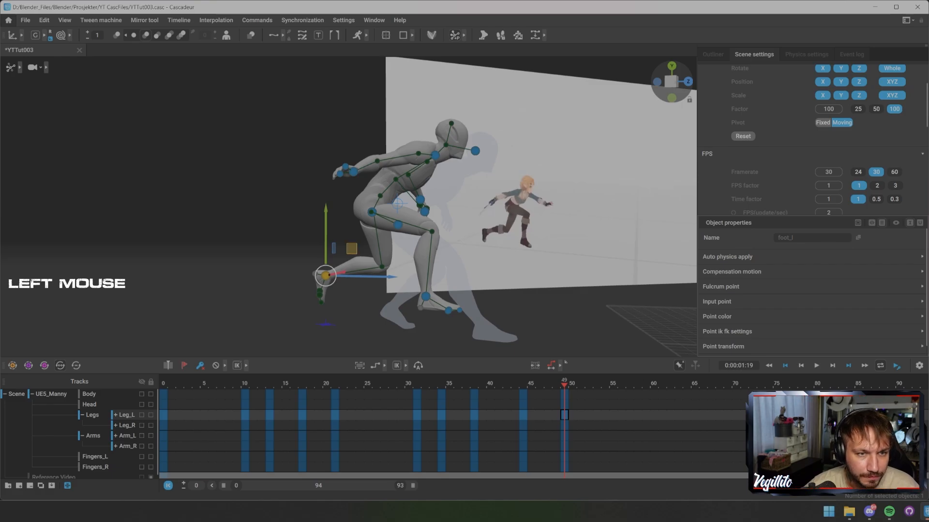
{"action": "left_click", "coordinate": [290, 233]}
{"action": "left_click_drag", "start_coordinate": [290, 232], "coordinate": [290, 249], "text": "alt"}
{"action": "middle_click_drag", "start_coordinate": [290, 249], "coordinate": [291, 299], "text": "alt"}
{"action": "left_click_drag", "start_coordinate": [291, 300], "coordinate": [268, 292], "text": "alt"}
{"action": "left_click", "coordinate": [388, 255]}
{"action": "left_click", "coordinate": [401, 238]}
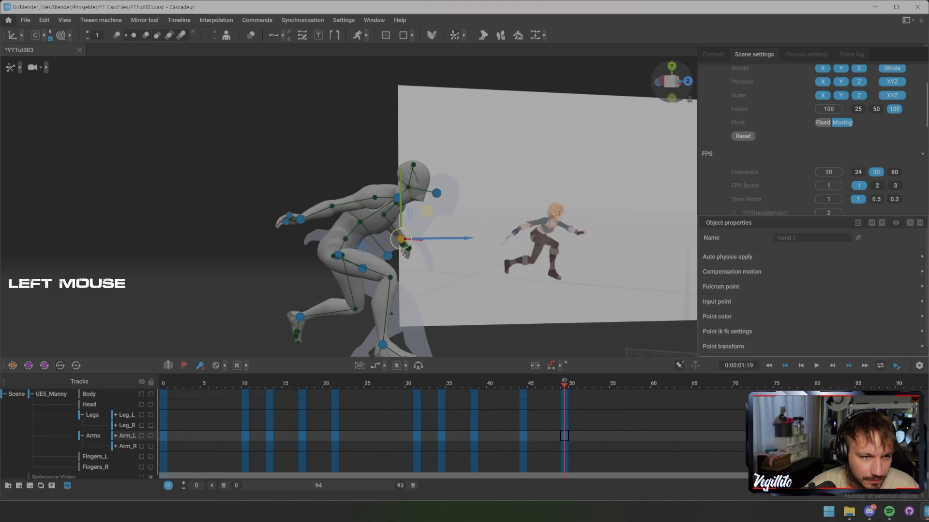
{"action": "left_click", "coordinate": [300, 219], "text": "shift"}
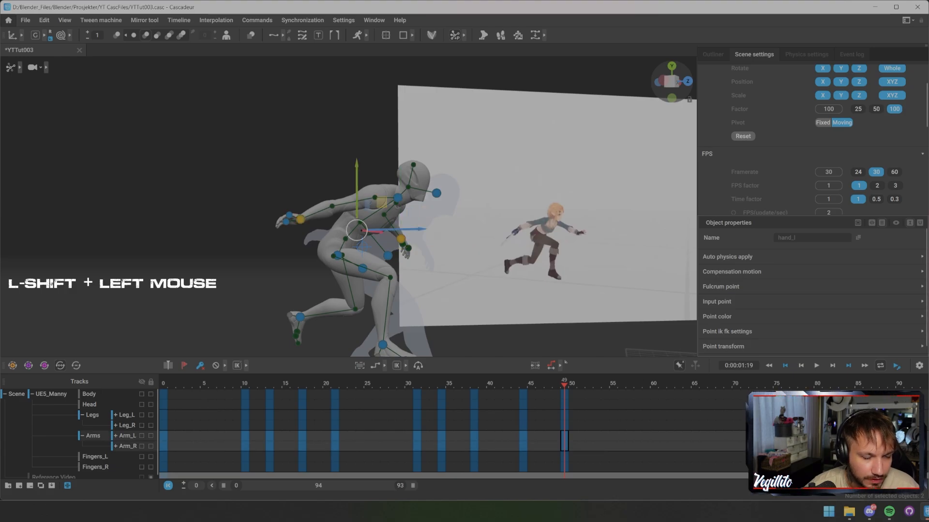
{"action": "mouse_move", "coordinate": [300, 219]}
{"action": "left_mouse_down", "text": "alt"}
{"action": "mouse_move", "coordinate": [245, 220]}
{"action": "mouse_move", "coordinate": [295, 220]}
{"action": "left_mouse_up", "text": "alt"}
{"action": "middle_click_drag", "start_coordinate": [295, 220], "coordinate": [304, 190], "text": "alt"}
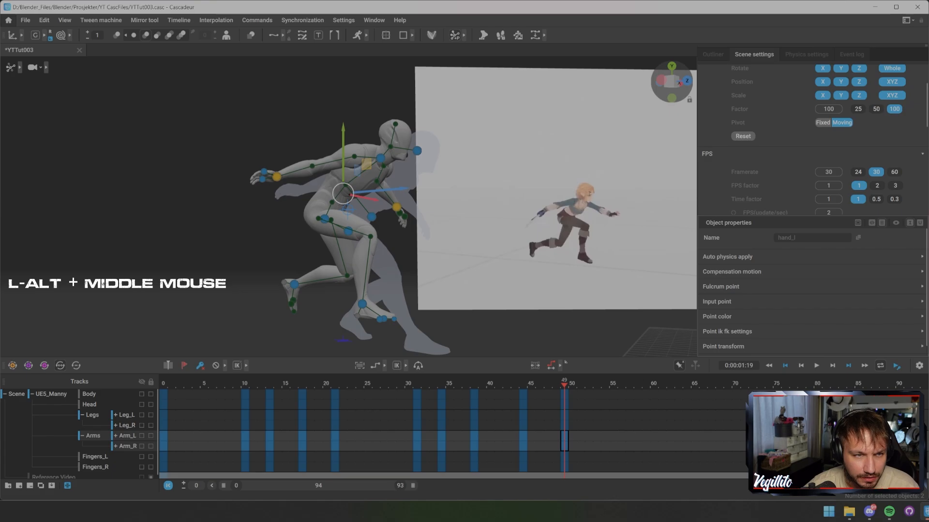
{"action": "left_click", "coordinate": [218, 160]}
Switch to the box controllers and rotate the spine to adjust the torso's orientation at frame 49
{"action": "left_click", "coordinate": [20, 67]}
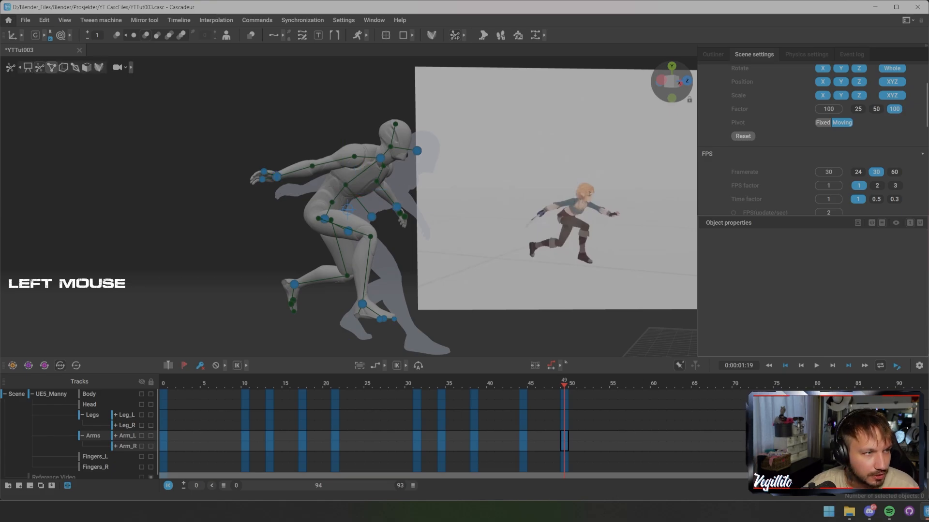
{"action": "left_click", "coordinate": [63, 67]}
{"action": "double_click", "coordinate": [332, 209]}
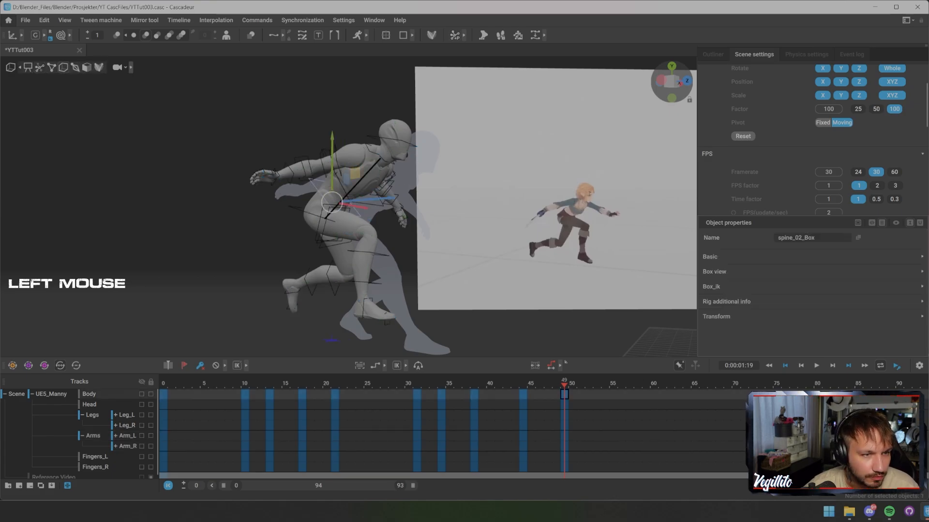
{"action": "left_click_drag", "start_coordinate": [339, 208], "coordinate": [435, 230], "text": "alt"}
{"action": "key", "text": "e"}
{"action": "left_click", "coordinate": [312, 208]}
{"action": "scroll", "coordinate": [349, 207], "scroll_direction": "up", "scroll_amount": 2}
{"action": "scroll", "coordinate": [348, 207], "scroll_direction": "down", "scroll_amount": 2}
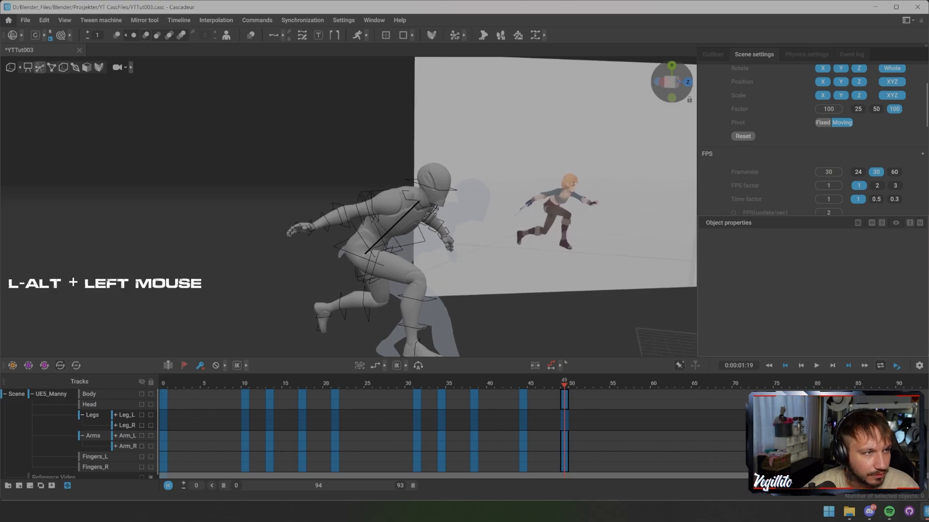
Return to the point controllers and raise the head's direction controller slightly so the face looks higher
{"action": "left_click", "coordinate": [39, 67]}
{"action": "left_click", "coordinate": [455, 199]}
{"action": "key", "text": "w"}
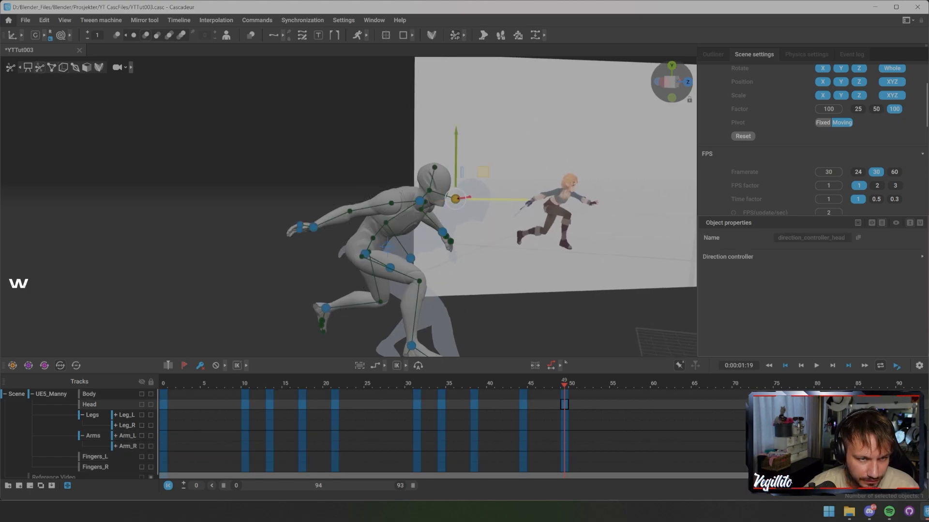
{"action": "left_click_drag", "start_coordinate": [456, 198], "coordinate": [459, 193]}
{"action": "left_click", "coordinate": [387, 248]}
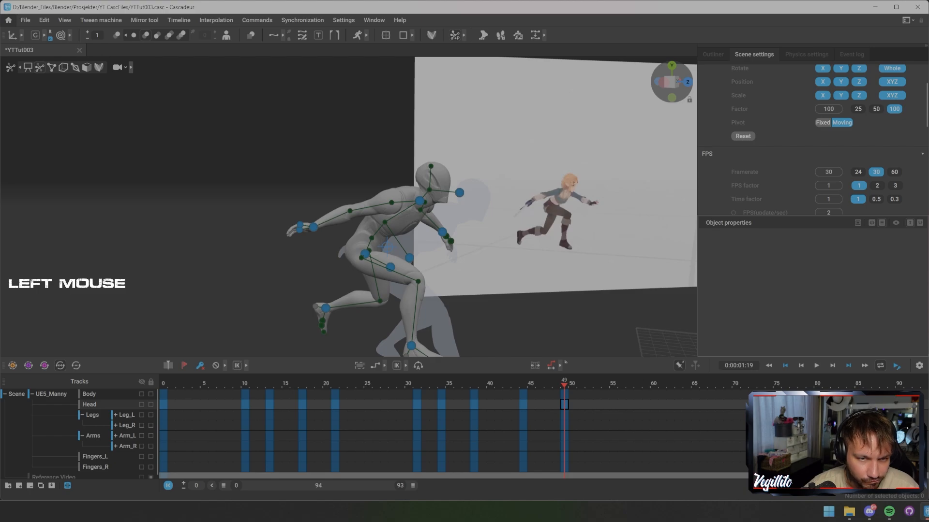
Extend the left hand forward in front of the chest and rotate it upward in line with the forearm
{"action": "left_click", "coordinate": [442, 232]}
{"action": "left_click_drag", "start_coordinate": [449, 237], "coordinate": [505, 310], "text": "alt"}
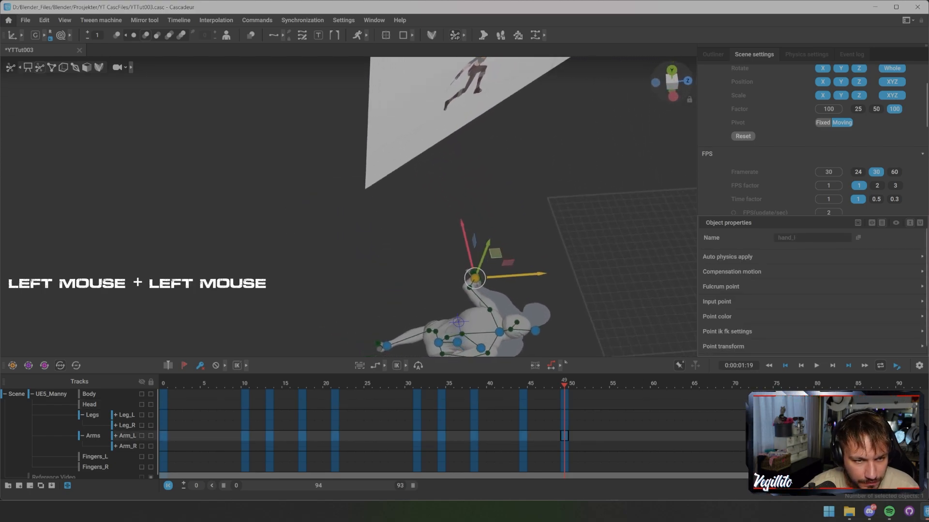
{"action": "left_click_drag", "start_coordinate": [475, 278], "coordinate": [512, 228]}
{"action": "key", "text": "e"}
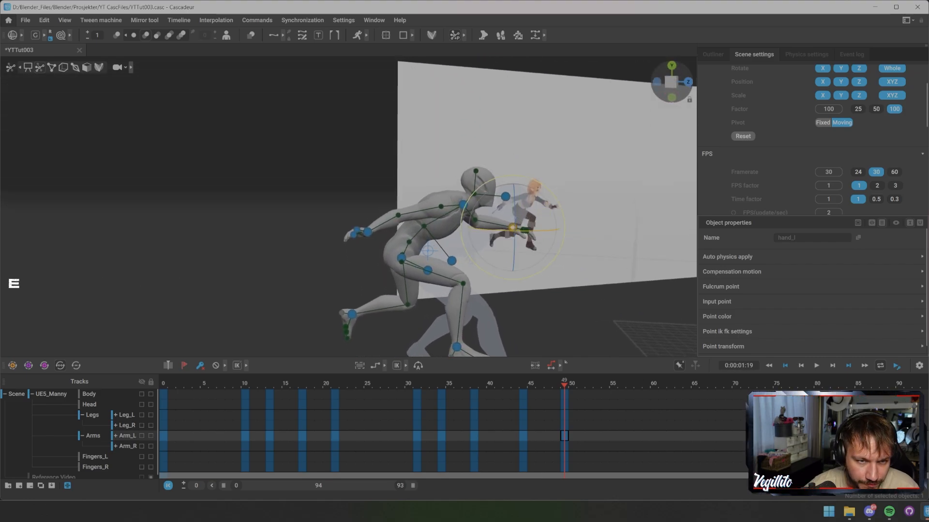
{"action": "left_click_drag", "start_coordinate": [538, 271], "coordinate": [564, 232]}
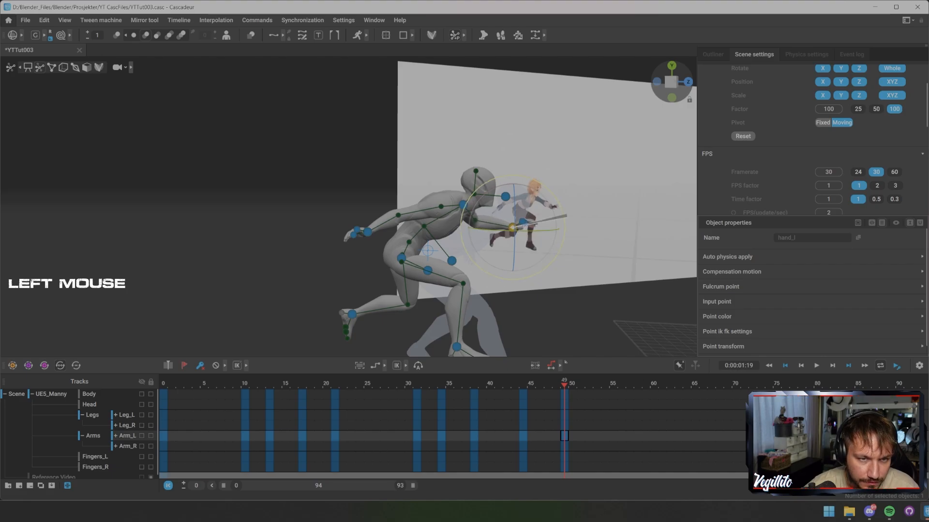
{"action": "left_click", "coordinate": [581, 261]}
{"action": "middle_click_drag", "start_coordinate": [580, 261], "coordinate": [599, 275], "text": "alt"}
{"action": "mouse_move", "coordinate": [600, 276]}
{"action": "left_mouse_down", "text": "alt"}
{"action": "mouse_move", "coordinate": [536, 271]}
{"action": "mouse_move", "coordinate": [605, 290]}
{"action": "left_mouse_up", "text": "alt"}
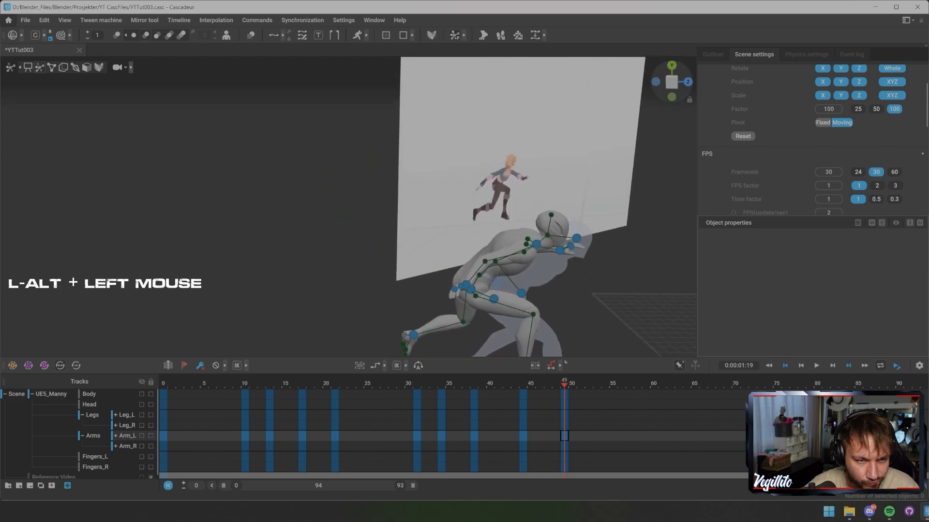
Rotate the right hand at frame 49 to angle it along the arm swung out behind the body
{"action": "left_click", "coordinate": [466, 285]}
{"action": "left_click_drag", "start_coordinate": [466, 284], "coordinate": [300, 264], "text": "alt"}
{"action": "key", "text": "w"}
{"action": "key", "text": "e"}
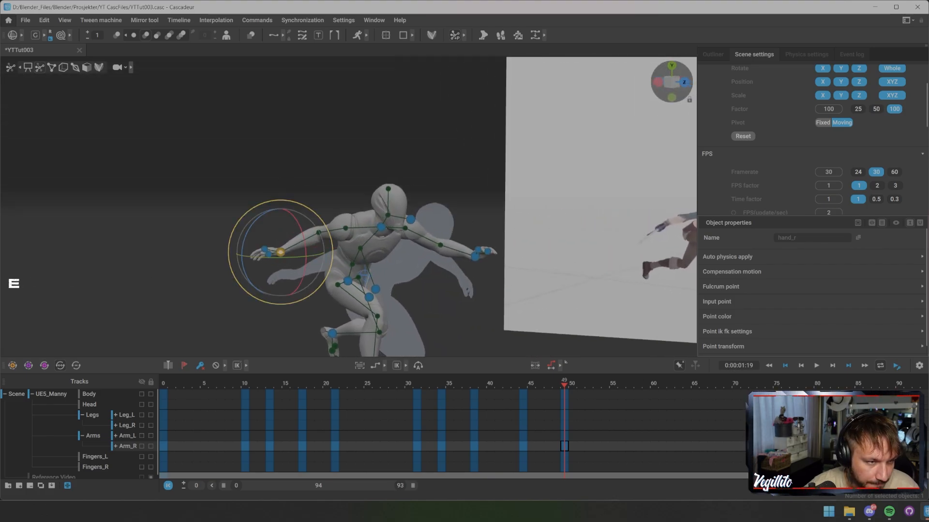
{"action": "left_click_drag", "start_coordinate": [232, 261], "coordinate": [339, 264]}
{"action": "left_click", "coordinate": [213, 252]}
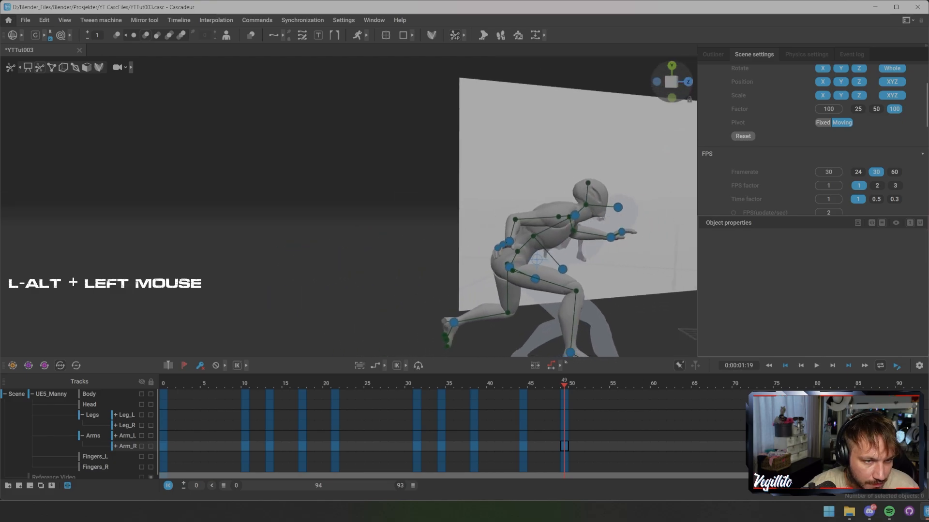
Hide the controllers, then add a keyframe across all body tracks at frame 51
{"action": "middle_click_drag", "start_coordinate": [339, 263], "coordinate": [150, 178], "text": "alt"}
{"action": "key", "text": "1"}
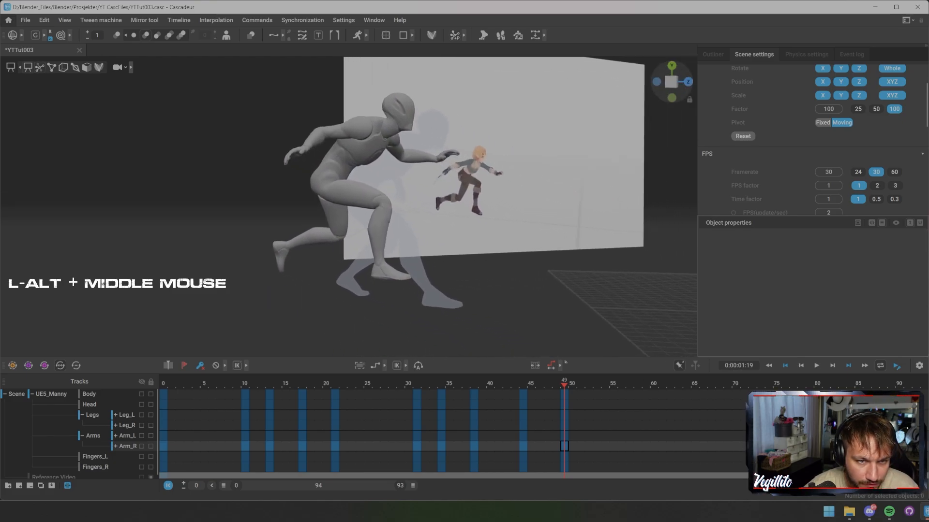
{"action": "mouse_move", "coordinate": [150, 178]}
{"action": "left_mouse_down", "text": "alt"}
{"action": "mouse_move", "coordinate": [134, 167]}
{"action": "mouse_move", "coordinate": [152, 162]}
{"action": "left_mouse_up", "text": "alt"}
{"action": "left_click_drag", "start_coordinate": [564, 383], "coordinate": [579, 467]}
{"action": "key", "text": "f"}
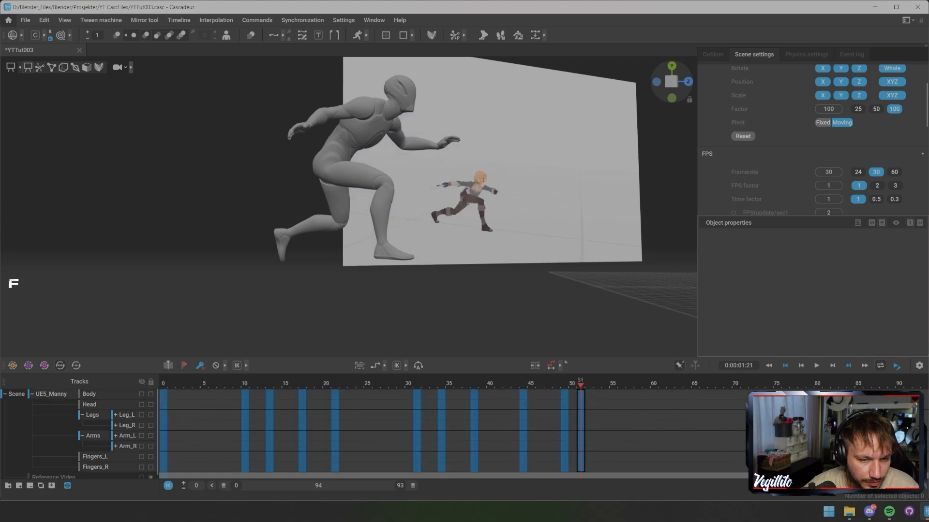
Show the point controllers and lower the center of mass at frame 51 to sink the body into the stride
{"action": "key", "text": "s"}
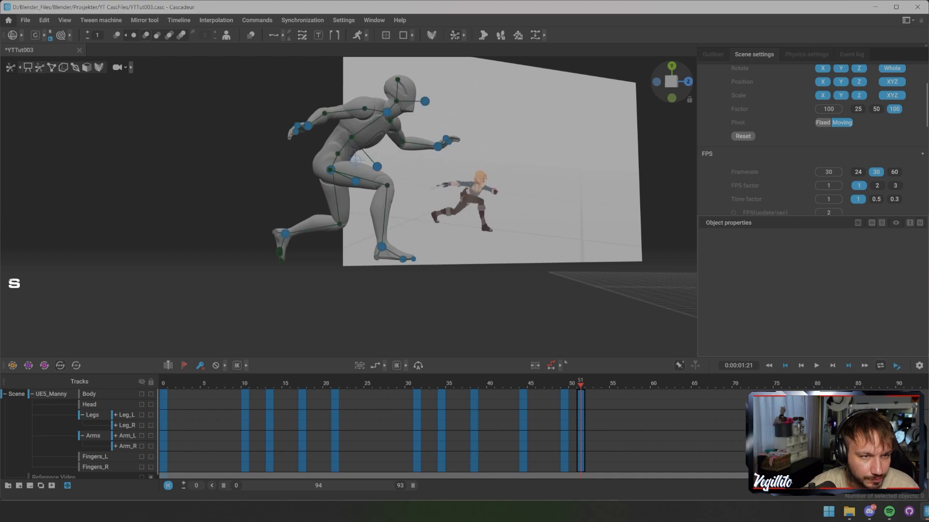
{"action": "left_click", "coordinate": [356, 160]}
{"action": "key", "text": "w"}
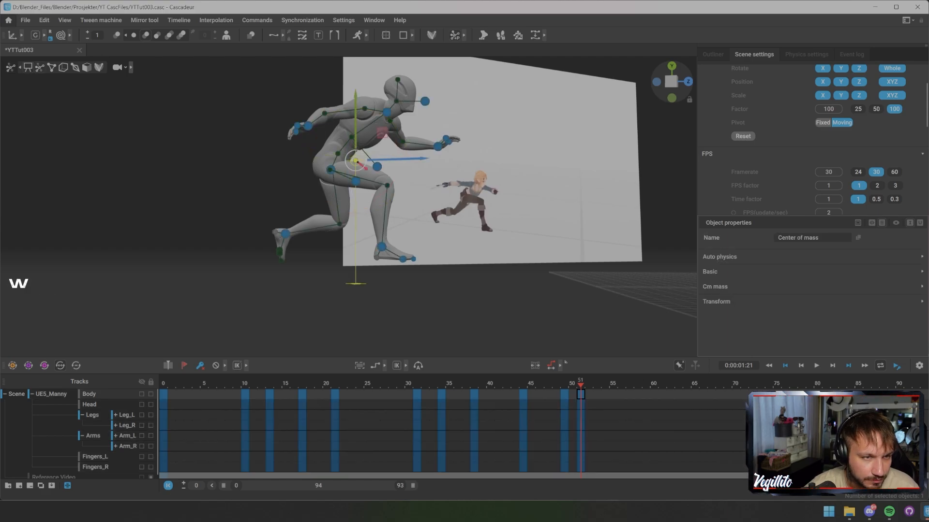
{"action": "left_click_drag", "start_coordinate": [355, 160], "coordinate": [345, 170]}
{"action": "mouse_move", "coordinate": [371, 143]}
{"action": "left_mouse_down"}
{"action": "mouse_move", "coordinate": [365, 155]}
{"action": "mouse_move", "coordinate": [389, 151]}
{"action": "mouse_move", "coordinate": [362, 146]}
{"action": "left_mouse_up"}
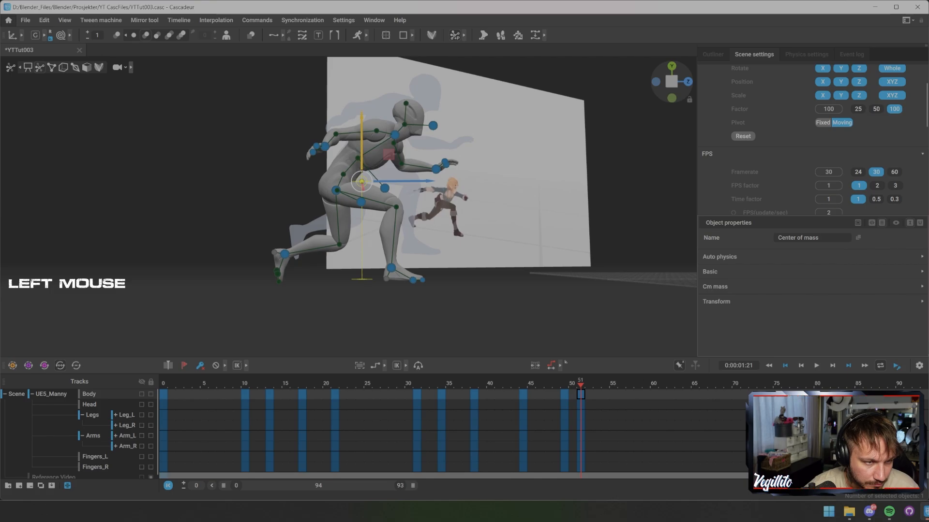
Rotate the left foot at frame 51 to bring its toes down to the ground, and slide it farther behind the body
{"action": "left_click", "coordinate": [284, 254]}
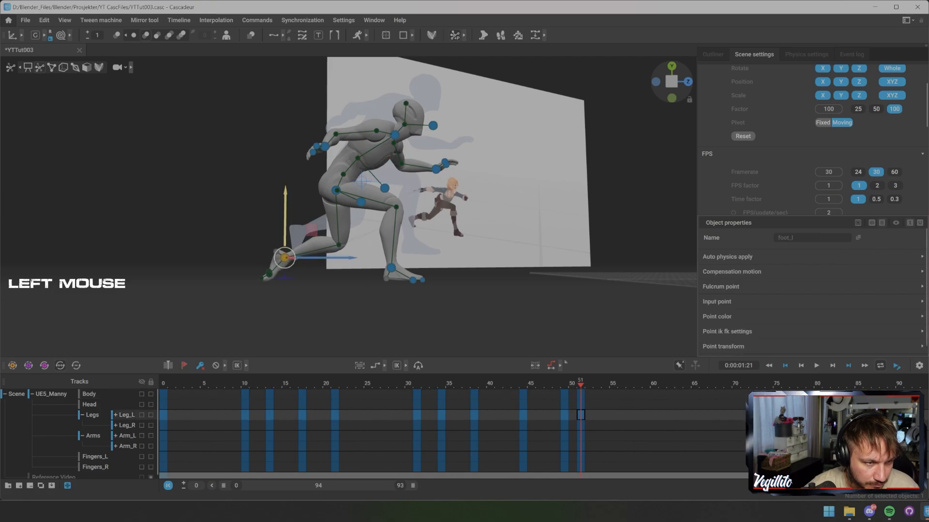
{"action": "key", "text": "e"}
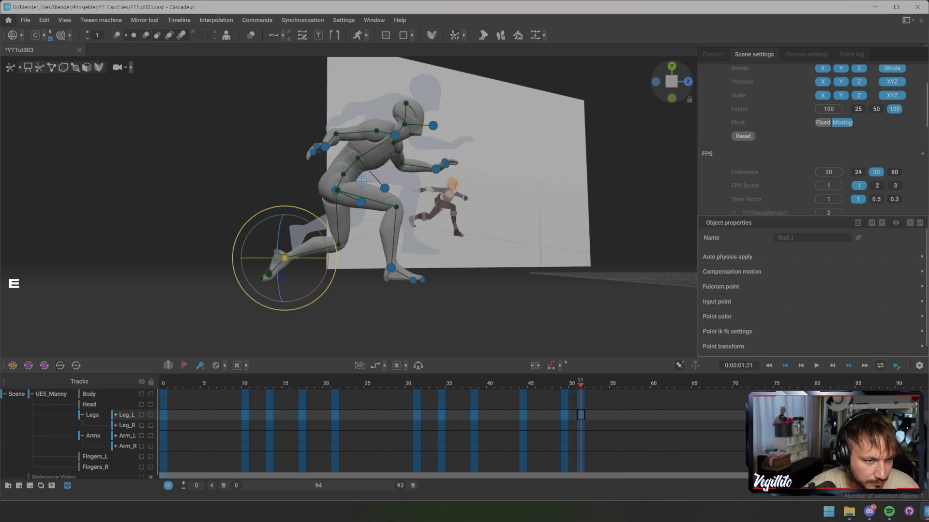
{"action": "left_click_drag", "start_coordinate": [327, 255], "coordinate": [261, 194]}
{"action": "left_click", "coordinate": [291, 193]}
{"action": "middle_click_drag", "start_coordinate": [261, 194], "coordinate": [258, 207], "text": "alt"}
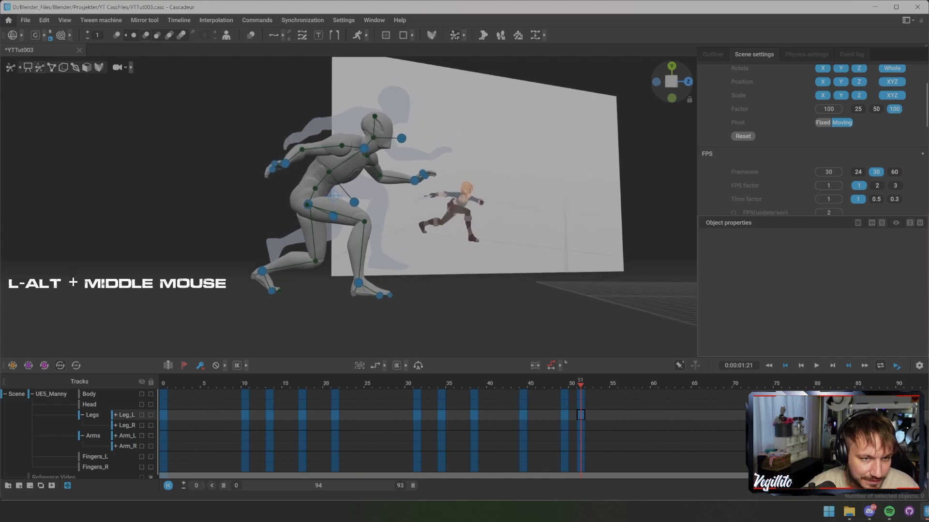
{"action": "left_click", "coordinate": [261, 271]}
{"action": "key", "text": "w"}
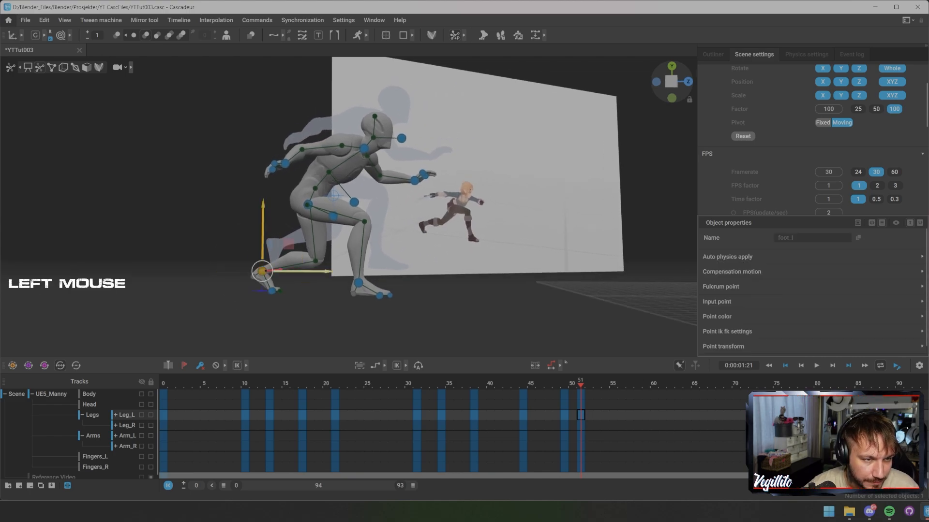
{"action": "left_click_drag", "start_coordinate": [262, 272], "coordinate": [233, 271]}
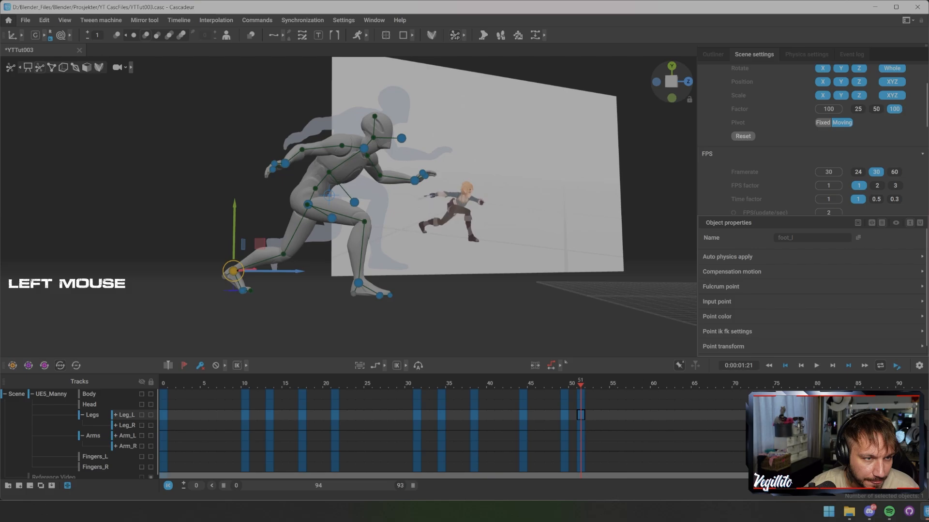
Lower the pelvis, upper spine and both hands together, and pull the left foot farther back to lengthen the stride
{"action": "left_click", "coordinate": [307, 204]}
{"action": "left_click", "coordinate": [285, 163], "text": "shift"}
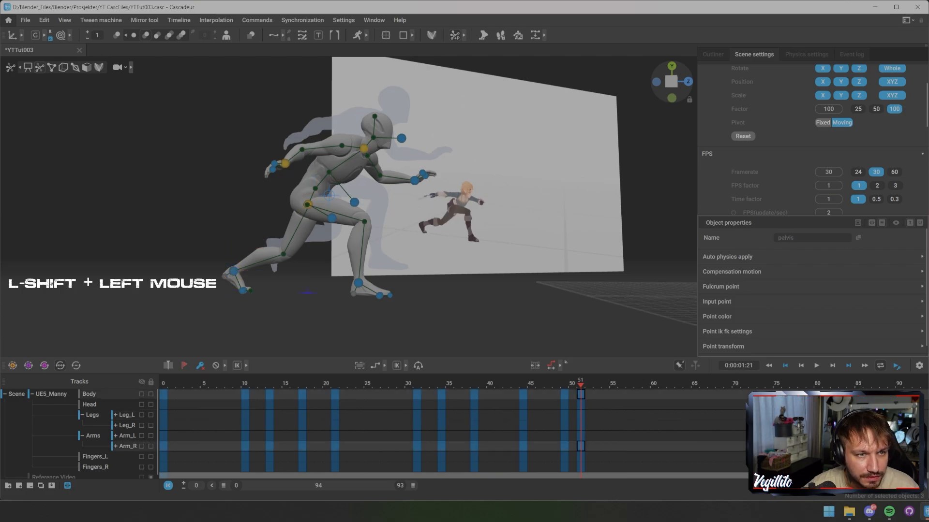
{"action": "left_click", "coordinate": [414, 180], "text": "shift"}
{"action": "key", "text": "w"}
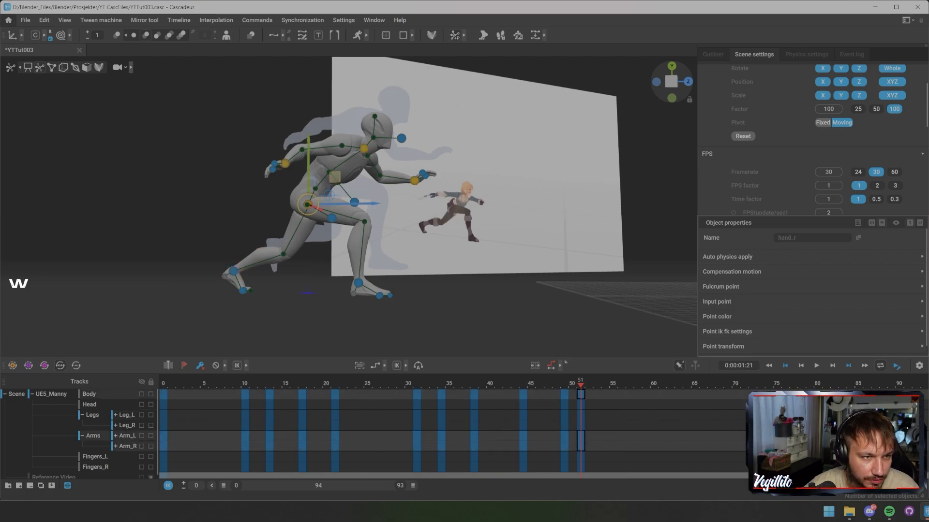
{"action": "left_click_drag", "start_coordinate": [307, 204], "coordinate": [301, 213]}
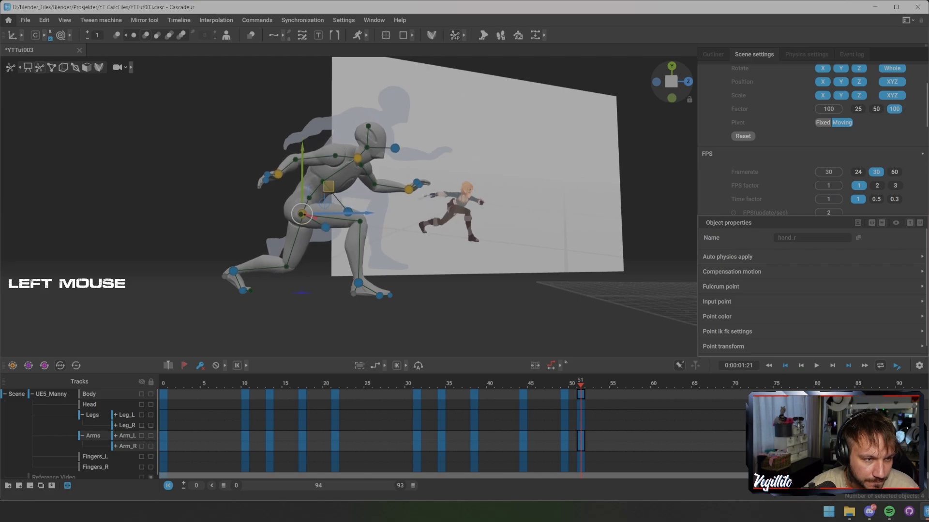
{"action": "left_click", "coordinate": [233, 271]}
{"action": "left_click_drag", "start_coordinate": [233, 271], "coordinate": [221, 271]}
{"action": "left_click", "coordinate": [257, 300]}
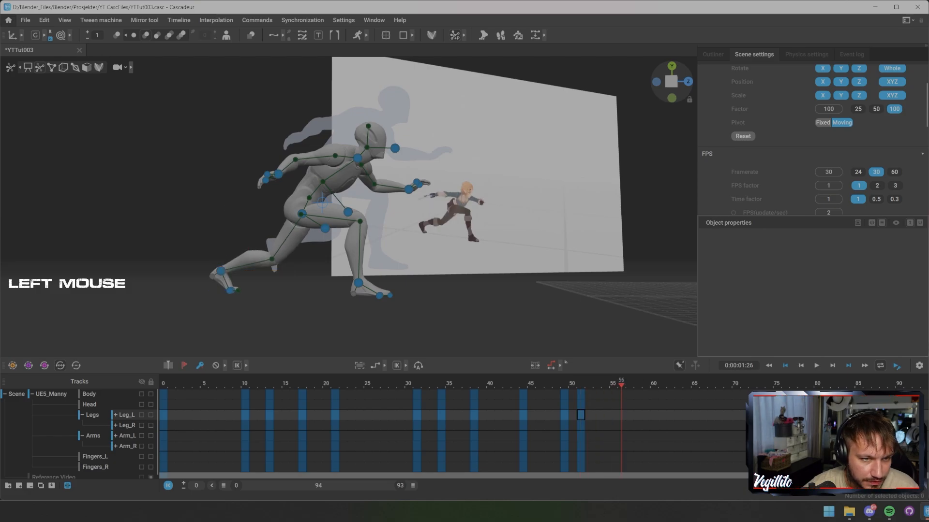
Copy the frame 0 standing pose on all tracks to frame 58
{"action": "mouse_move", "coordinate": [622, 384]}
{"action": "left_mouse_down"}
{"action": "mouse_move", "coordinate": [694, 384]}
{"action": "mouse_move", "coordinate": [522, 383]}
{"action": "mouse_move", "coordinate": [605, 384]}
{"action": "left_mouse_up"}
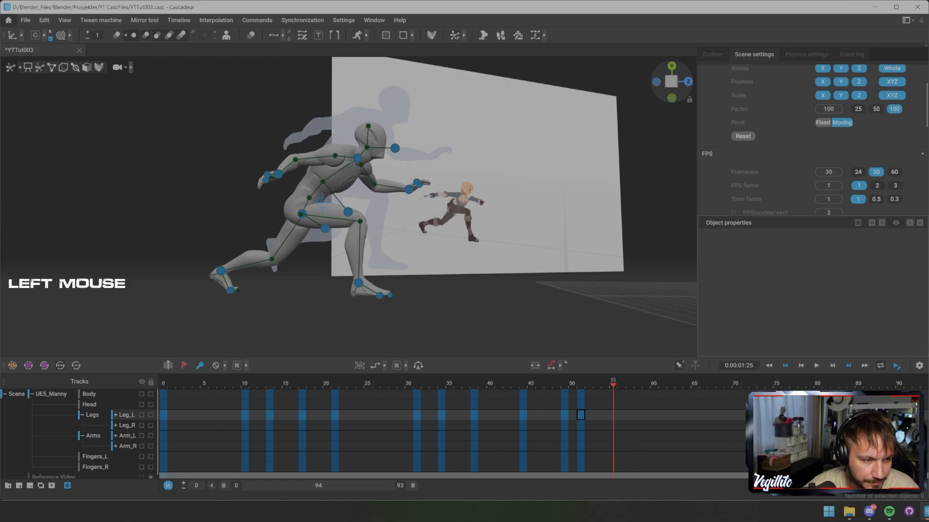
{"action": "left_click_drag", "start_coordinate": [614, 385], "coordinate": [172, 384]}
{"action": "scroll", "coordinate": [348, 205], "scroll_direction": "down", "scroll_amount": 5}
{"action": "left_click_drag", "start_coordinate": [368, 203], "coordinate": [339, 217], "text": "alt"}
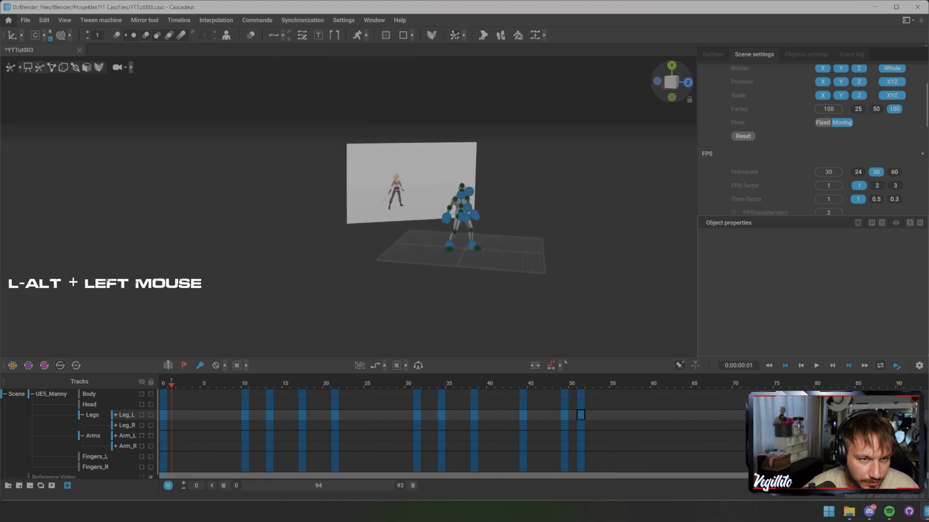
{"action": "key", "text": "s"}
{"action": "scroll", "coordinate": [349, 205], "scroll_direction": "up", "scroll_amount": 3}
{"action": "middle_click_drag", "start_coordinate": [348, 205], "coordinate": [330, 213], "text": "alt"}
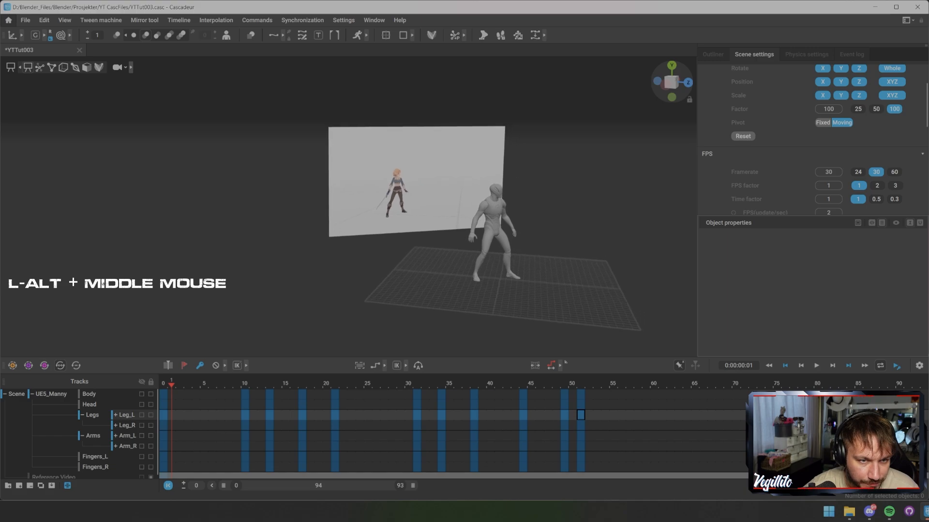
{"action": "left_click_drag", "start_coordinate": [164, 394], "coordinate": [163, 467]}
{"action": "middle_click_drag", "start_coordinate": [163, 468], "coordinate": [637, 467], "text": "shift"}
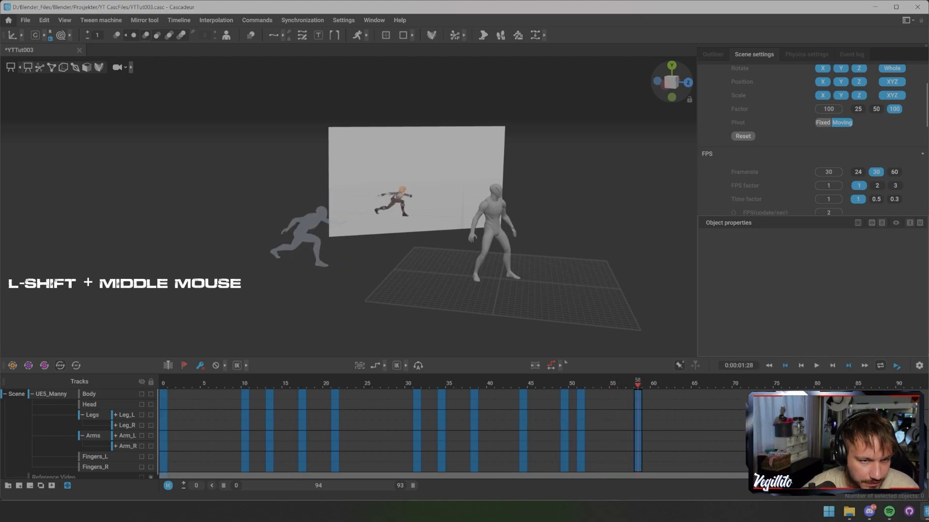
Move the standing pose's center of mass at frame 58 along the Z axis to bring it past the running ghost
{"action": "scroll", "coordinate": [348, 207], "scroll_direction": "up", "scroll_amount": 3}
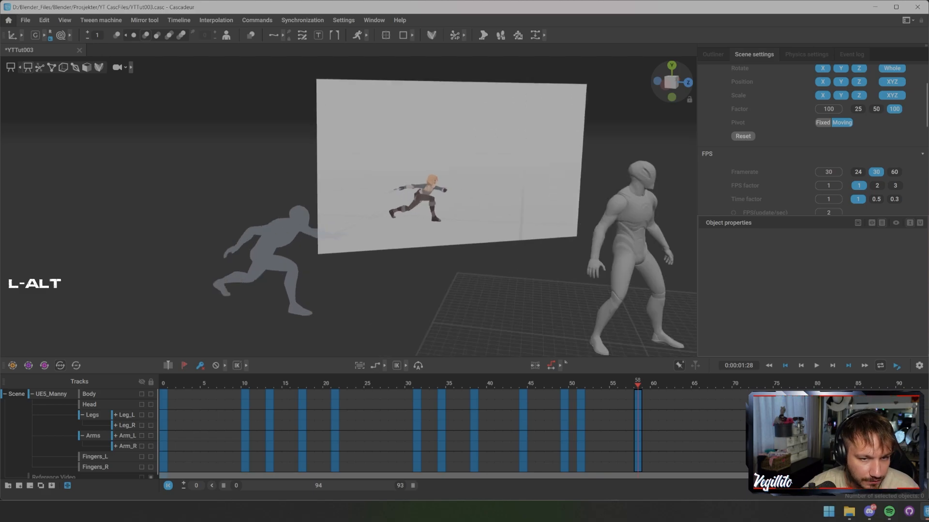
{"action": "middle_click_drag", "start_coordinate": [348, 207], "coordinate": [365, 186], "text": "alt"}
{"action": "left_click_drag", "start_coordinate": [366, 186], "coordinate": [414, 174], "text": "alt"}
{"action": "middle_click_drag", "start_coordinate": [414, 175], "coordinate": [401, 193], "text": "alt"}
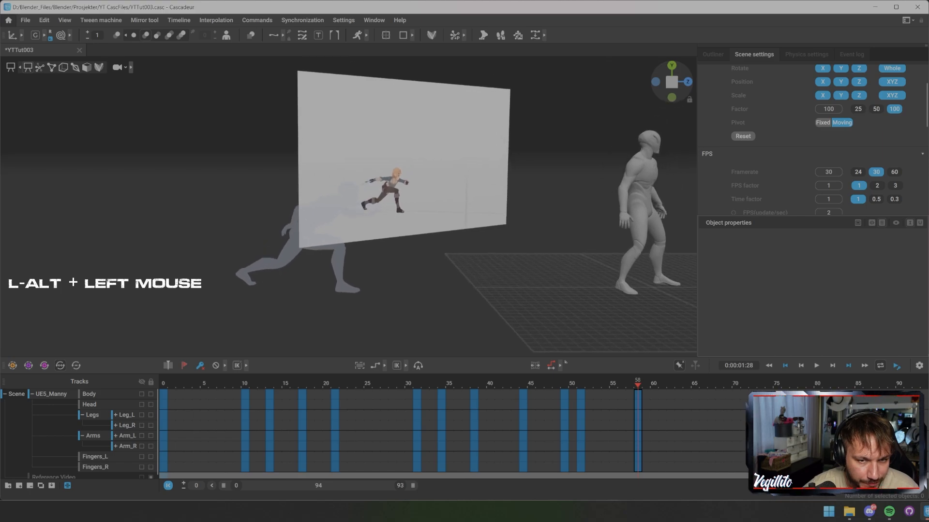
{"action": "key", "text": "s"}
{"action": "left_click", "coordinate": [641, 208]}
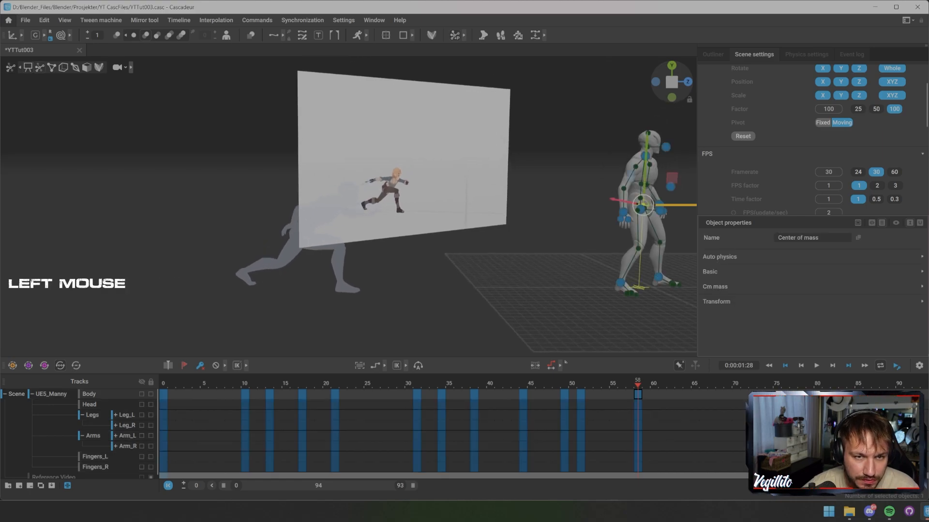
{"action": "left_click_drag", "start_coordinate": [641, 208], "coordinate": [206, 206]}
Fine-tune the center of mass sideways and along the Z axis at frame 58, placing the standing pose just behind the ghost's rear foot
{"action": "scroll", "coordinate": [206, 206], "scroll_direction": "up", "scroll_amount": 4}
{"action": "middle_click_drag", "start_coordinate": [206, 206], "coordinate": [341, 79], "text": "alt"}
{"action": "scroll", "coordinate": [348, 207], "scroll_direction": "up", "scroll_amount": 3, "text": "alt"}
{"action": "middle_click_drag", "start_coordinate": [349, 207], "coordinate": [414, 231], "text": "alt"}
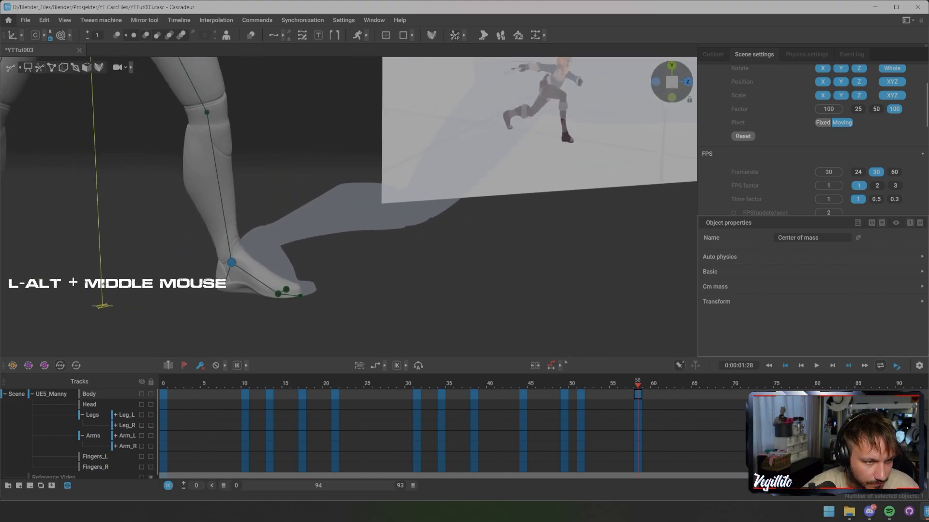
{"action": "left_click_drag", "start_coordinate": [414, 231], "coordinate": [310, 228], "text": "alt"}
{"action": "middle_click_drag", "start_coordinate": [310, 227], "coordinate": [409, 259], "text": "alt"}
{"action": "left_click_drag", "start_coordinate": [408, 258], "coordinate": [383, 254], "text": "alt"}
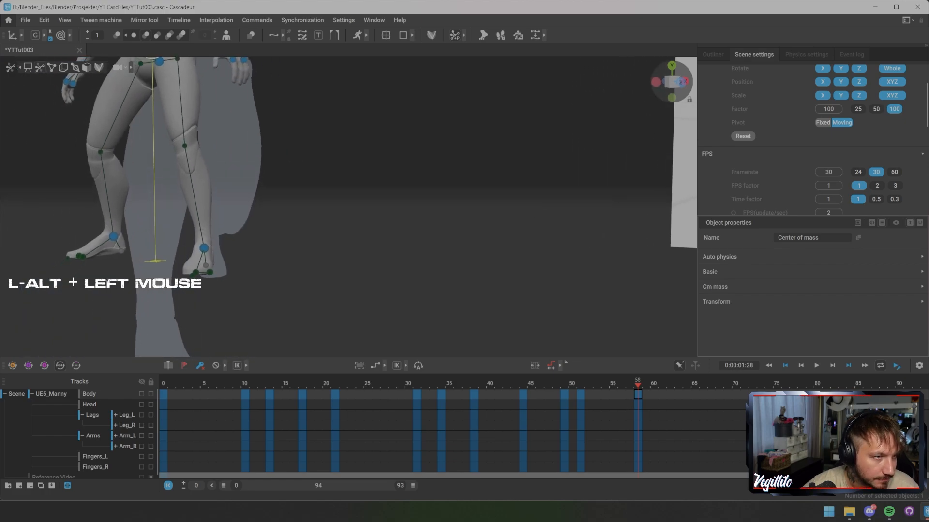
{"action": "middle_click_drag", "start_coordinate": [382, 254], "coordinate": [409, 303], "text": "alt"}
{"action": "left_click_drag", "start_coordinate": [410, 304], "coordinate": [390, 300], "text": "alt"}
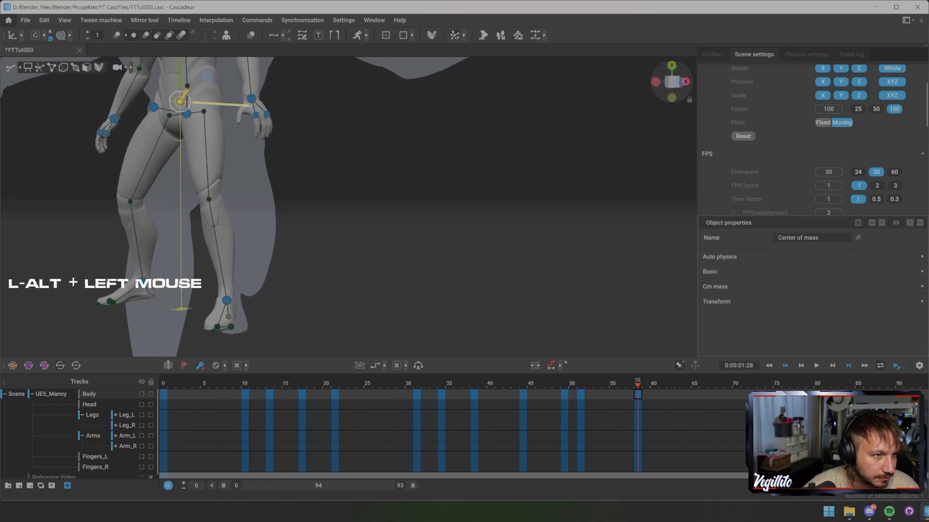
{"action": "left_click_drag", "start_coordinate": [228, 104], "coordinate": [488, 82]}
{"action": "left_click_drag", "start_coordinate": [346, 74], "coordinate": [332, 73], "text": "alt"}
{"action": "left_click_drag", "start_coordinate": [295, 131], "coordinate": [501, 128]}
{"action": "scroll", "coordinate": [348, 207], "scroll_direction": "down", "scroll_amount": 3}
{"action": "left_click_drag", "start_coordinate": [348, 207], "coordinate": [389, 199], "text": "alt"}
{"action": "left_click_drag", "start_coordinate": [387, 155], "coordinate": [363, 155]}
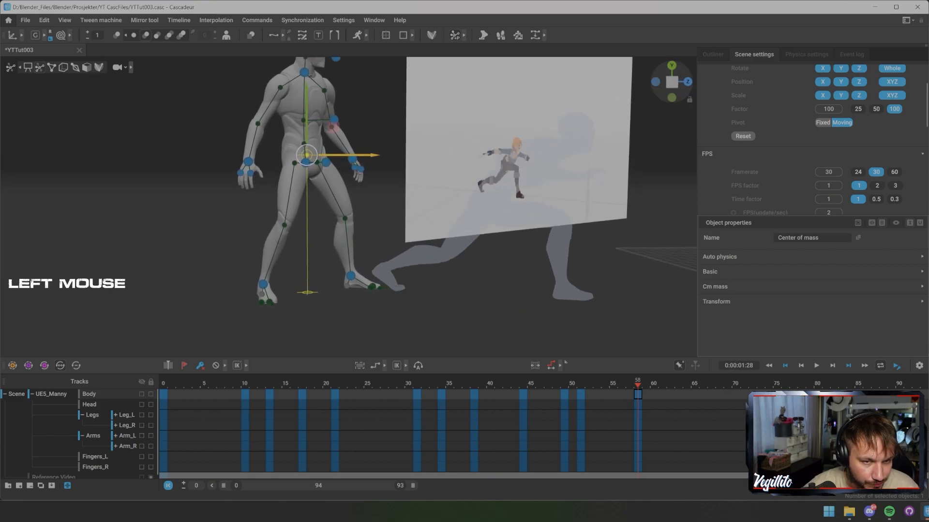
Add a keyframe across all tracks at frame 54 and show the next keyframe's pose as the ghost
{"action": "left_click_drag", "start_coordinate": [638, 385], "coordinate": [589, 384]}
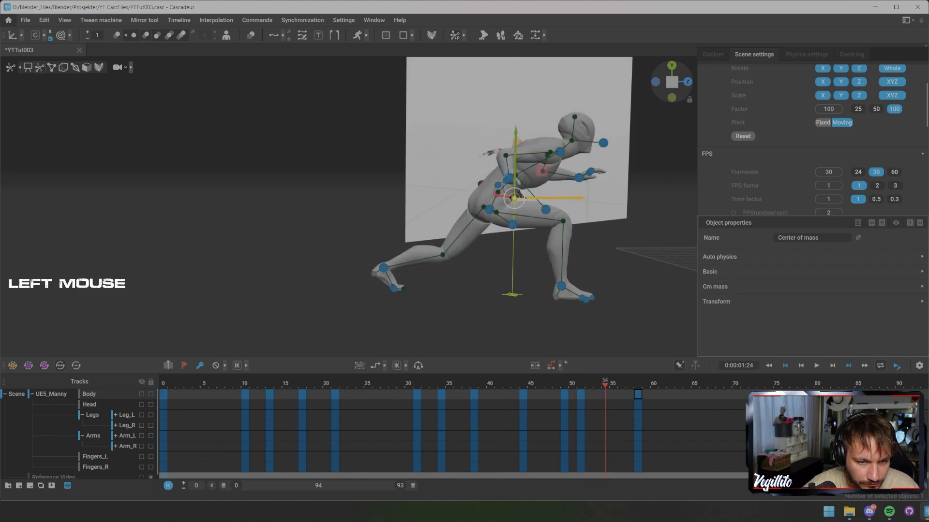
{"action": "left_click", "coordinate": [604, 462]}
{"action": "key", "text": "f"}
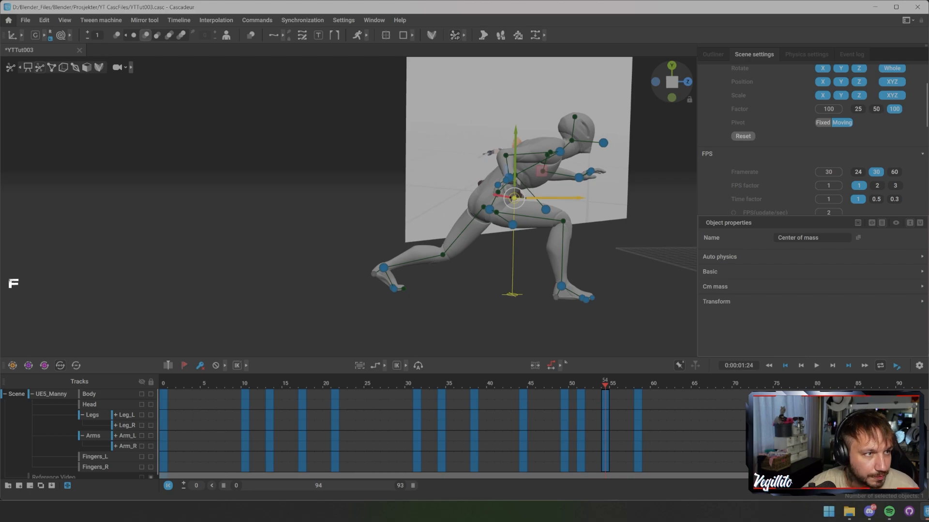
{"action": "left_click", "coordinate": [157, 35]}
Shift the pelvis, upper spine and both hands together backward and upward at frame 54, toward the standing ghost
{"action": "left_click_drag", "start_coordinate": [514, 198], "coordinate": [464, 220]}
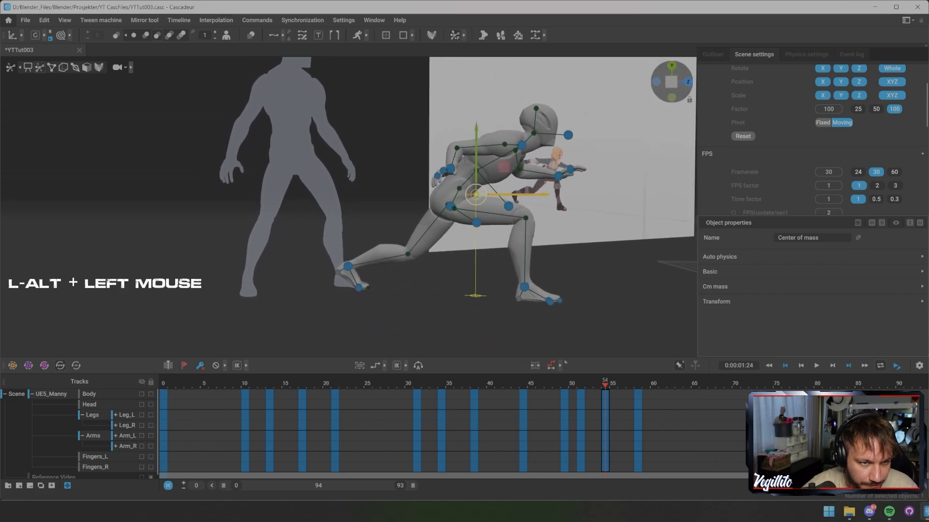
{"action": "left_click", "coordinate": [450, 206]}
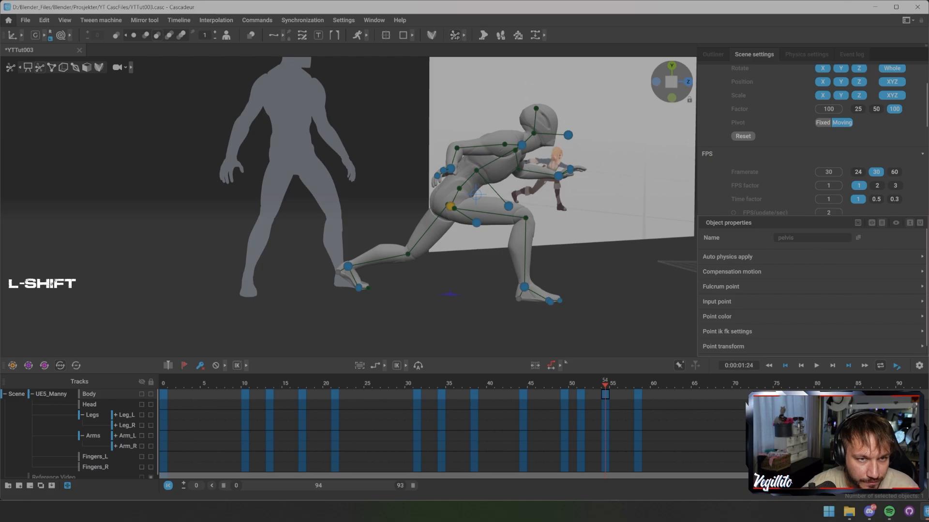
{"action": "left_click", "coordinate": [522, 145], "text": "shift"}
{"action": "left_click", "coordinate": [558, 175], "text": "shift"}
{"action": "left_click", "coordinate": [450, 168], "text": "shift"}
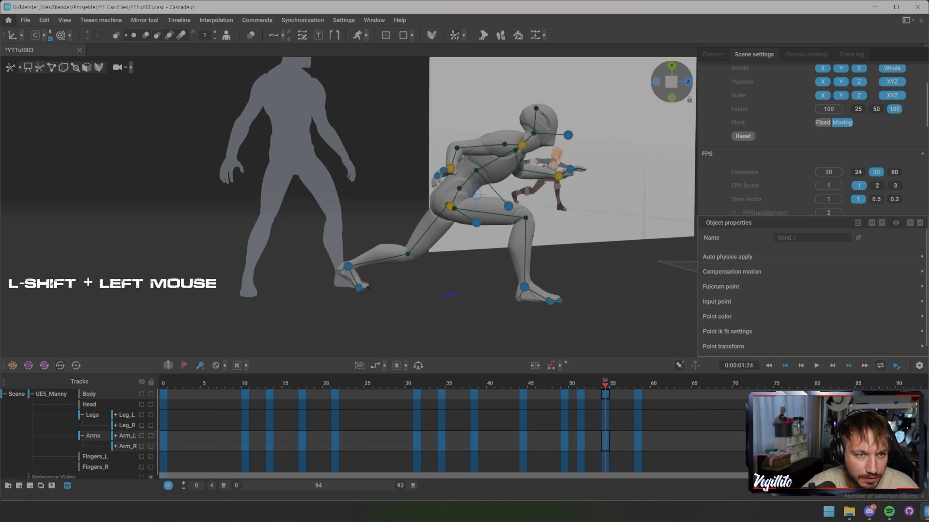
{"action": "left_click_drag", "start_coordinate": [478, 180], "coordinate": [448, 161]}
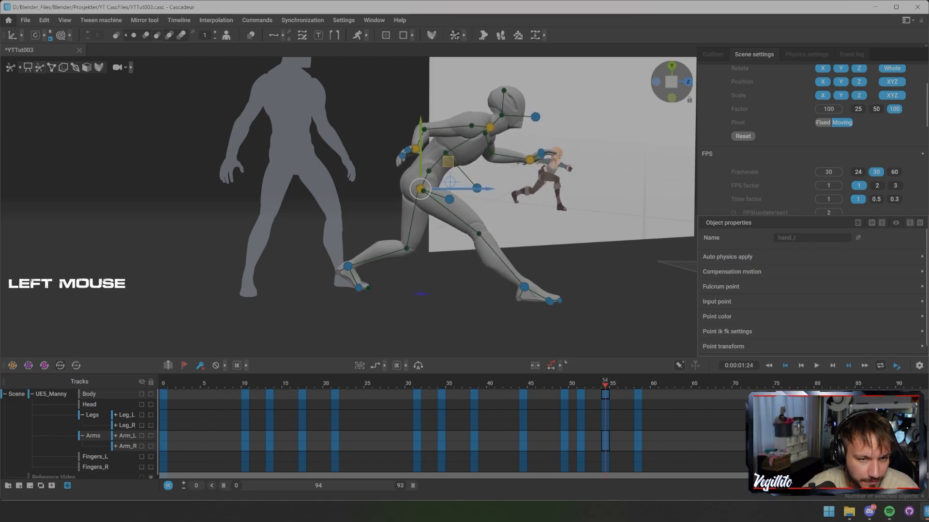
Pull the right foot back and slightly up at frame 54, and rotate it to tip the toes toward the ground
{"action": "left_click", "coordinate": [524, 287]}
{"action": "left_click_drag", "start_coordinate": [523, 287], "coordinate": [499, 281]}
{"action": "key", "text": "e"}
{"action": "left_click_drag", "start_coordinate": [537, 246], "coordinate": [545, 253]}
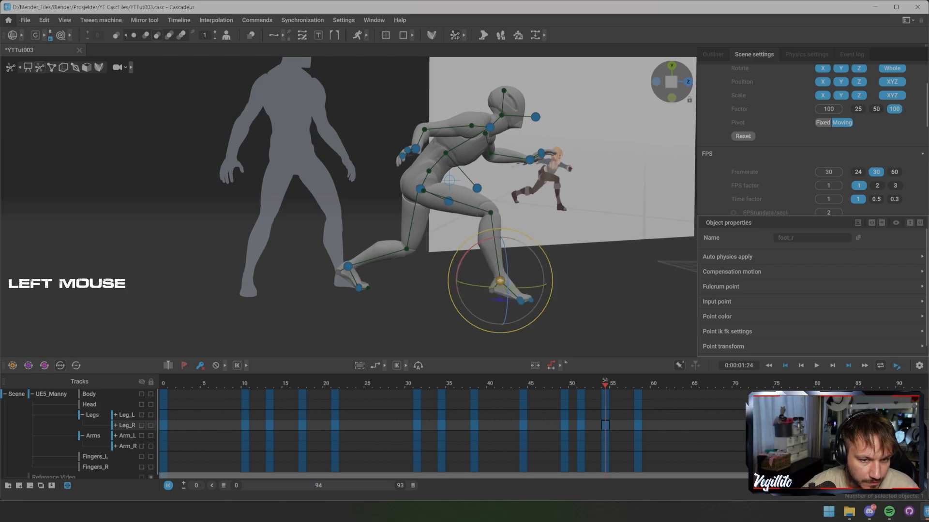
Apply Bezier interpolation across all of the character's tracks, covering every interval from frame 0 through the keyframe at frame 58
{"action": "left_click_drag", "start_coordinate": [605, 384], "coordinate": [163, 384]}
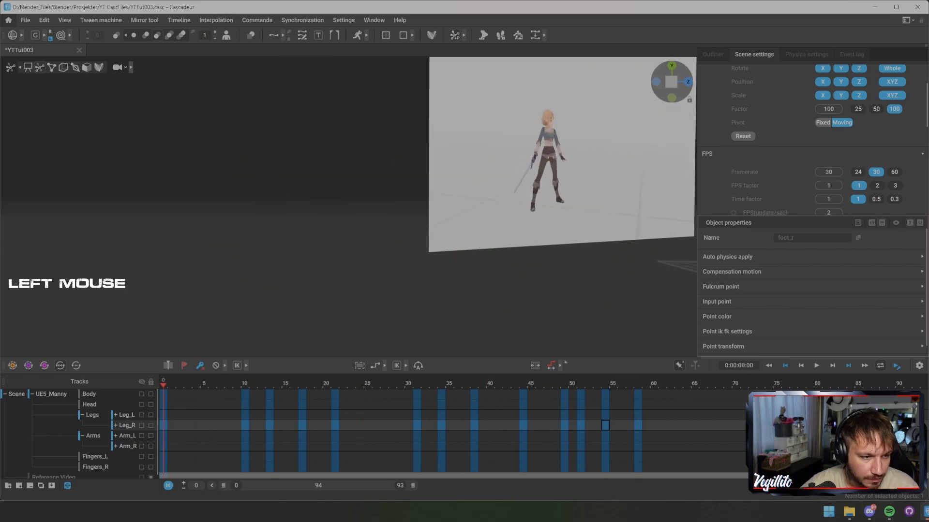
{"action": "scroll", "coordinate": [348, 206], "scroll_direction": "down", "scroll_amount": 4}
{"action": "key", "text": "s"}
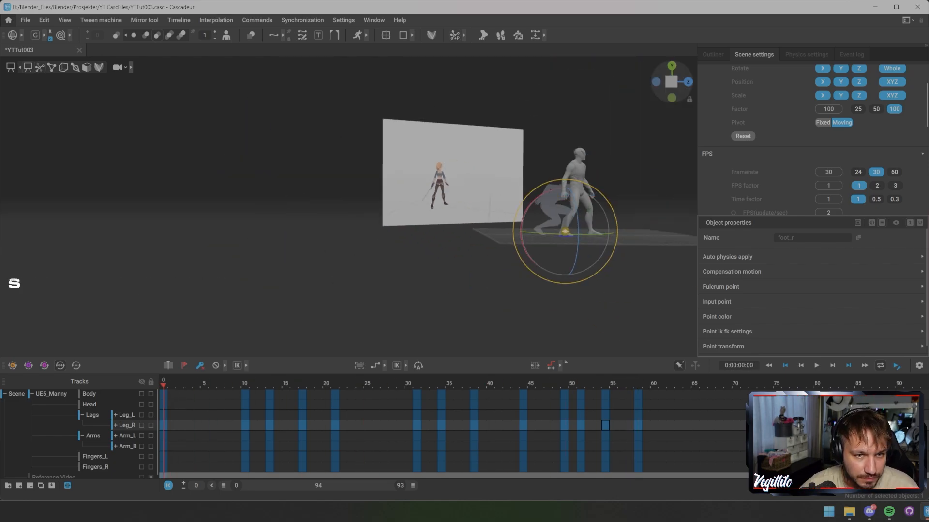
{"action": "left_click", "coordinate": [348, 207]}
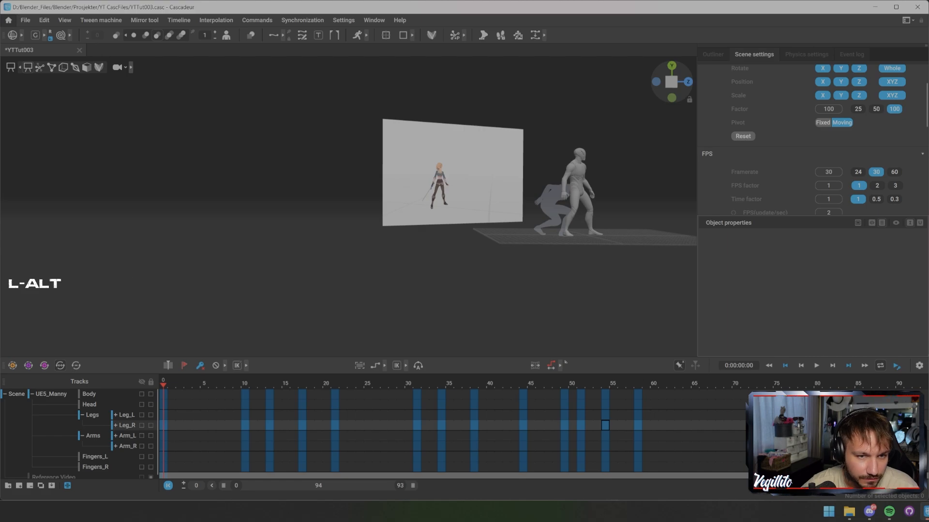
{"action": "left_click_drag", "start_coordinate": [339, 465], "coordinate": [638, 464]}
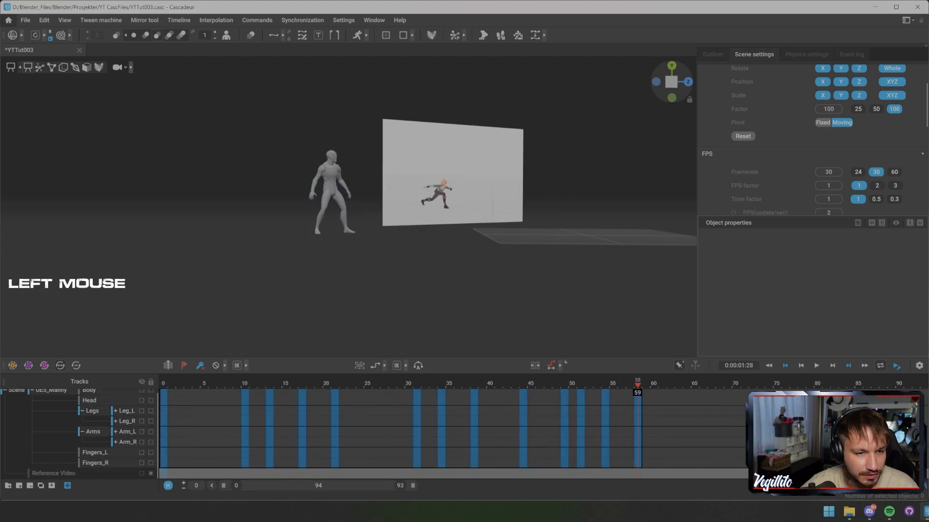
{"action": "left_click", "coordinate": [384, 366]}
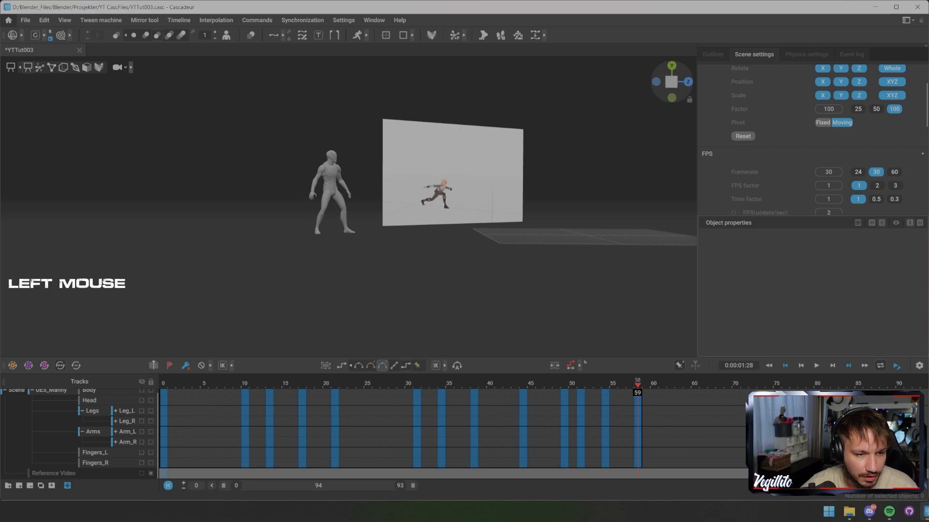
{"action": "left_click", "coordinate": [382, 366]}
{"action": "left_click_drag", "start_coordinate": [164, 383], "coordinate": [645, 383]}
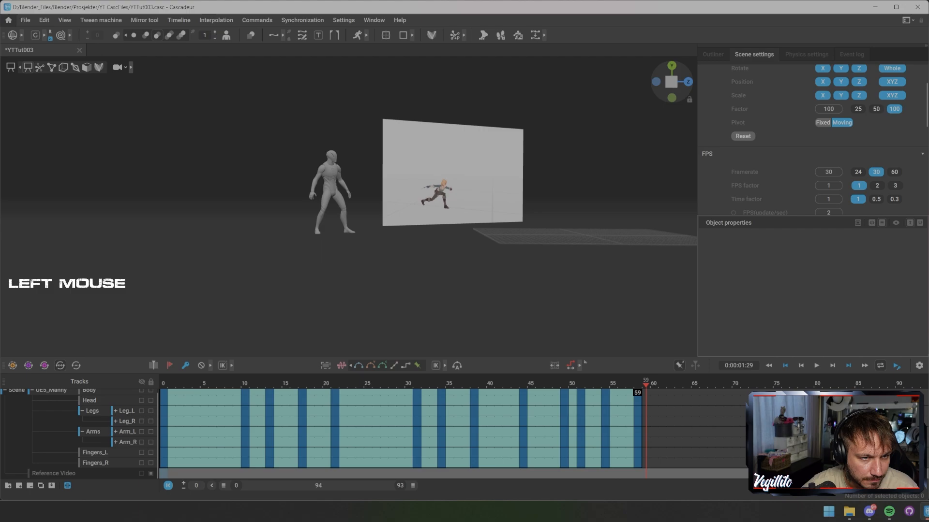
{"action": "key", "text": "s"}
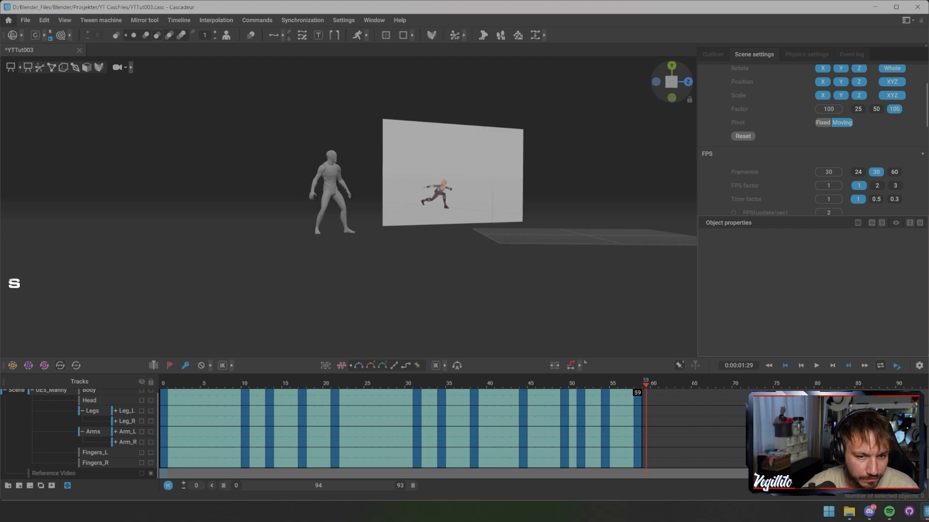
Narrow the timeline range to end at frame 69, play back the interpolated animation against the reference video, and stop playback
{"action": "left_click_drag", "start_coordinate": [412, 486], "coordinate": [346, 486]}
{"action": "scroll", "coordinate": [454, 426], "scroll_direction": "down", "scroll_amount": 2, "text": "alt"}
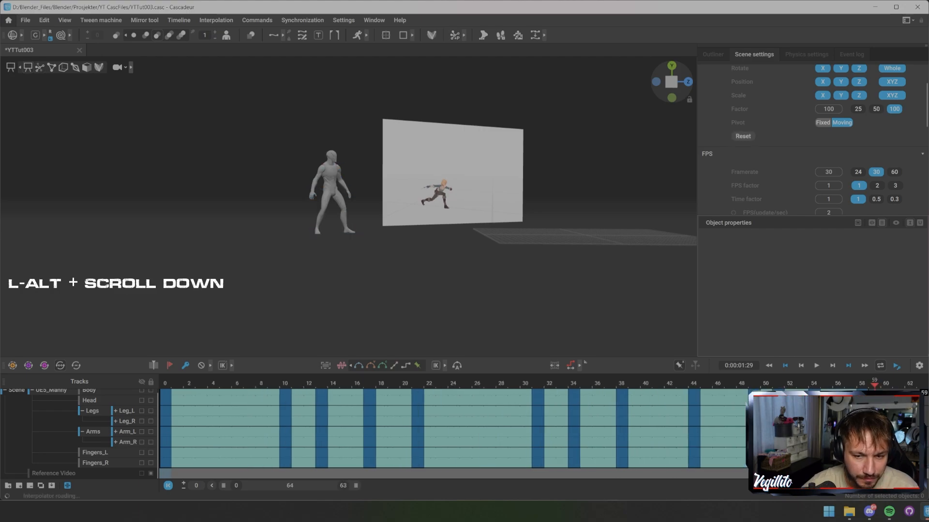
{"action": "key", "text": "x"}
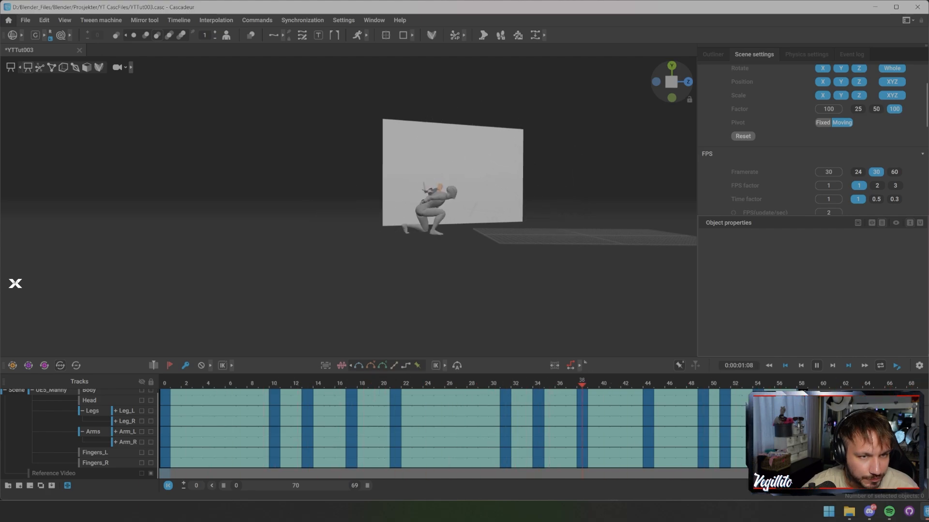
{"action": "key", "text": "space"}
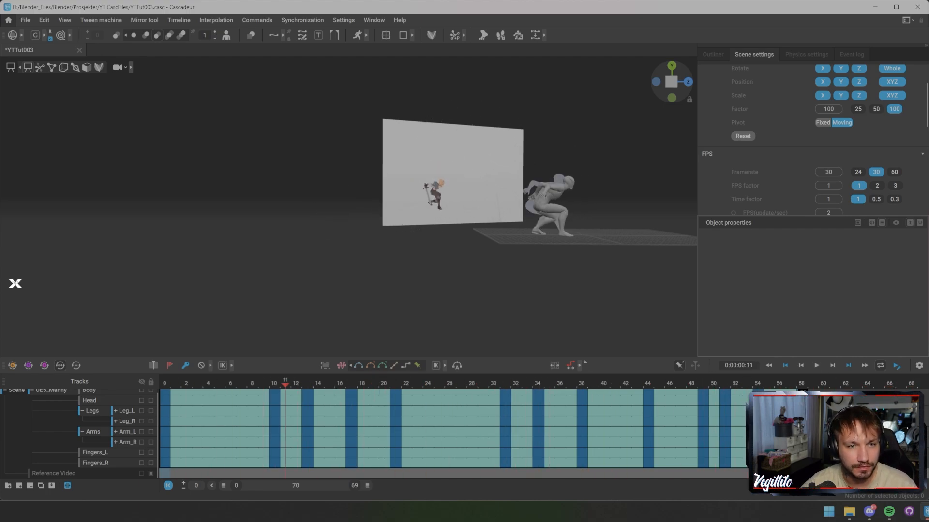